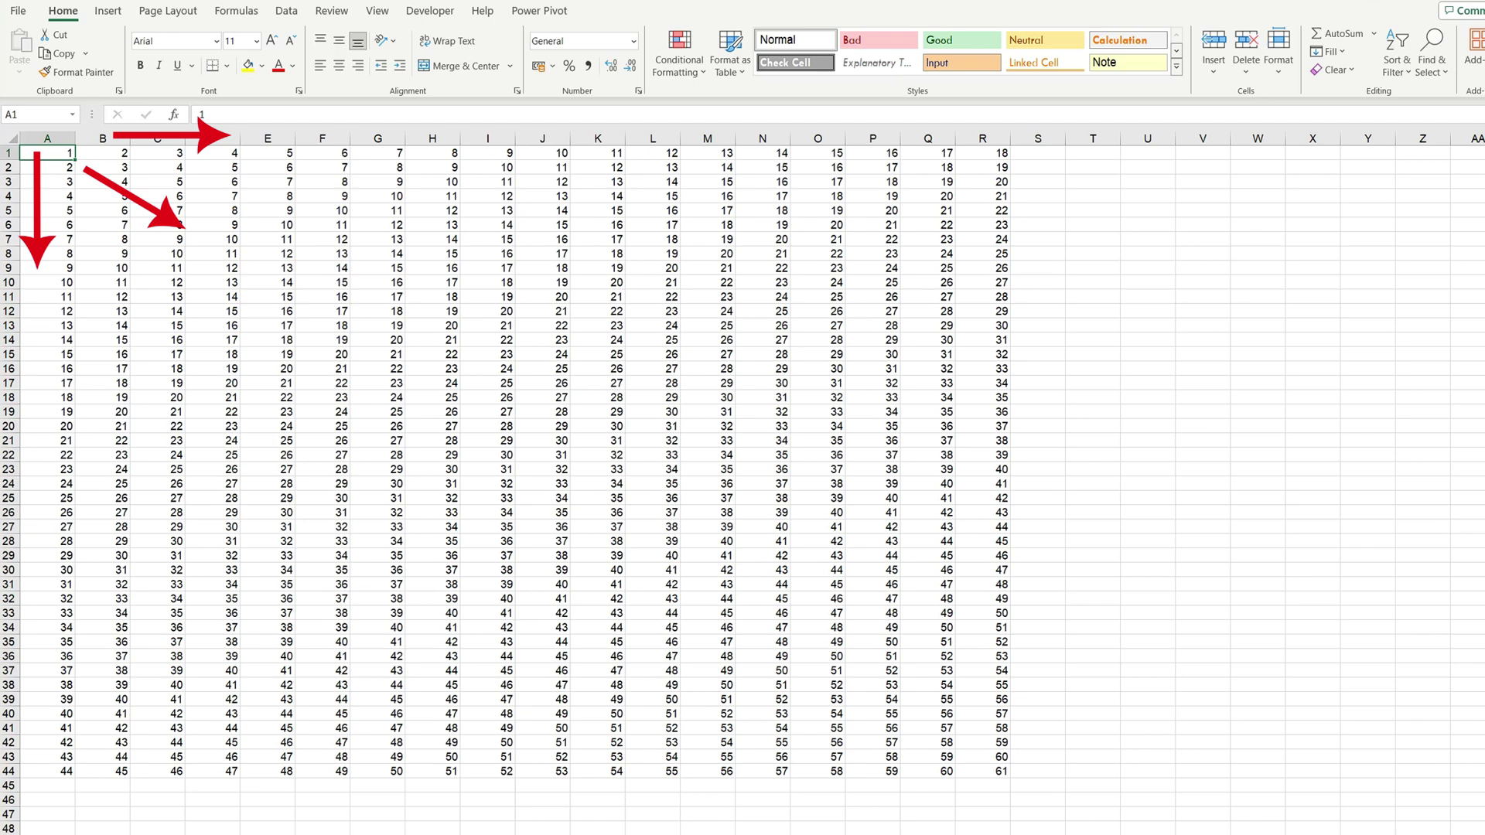
Select the full A1:R44 number block with Ctrl+A from a cell inside it.
left_click(270, 264)
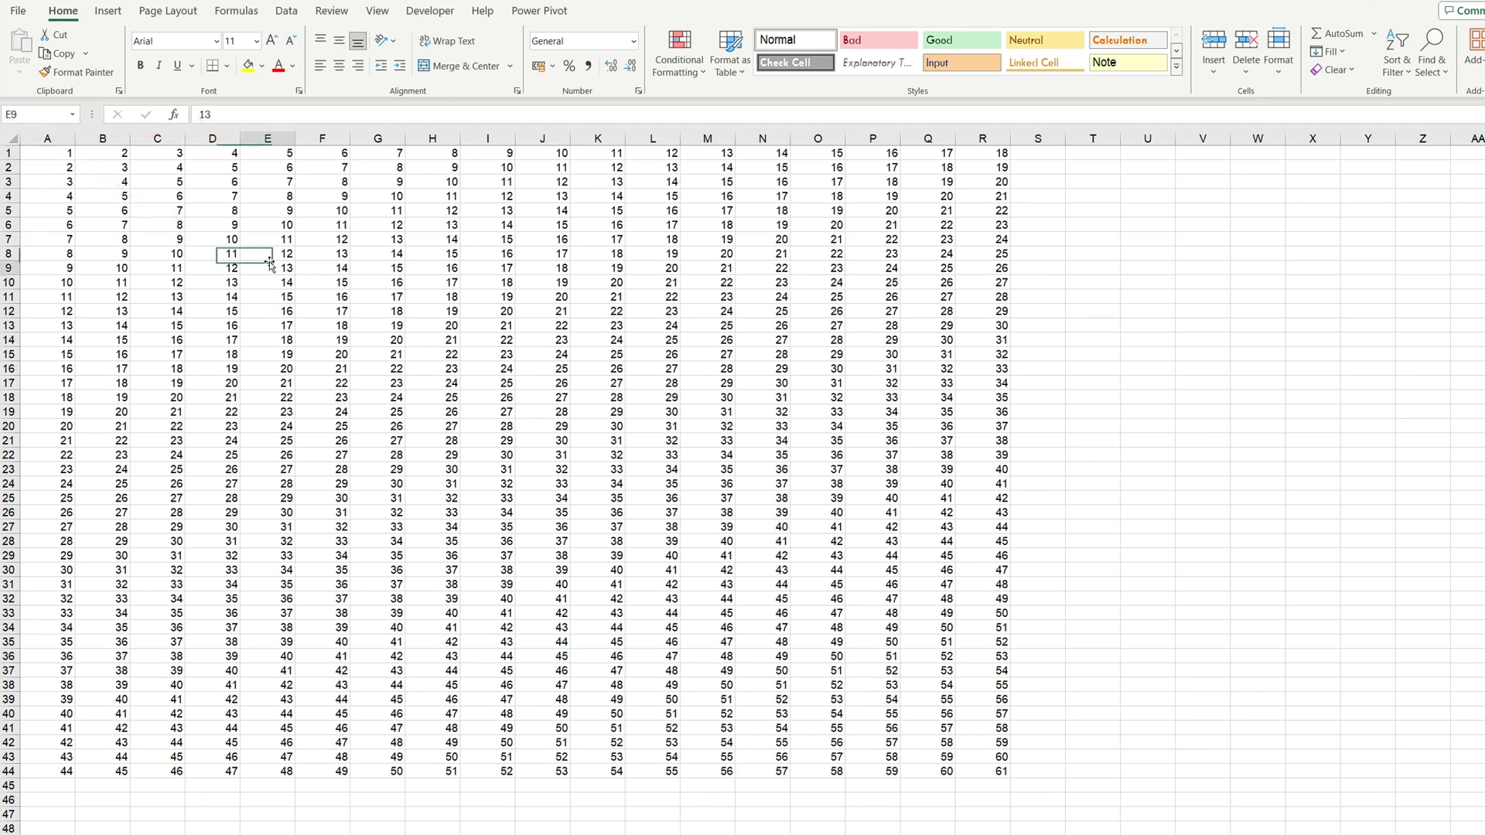
key("ctrl+a")
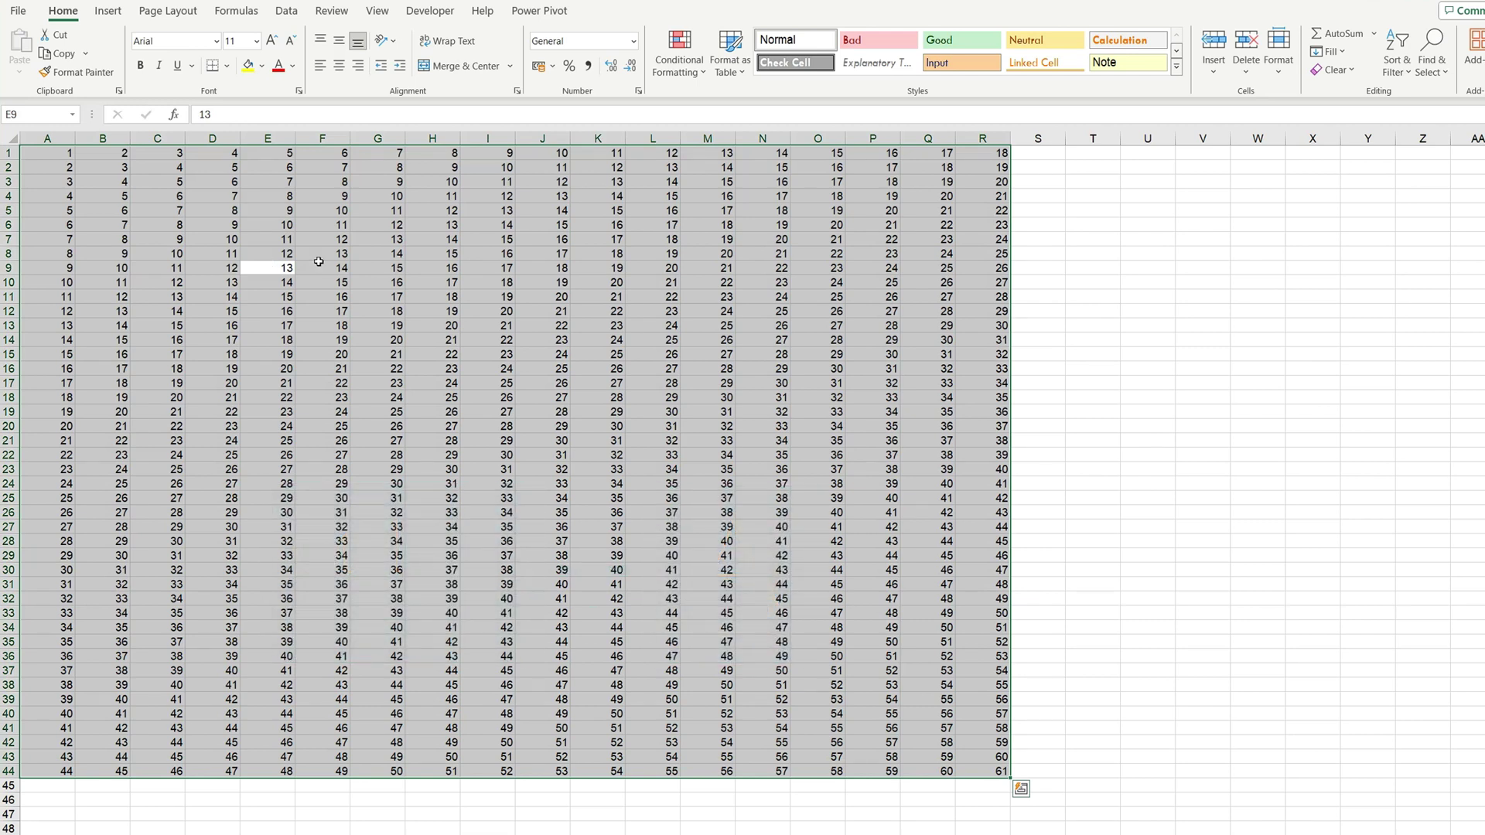
Add a 3-colour scale rule: dark red minimum, dark blue midpoint, gold maximum.
left_click(701, 76)
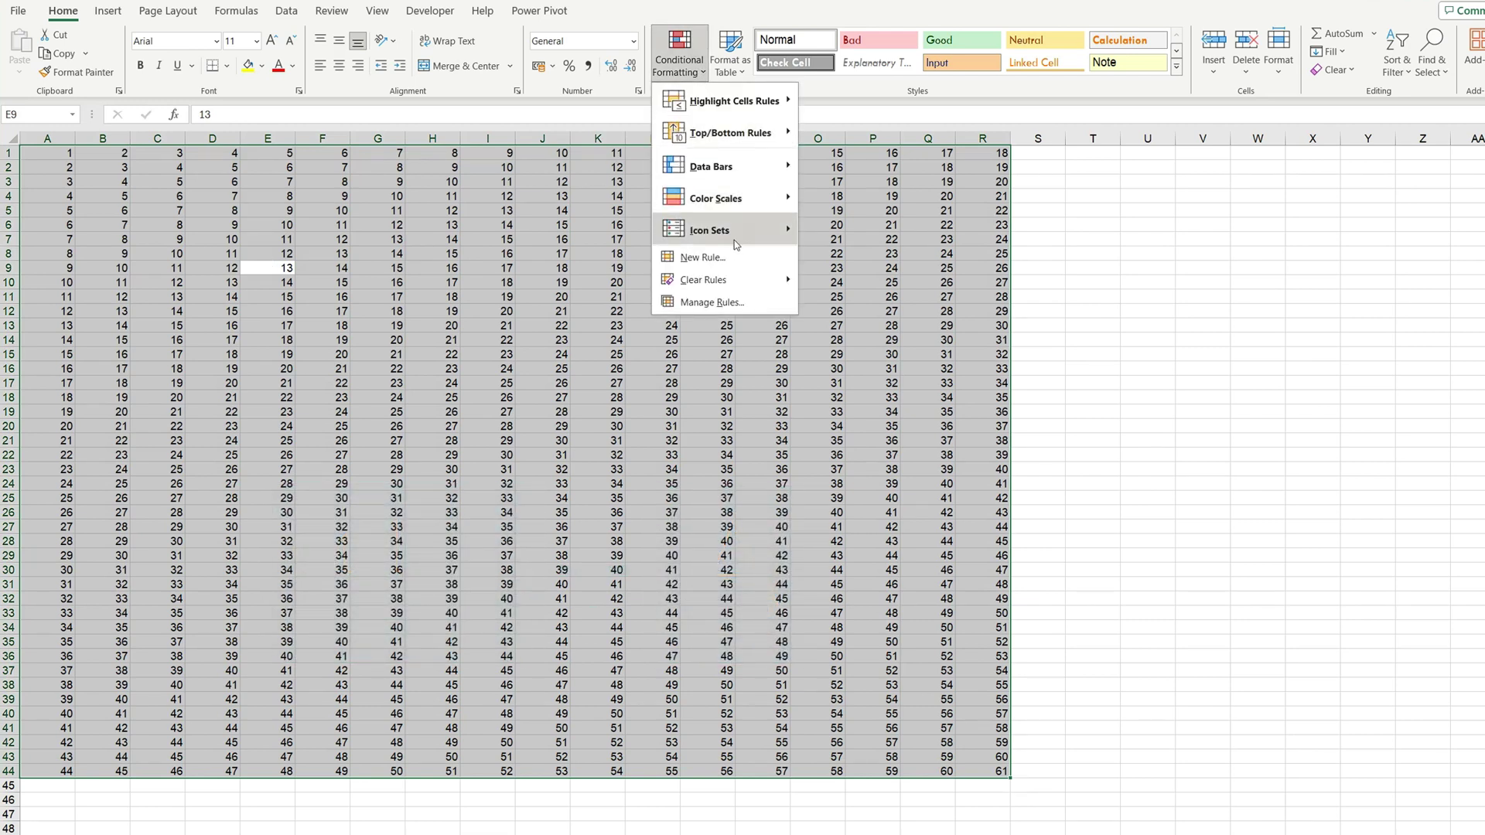
left_click(733, 262)
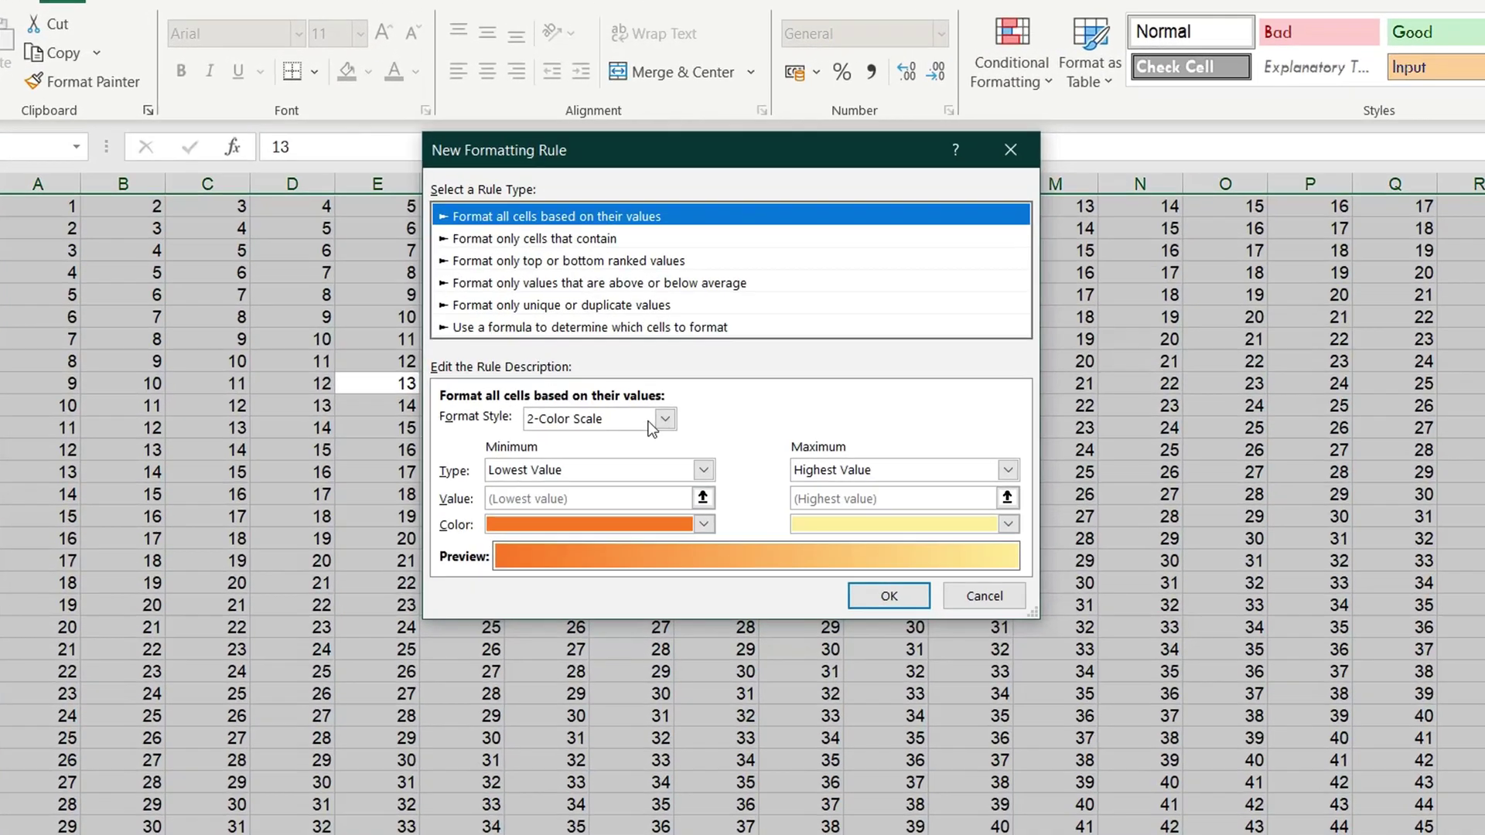
left_click(649, 425)
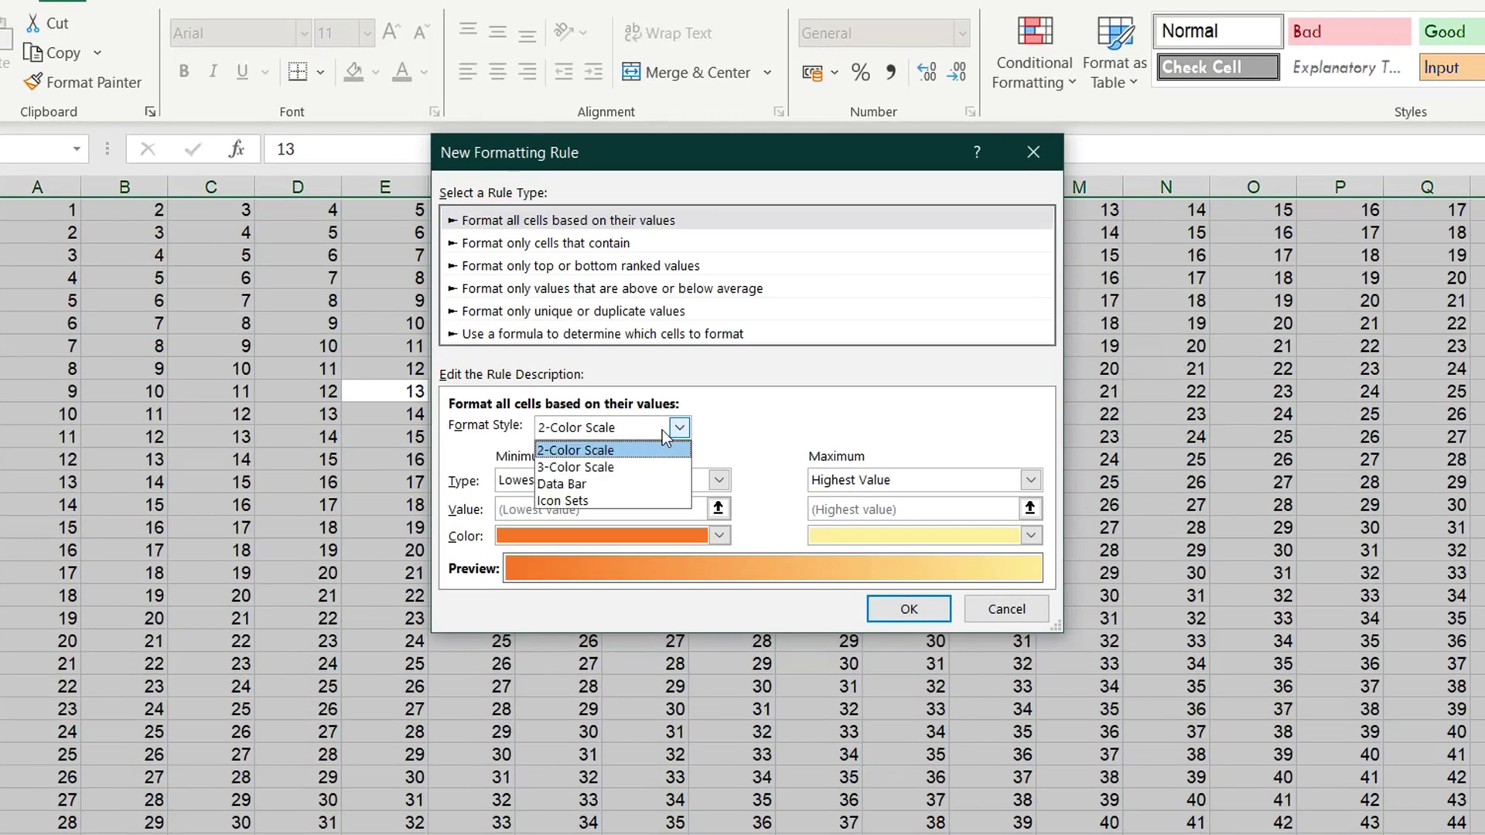
left_click(648, 469)
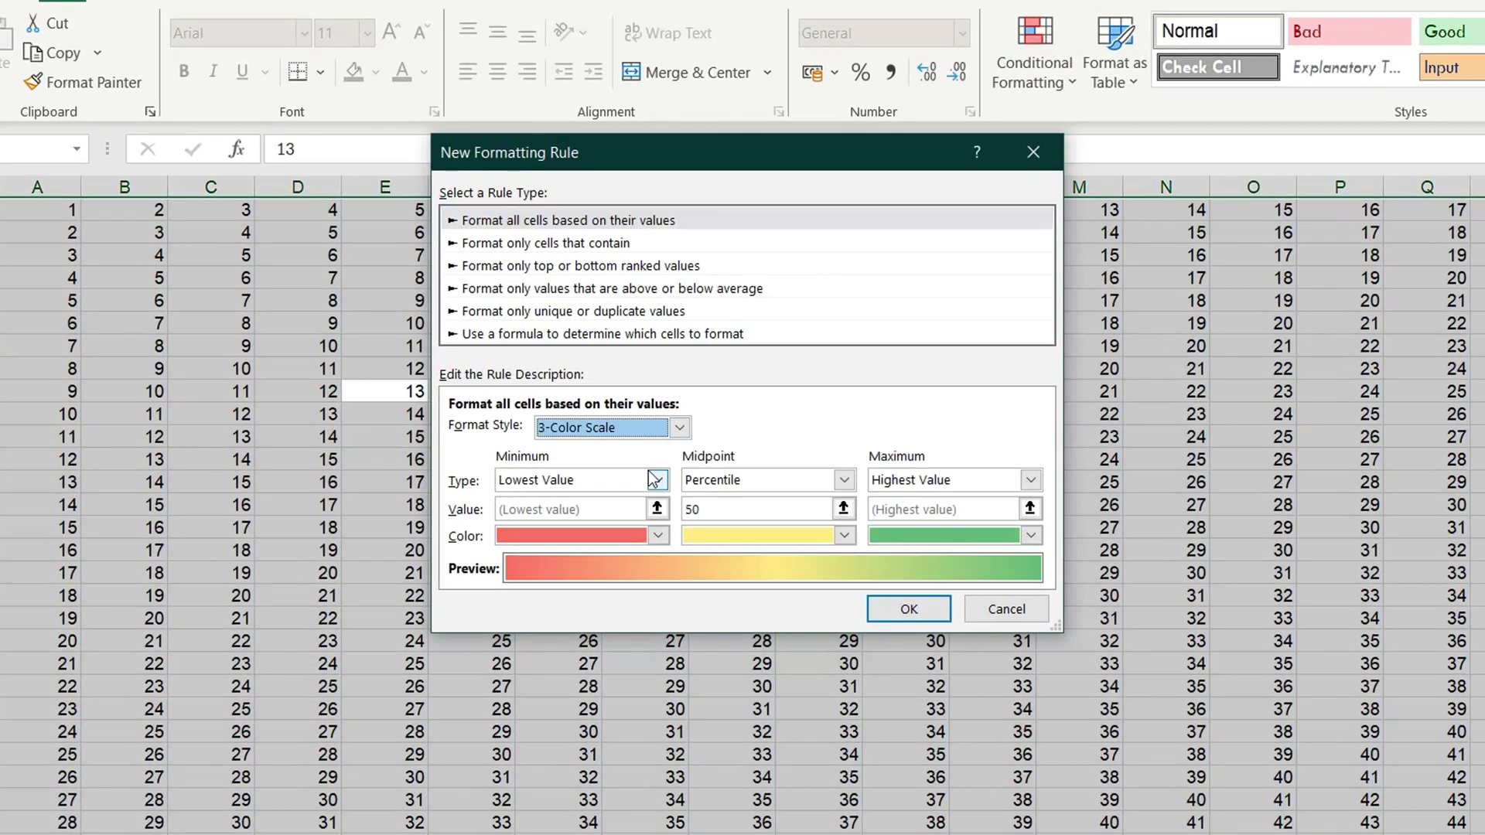
left_click(659, 536)
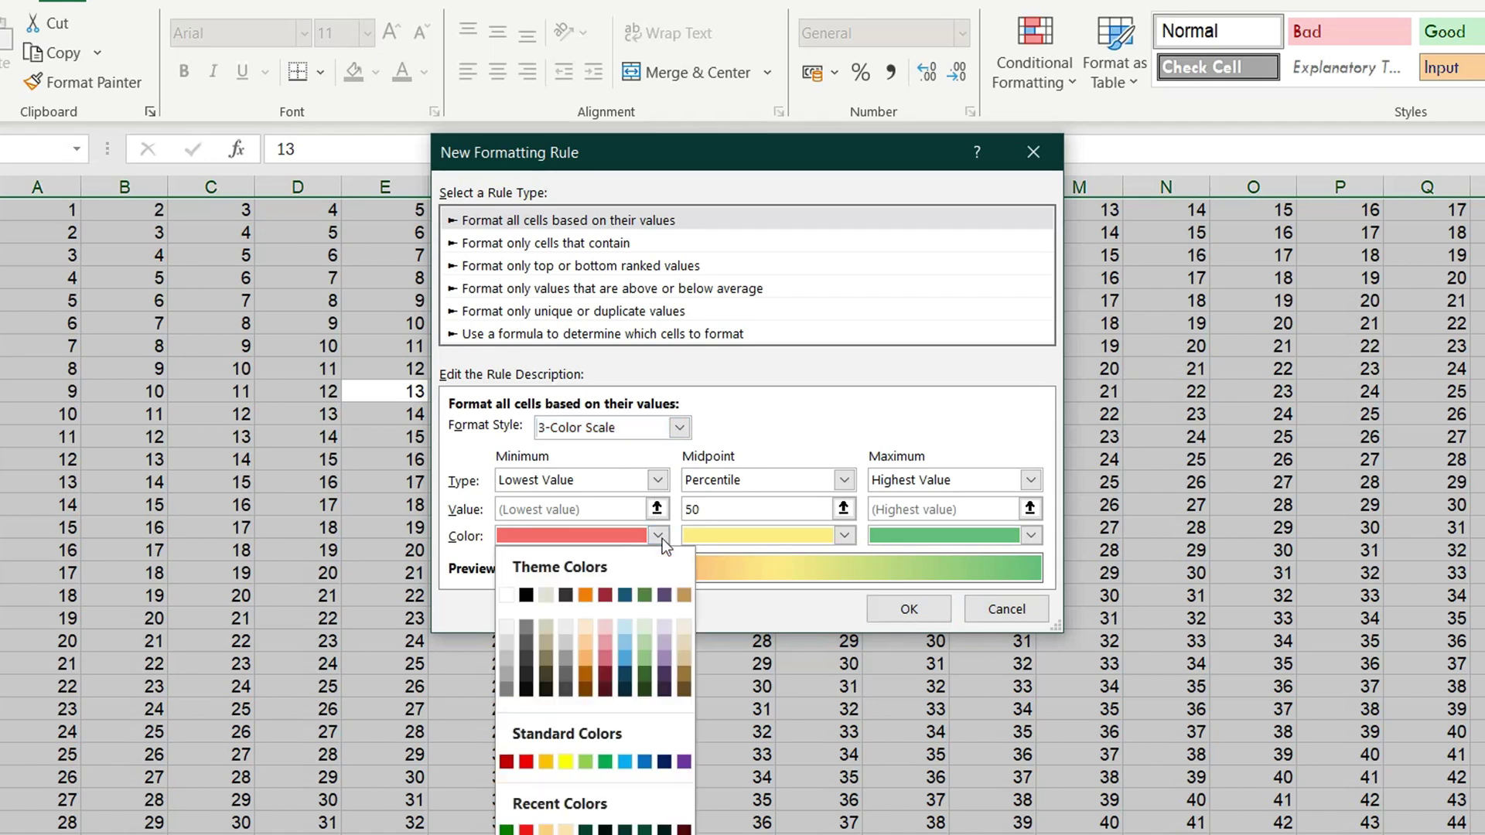
left_click(605, 595)
left_click(845, 536)
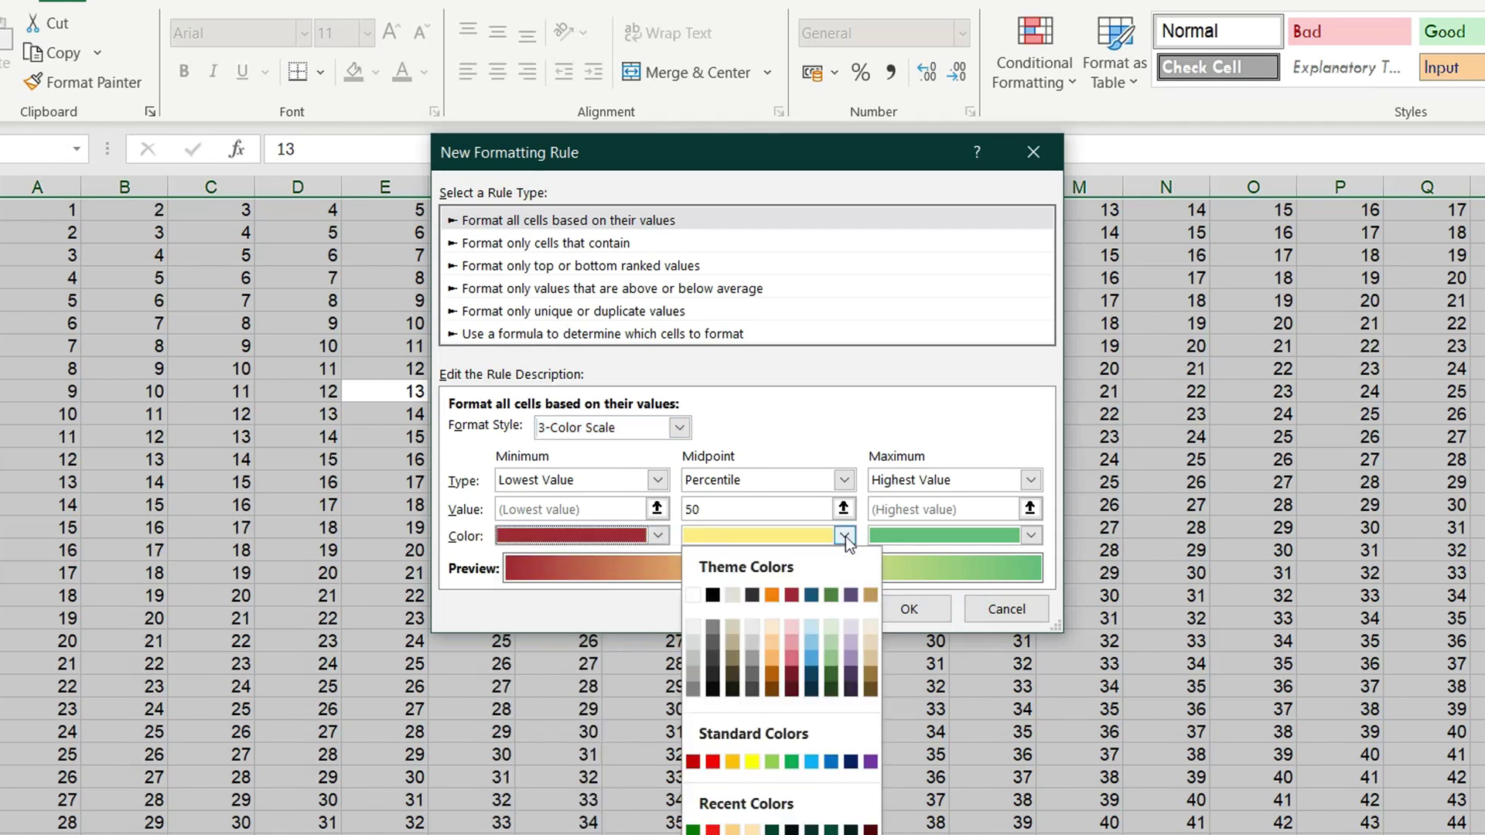
left_click(812, 595)
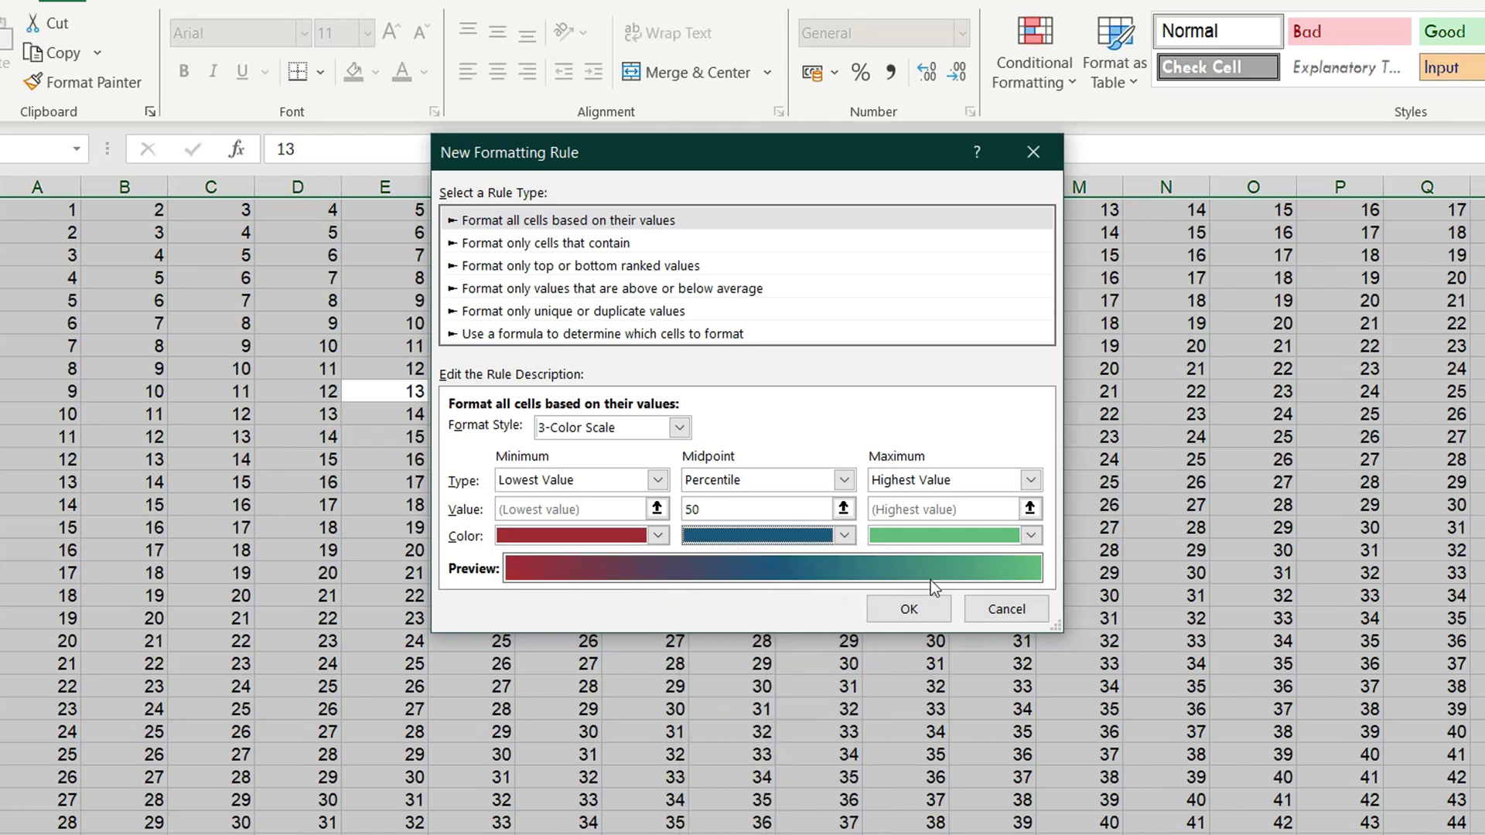
left_click(1031, 536)
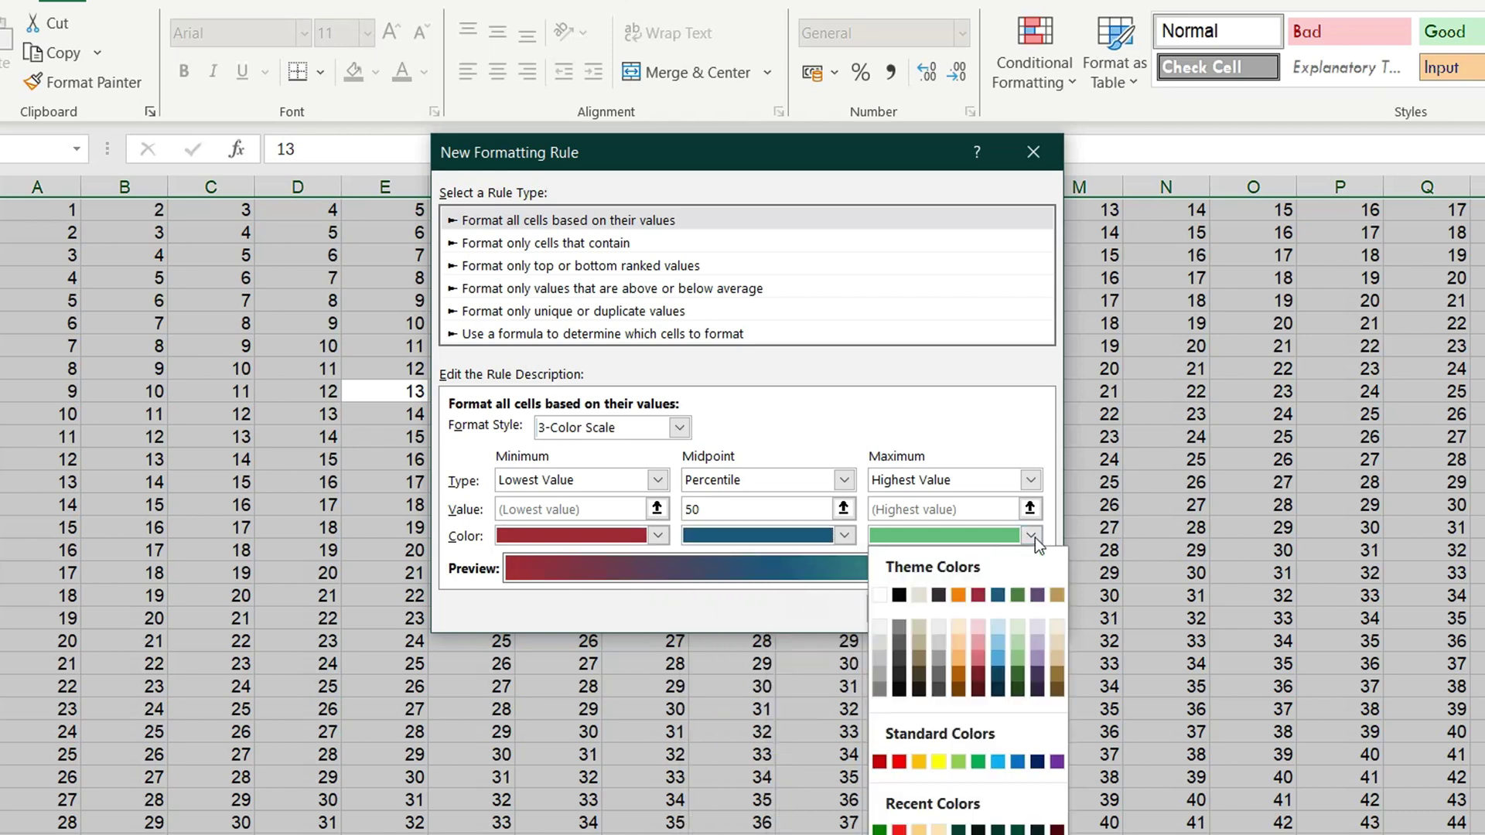
left_click(1057, 596)
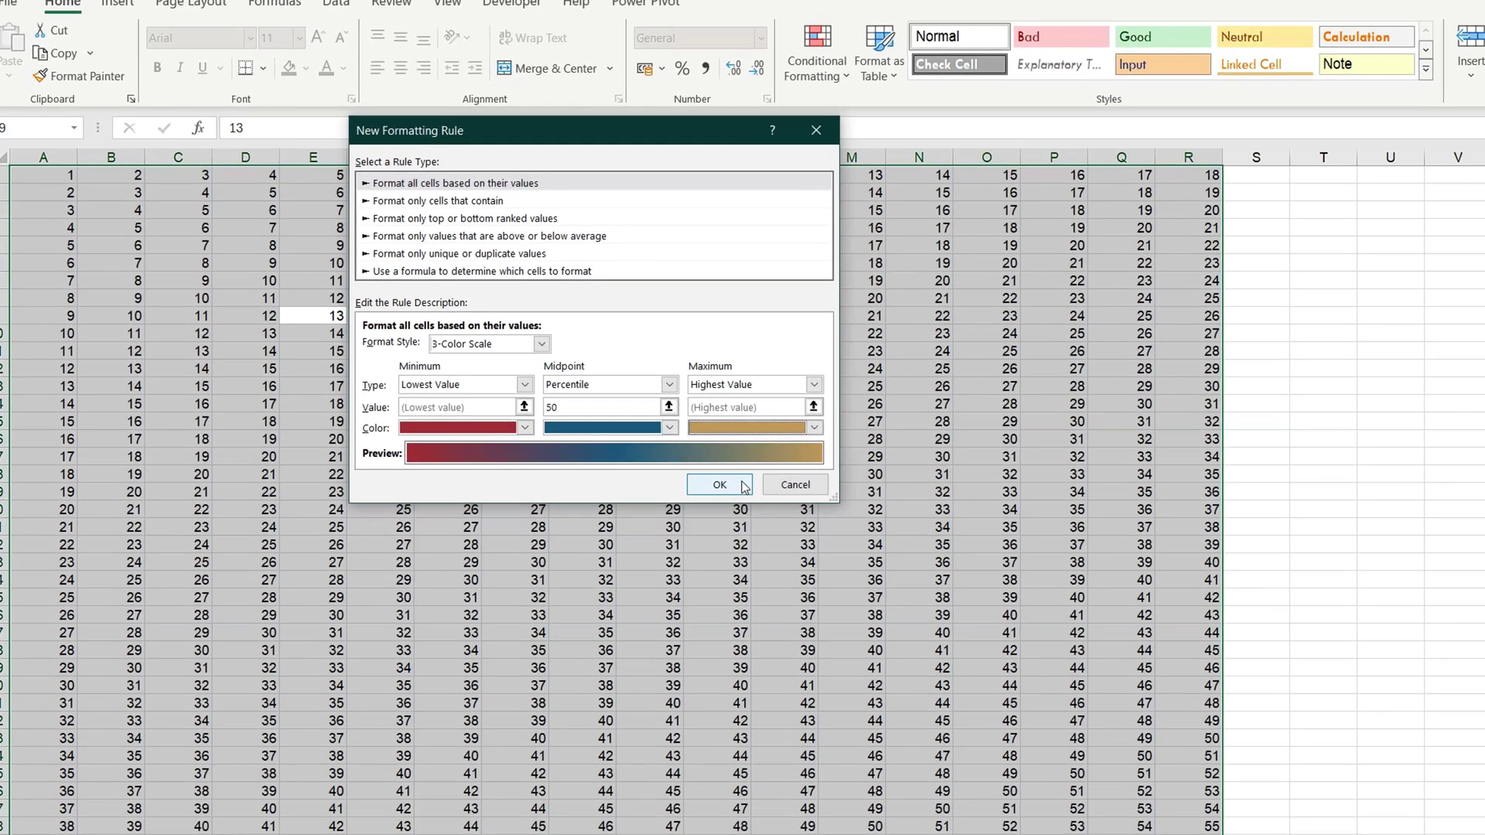
left_click(744, 486)
Deselect the grid and open the Page Layout Themes gallery.
left_click(1140, 395)
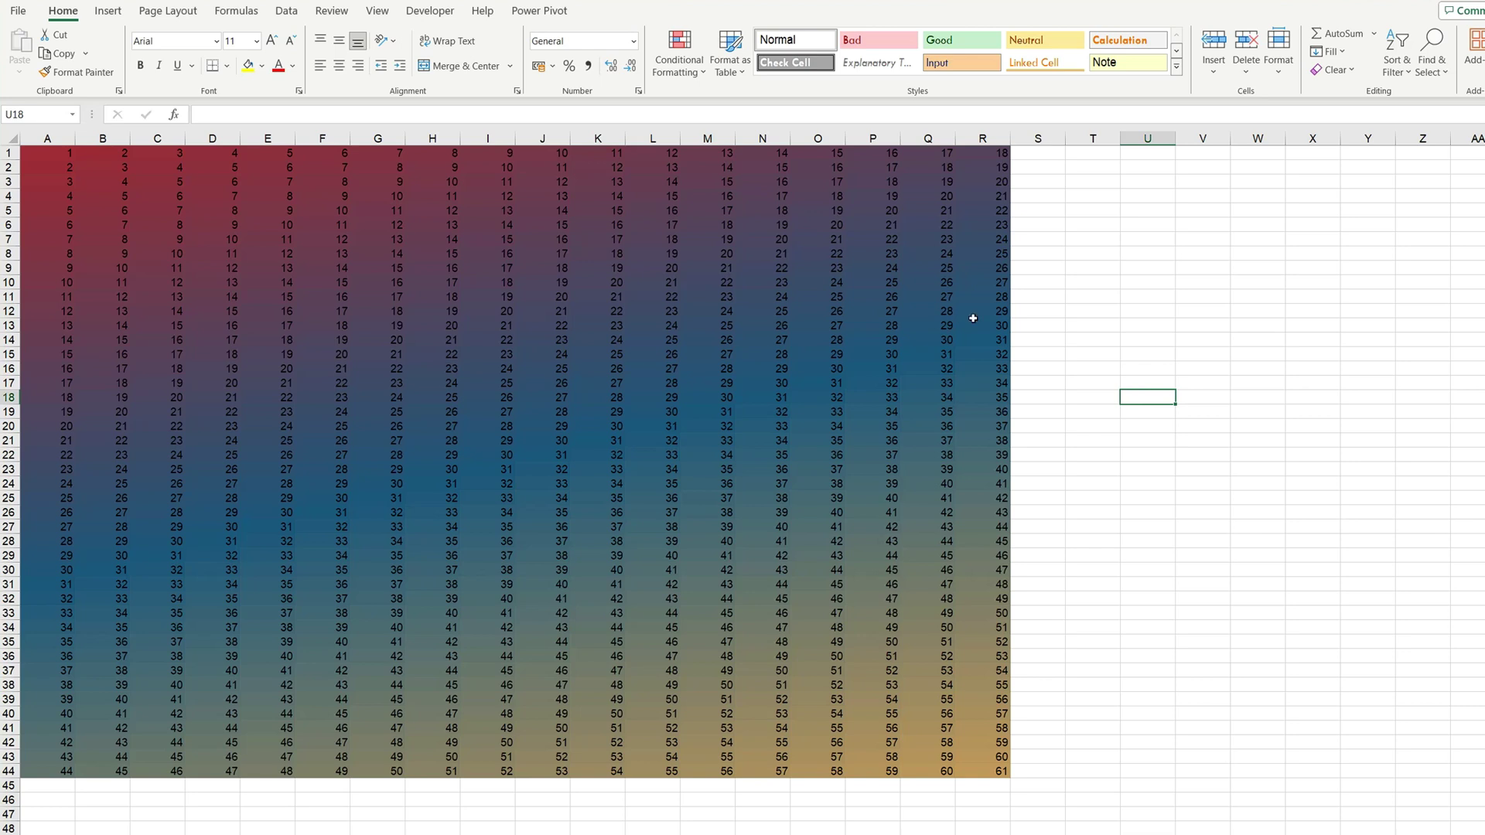
left_click(187, 17)
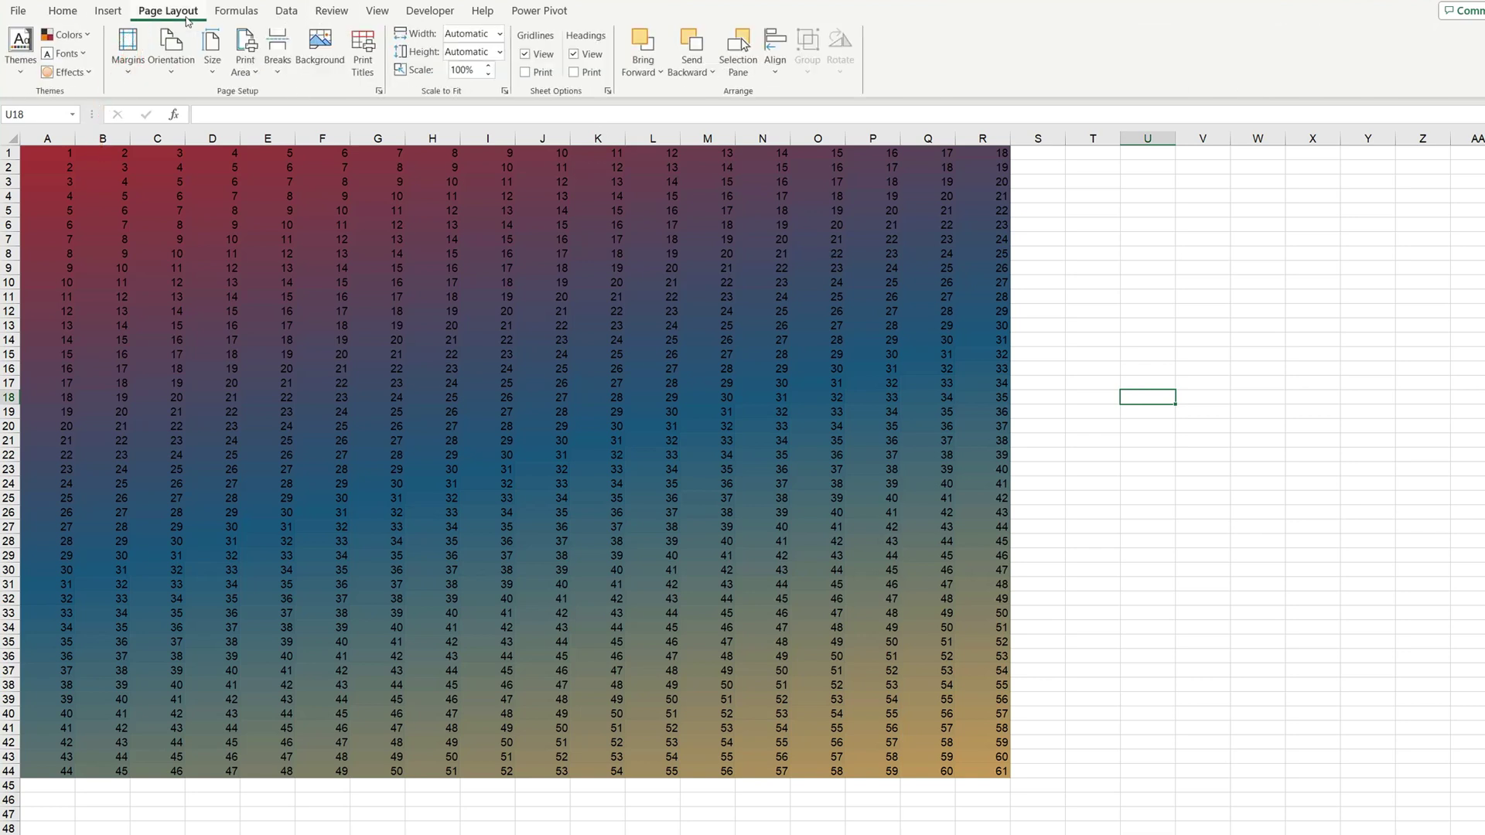
left_click(21, 75)
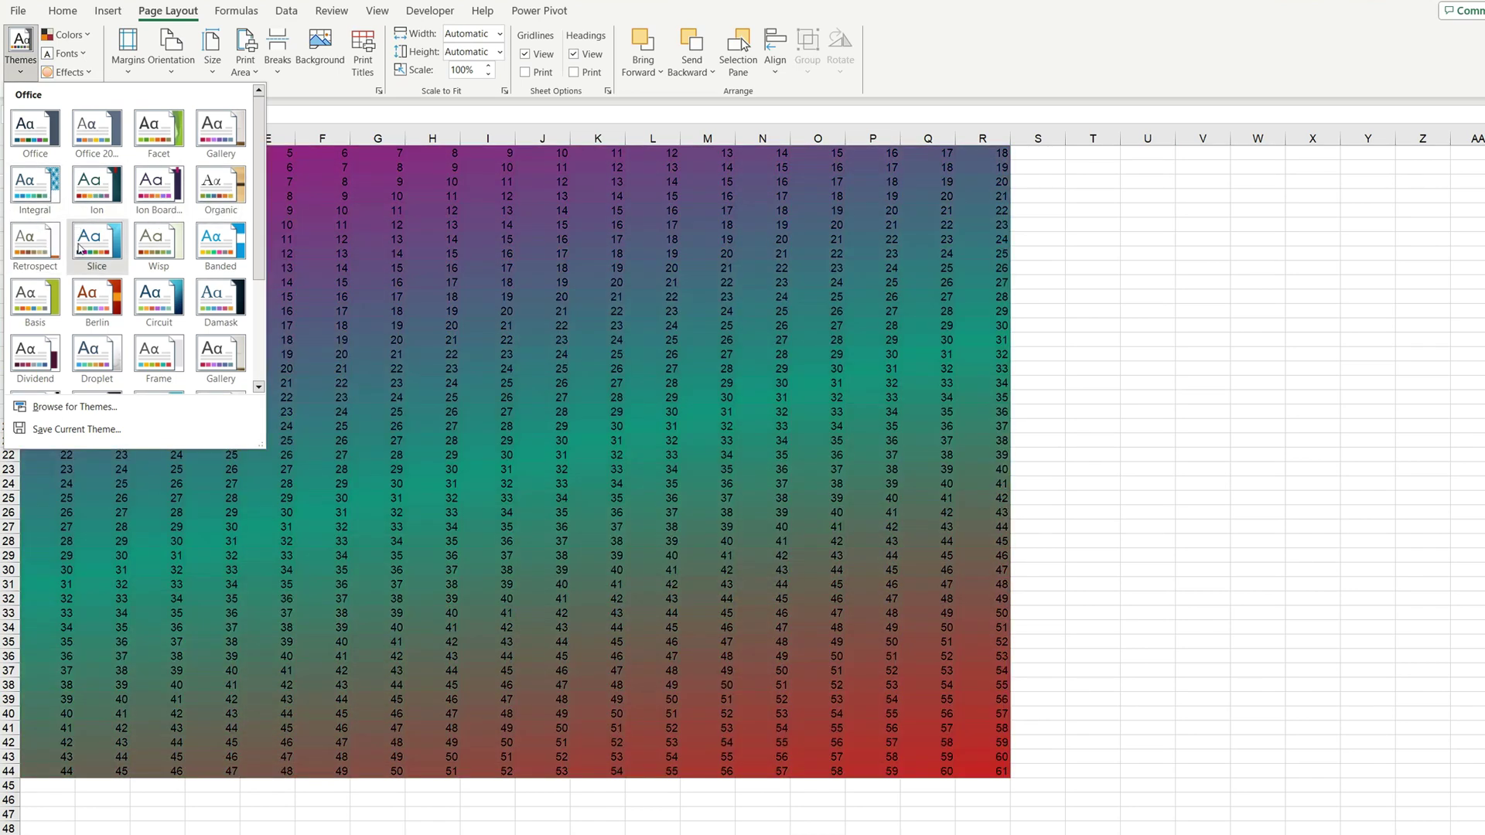
Apply the Slice theme with Red Violet colours, then show the Home fill colour palette.
left_click(80, 247)
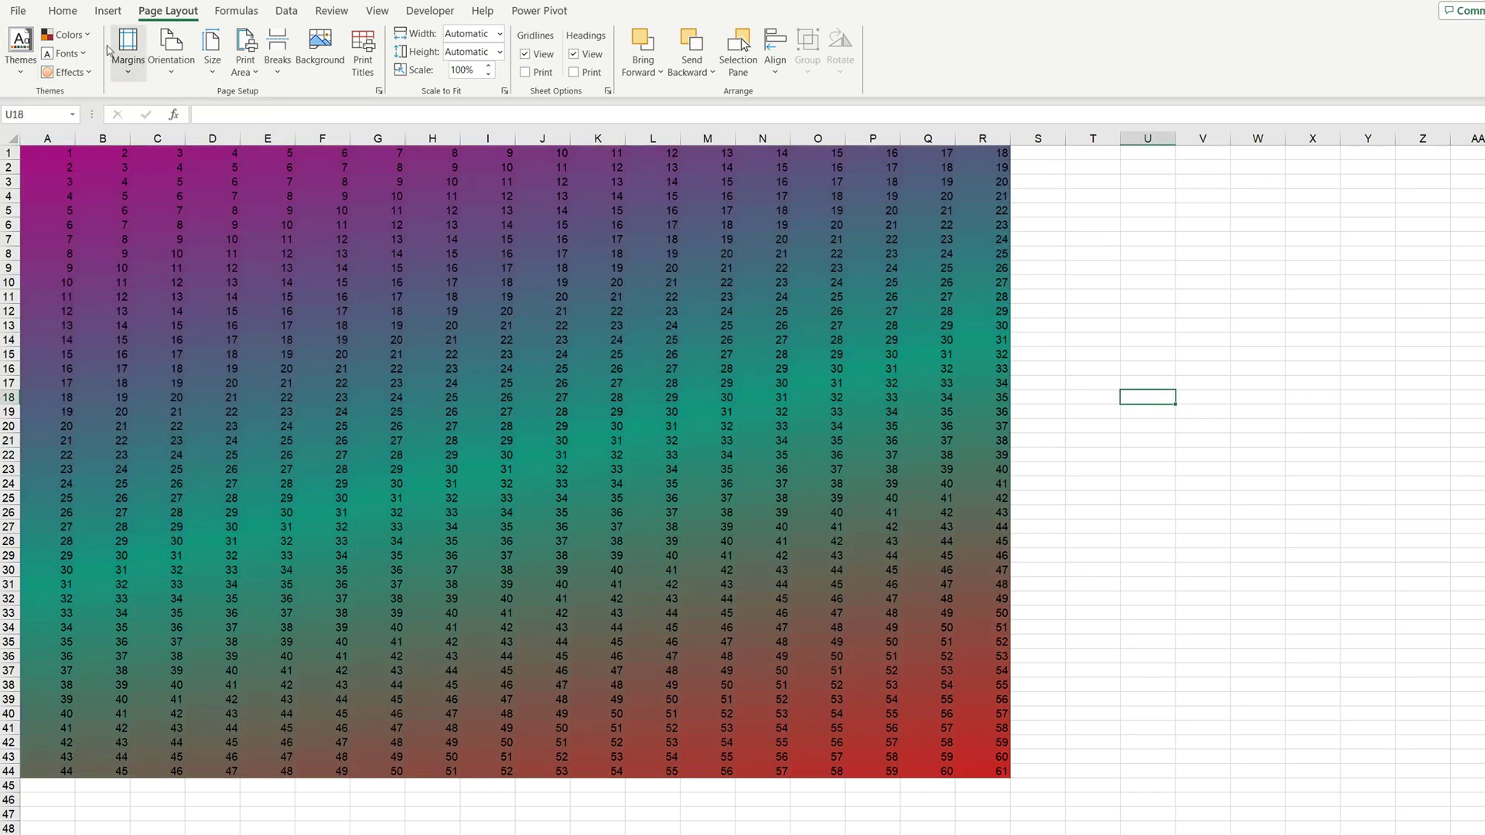
left_click(95, 38)
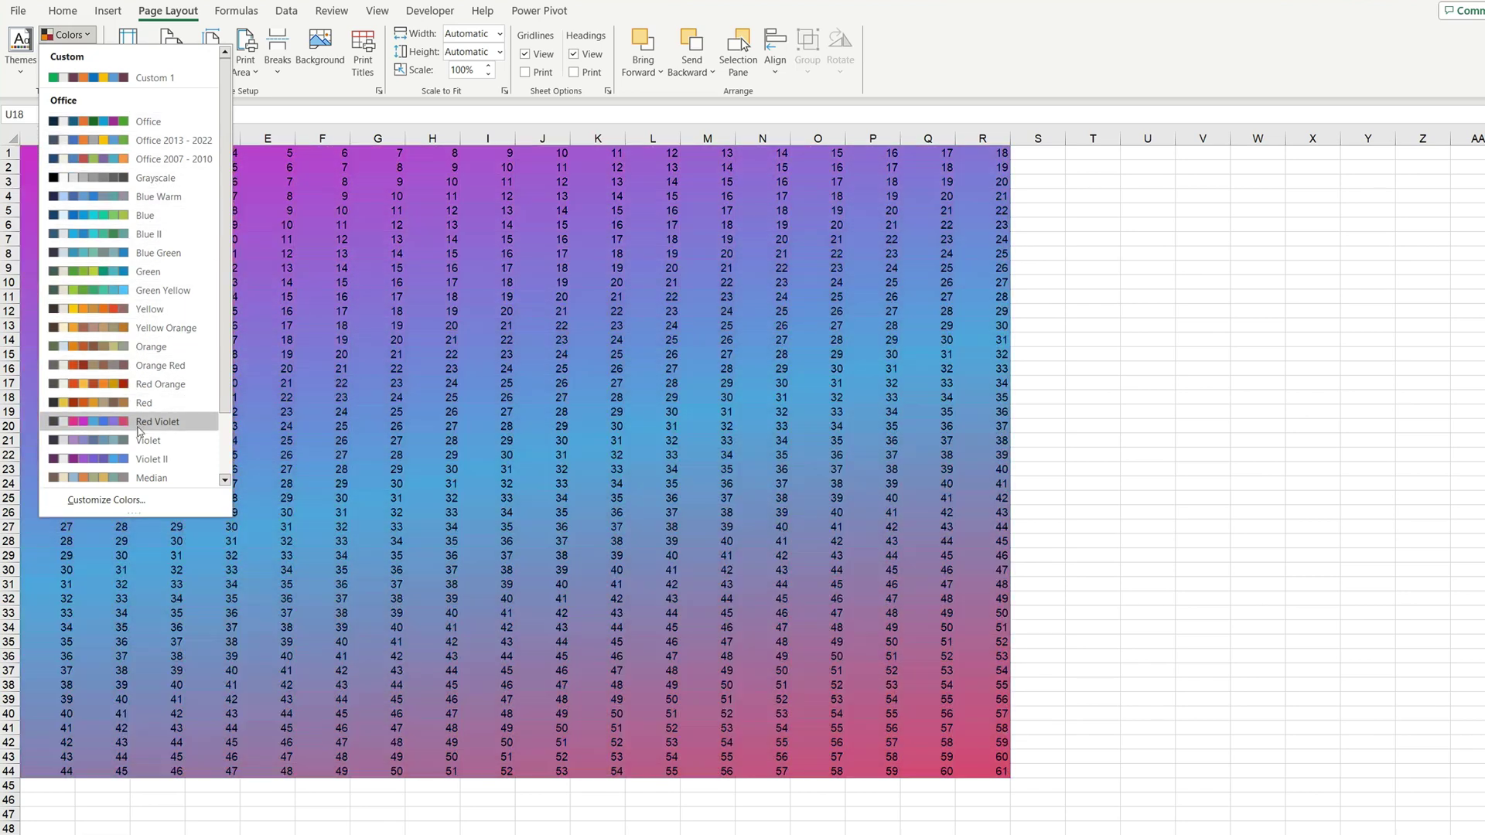
left_click(139, 422)
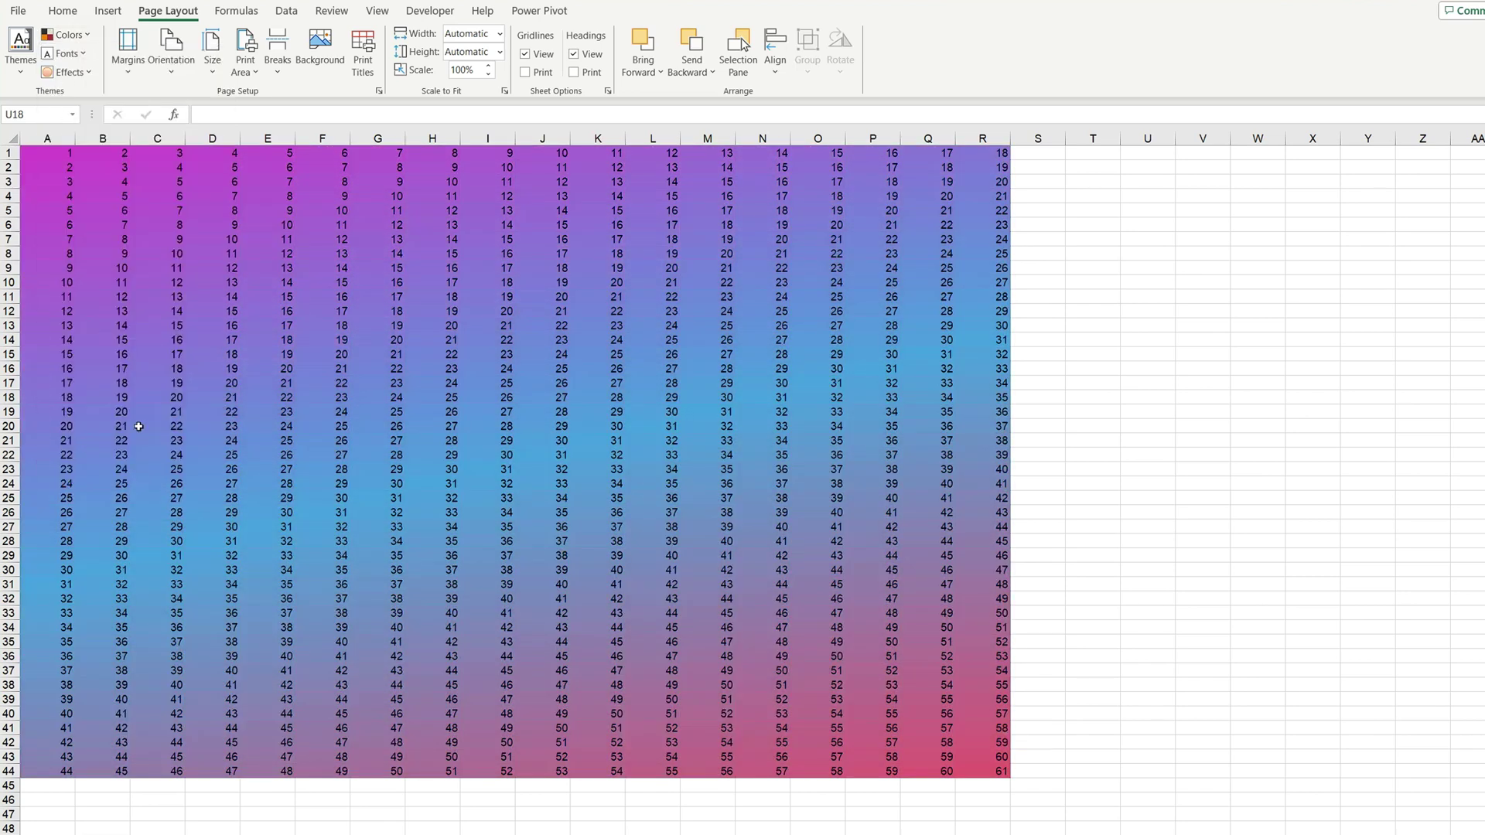
left_click(63, 10)
left_click(264, 65)
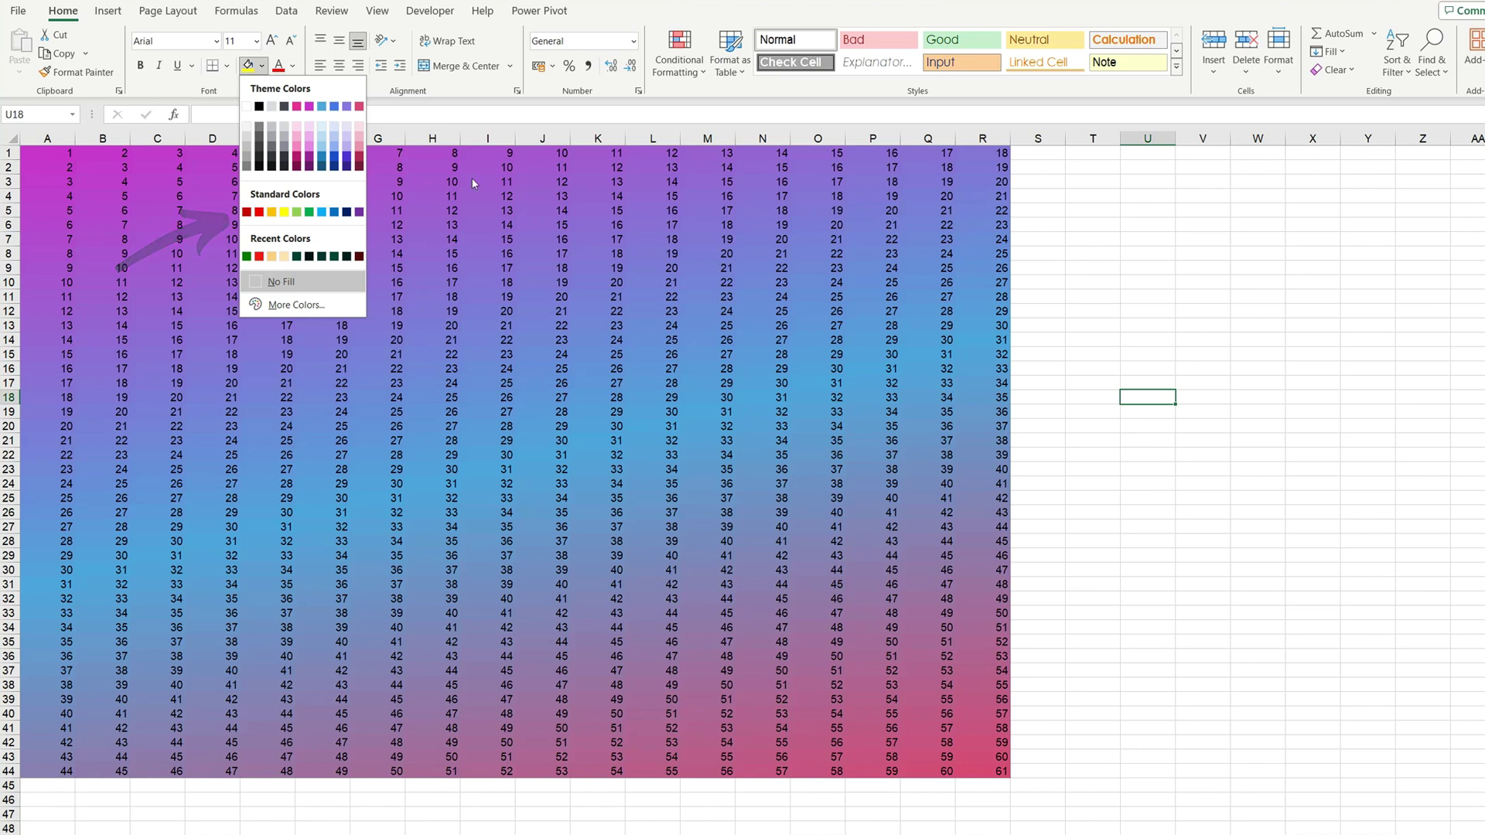
Dismiss the fill colour palette without choosing a colour.
left_click(1107, 290)
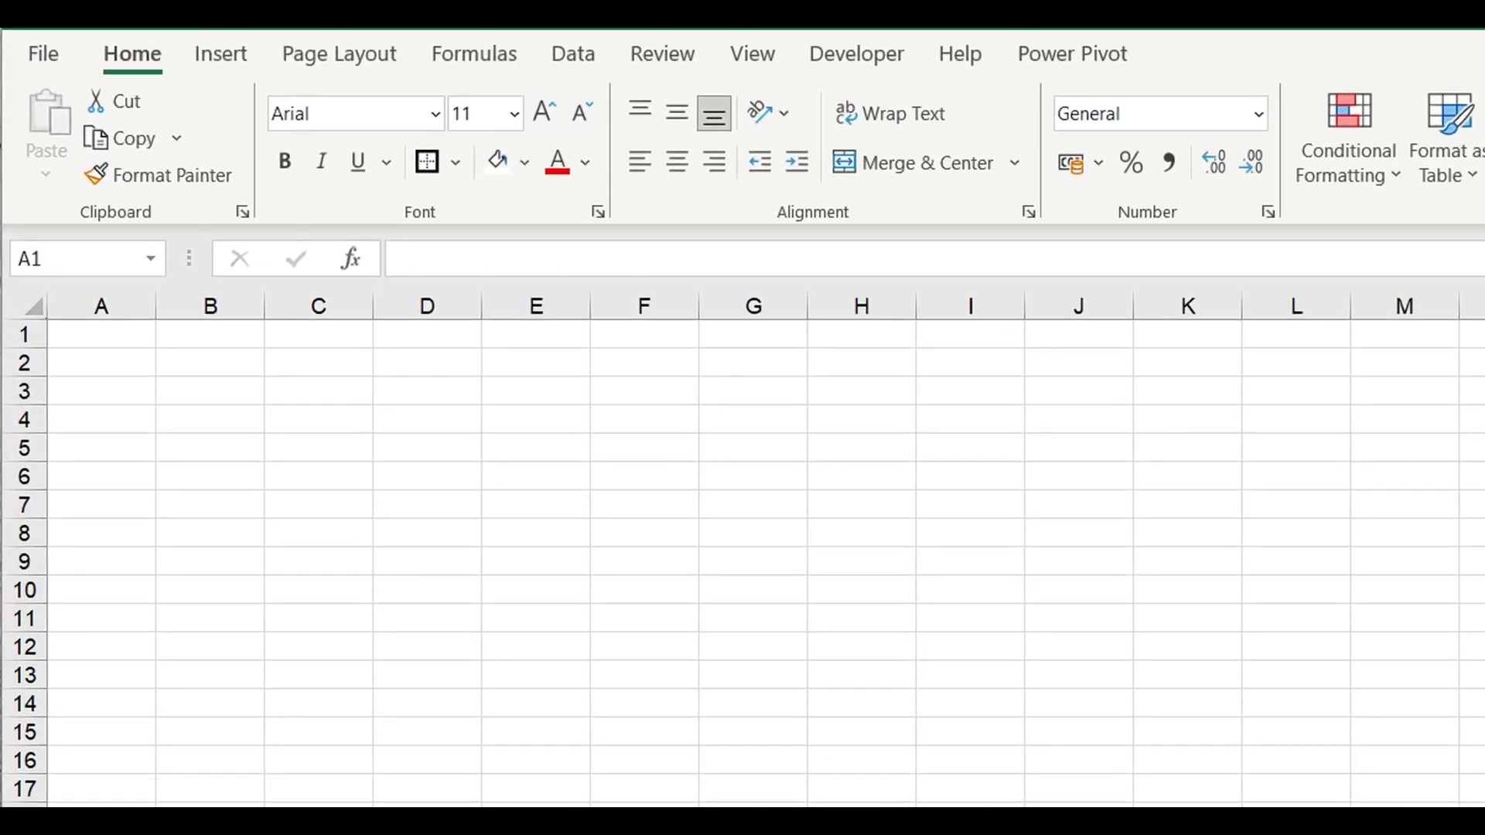
Select all cells, set rows to 12 pt (20 px) and columns to about 1.40 wide.
left_click(42, 309)
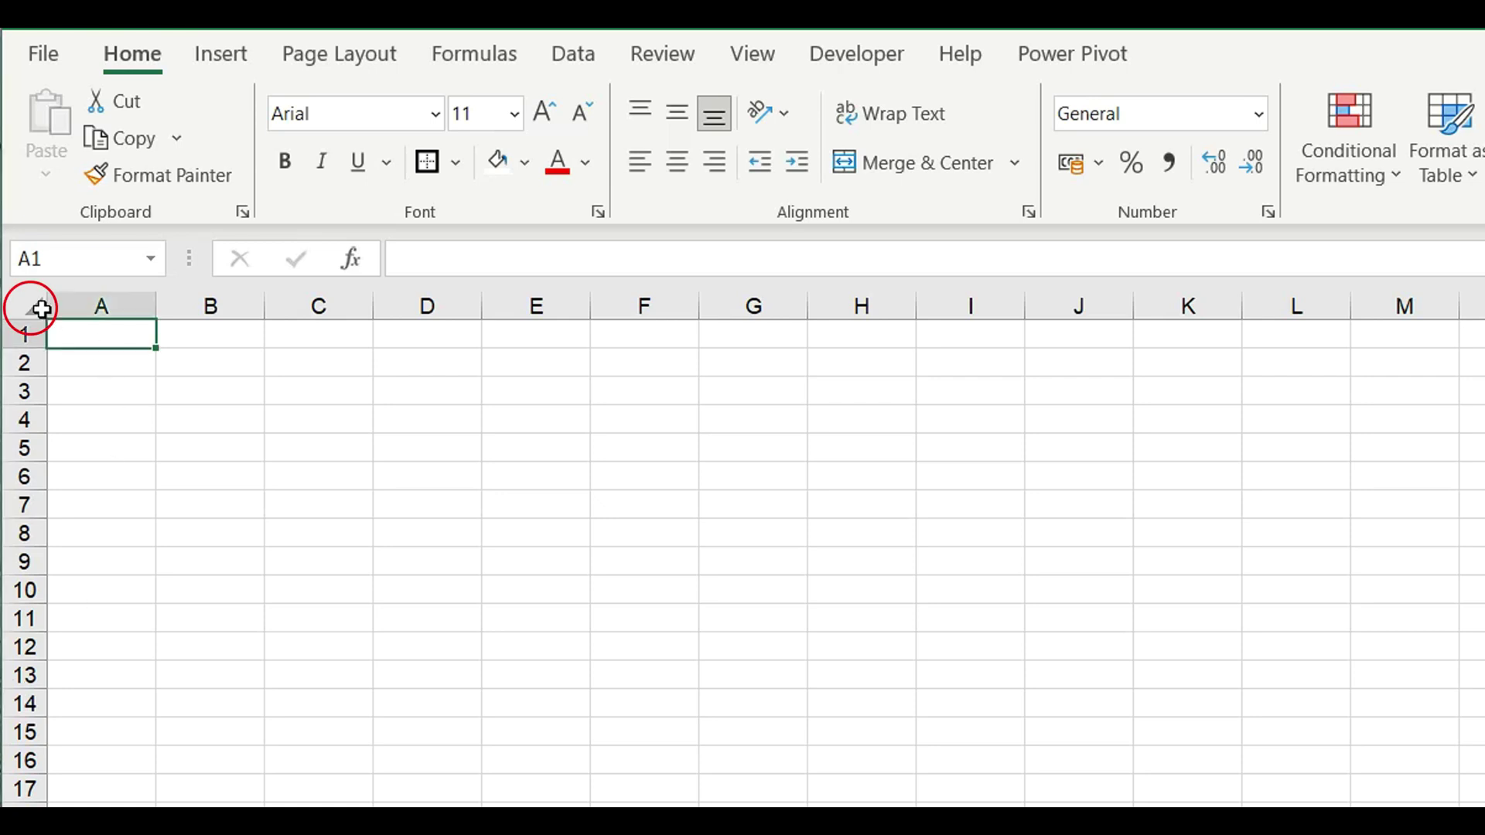
left_click(42, 309)
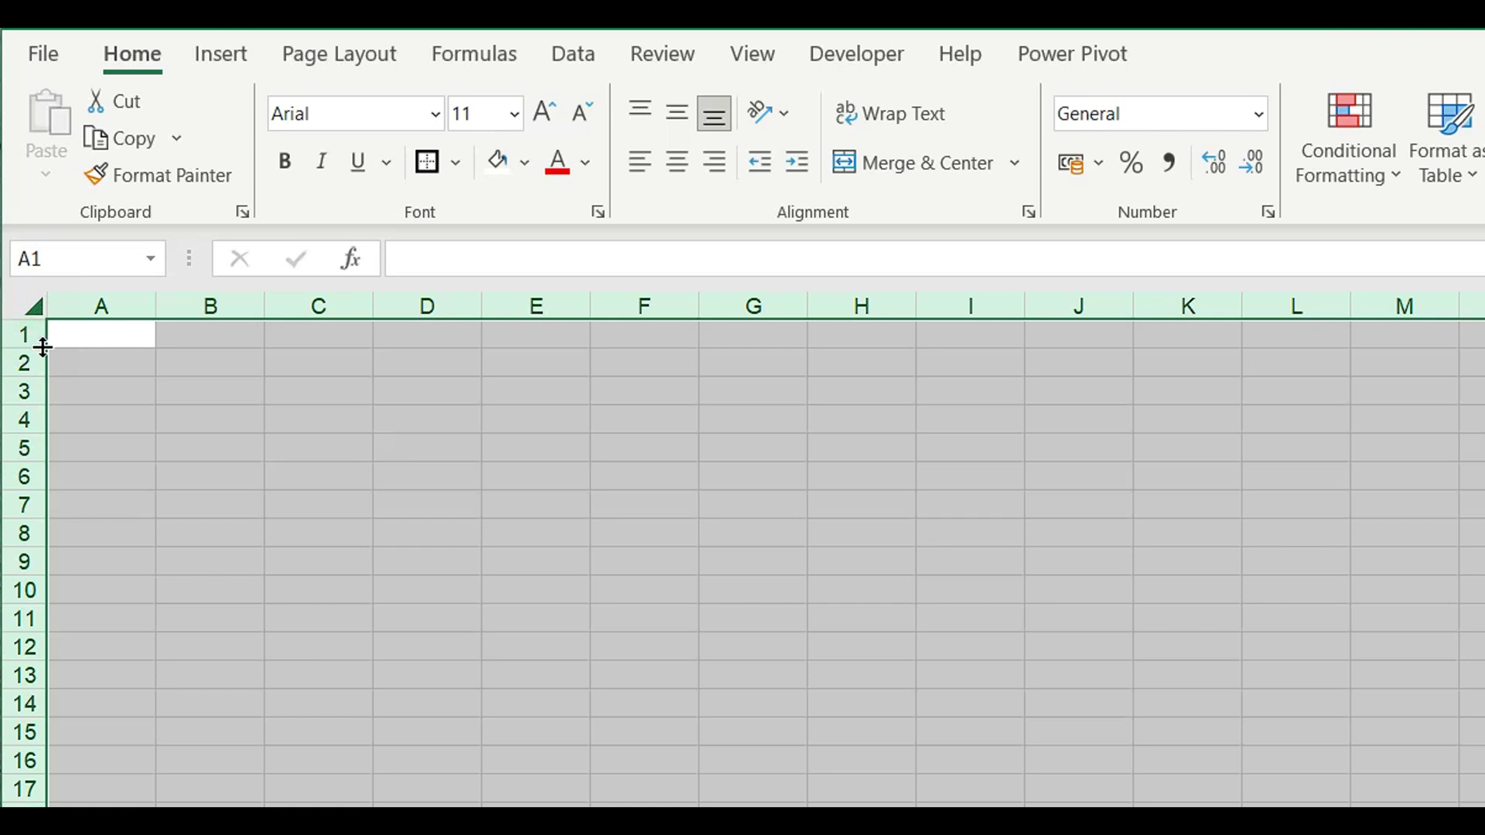
left_click_drag(42, 347, 46, 343)
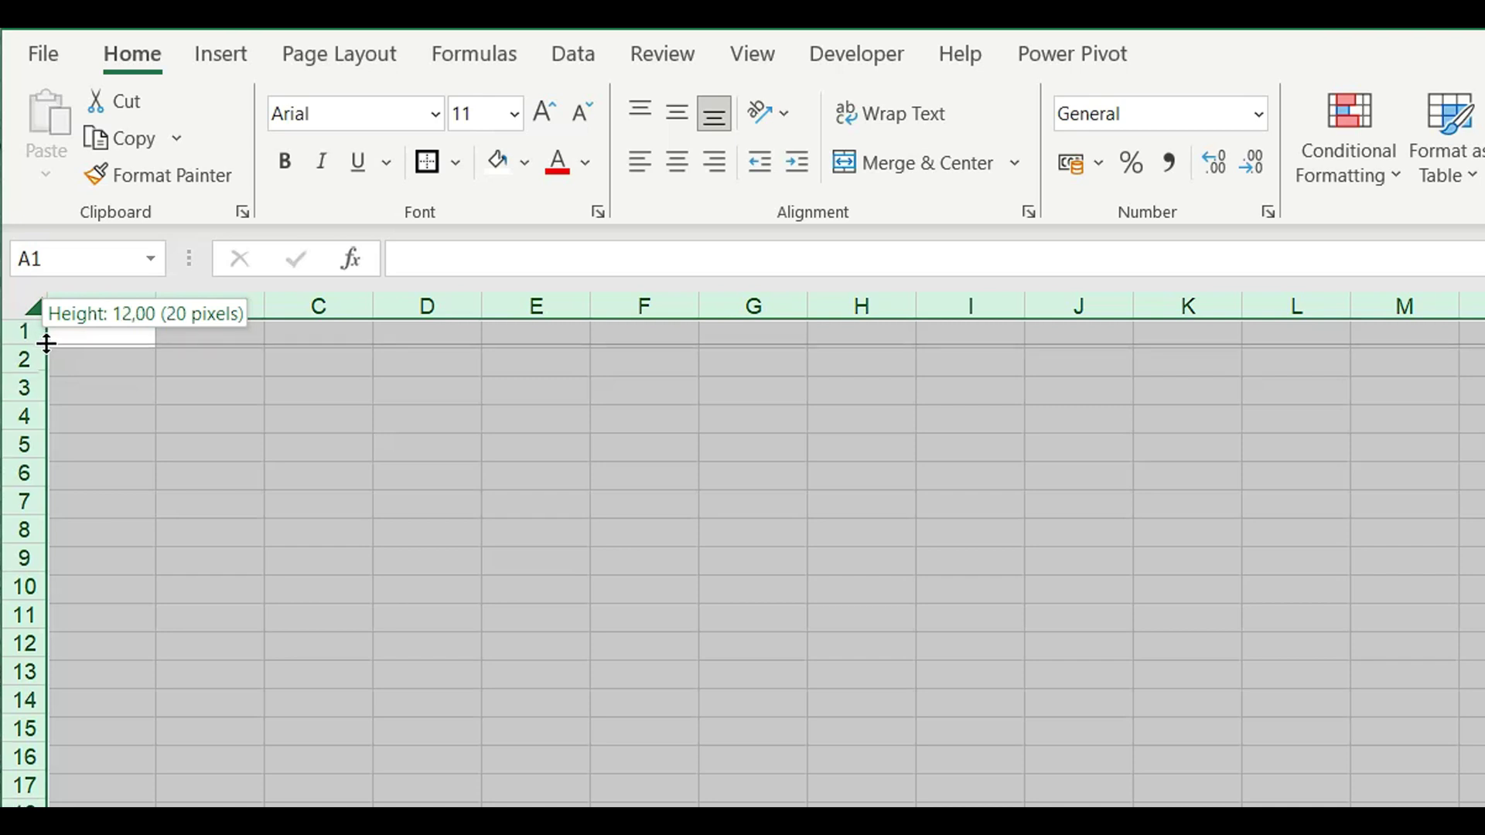
left_click_drag(46, 344, 47, 343)
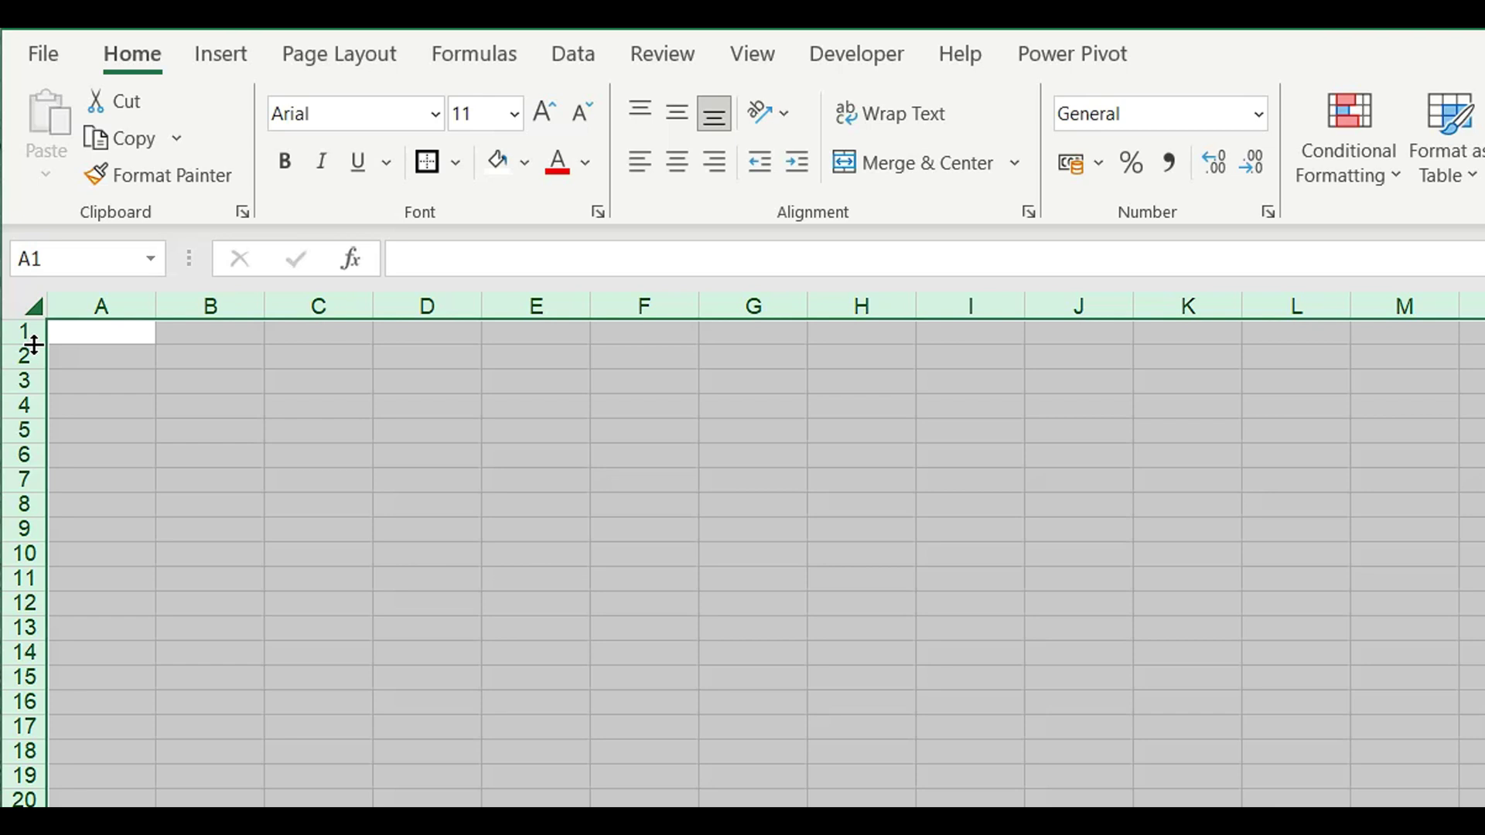
left_click_drag(152, 309, 67, 306)
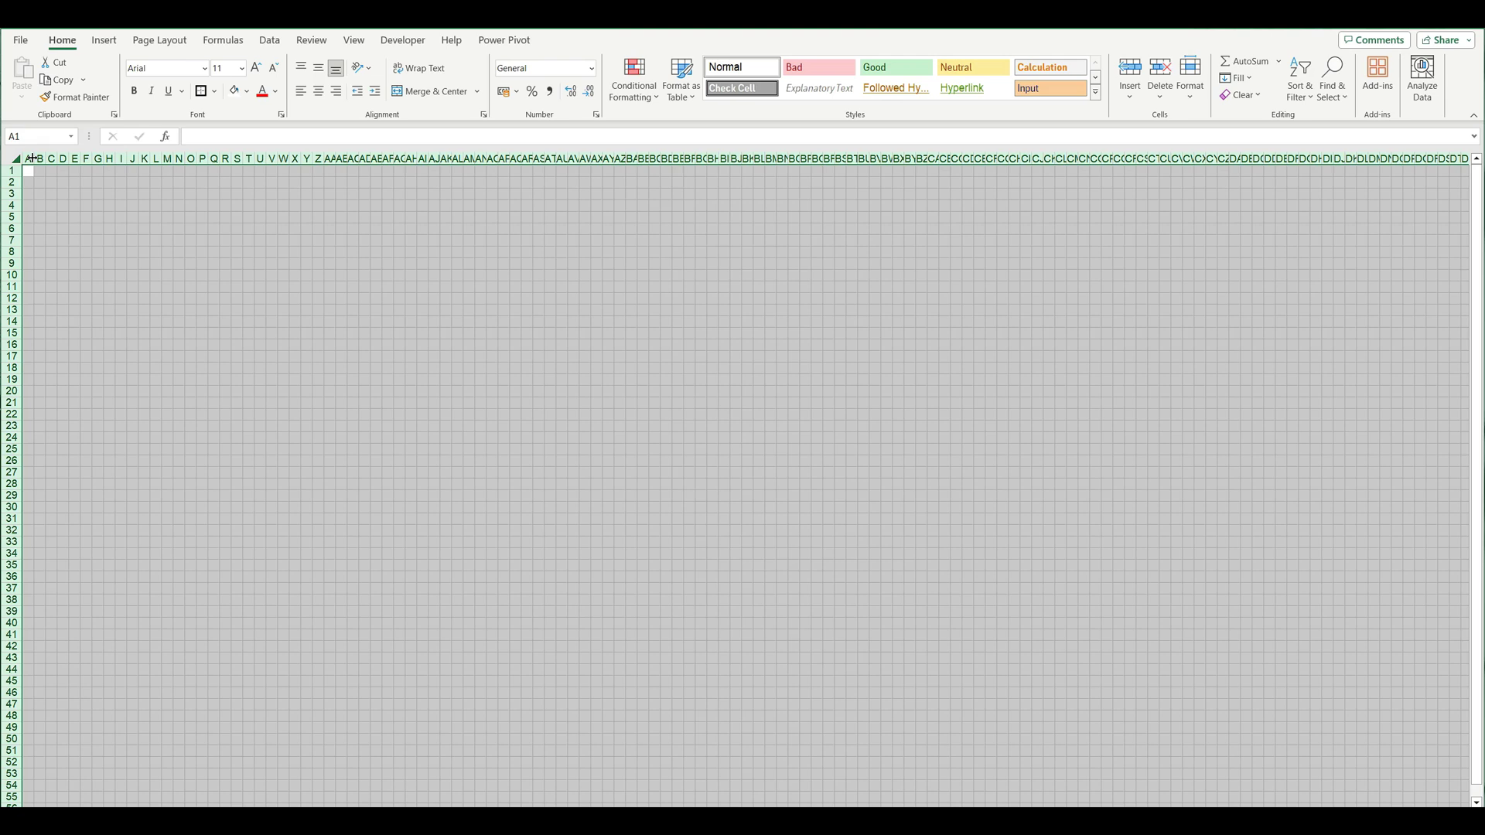
Give the block A1:DT55 a thick outside border, then copy the active cell.
left_click(1454, 171)
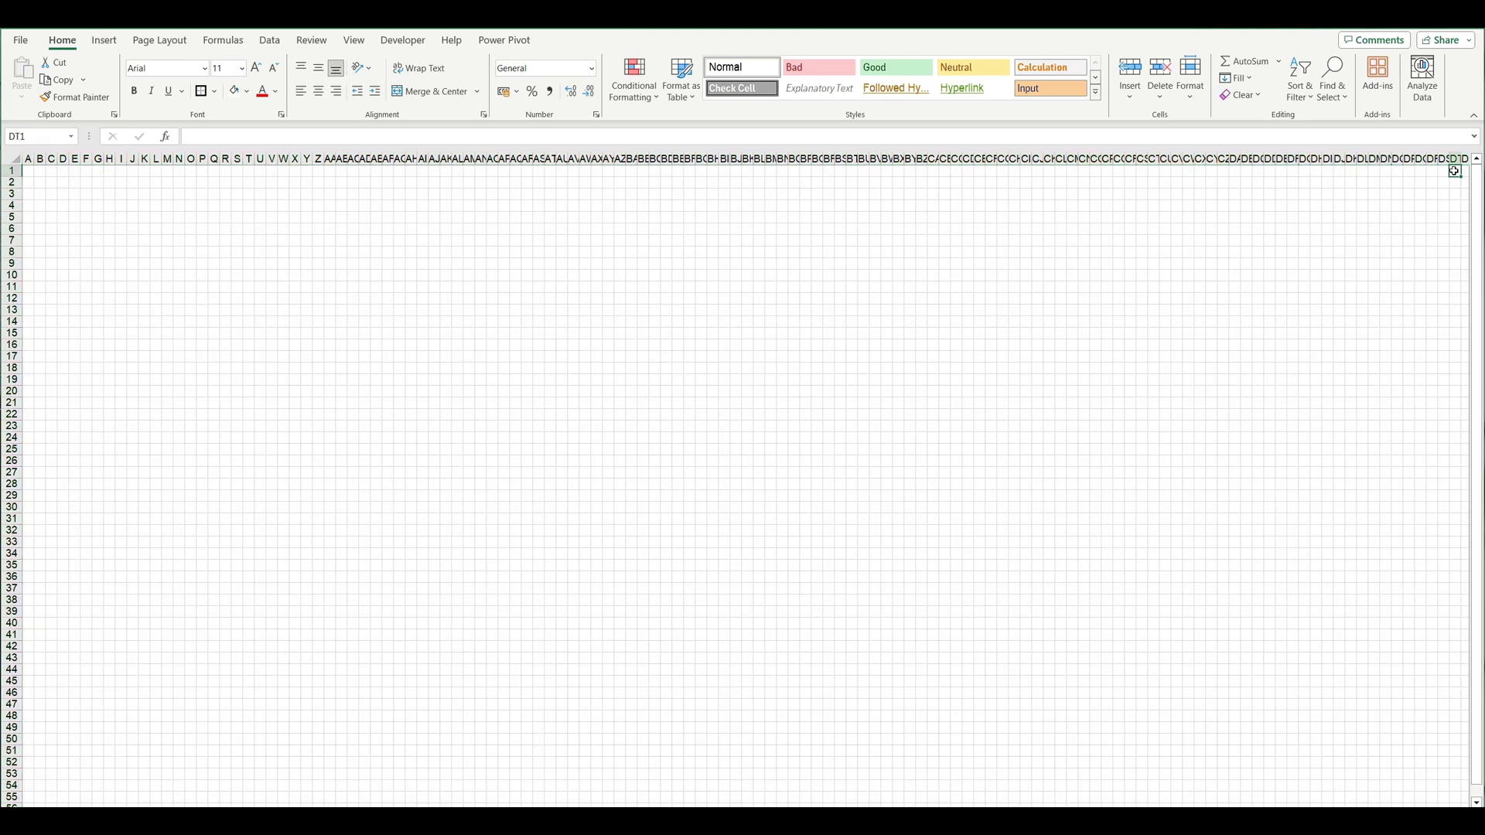
mouse_move(1454, 171)
left_mouse_down()
mouse_move(565, 693)
mouse_move(461, 697)
left_mouse_up()
left_click_drag(253, 762, 22, 794)
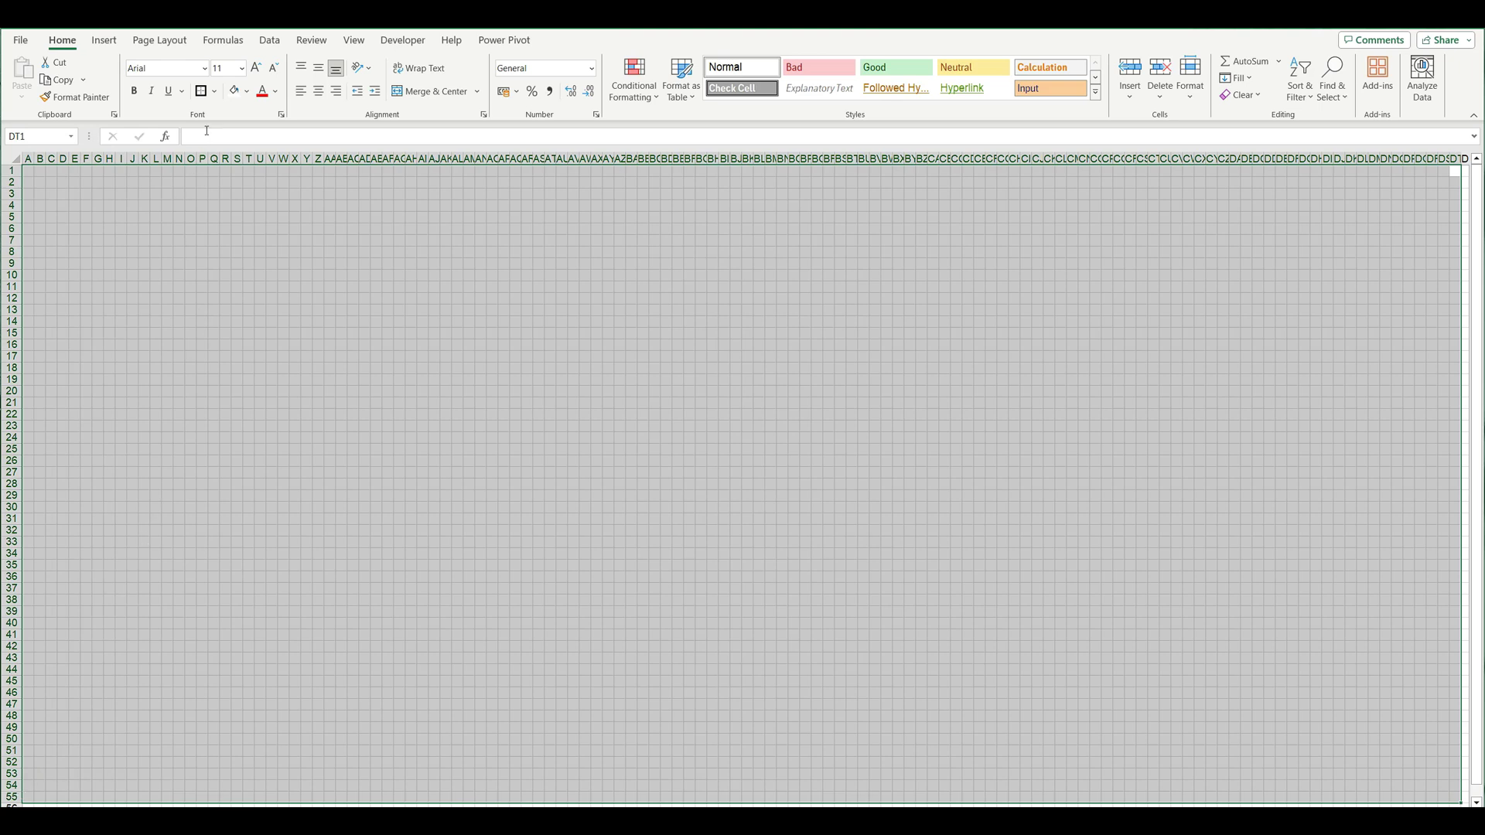
left_click(215, 92)
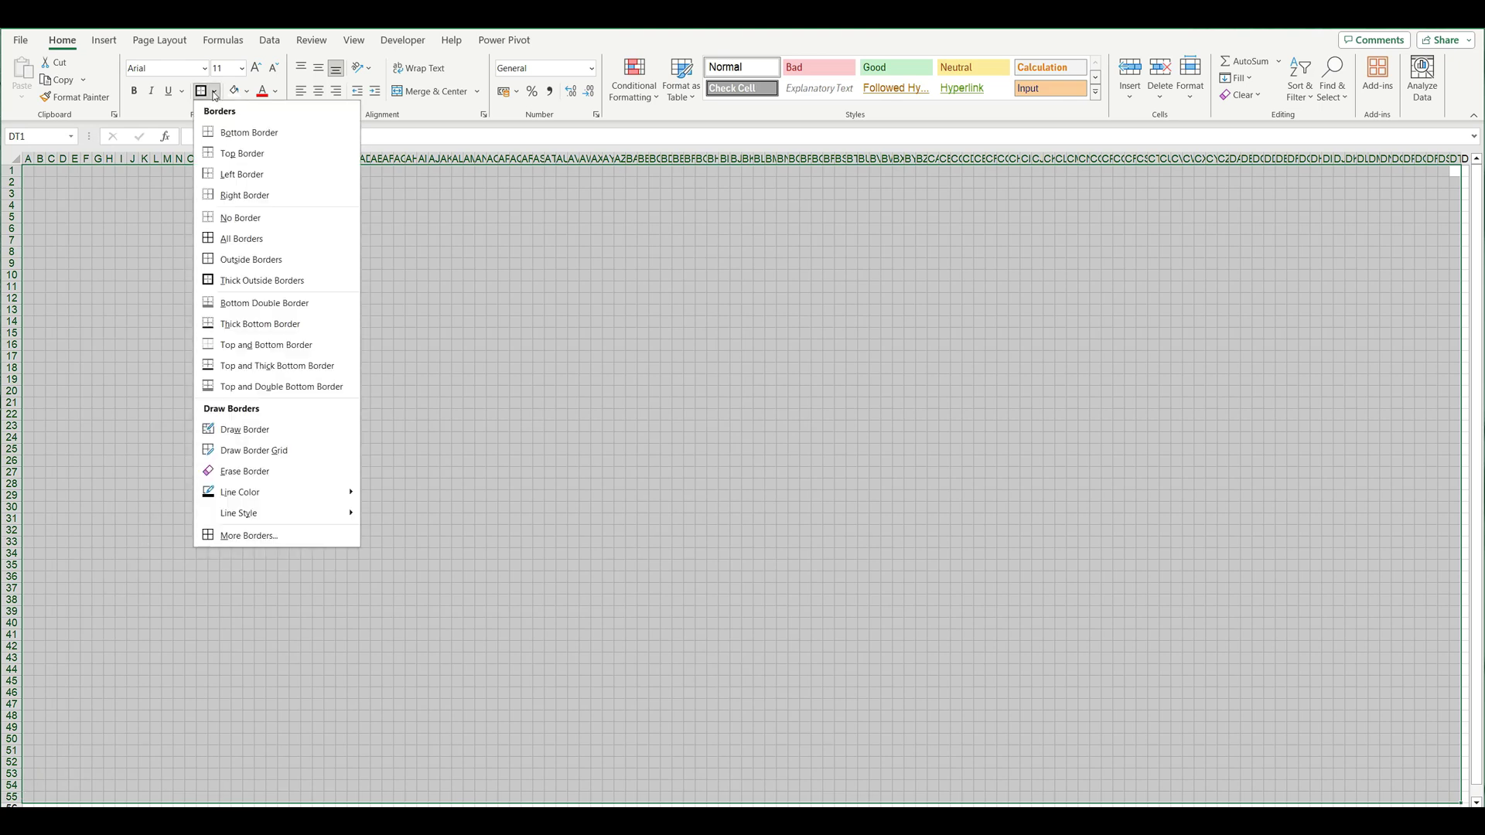
left_click(328, 286)
left_click(1164, 346)
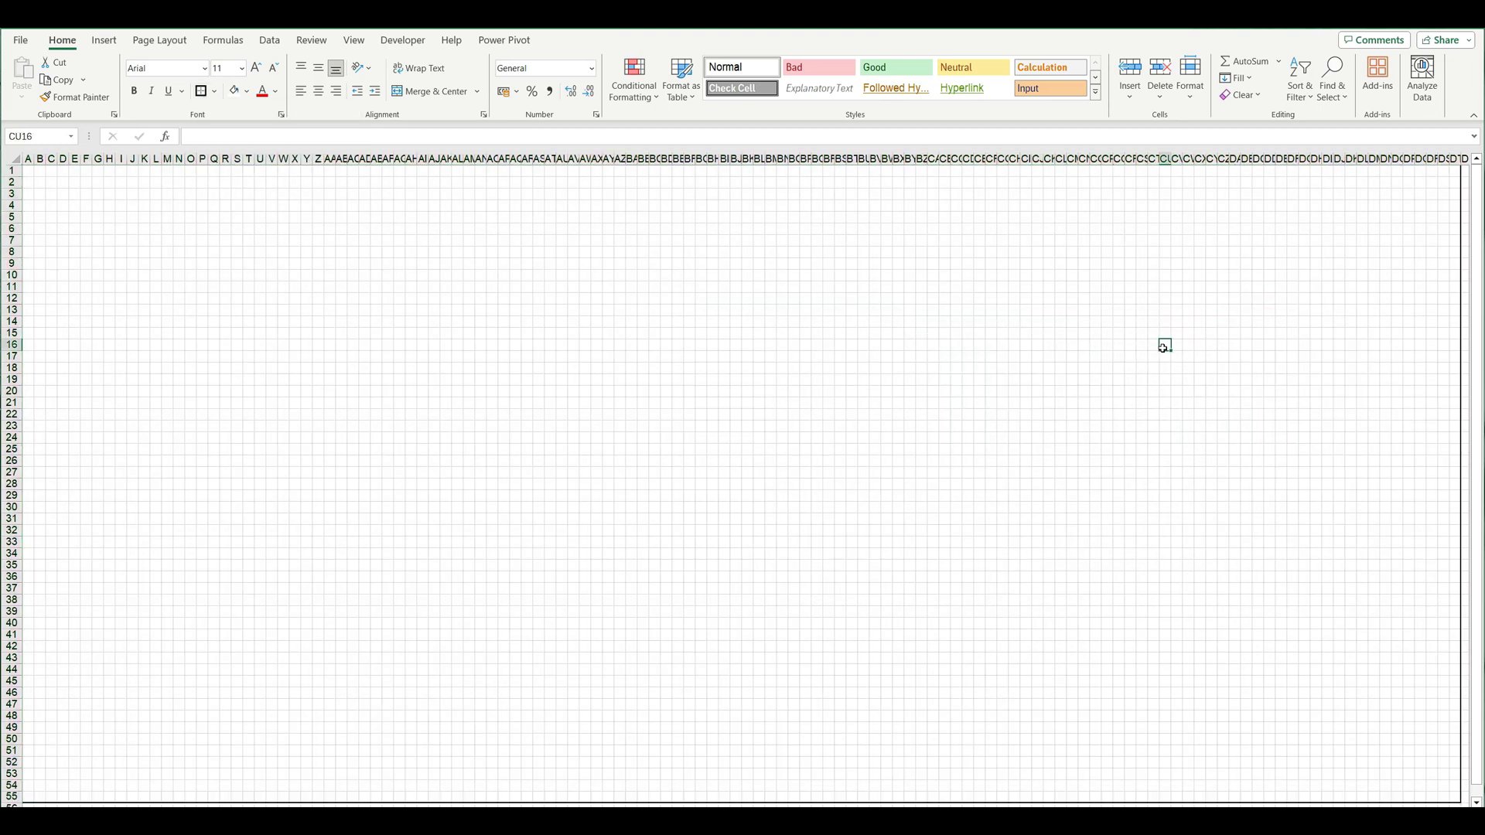
key("ctrl+c")
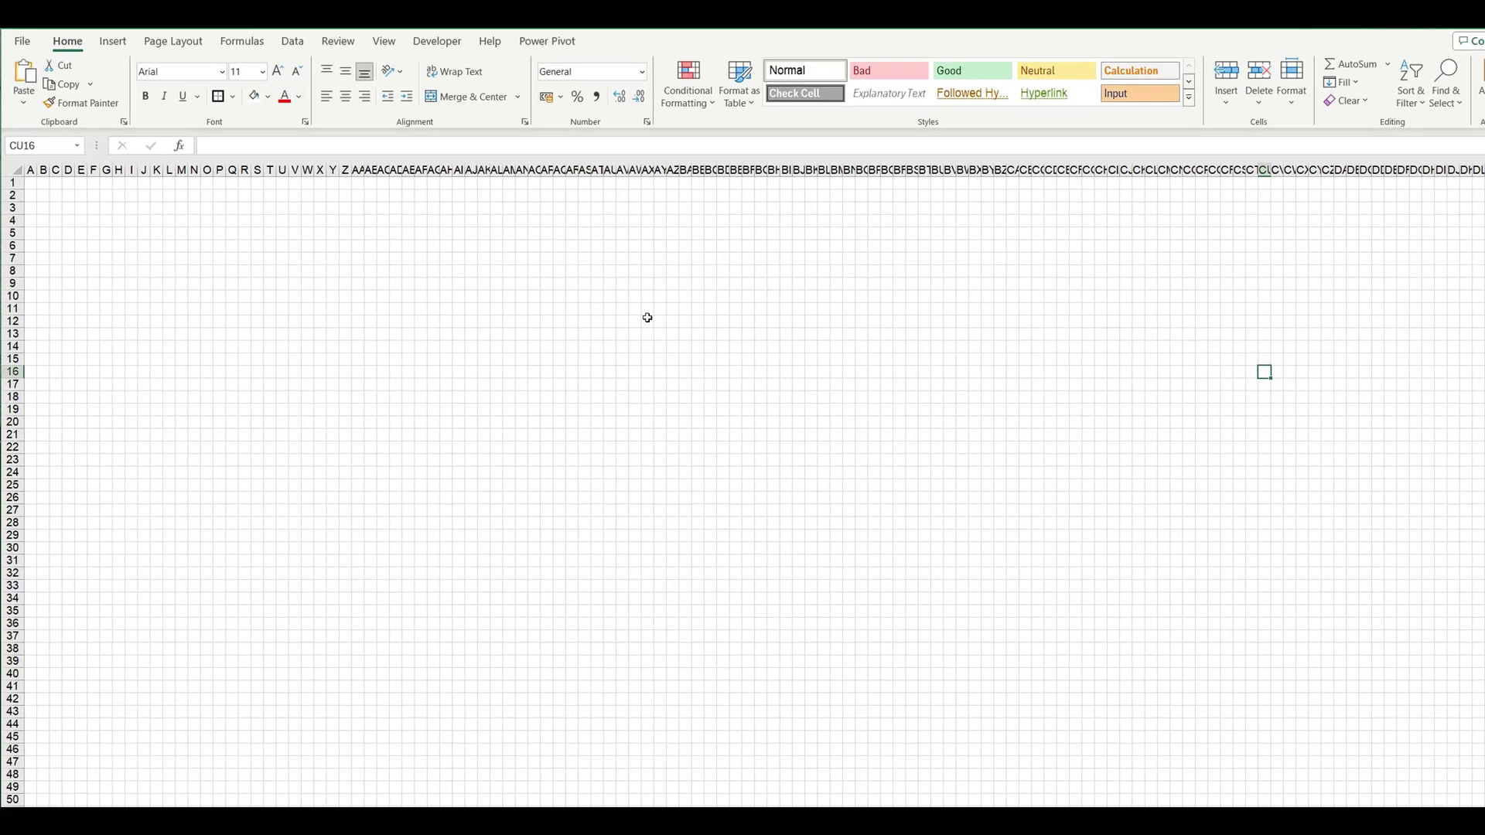
left_click(948, 420)
type("1")
key("Tab")
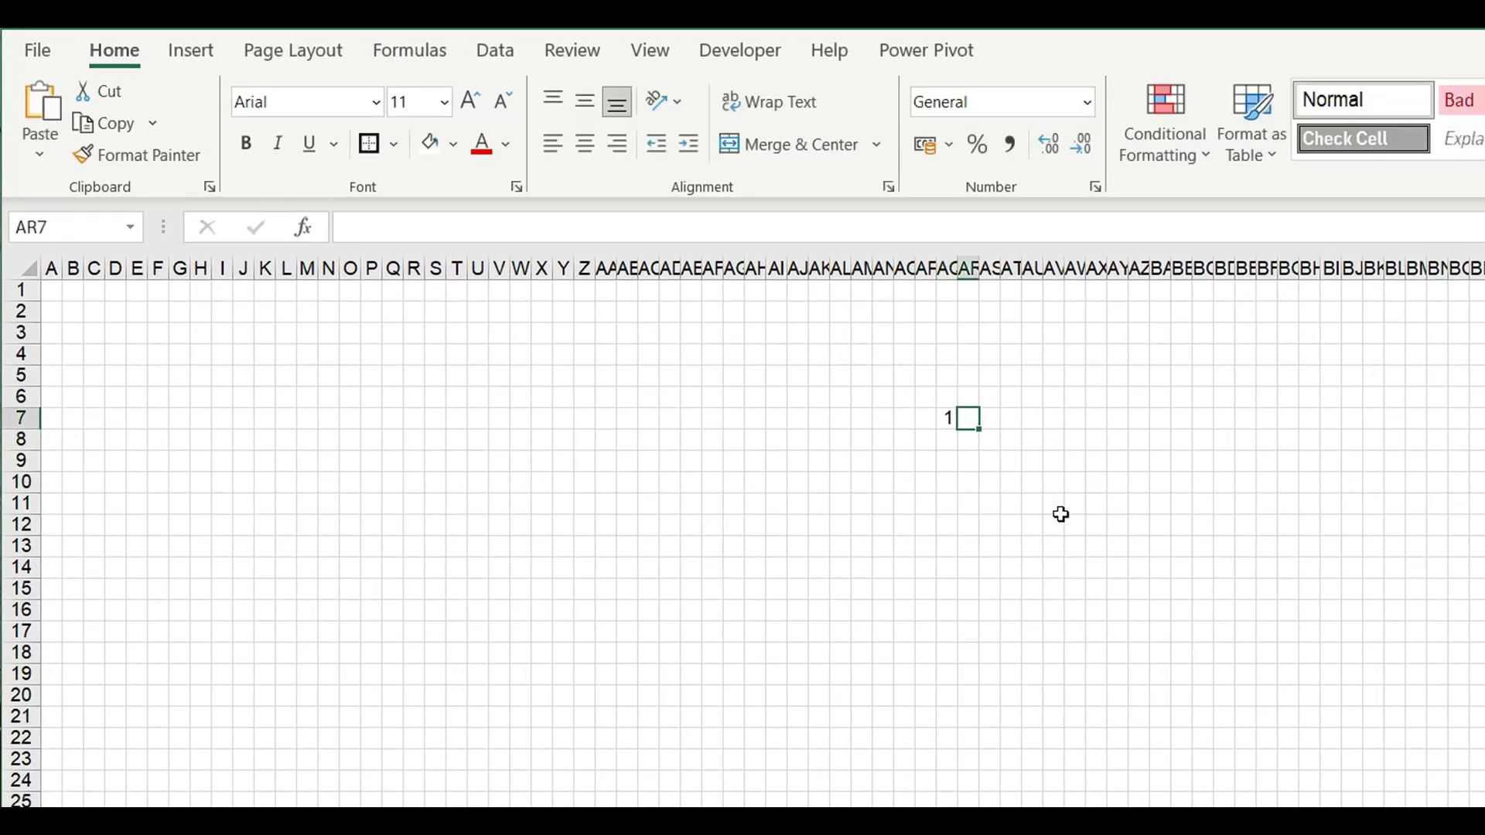
type("2")
key("Tab")
type("1")
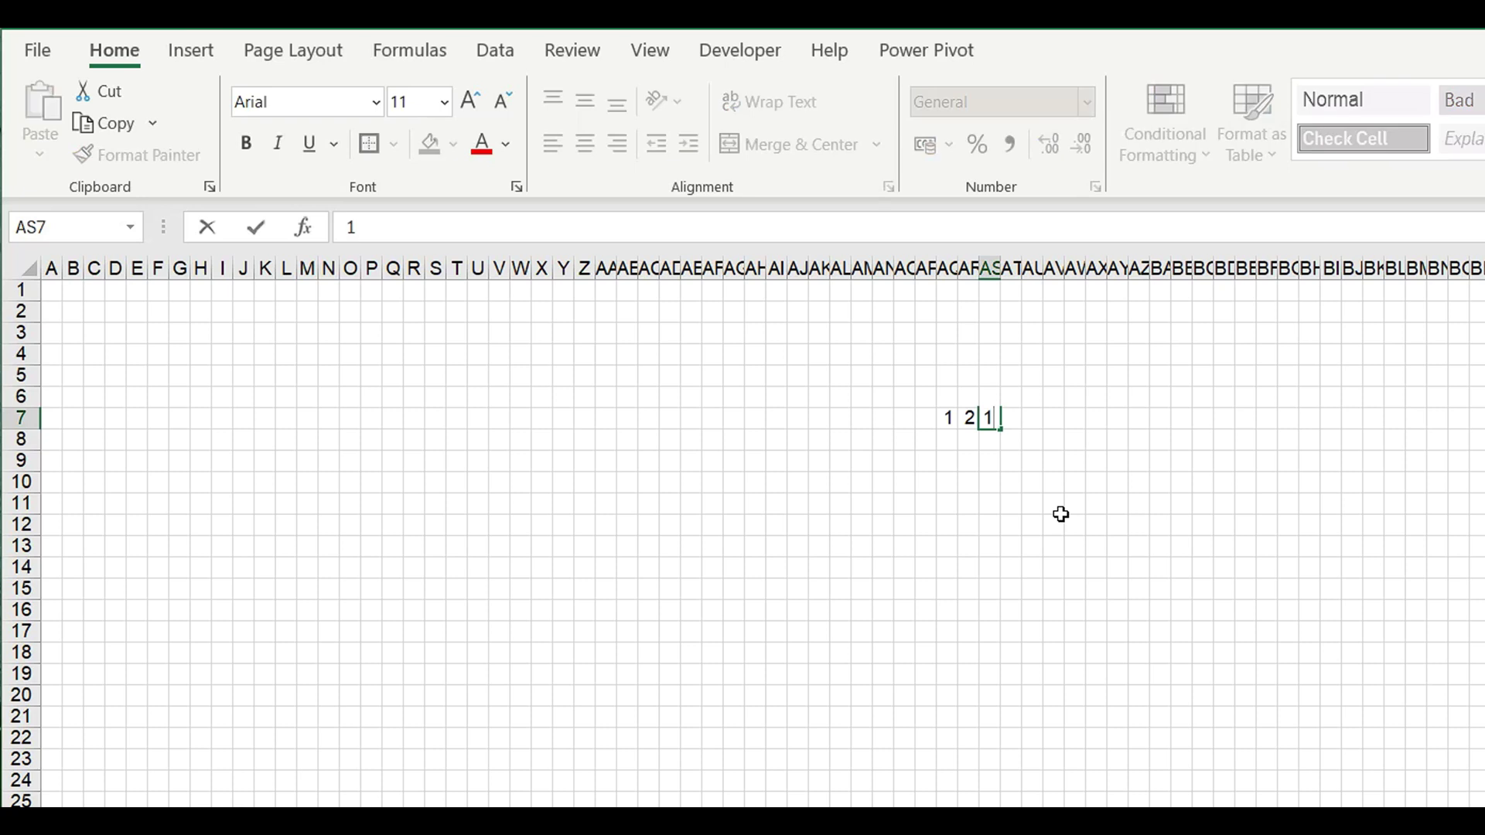
type("1")
key("Tab")
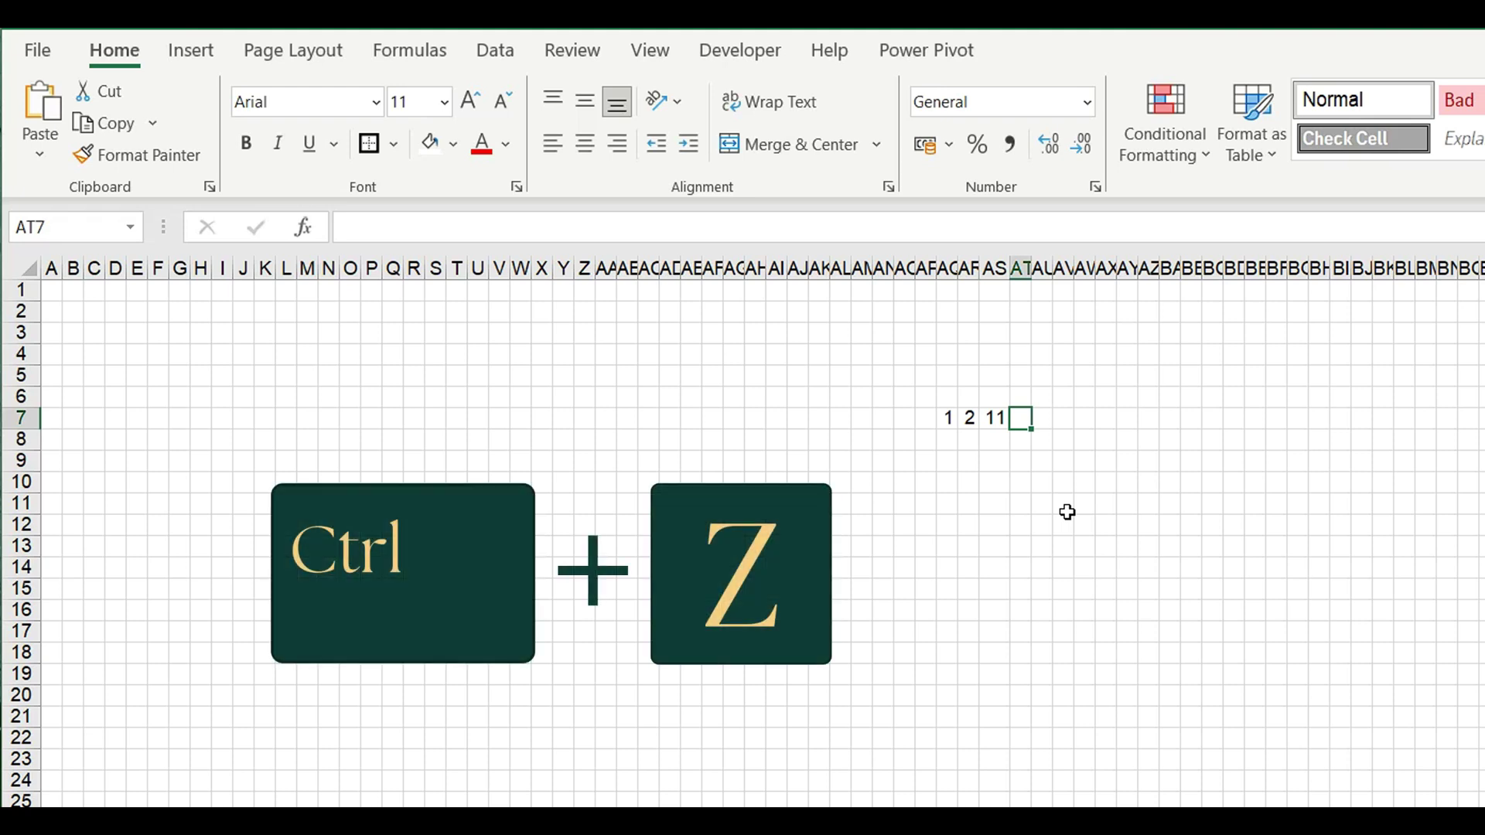
key("ctrl+z")
key("ctrl+z")
key("ctrl+z")
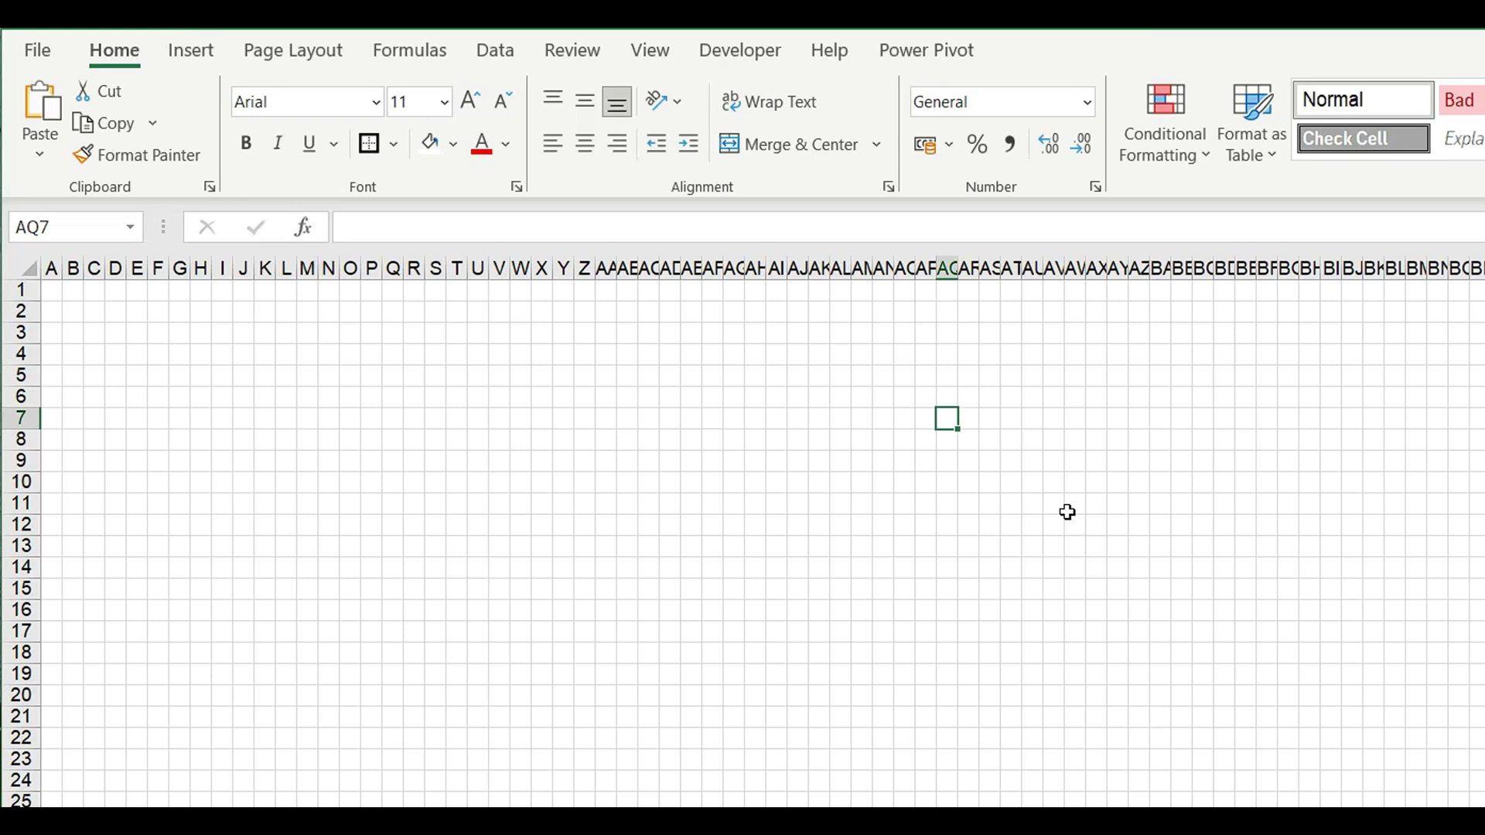
Set the font size of the whole sheet to 5.
left_click(26, 269)
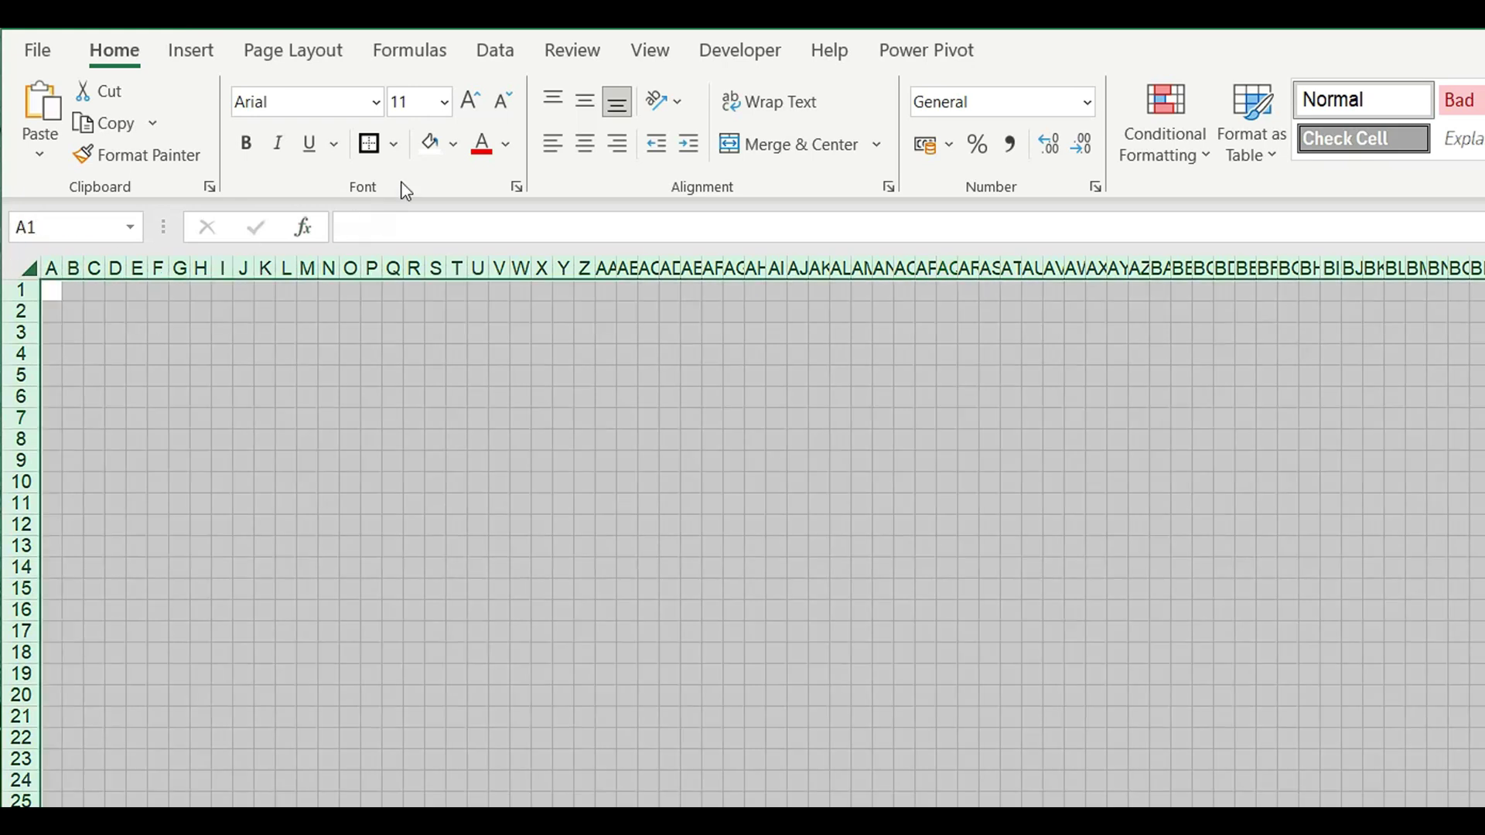
left_click(416, 104)
type("5")
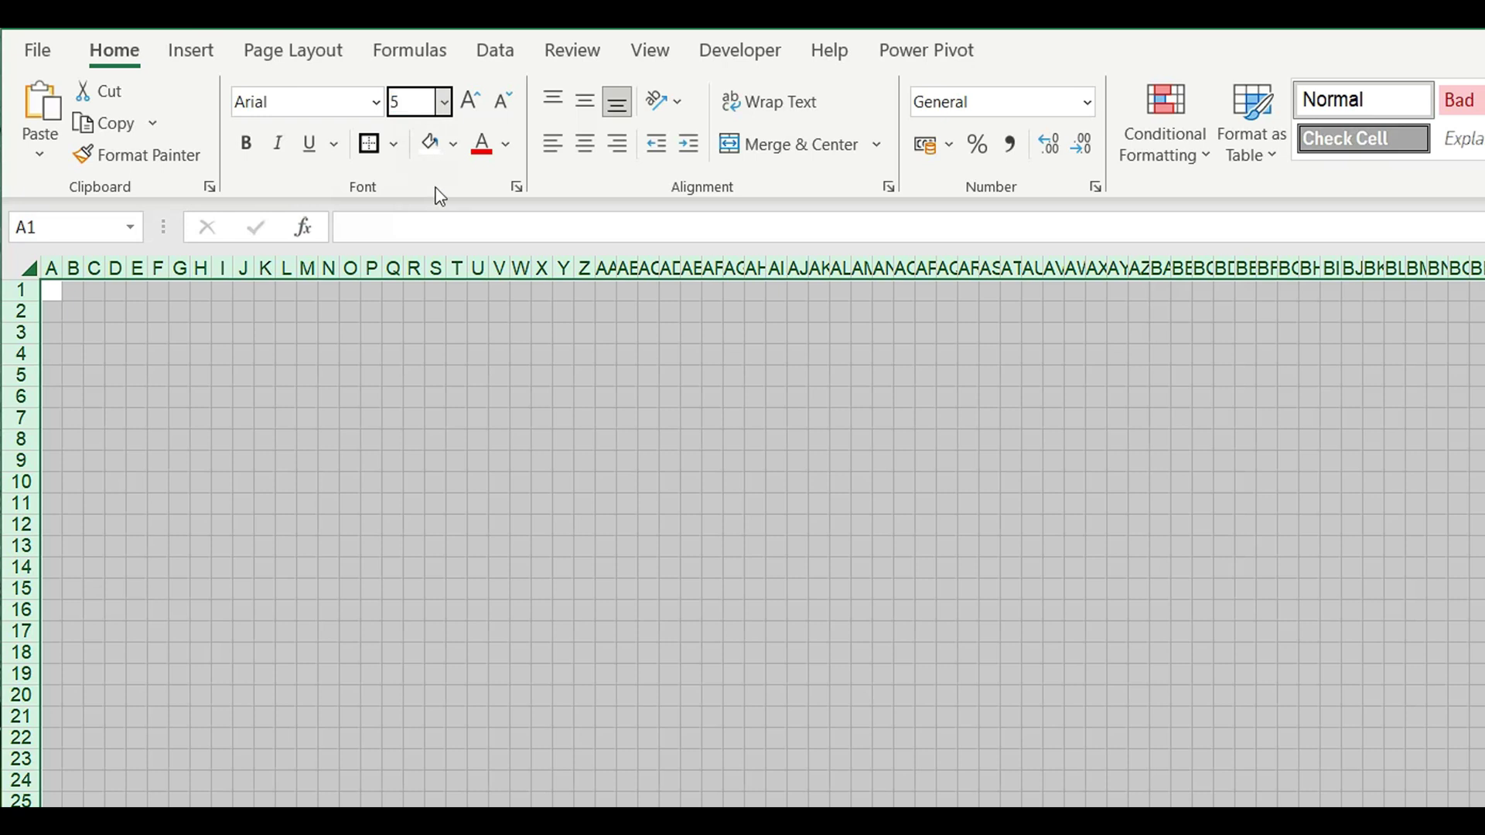
key("Return")
Enter a test value of 111 in V9, then clear it.
left_click(499, 463)
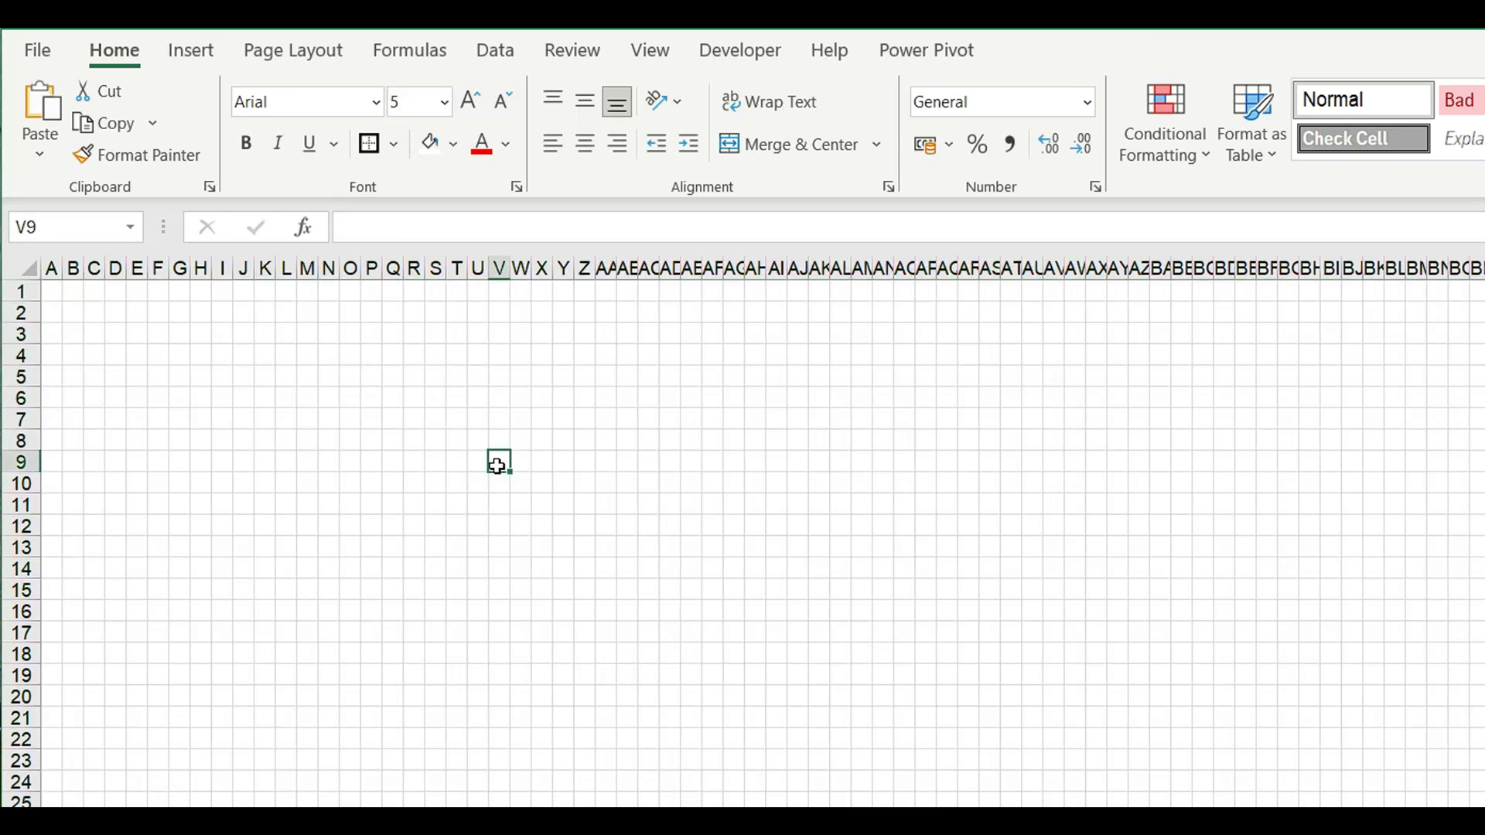
type("11")
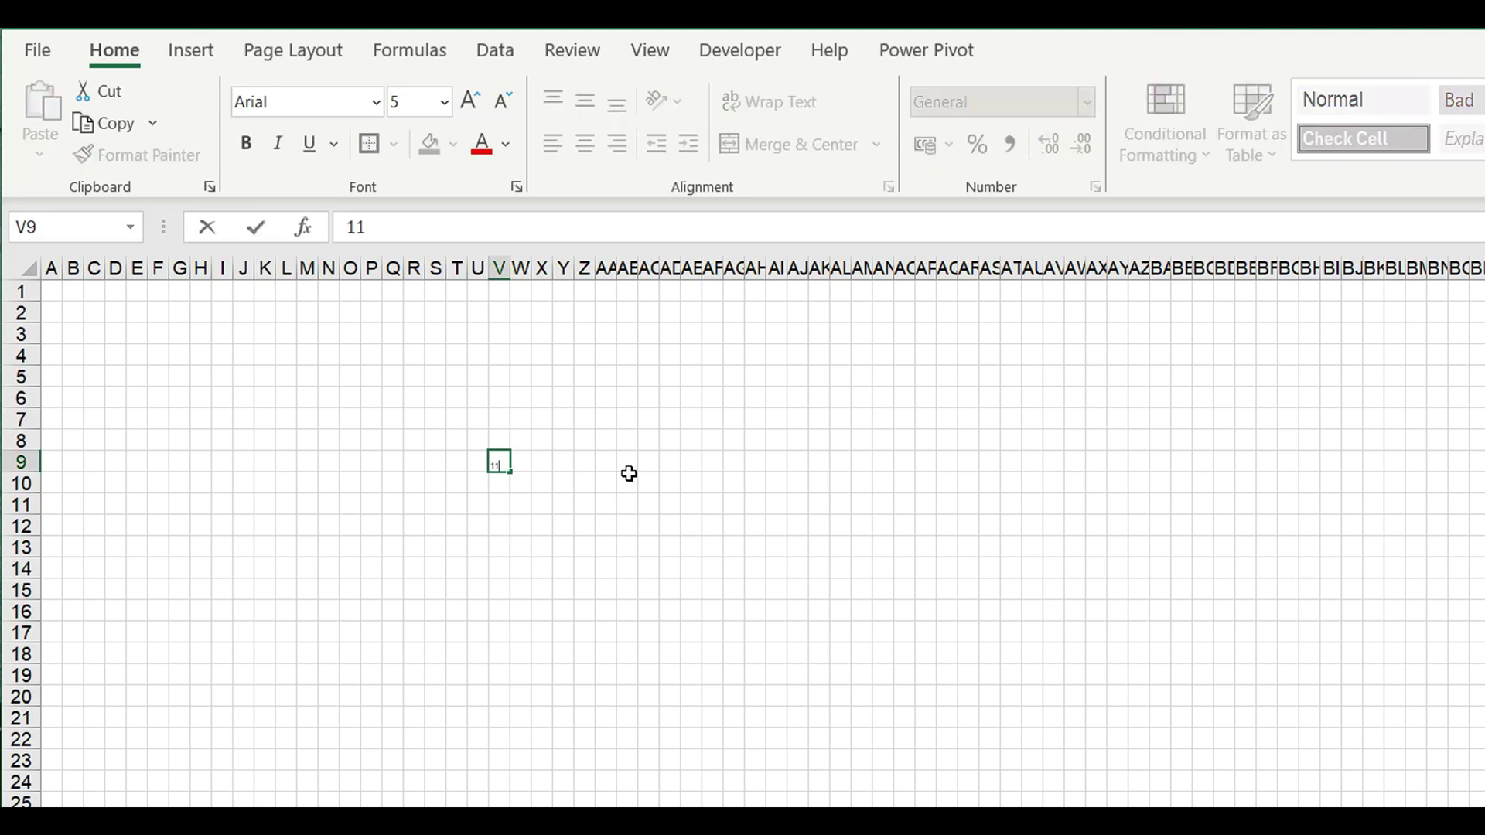
type("1")
key("Return")
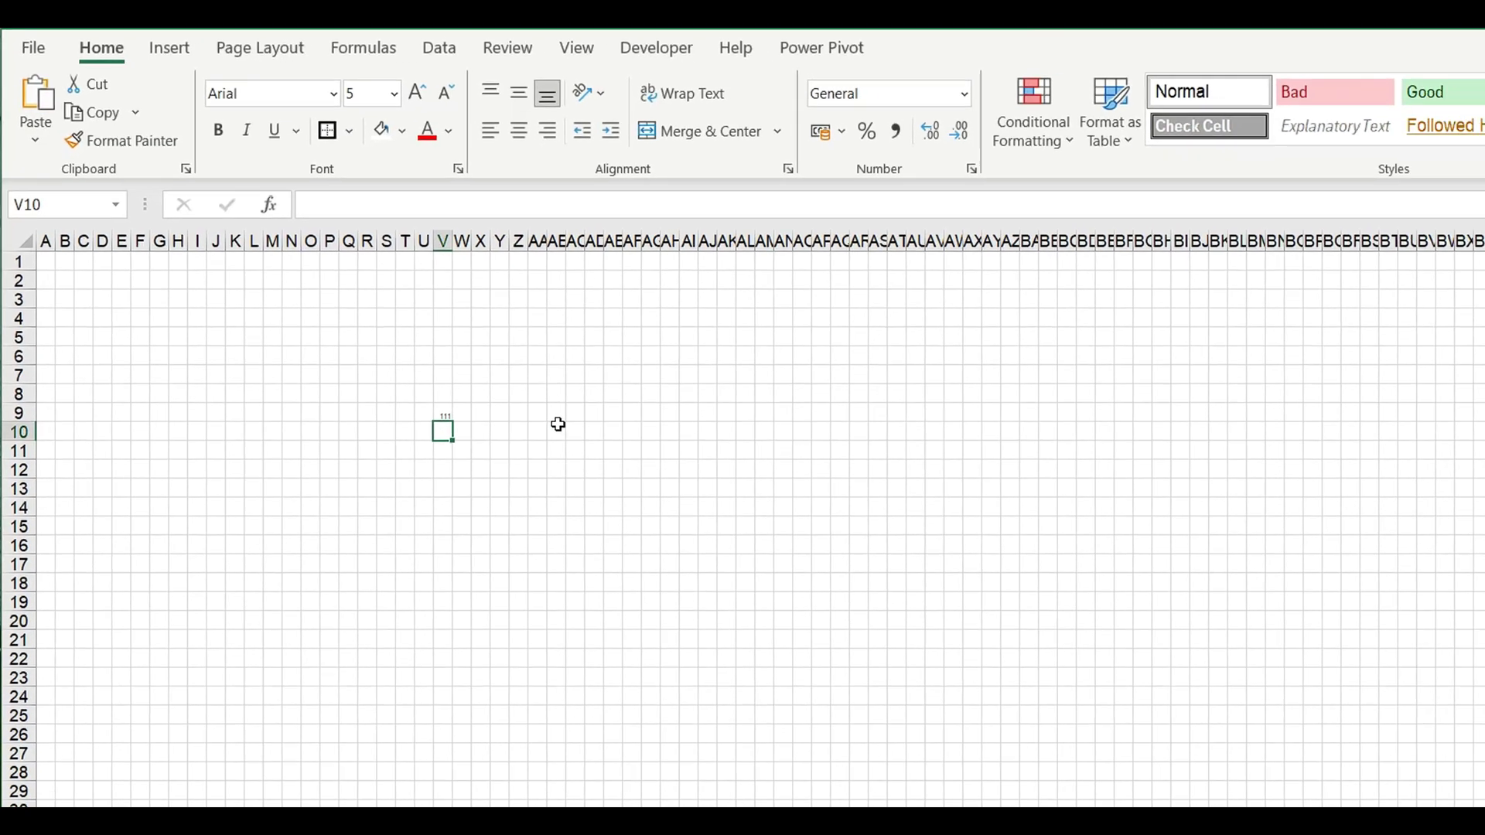
key("Up")
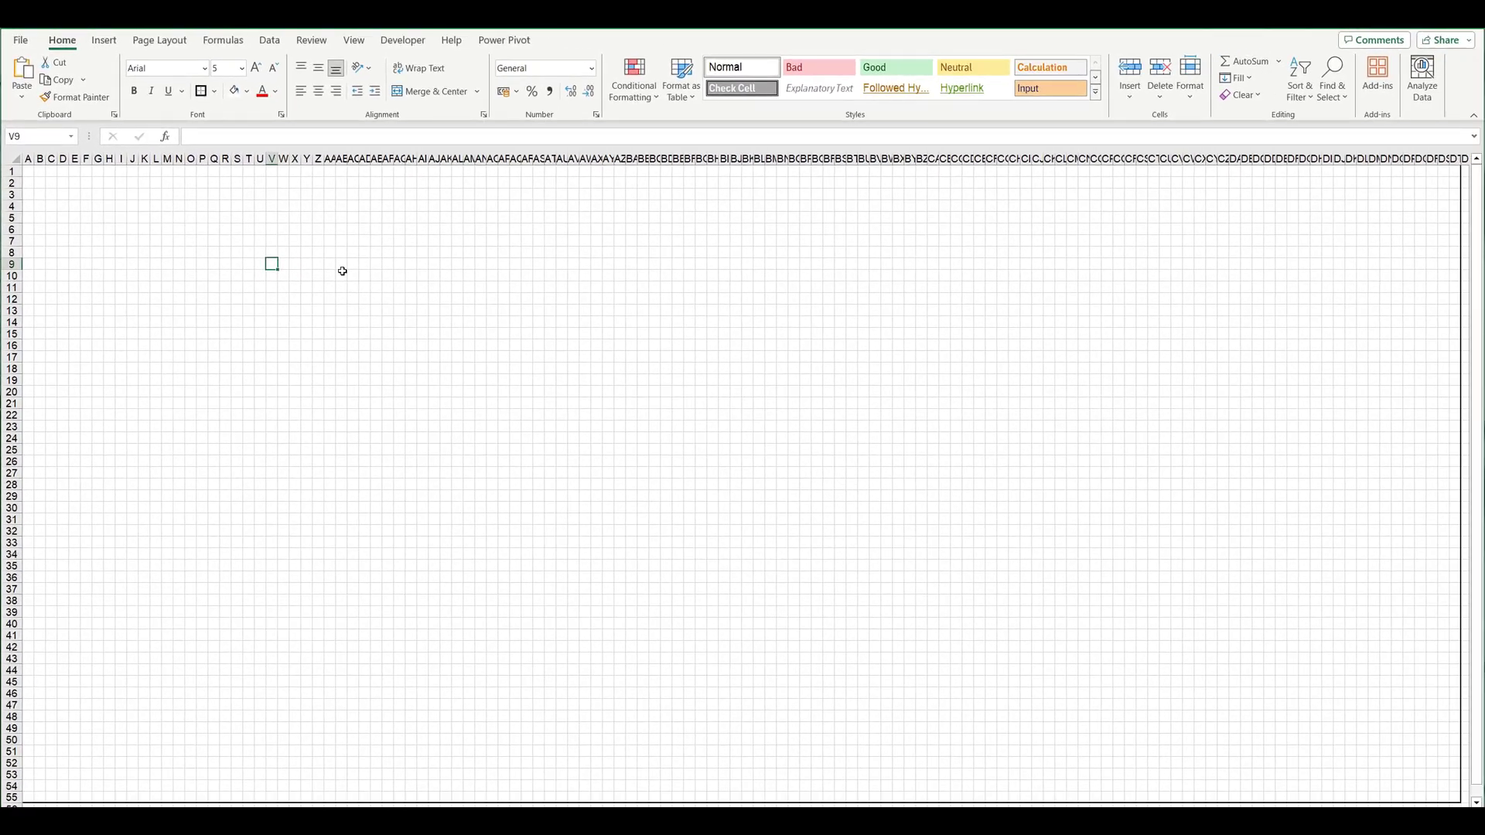
key("Escape")
Enter 1 in A1 and extend the numbering down column A to row 30.
left_click(30, 172)
type("1")
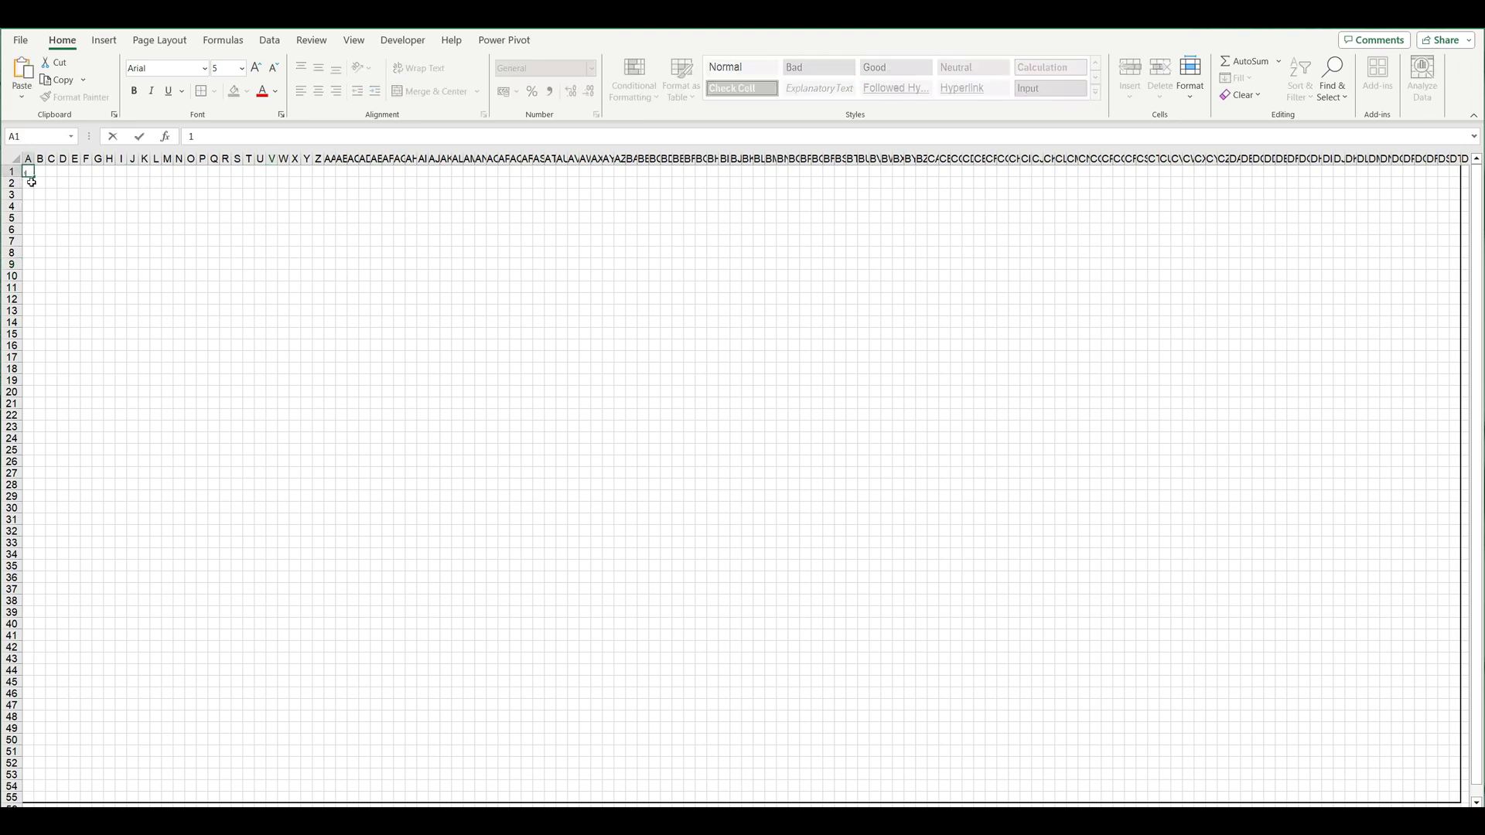
key("Return")
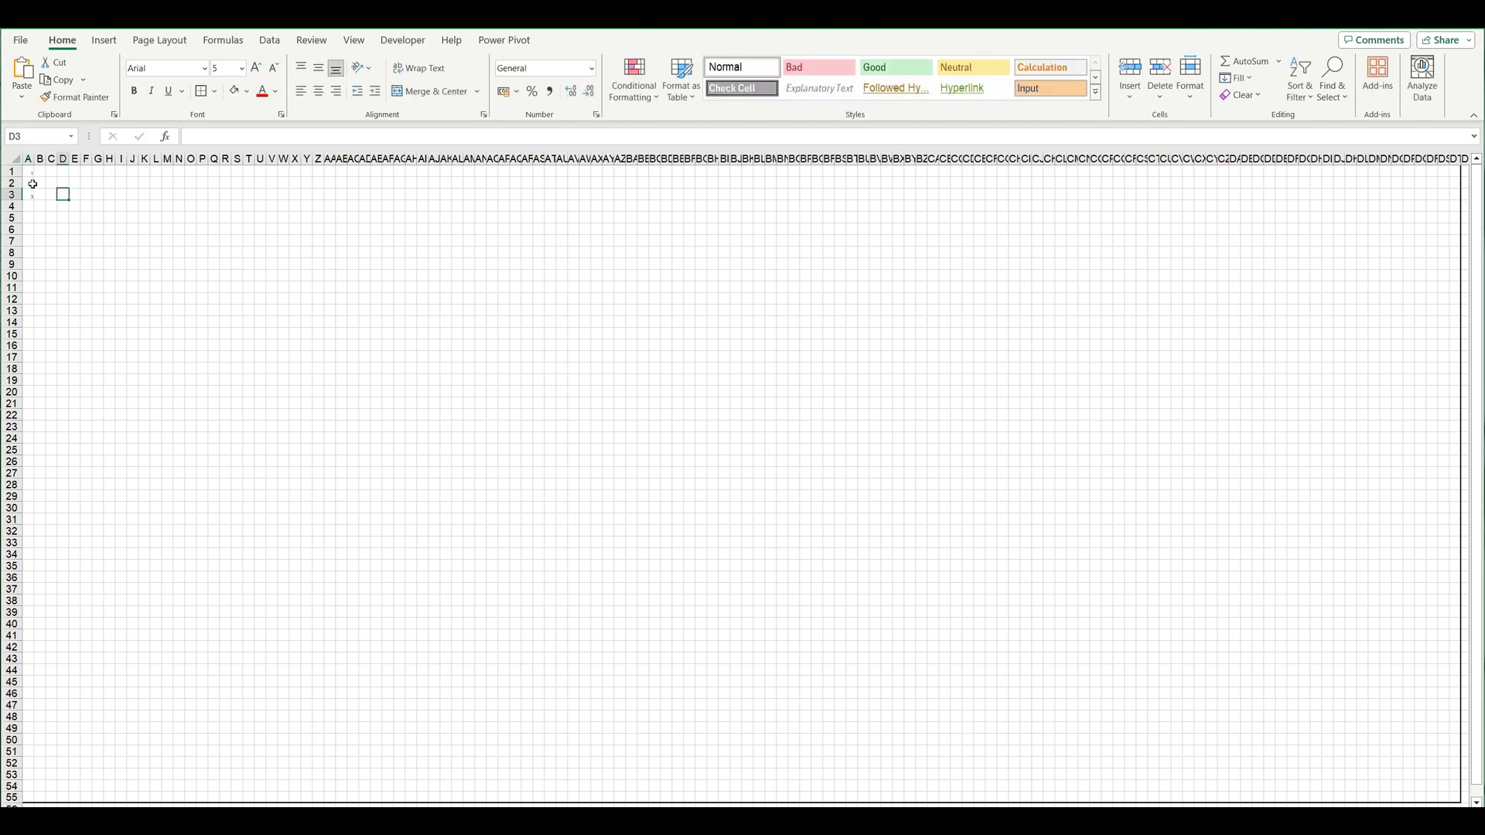
left_click_drag(33, 184, 32, 510)
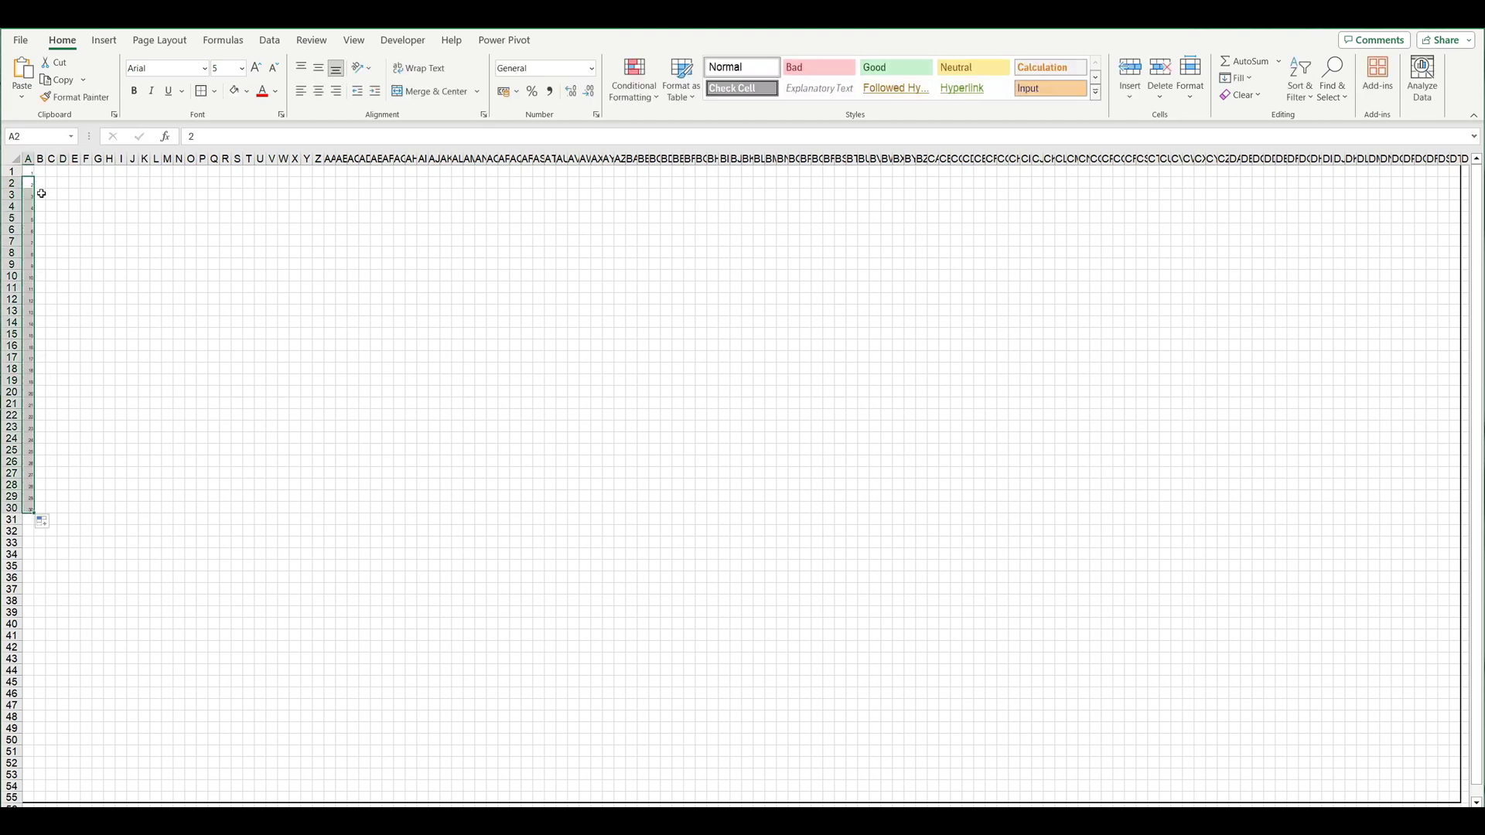
Fill the 1–30 numbers across the grid's columns without copying formatting.
mouse_move(31, 171)
left_mouse_down()
mouse_move(28, 510)
mouse_move(1449, 492)
left_mouse_up()
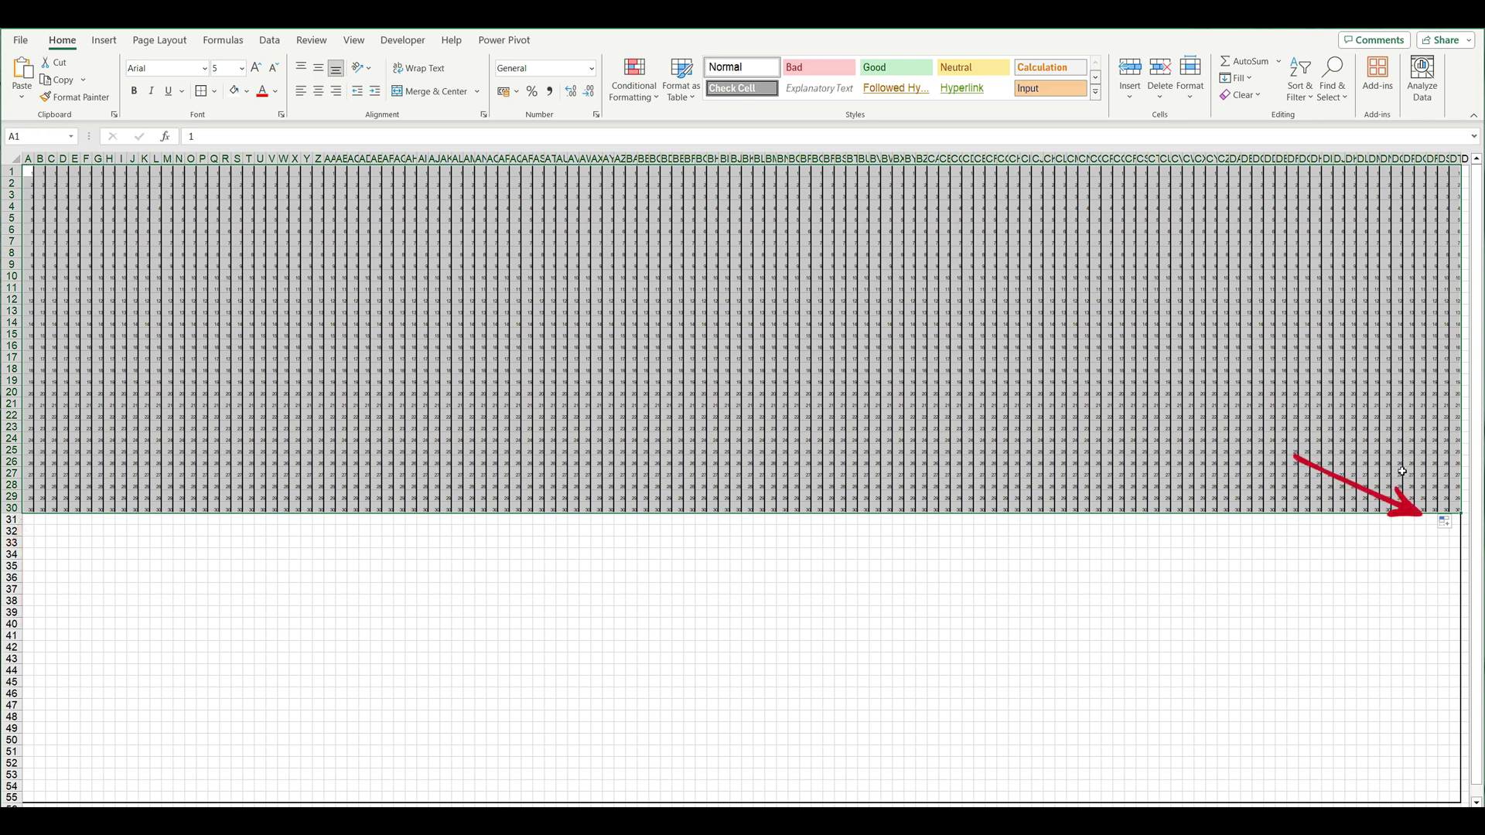
left_click(1451, 524)
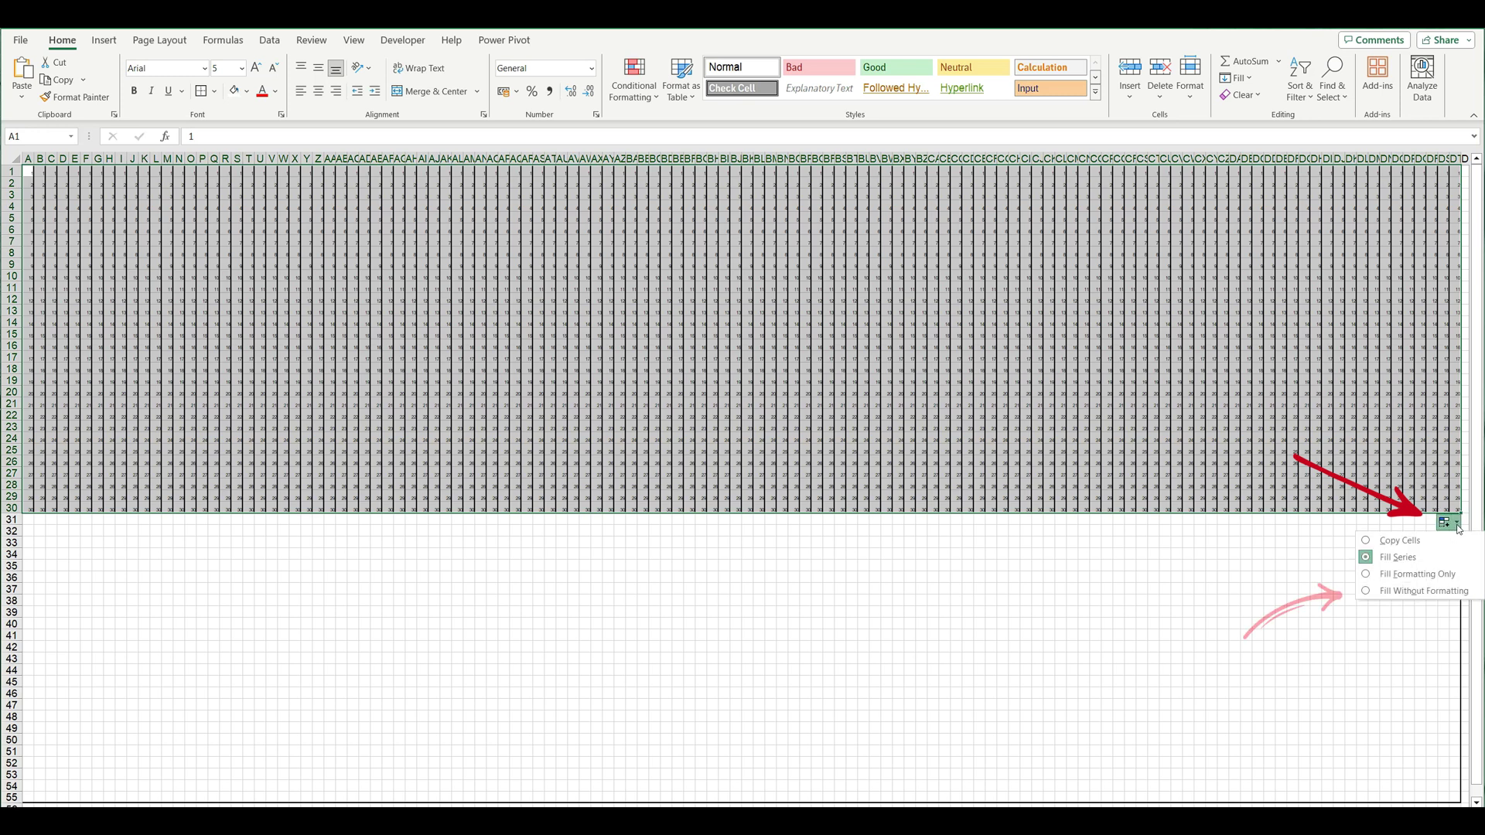
left_click(1435, 591)
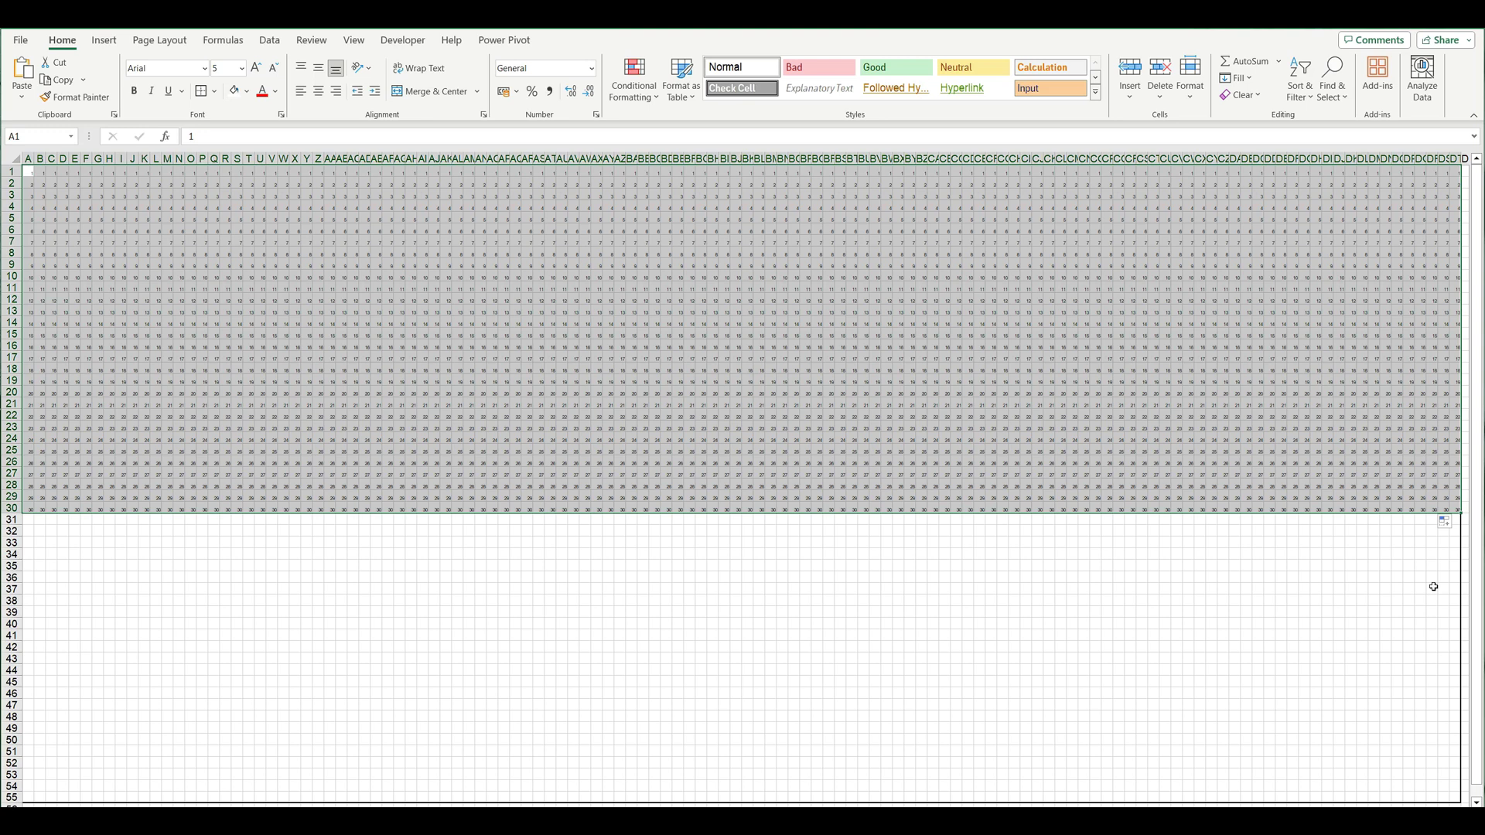
Start a new 3-colour scale rule with purple for the lowest values.
left_click(634, 81)
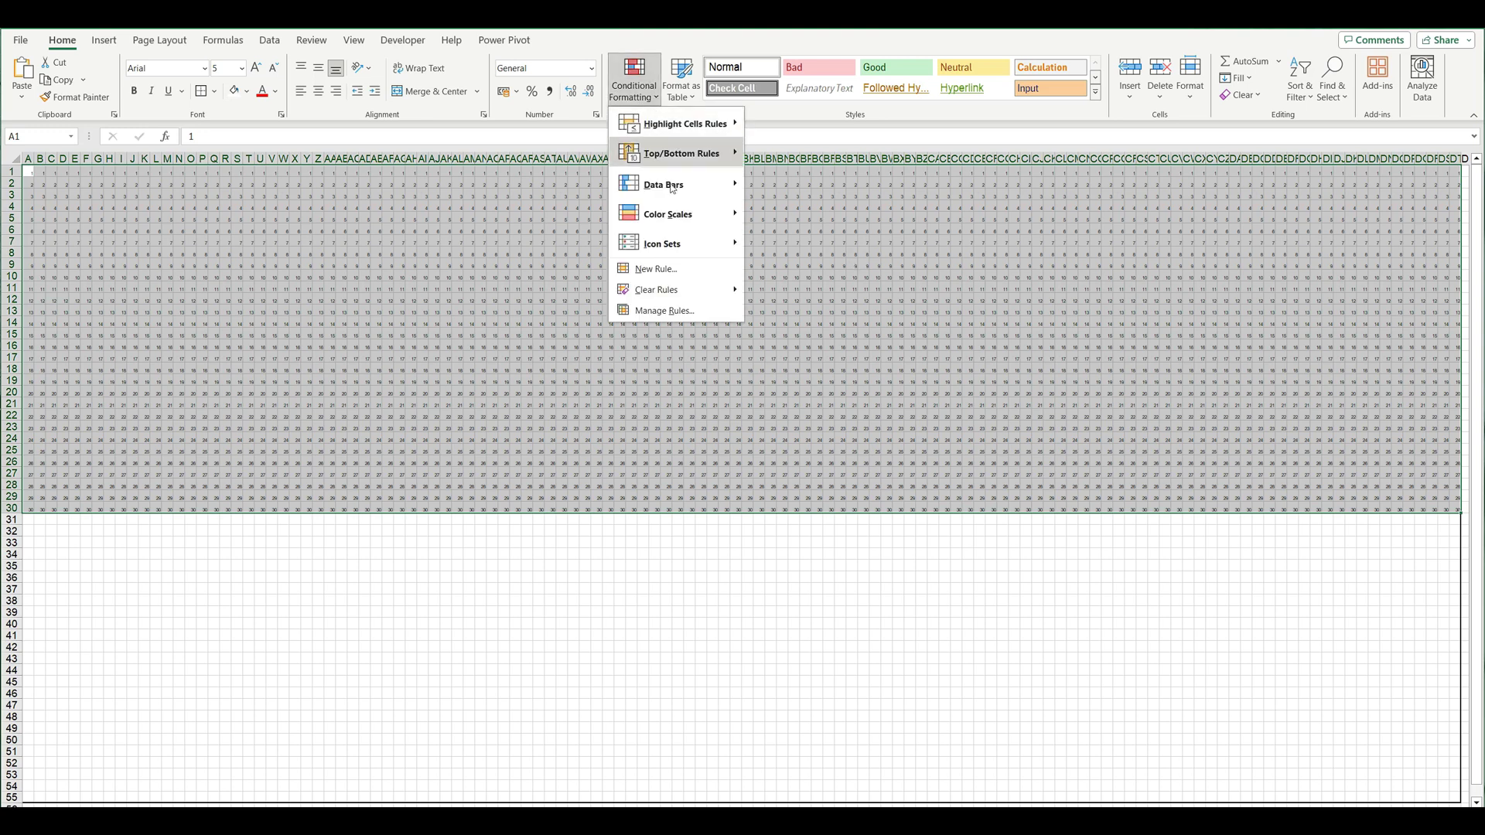
left_click(656, 269)
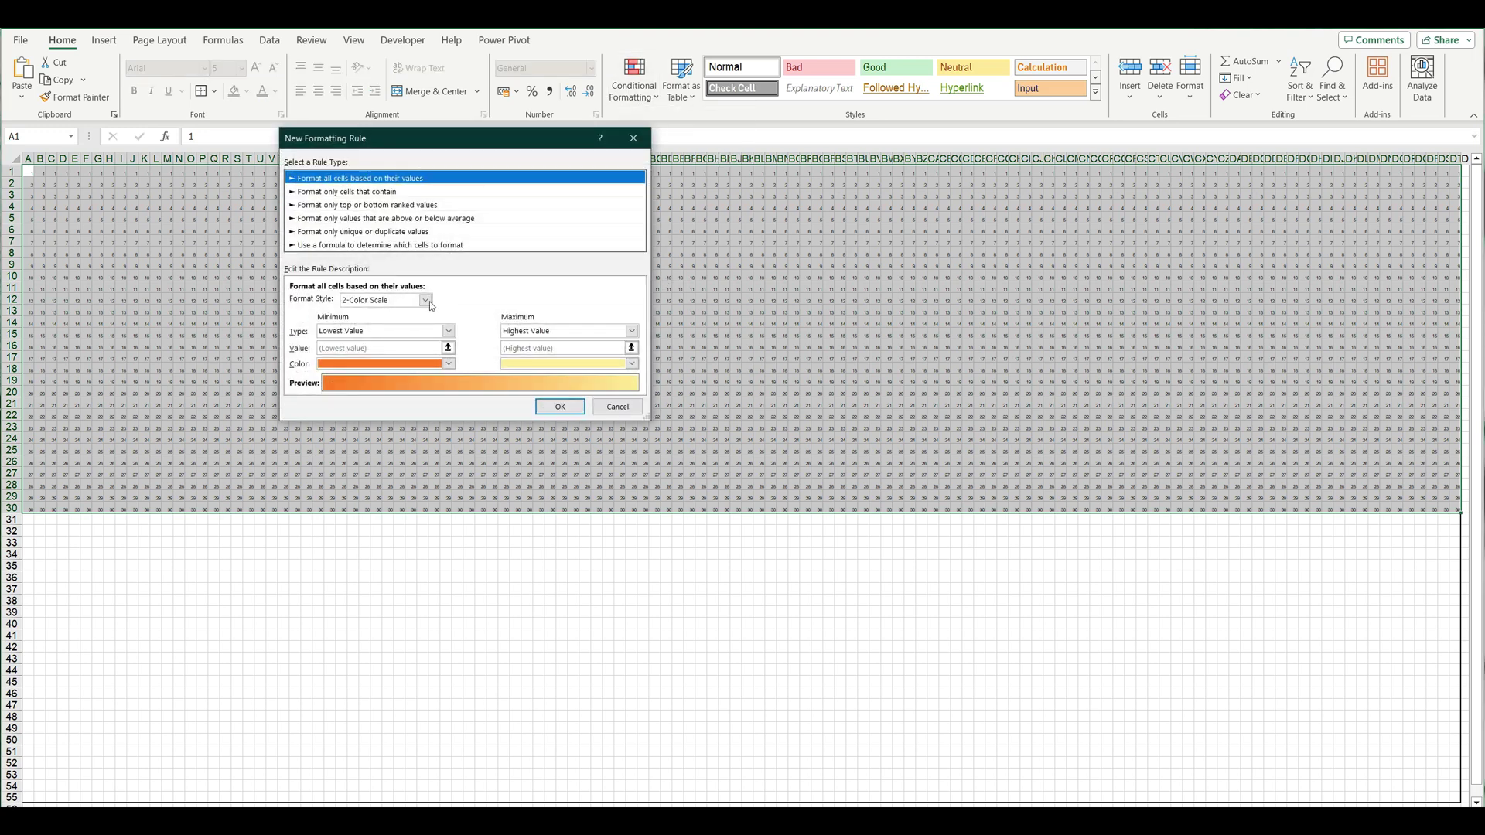
left_click(426, 300)
left_click(402, 322)
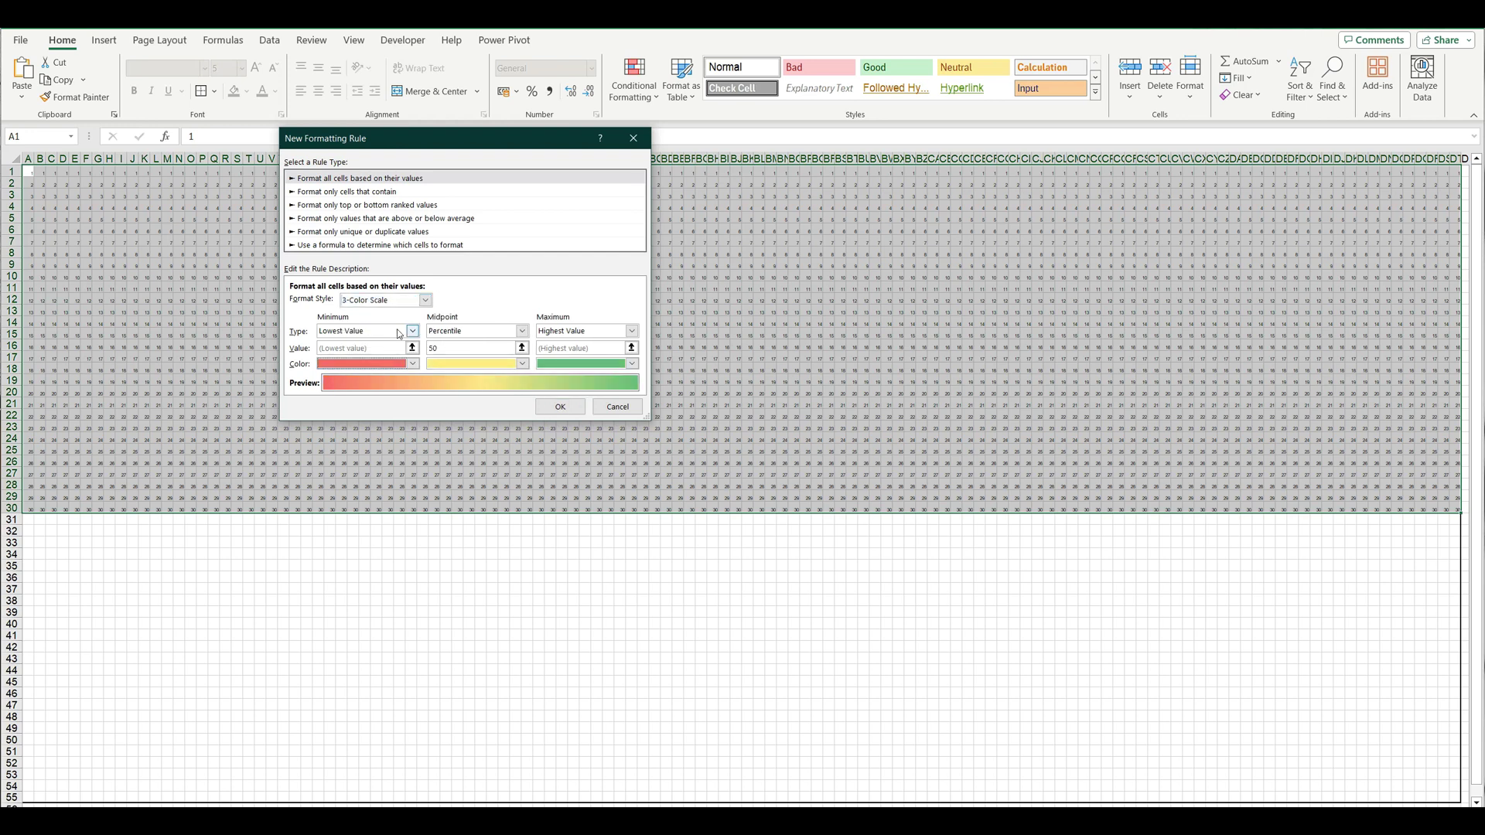
left_click(413, 364)
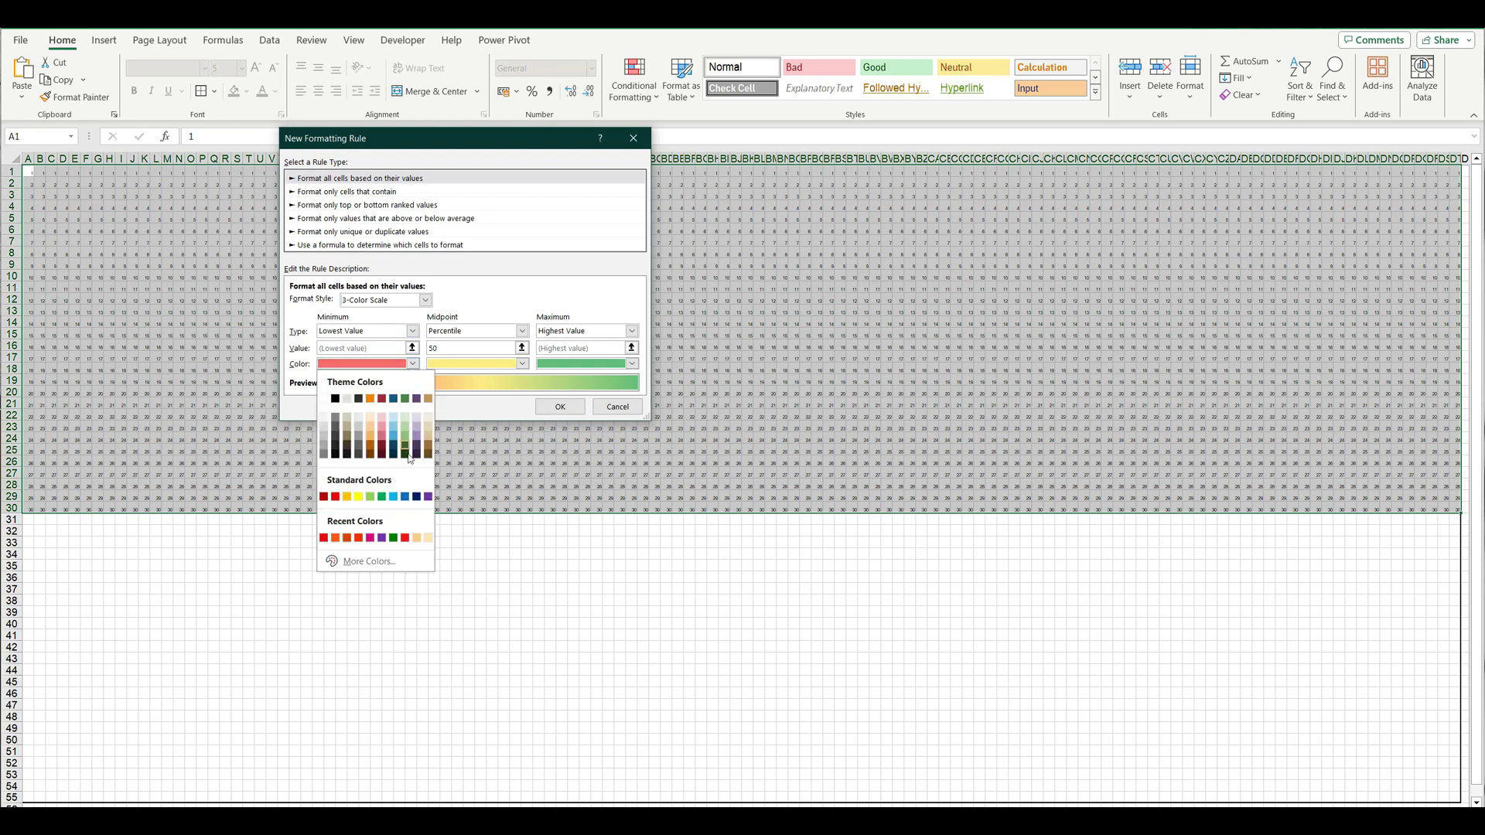
left_click(428, 496)
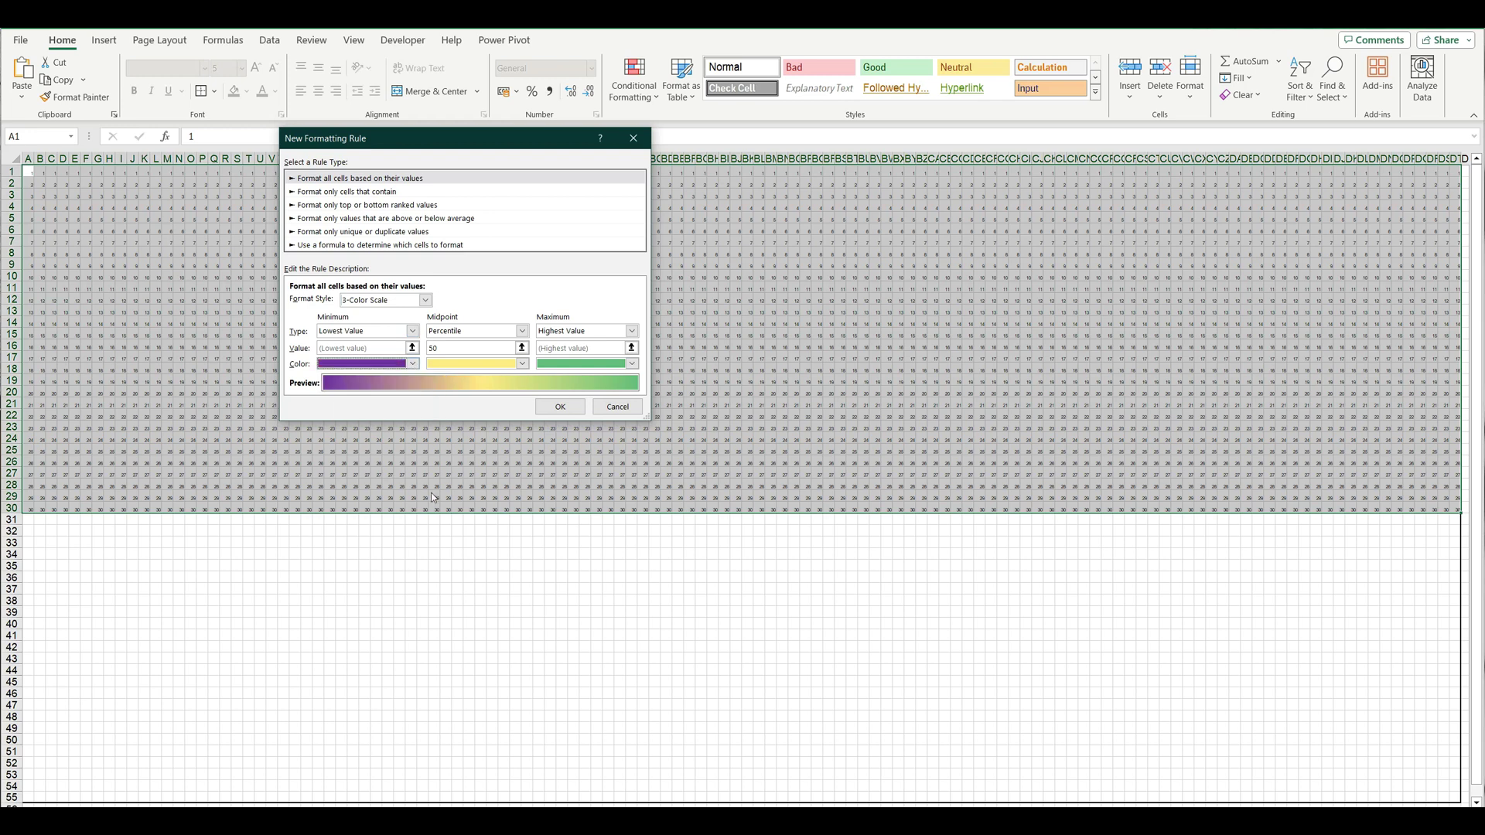
Set the midpoint to a custom strong red colour.
left_click(521, 364)
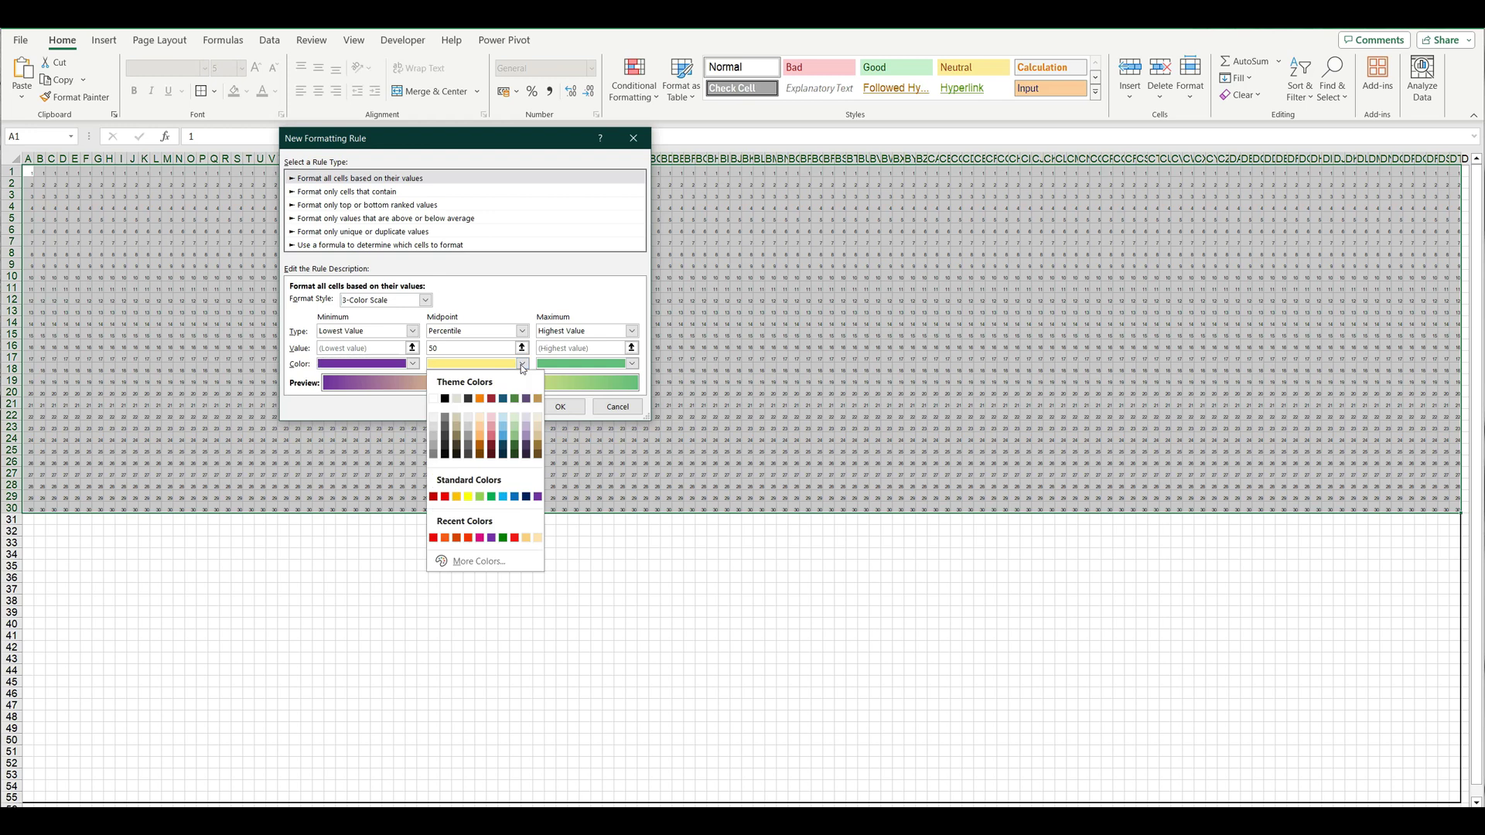
left_click(478, 561)
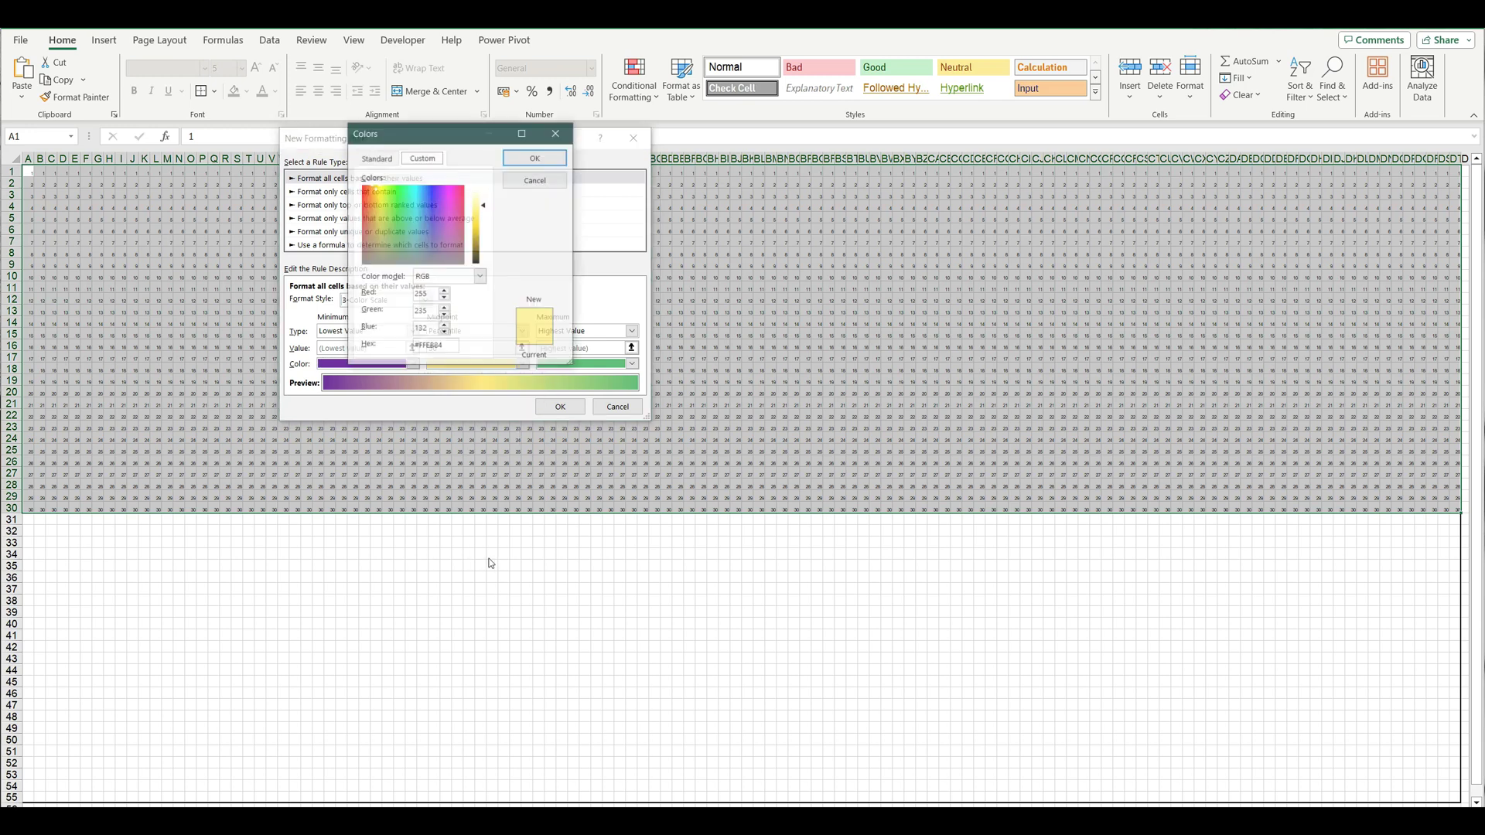
left_click(374, 192)
left_click(369, 190)
left_click_drag(371, 190, 367, 190)
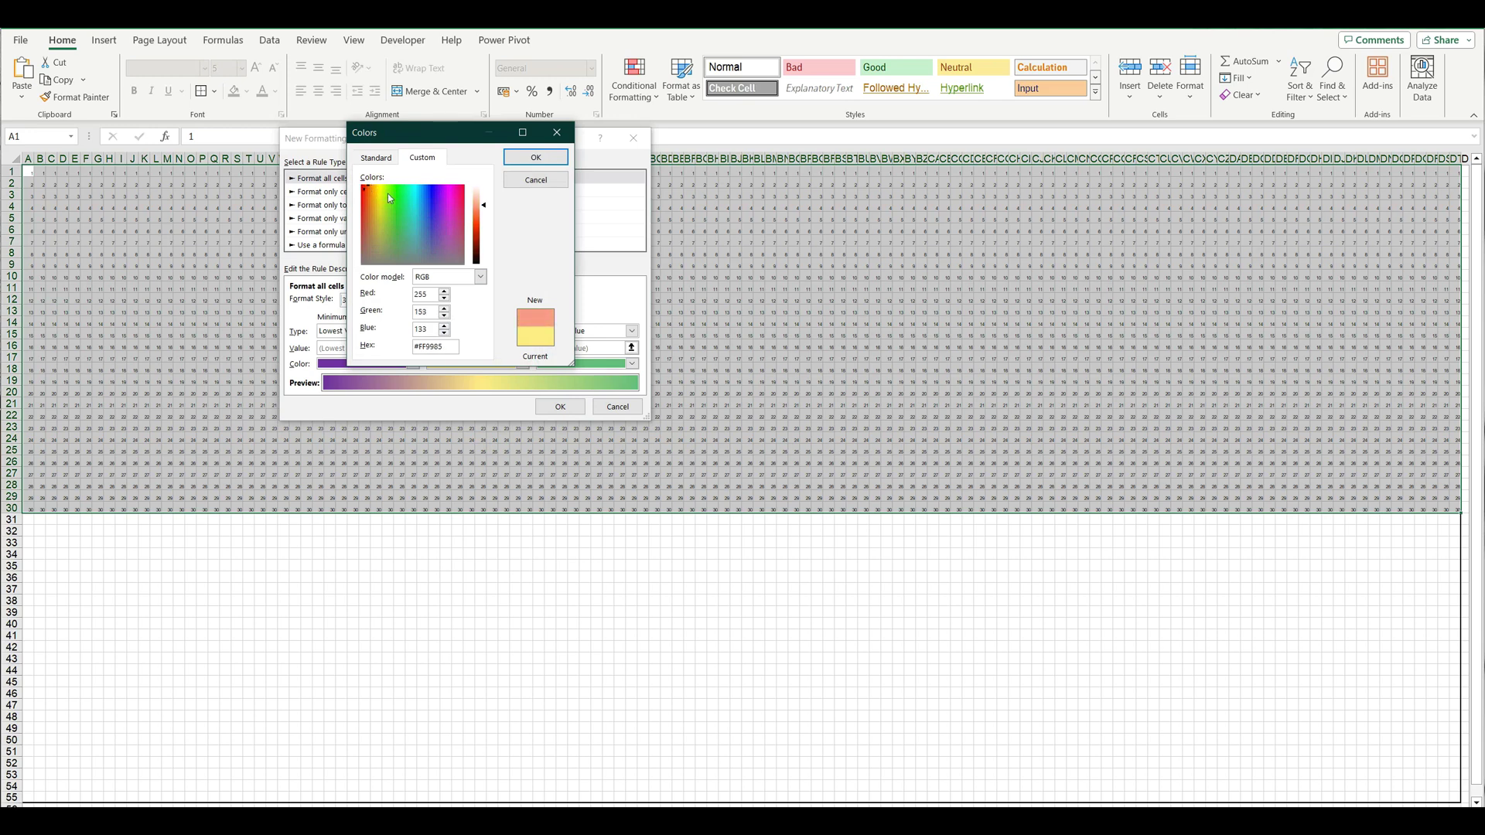
left_click_drag(484, 205, 486, 228)
left_click(526, 158)
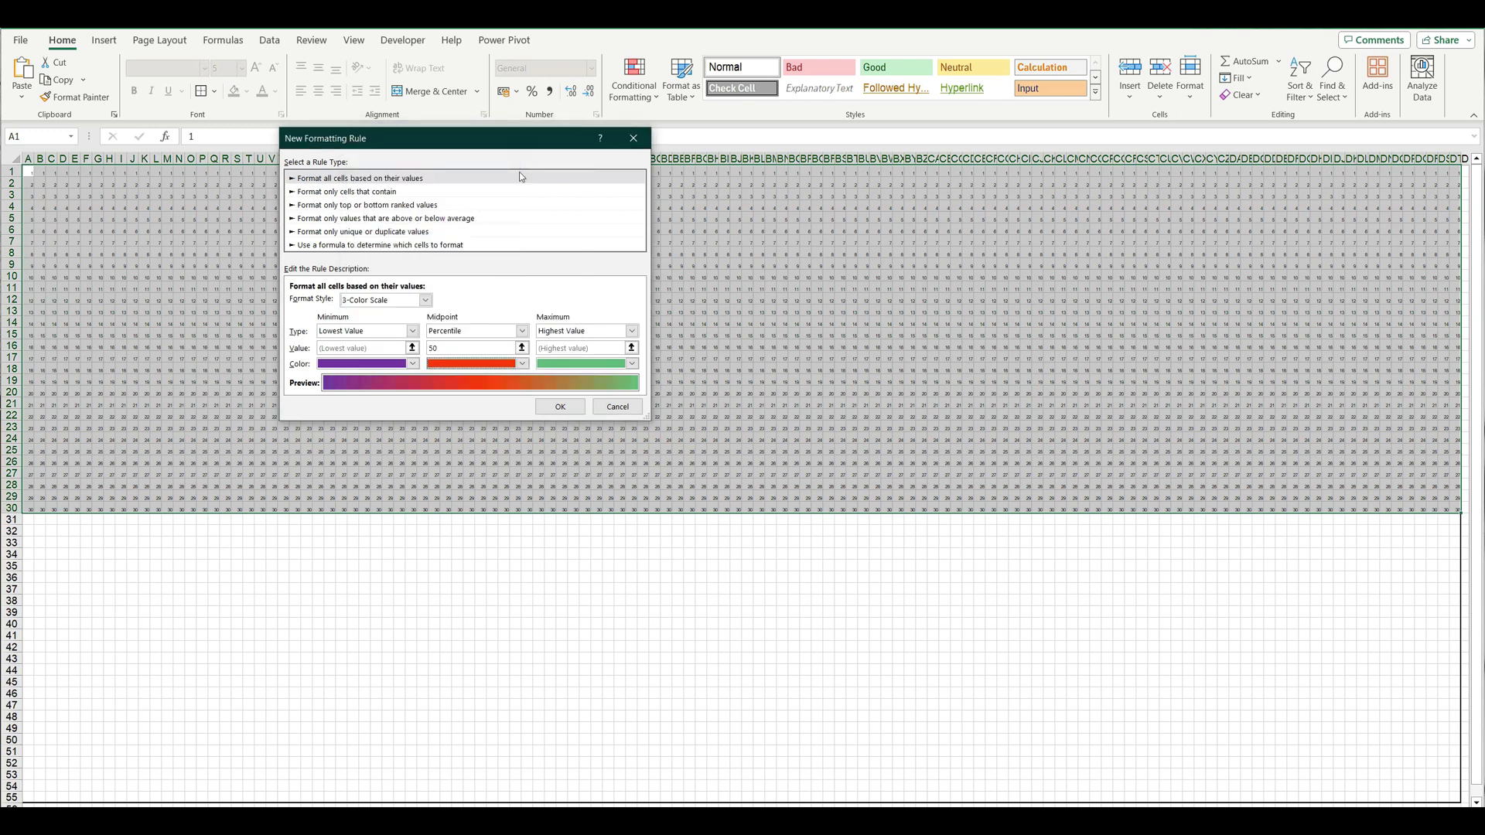
Make the highest values orange and apply the rule to the numbered block.
left_click(631, 364)
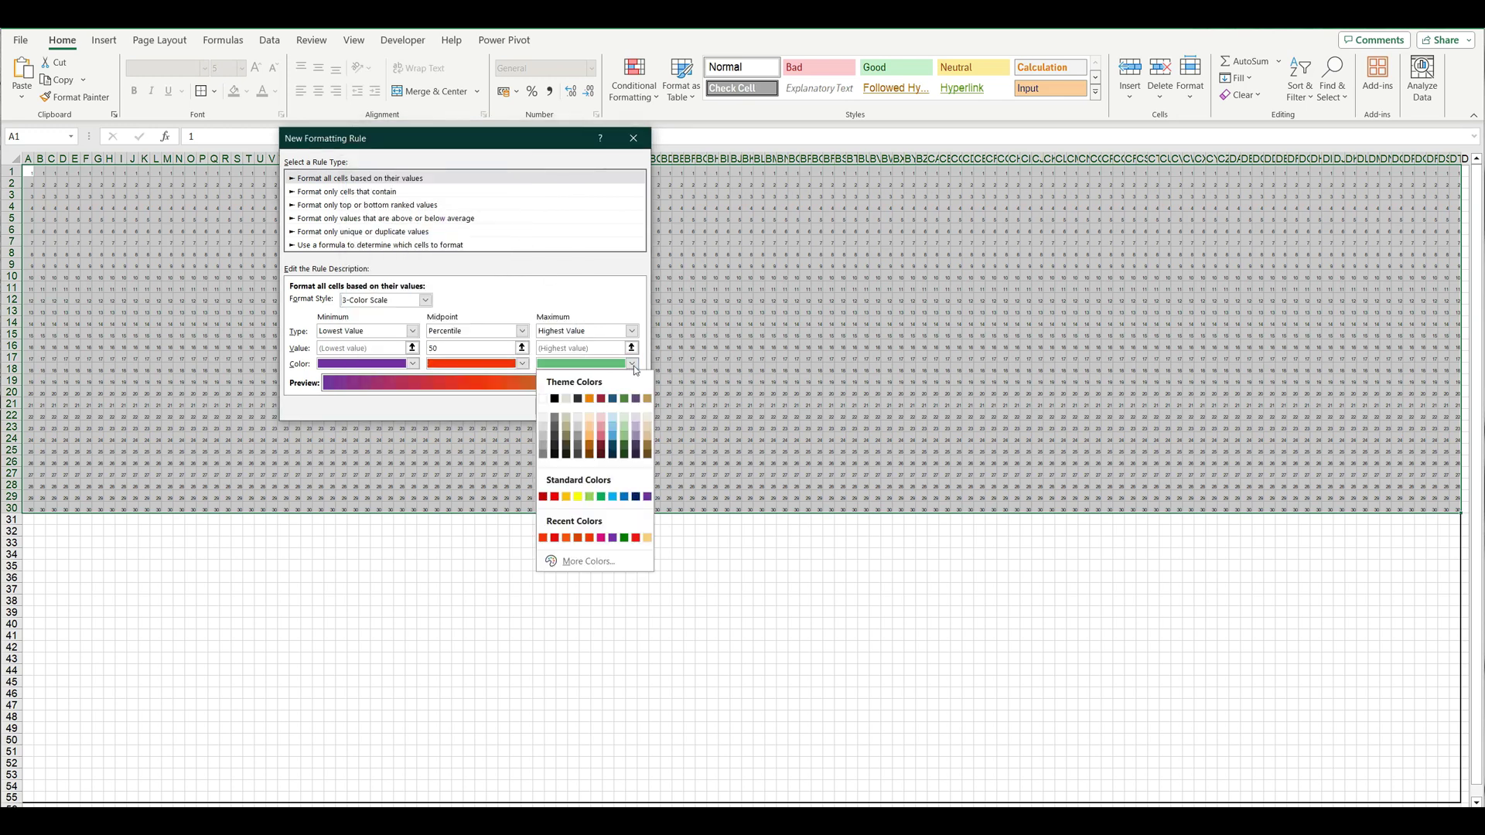
left_click(589, 398)
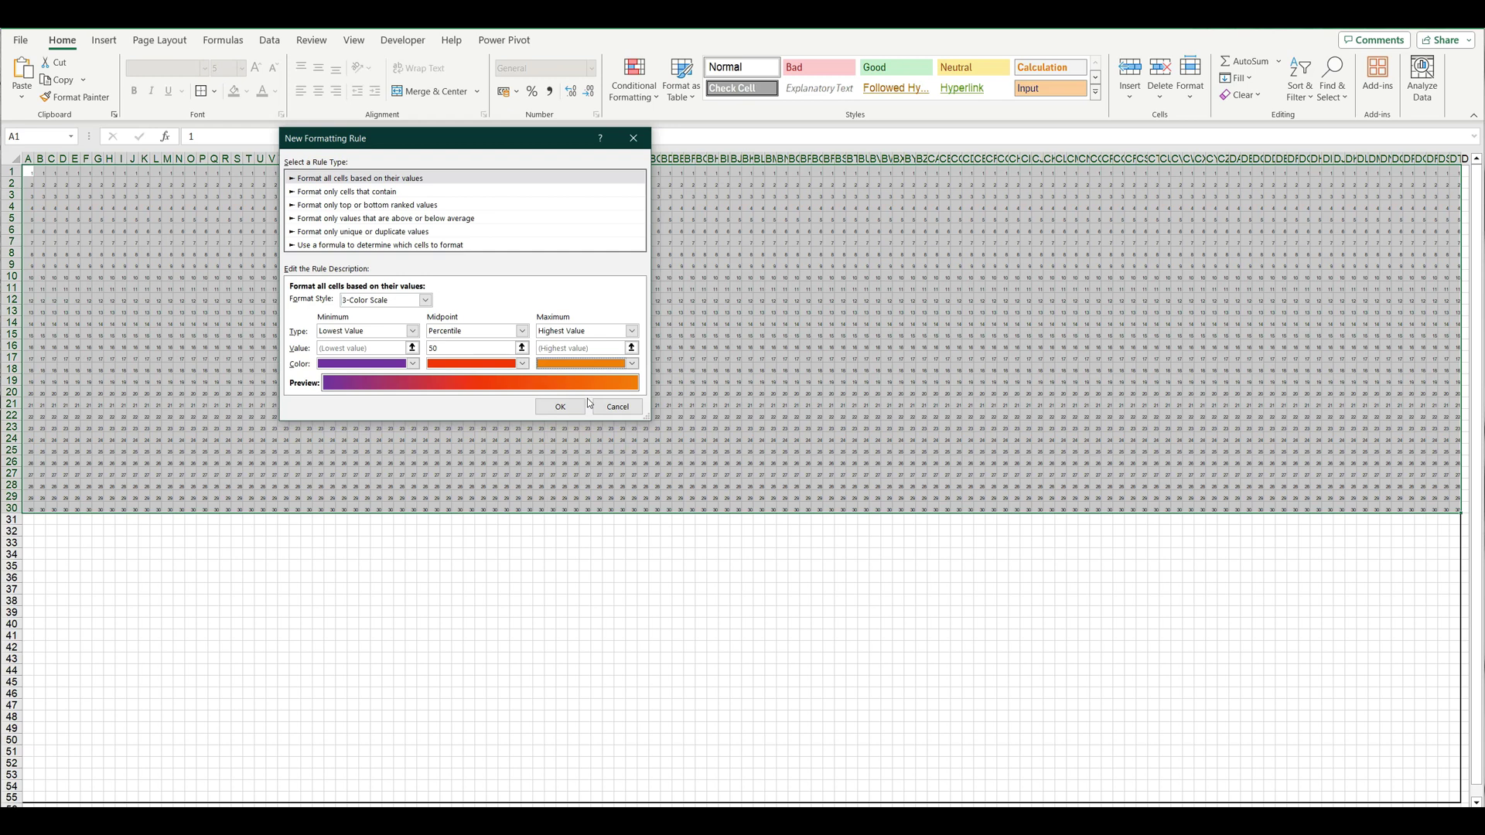
left_click(582, 403)
left_click(789, 576)
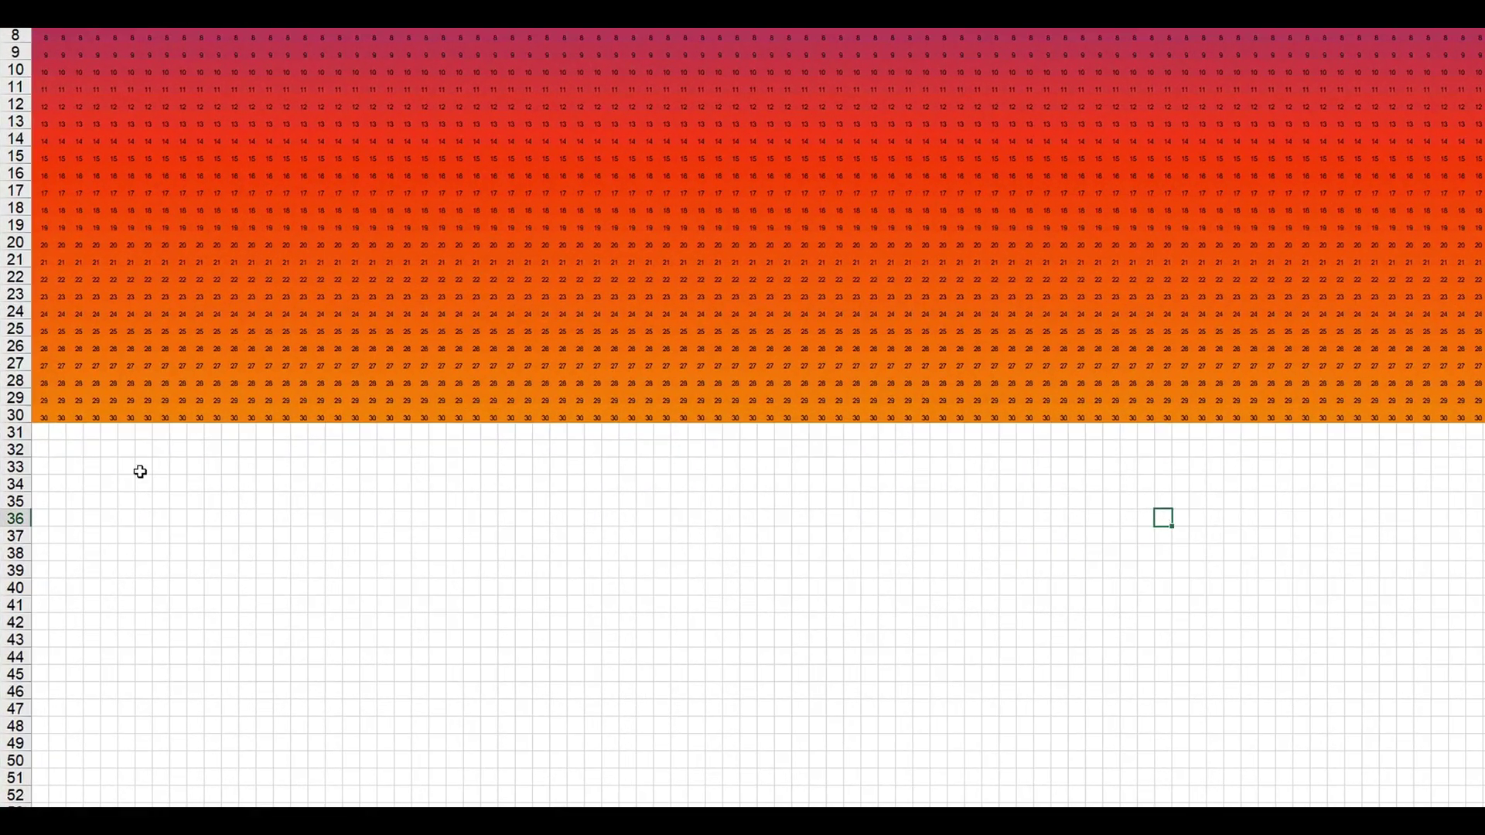
Number row 31 with a 1, 2, 3… sequence across the columns.
left_click(42, 436)
type("1")
left_click(67, 436)
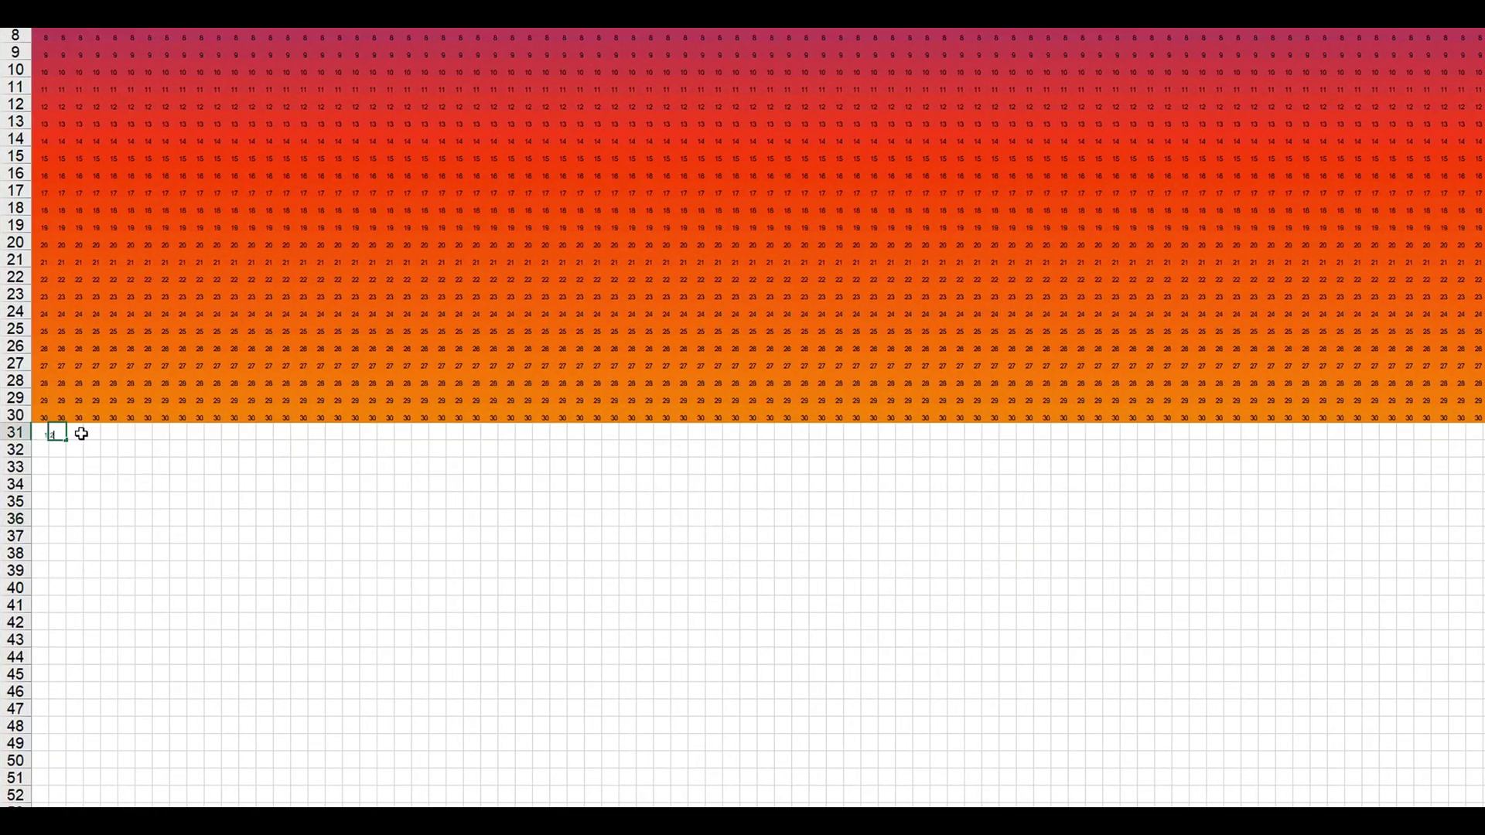
type("2")
mouse_move(44, 436)
left_mouse_down()
mouse_move(1032, 405)
mouse_move(1452, 527)
left_mouse_up()
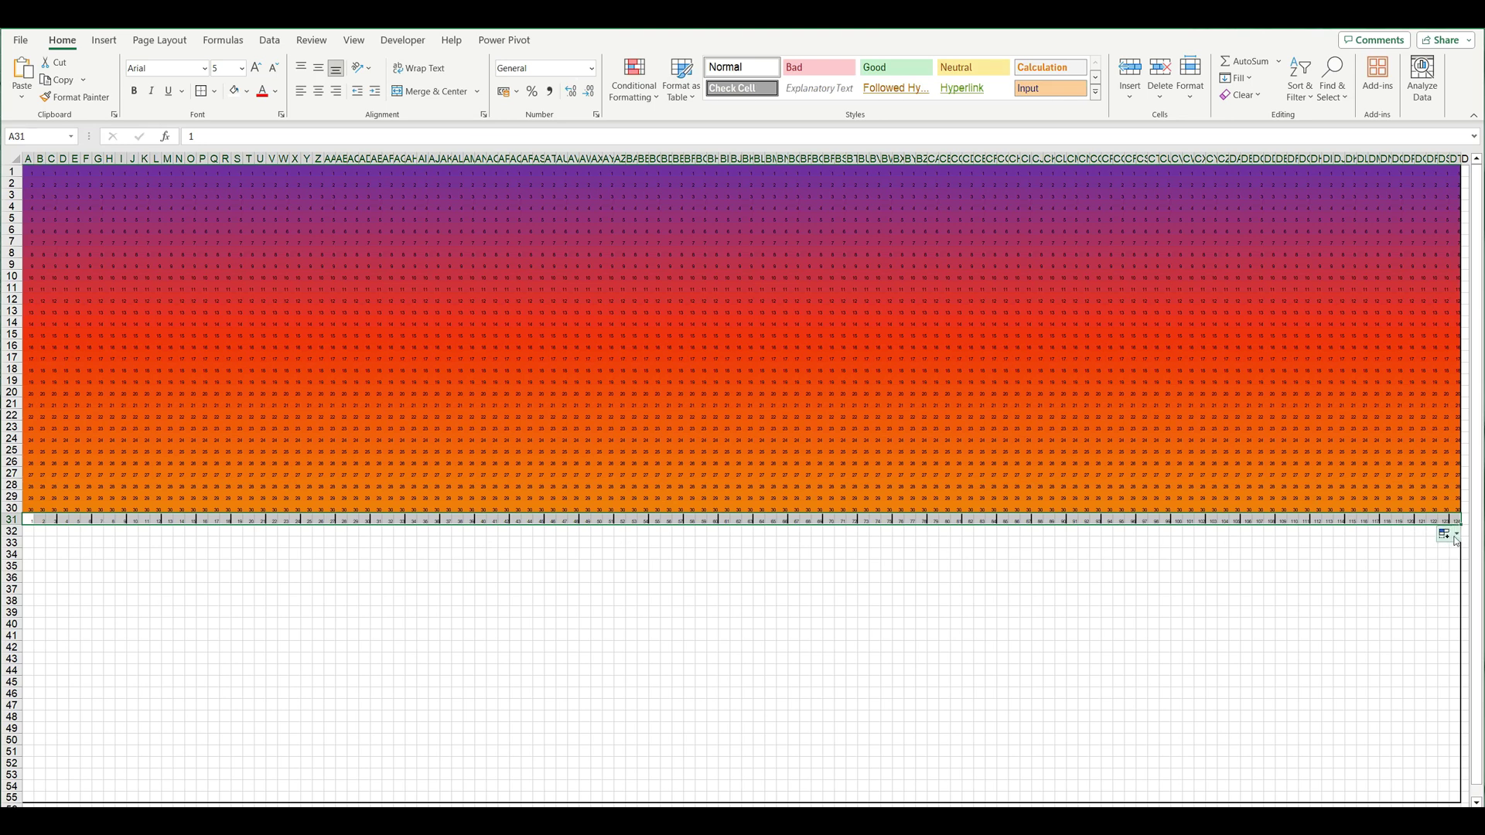
Fill row 31's numbers without formatting down through row 55.
left_click(1447, 534)
left_click(1439, 601)
left_click_drag(1461, 542, 1458, 798)
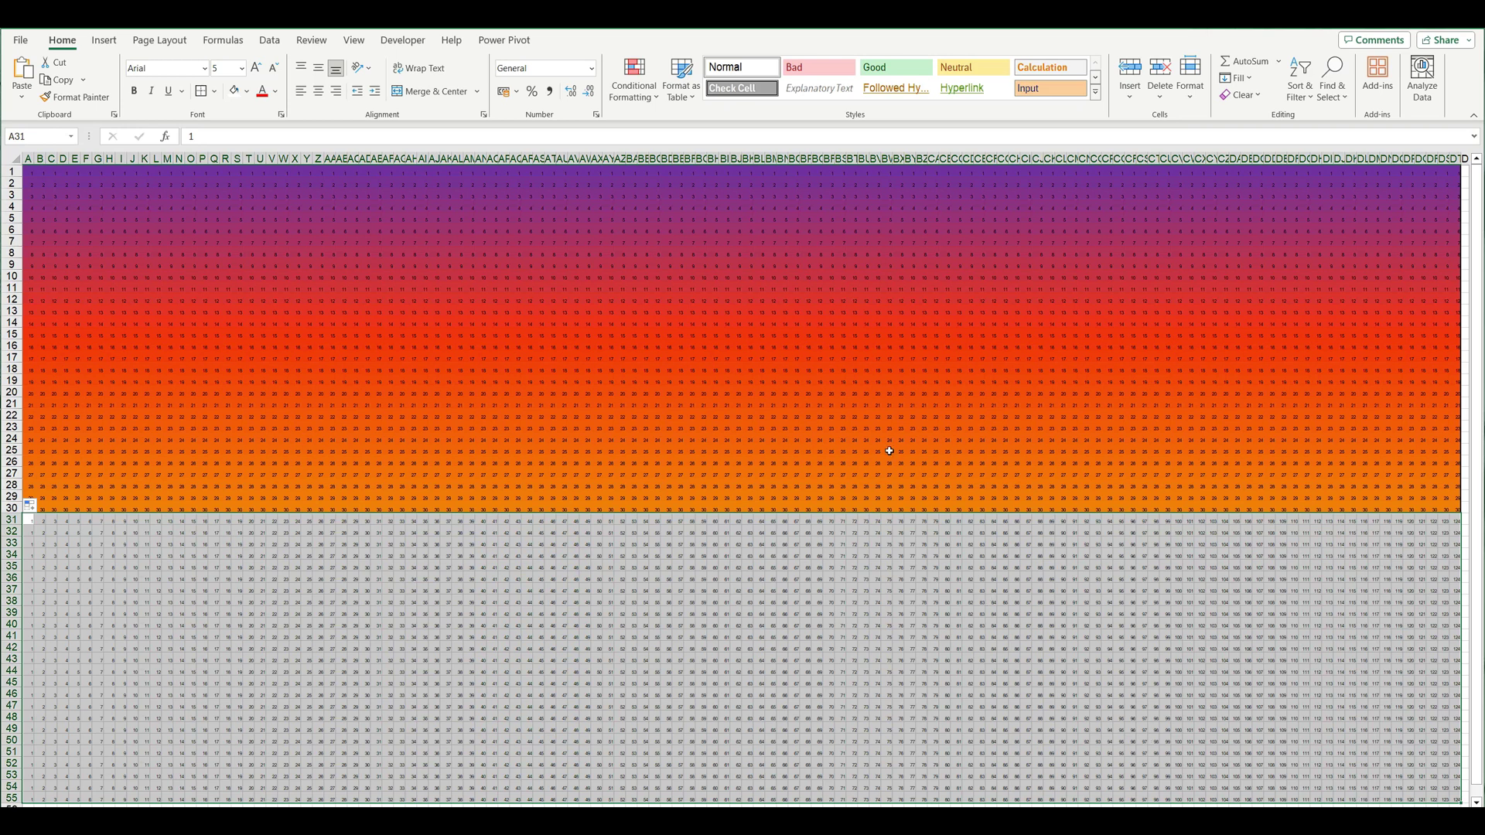
Add a 3-color scale rule to rows 31–55: dark blue low, blue midpoint, light blue high.
left_click(654, 110)
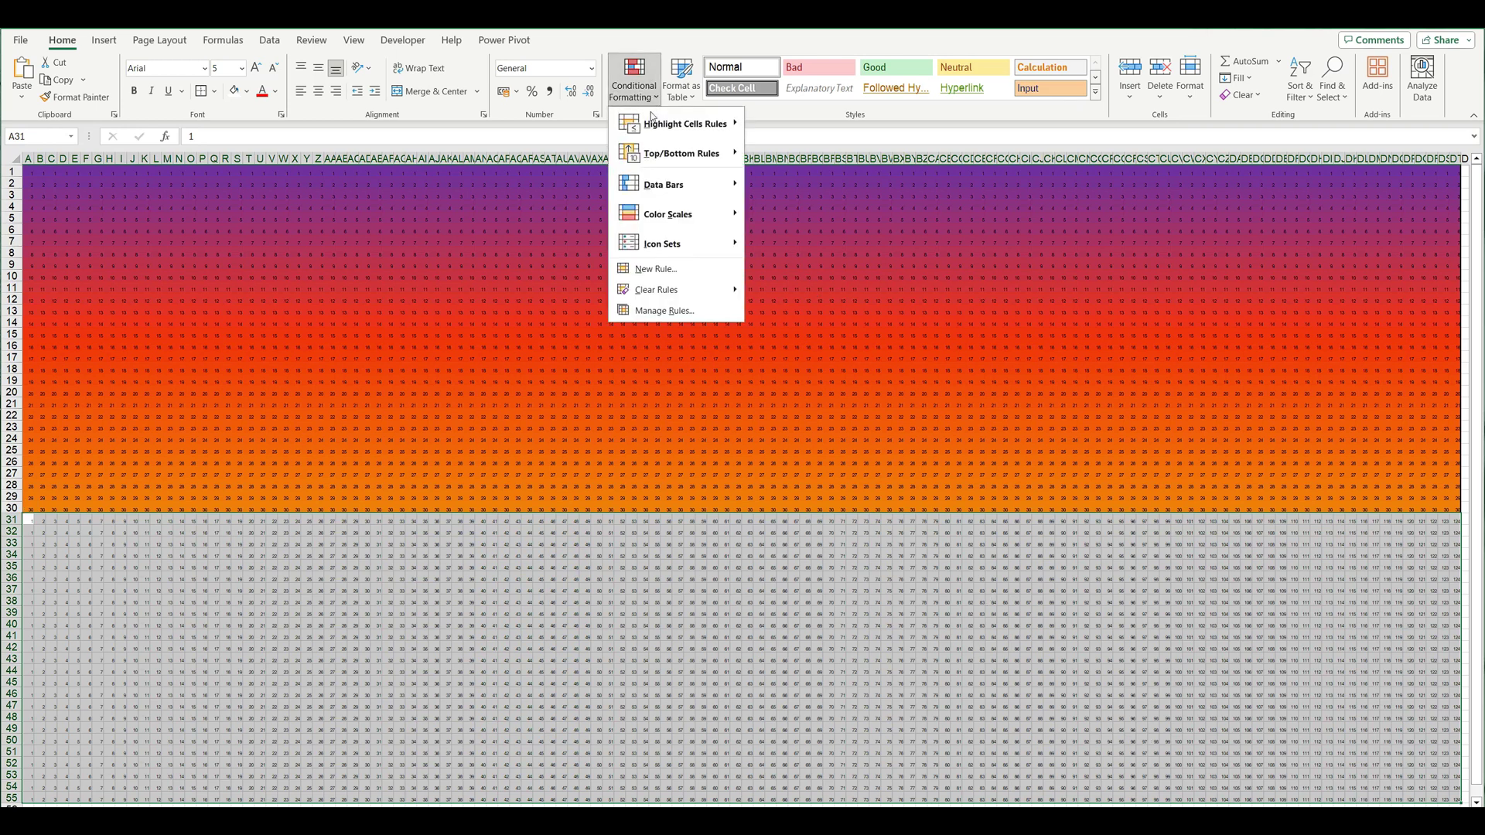
left_click(664, 268)
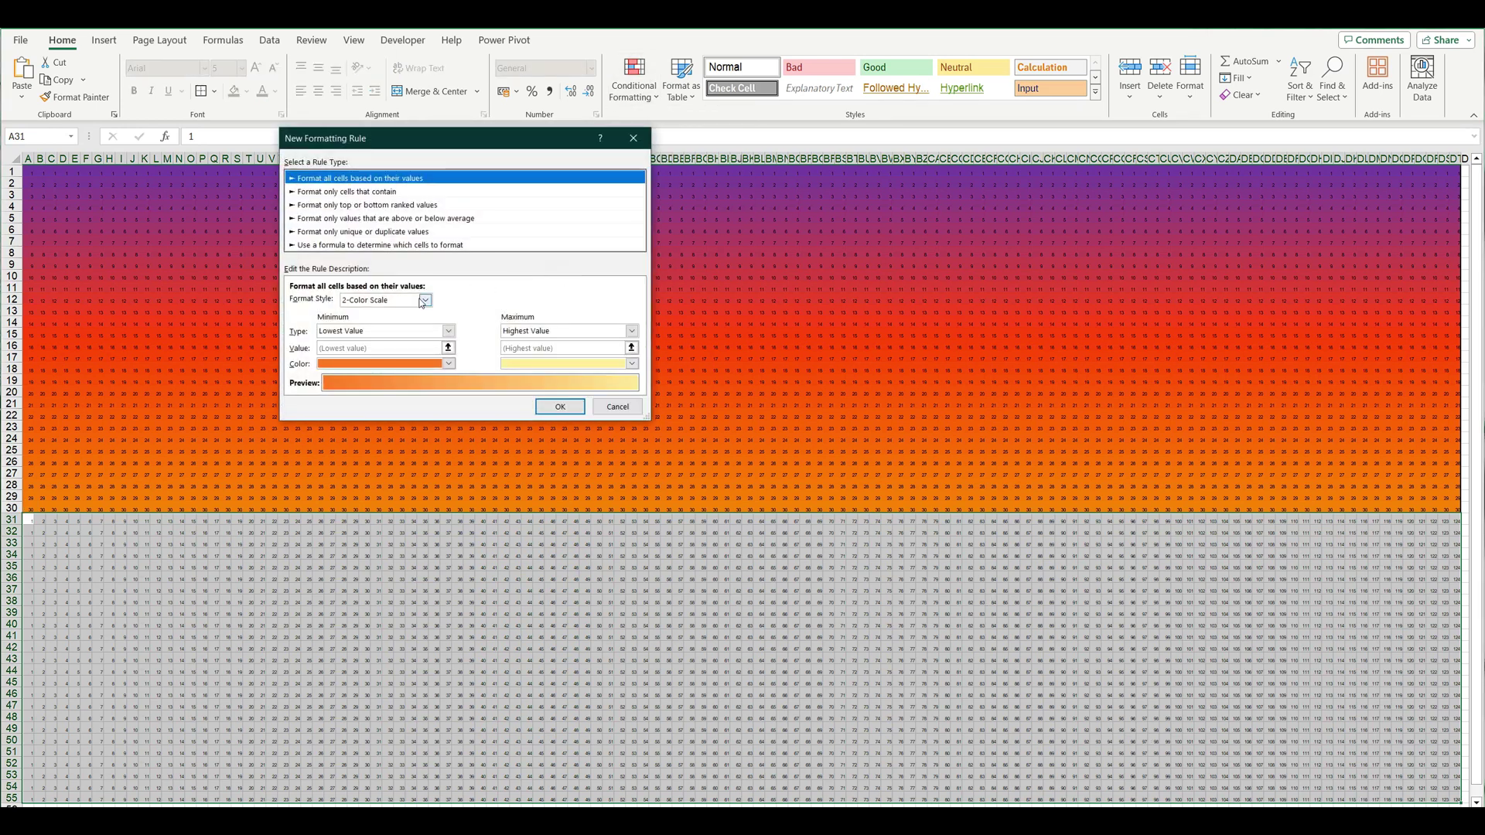
left_click(423, 300)
left_click(398, 322)
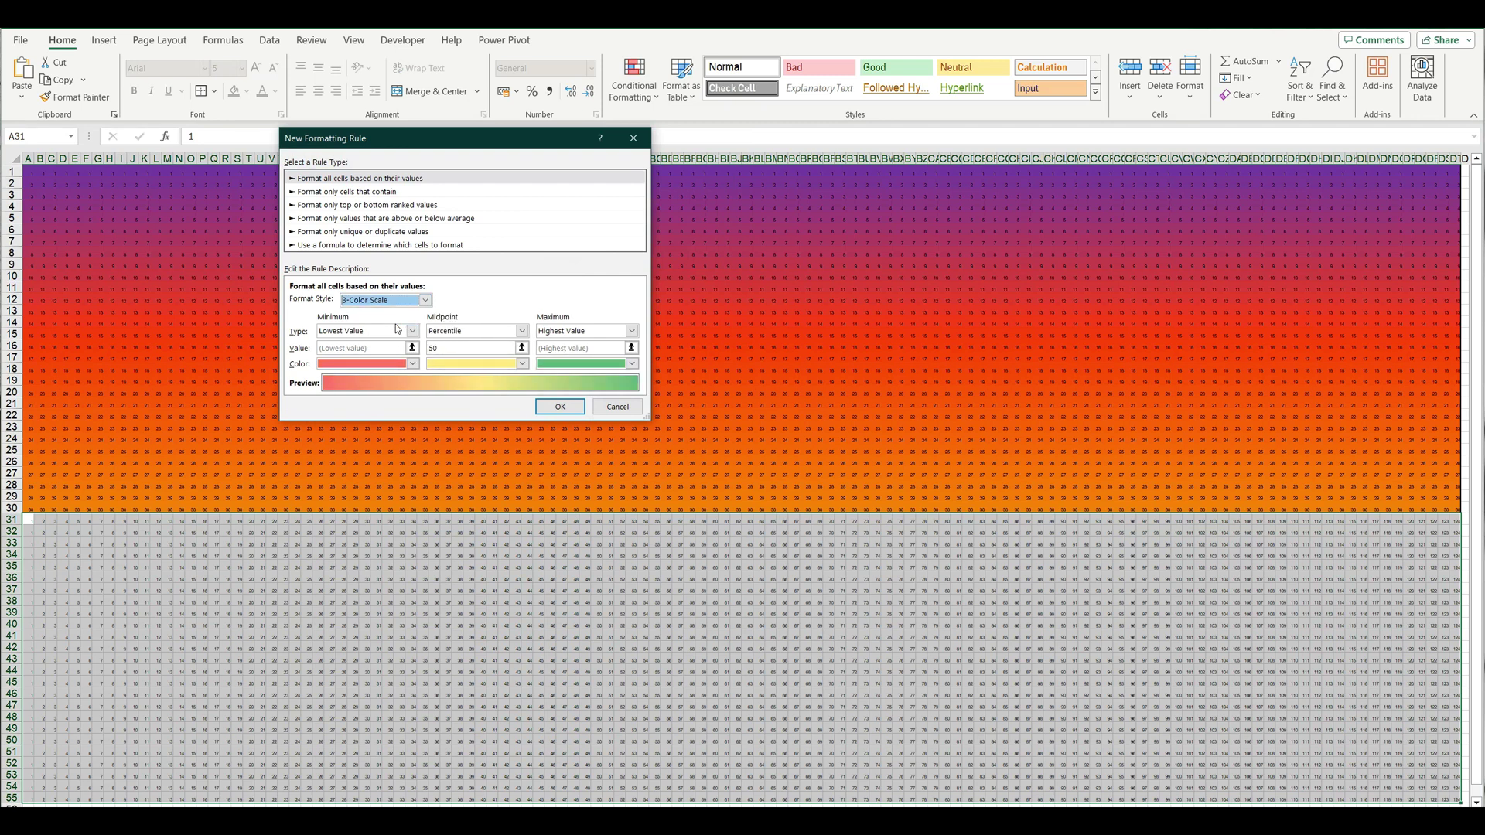
left_click(412, 363)
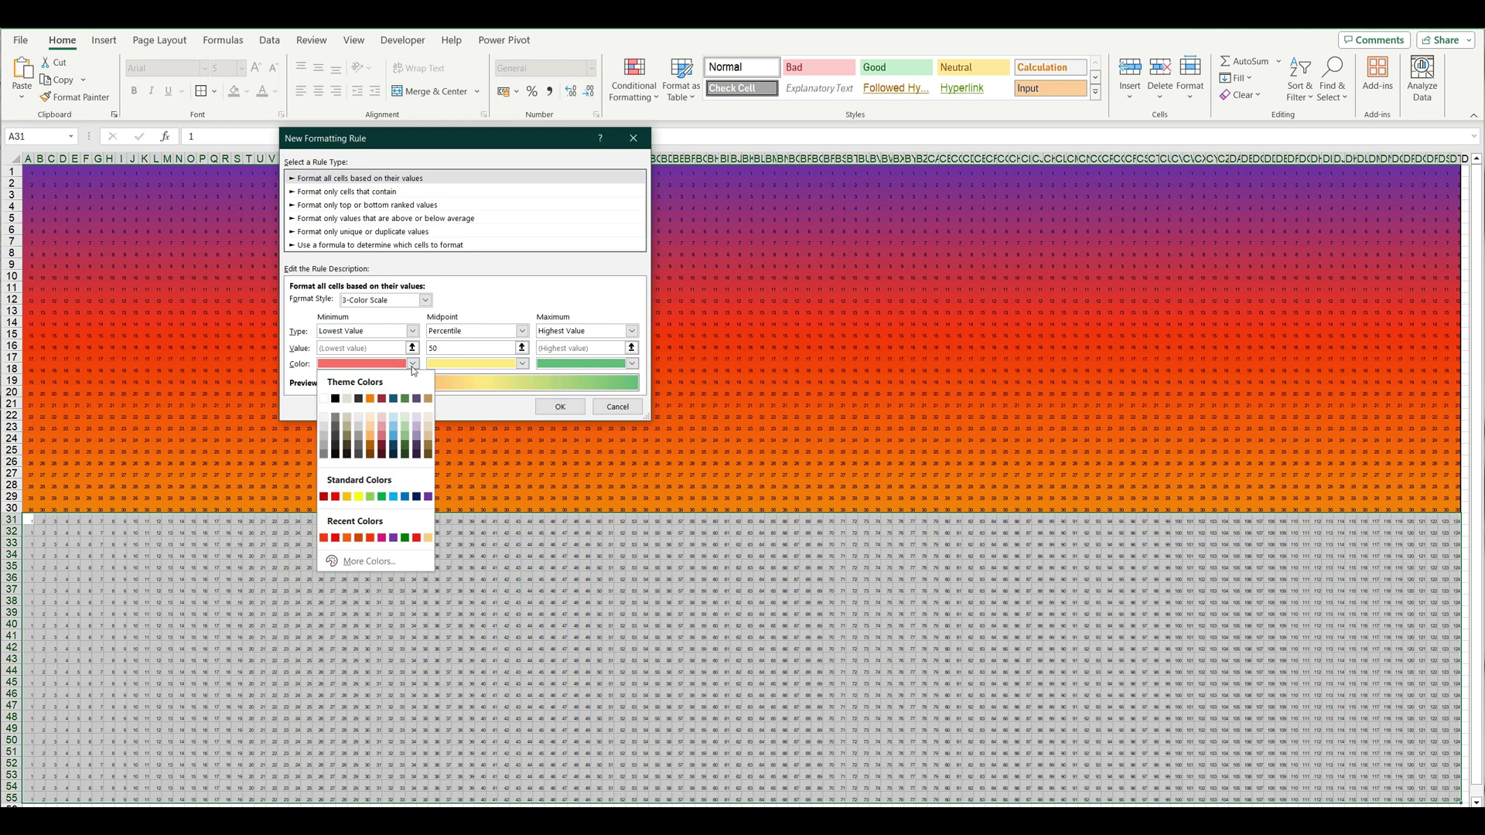
left_click(394, 447)
left_click(522, 363)
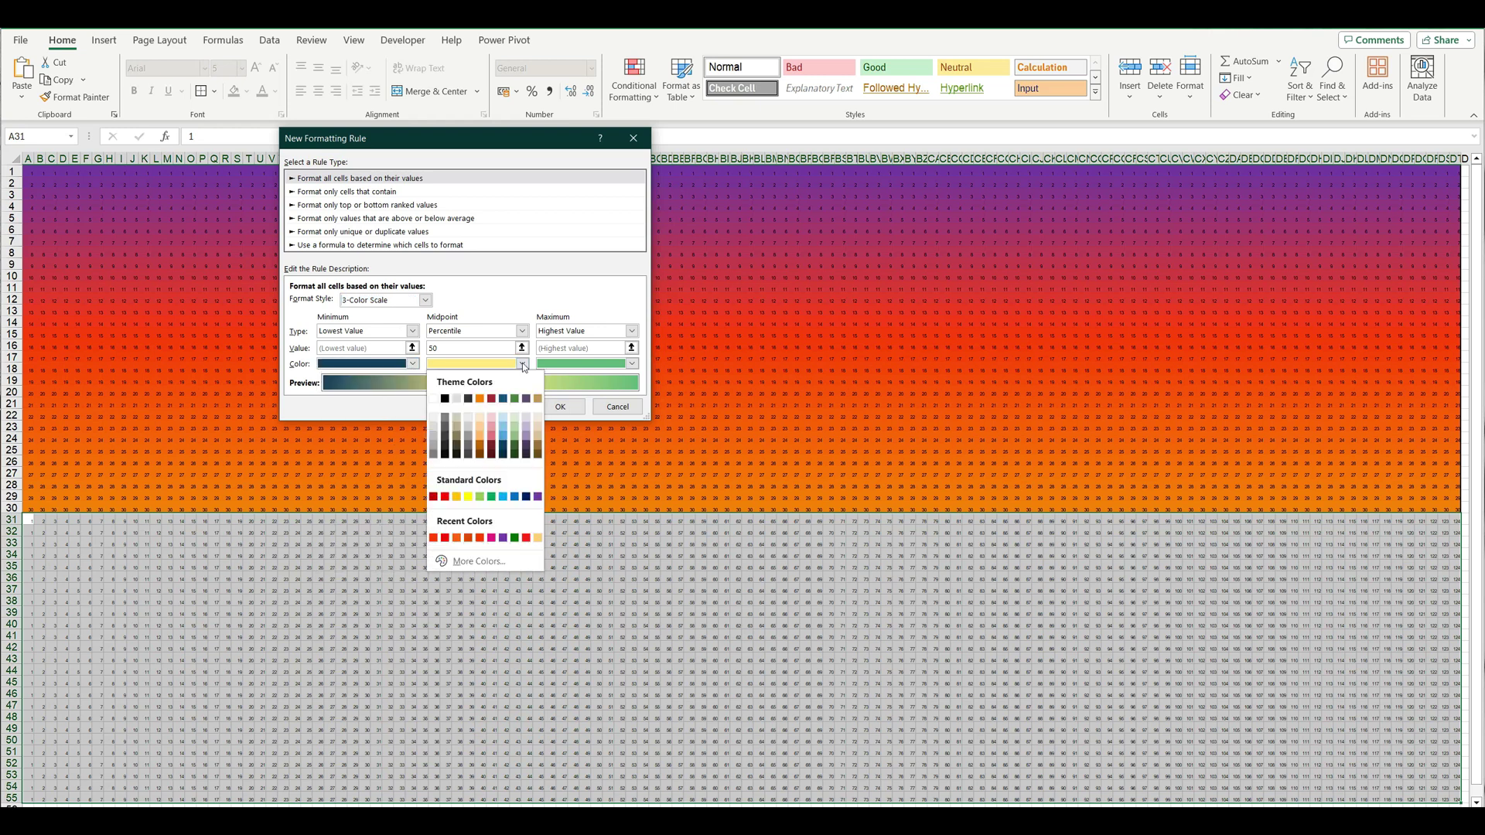
left_click(512, 497)
left_click(632, 364)
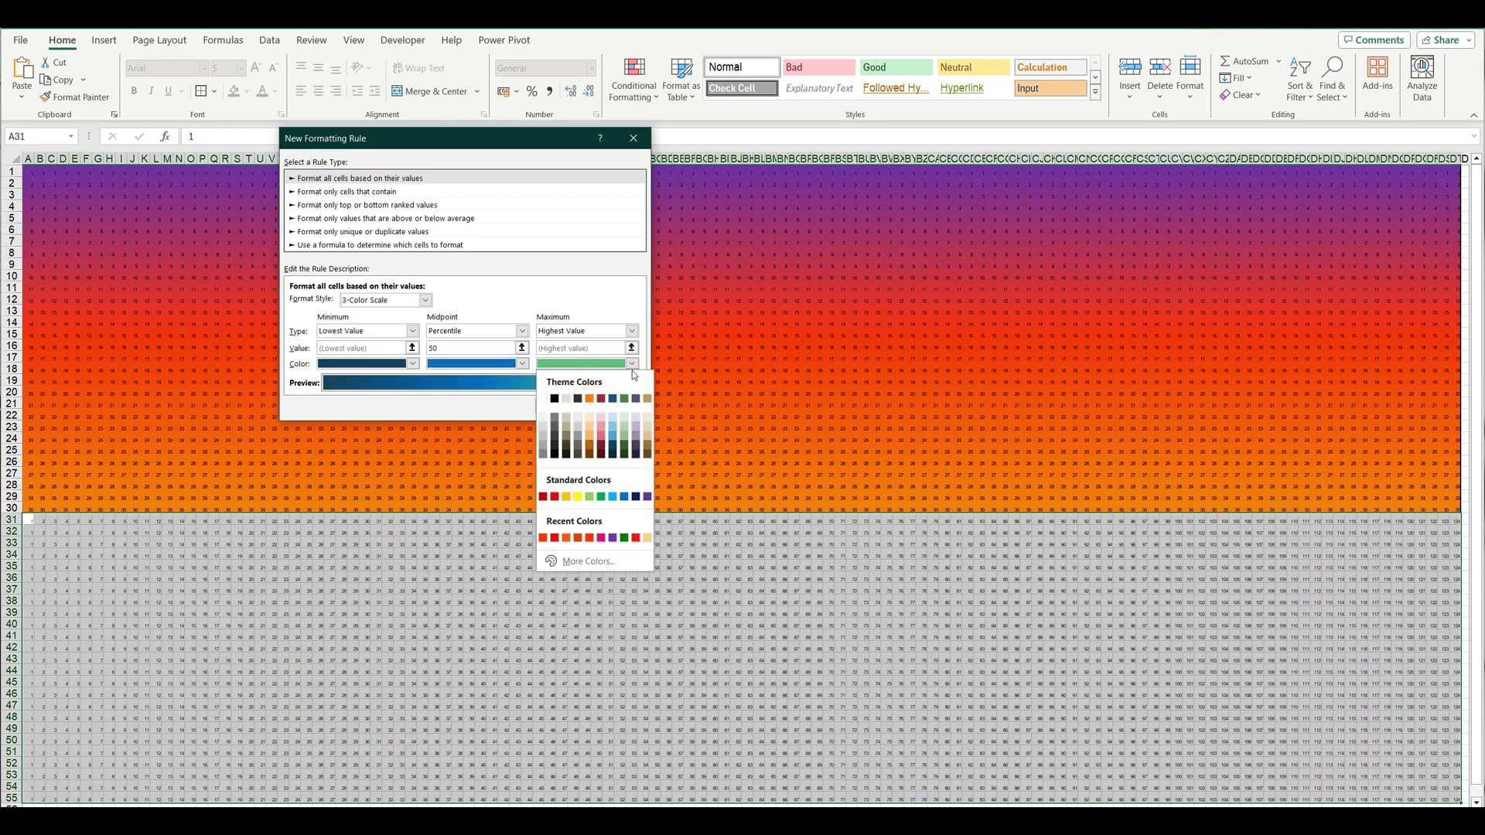
left_click(611, 497)
left_click(567, 406)
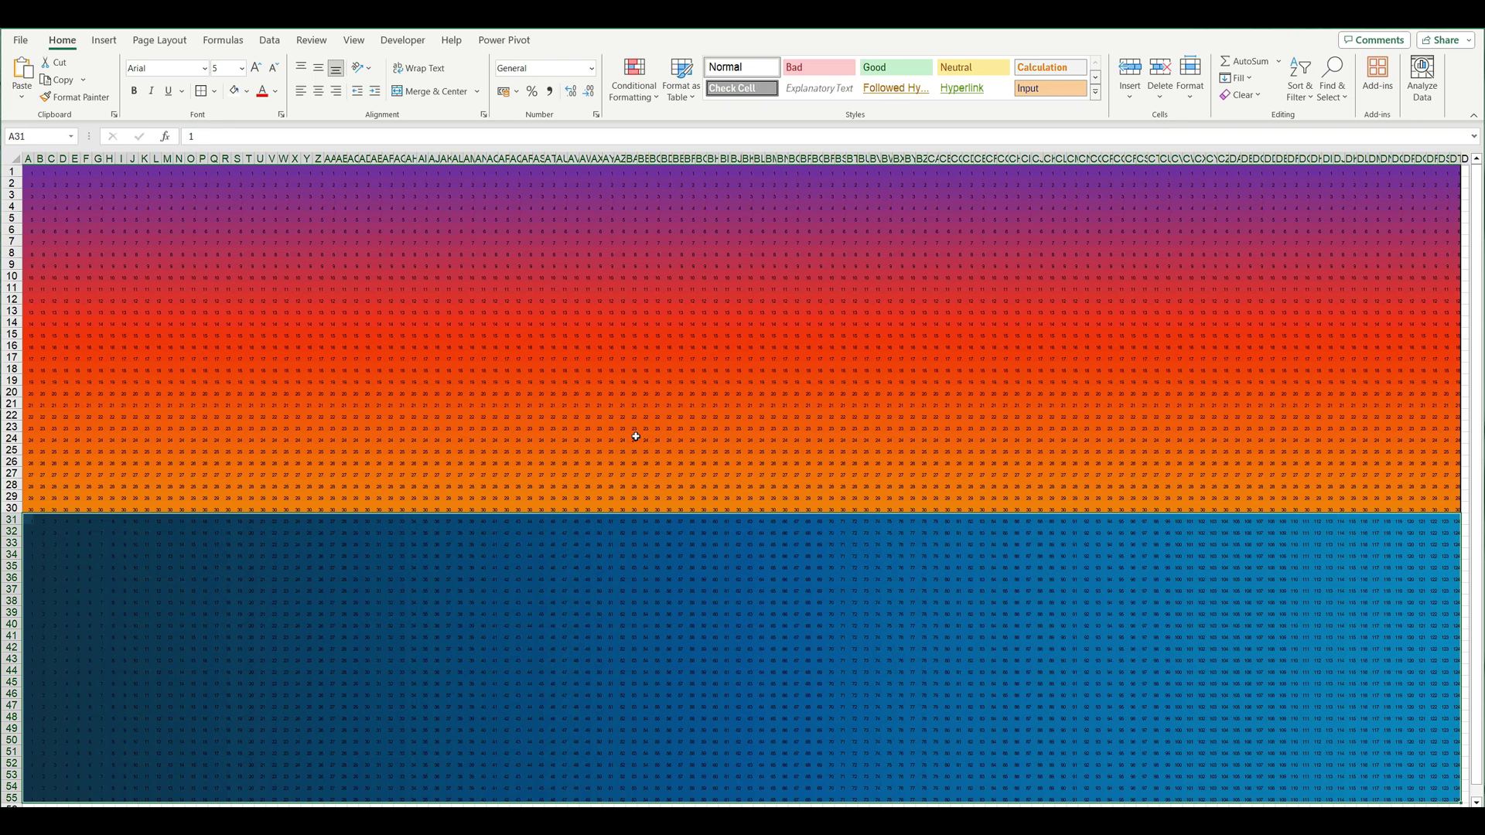
left_click(636, 437)
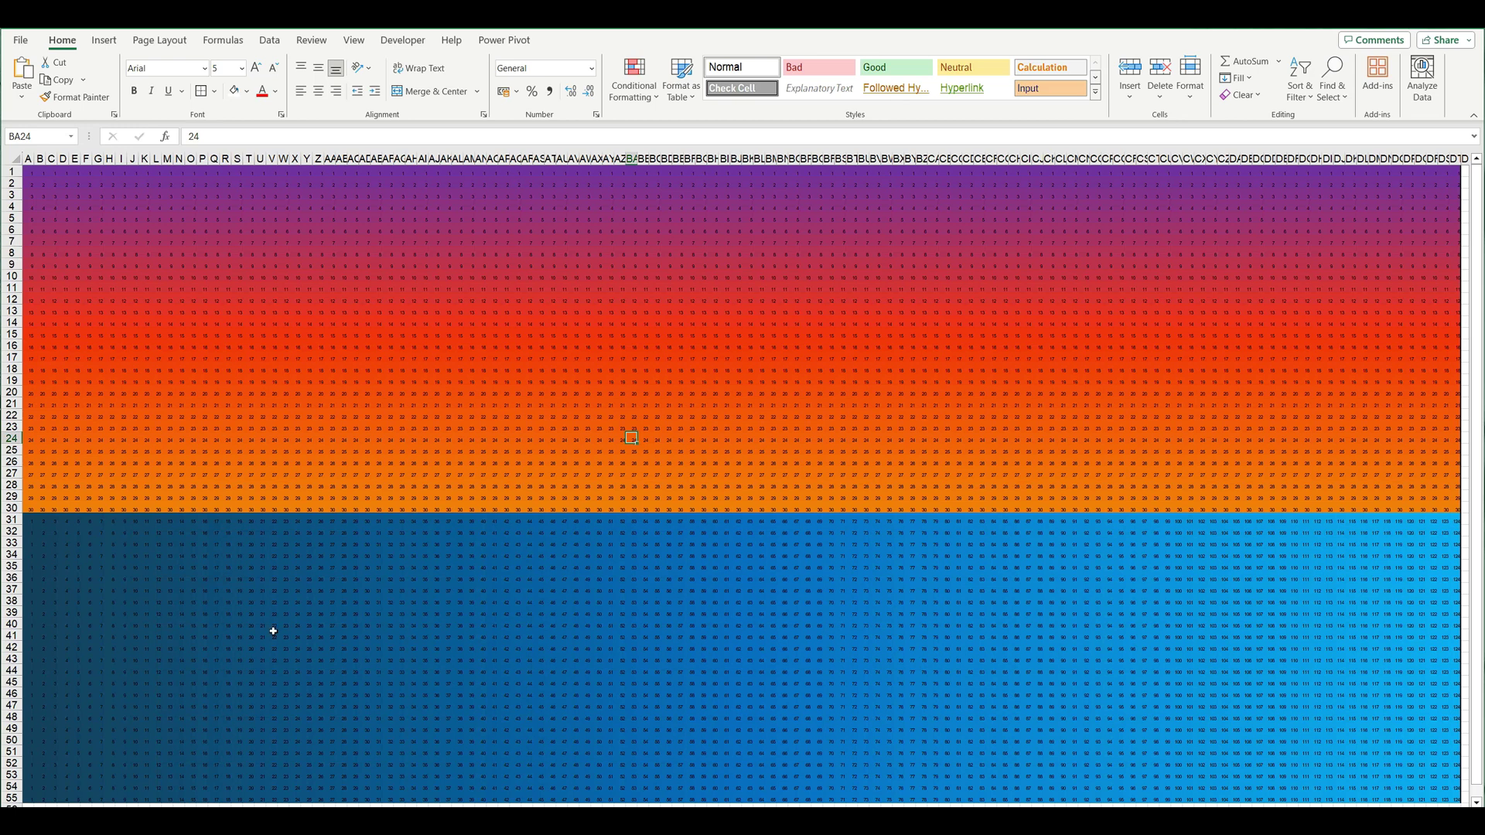
Ctrl-select stepped blocks for the left hillside, starting with column A rows 36–55.
key("ctrl")
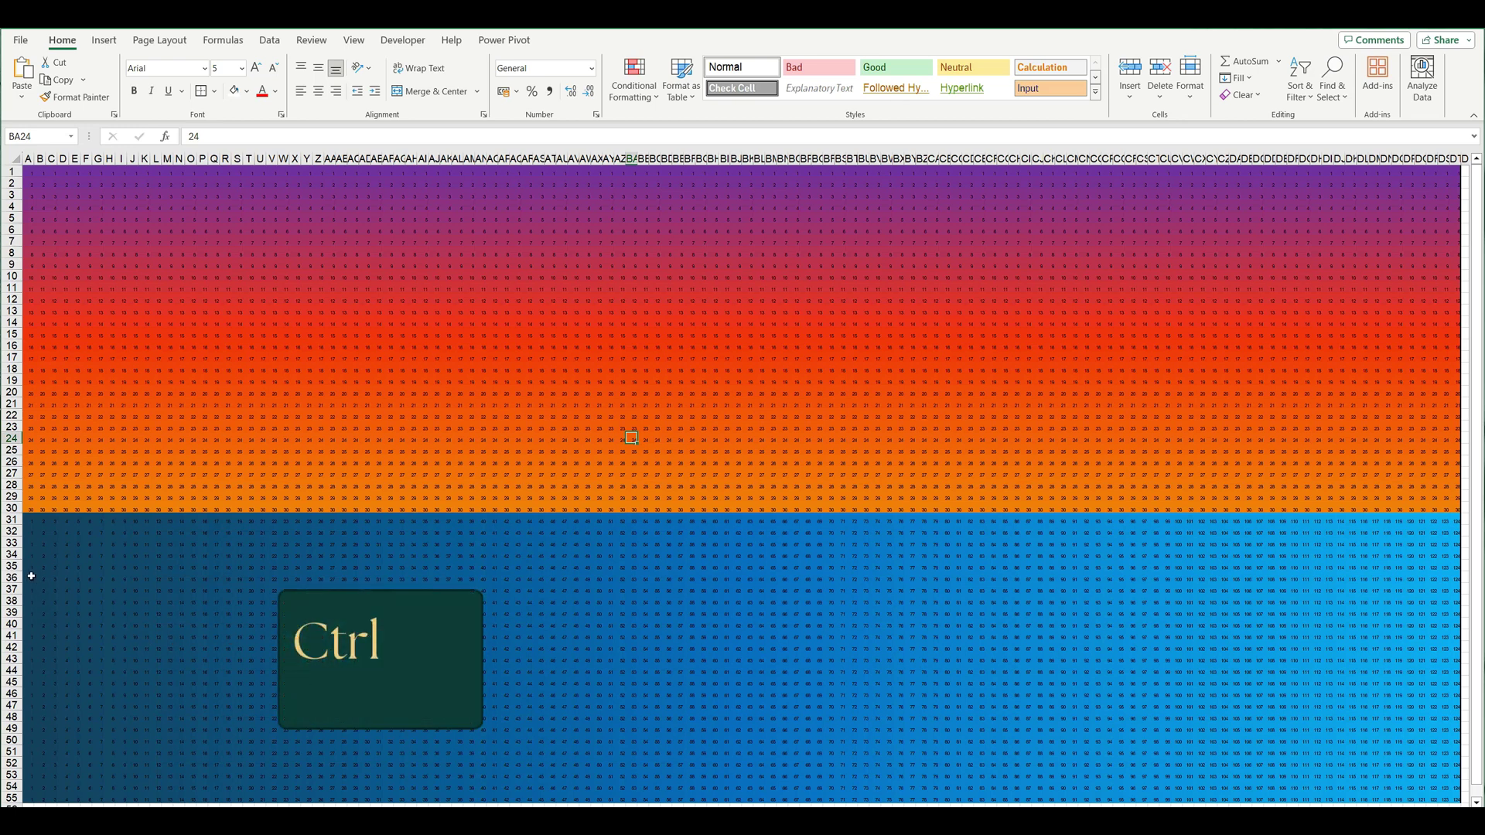
left_click_drag(31, 576, 33, 797)
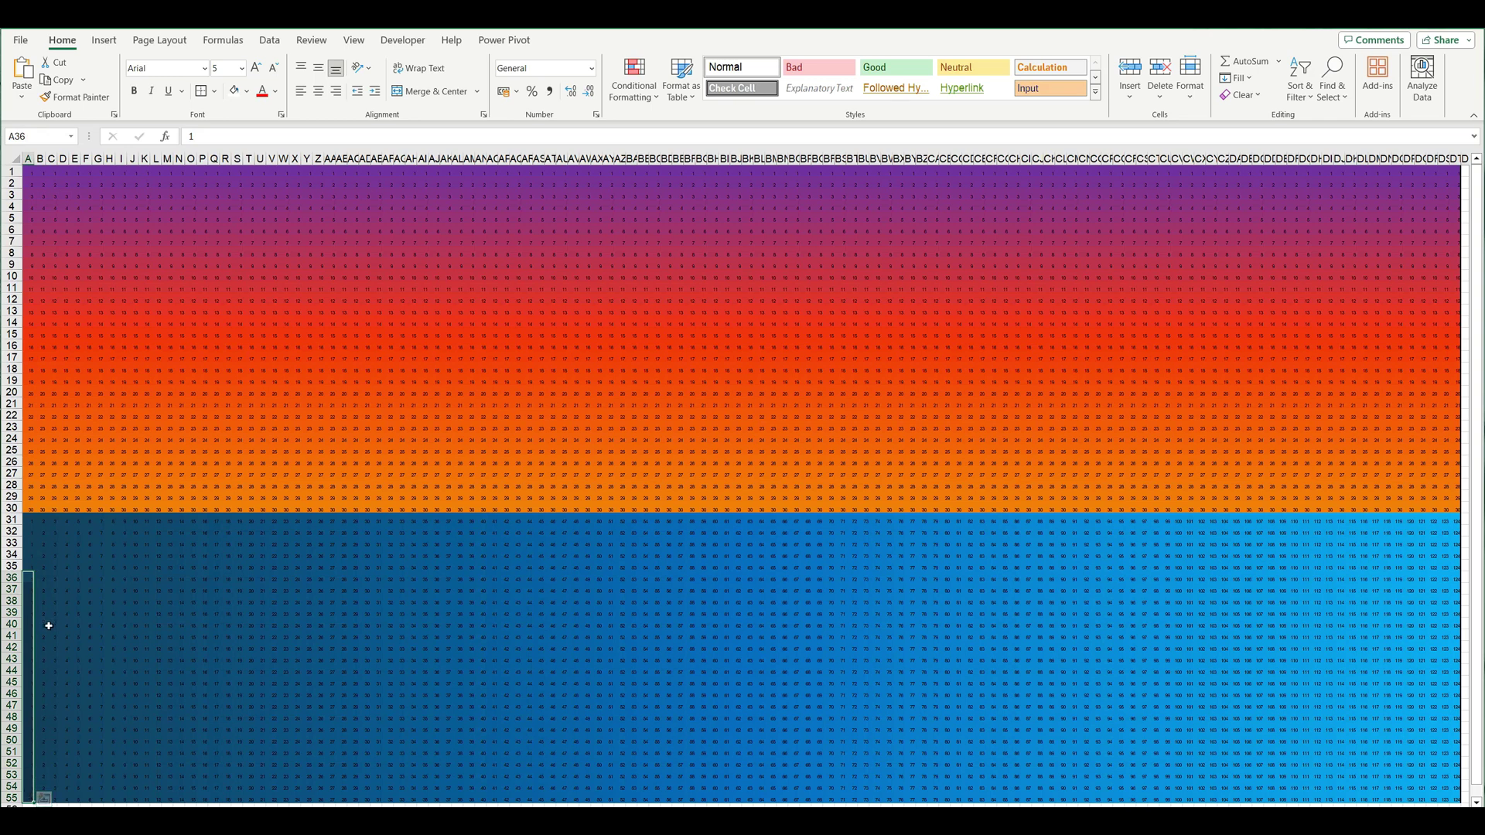
left_click_drag(40, 597, 38, 795)
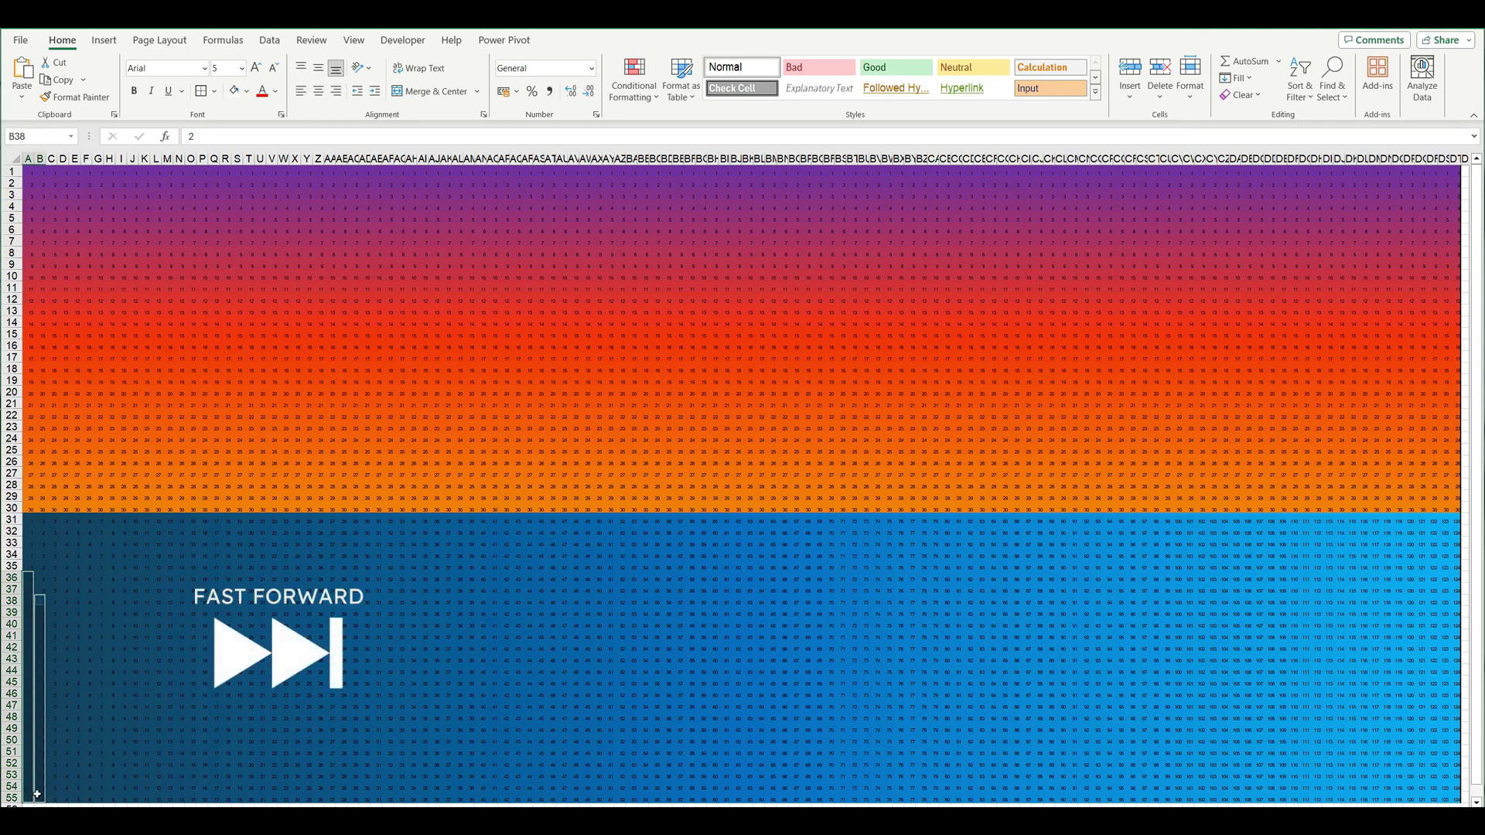
left_click_drag(51, 635, 63, 797)
left_click_drag(74, 659, 86, 797)
left_click_drag(97, 693, 120, 796)
left_click_drag(133, 717, 133, 797)
mouse_move(144, 752)
left_mouse_down()
mouse_move(144, 799)
mouse_move(402, 799)
left_mouse_up()
Add low stepped shore blocks along the bottom rows through about column CR.
left_click_drag(203, 750, 249, 752)
left_click_drag(260, 740, 331, 751)
mouse_move(408, 784)
left_mouse_down()
mouse_move(505, 799)
mouse_move(504, 776)
mouse_move(551, 799)
left_mouse_up()
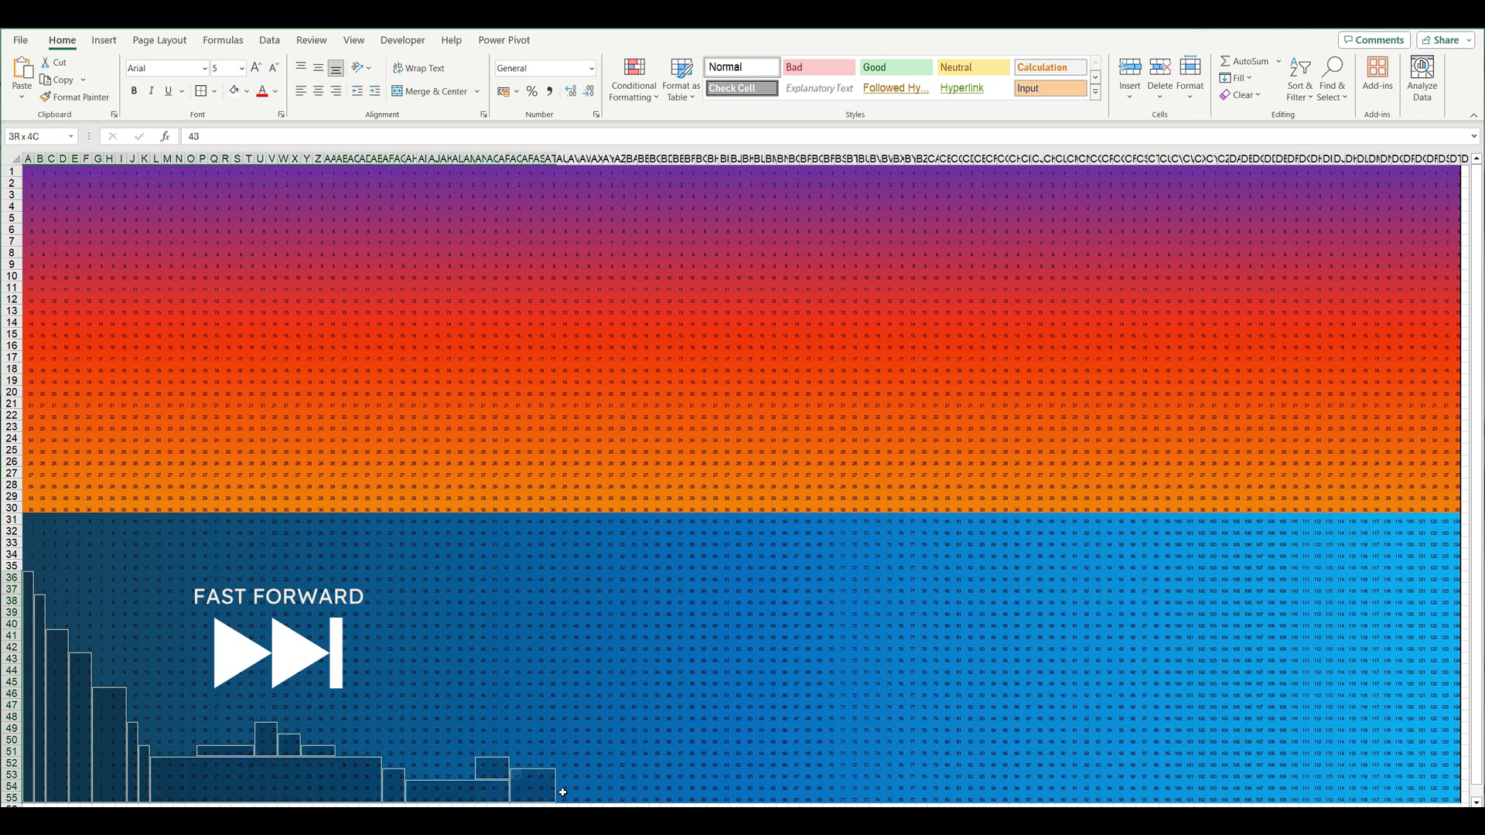
left_click_drag(596, 749, 633, 799)
mouse_move(642, 737)
left_mouse_down()
mouse_move(657, 799)
mouse_move(1454, 799)
left_mouse_up()
left_click(677, 773, "ctrl")
mouse_move(734, 764)
left_mouse_down()
mouse_move(747, 715)
mouse_move(727, 764)
mouse_move(765, 726)
mouse_move(783, 766)
left_mouse_up()
left_click_drag(791, 762, 874, 765)
mouse_move(876, 736)
left_mouse_down()
mouse_move(889, 766)
mouse_move(1121, 764)
left_mouse_up()
Add the rising right hillside blocks across columns CR–DL up to row 33.
left_click(1155, 726, "ctrl")
mouse_move(1131, 706)
left_mouse_down()
mouse_move(1143, 764)
mouse_move(1211, 764)
left_mouse_up()
mouse_move(1199, 704)
left_mouse_down()
mouse_move(1210, 741)
mouse_move(1246, 681)
left_mouse_up()
left_click_drag(1257, 657, 1264, 766)
mouse_move(1281, 630)
left_mouse_down()
mouse_move(1284, 766)
mouse_move(1365, 766)
left_mouse_up()
mouse_move(1327, 600)
left_mouse_down()
mouse_move(1366, 602)
mouse_move(1457, 764)
left_mouse_up()
mouse_move(1407, 553)
left_mouse_down()
mouse_move(1457, 568)
mouse_move(1457, 546)
left_mouse_up()
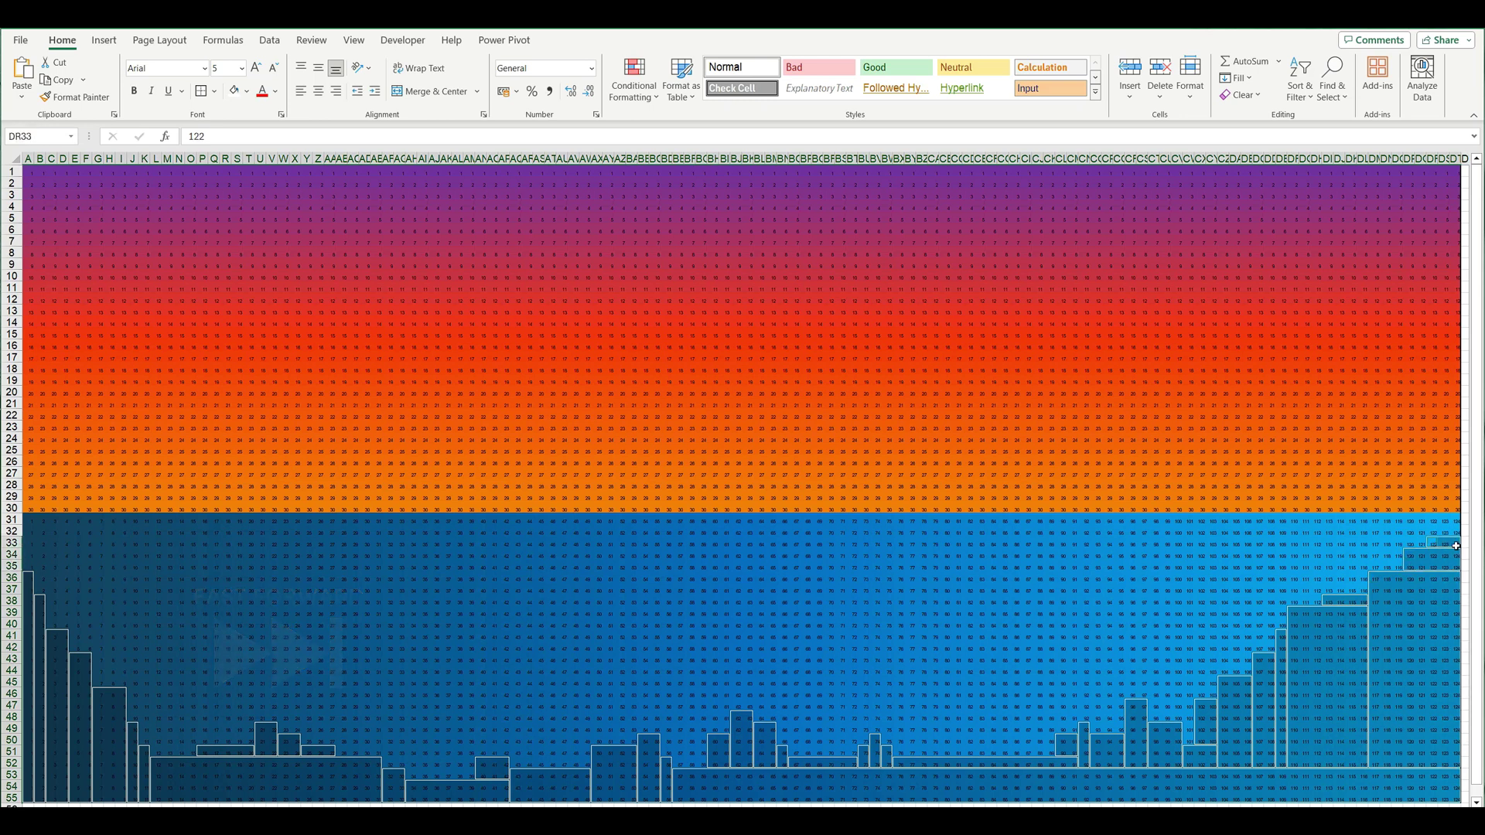
Clear the conditional formatting rules from the selected shoreline cells.
left_click(646, 99)
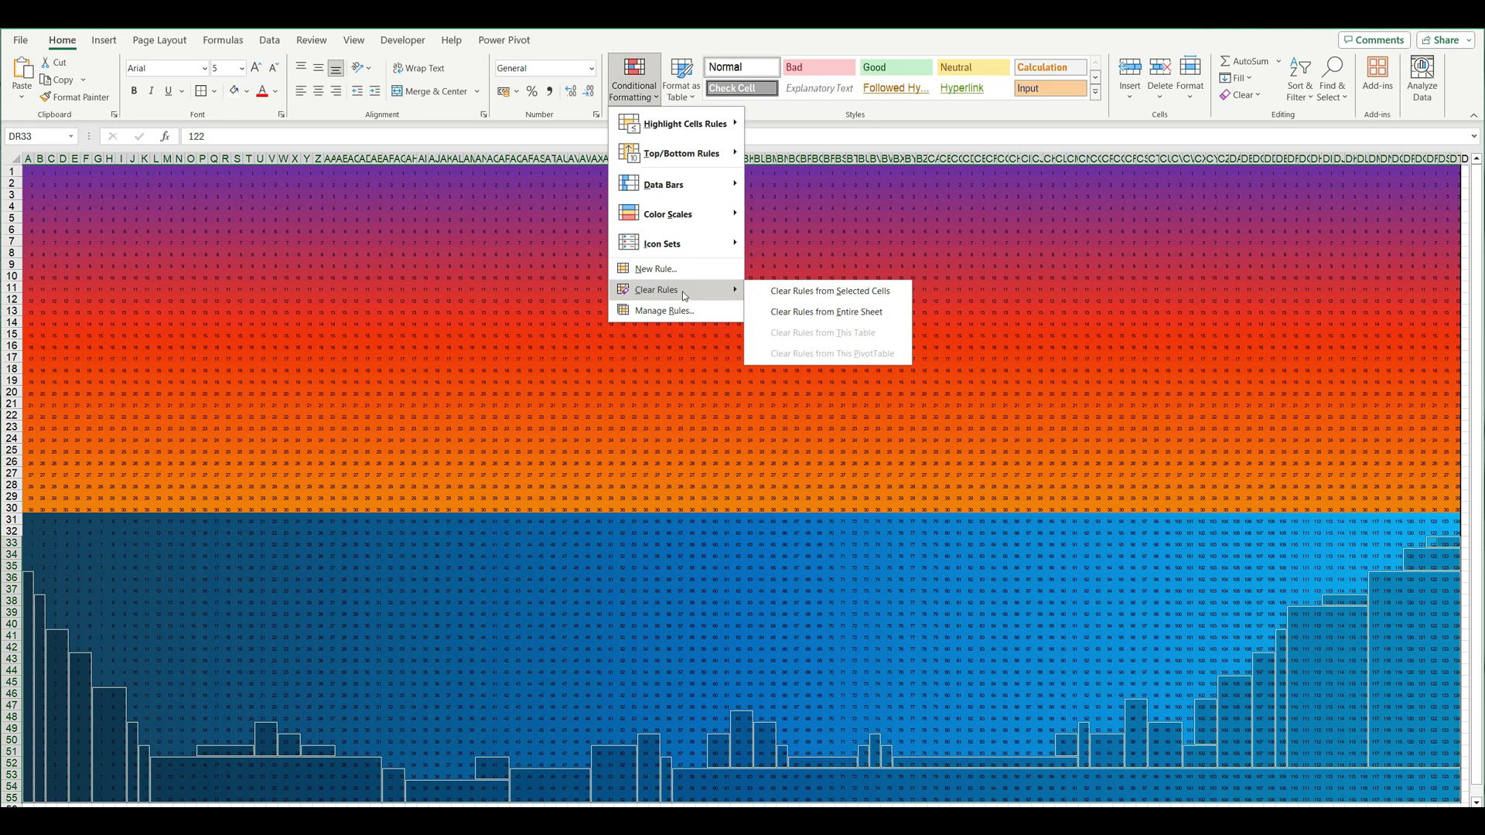
mouse_move(673, 289)
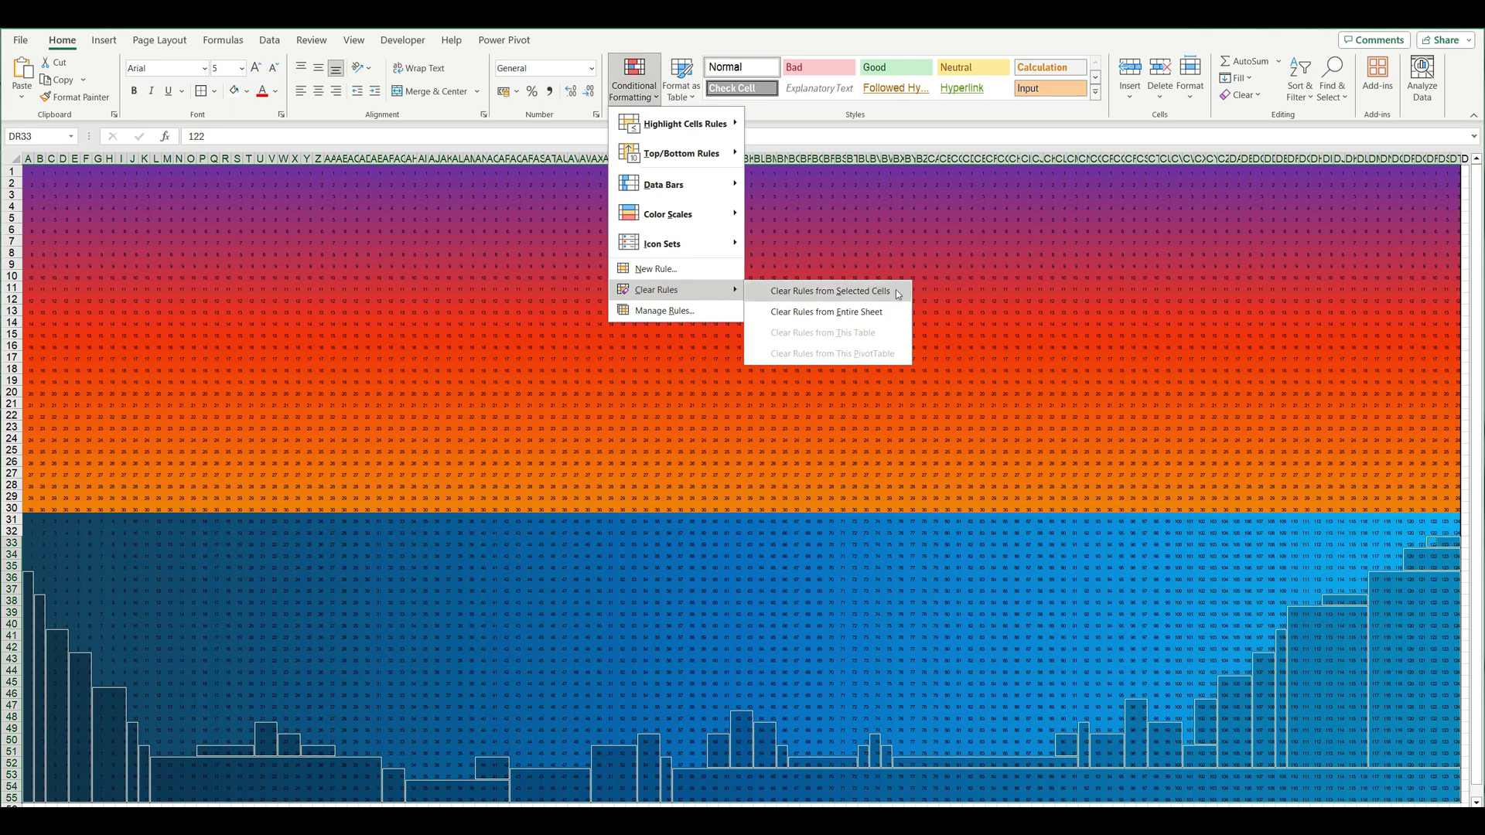
left_click(897, 292)
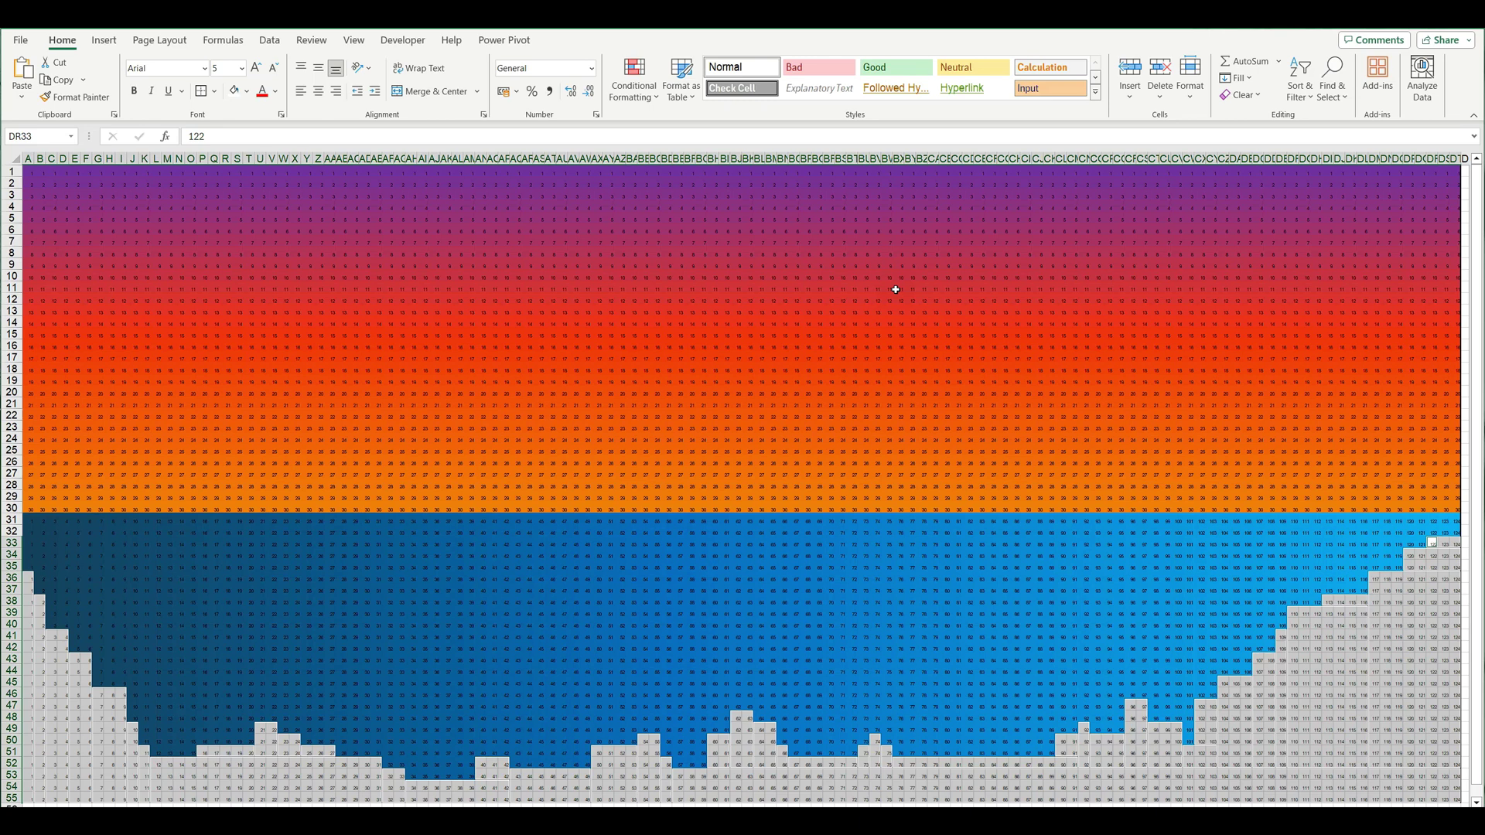
Add a 3-color scale rule to the land: dark brown low, orange midpoint, brown high.
left_click(650, 101)
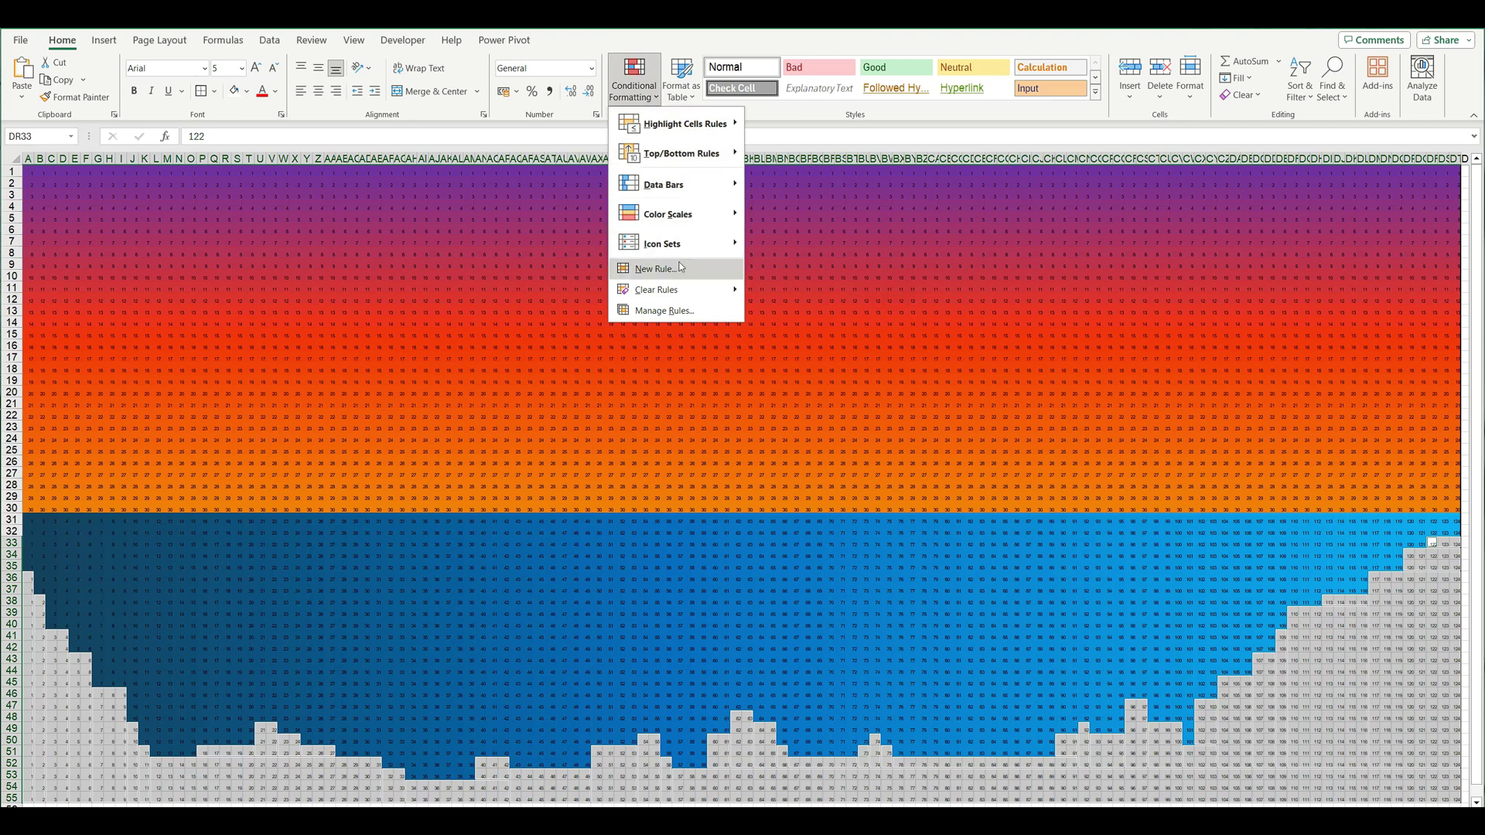
left_click(655, 268)
left_click(425, 300)
left_click(399, 324)
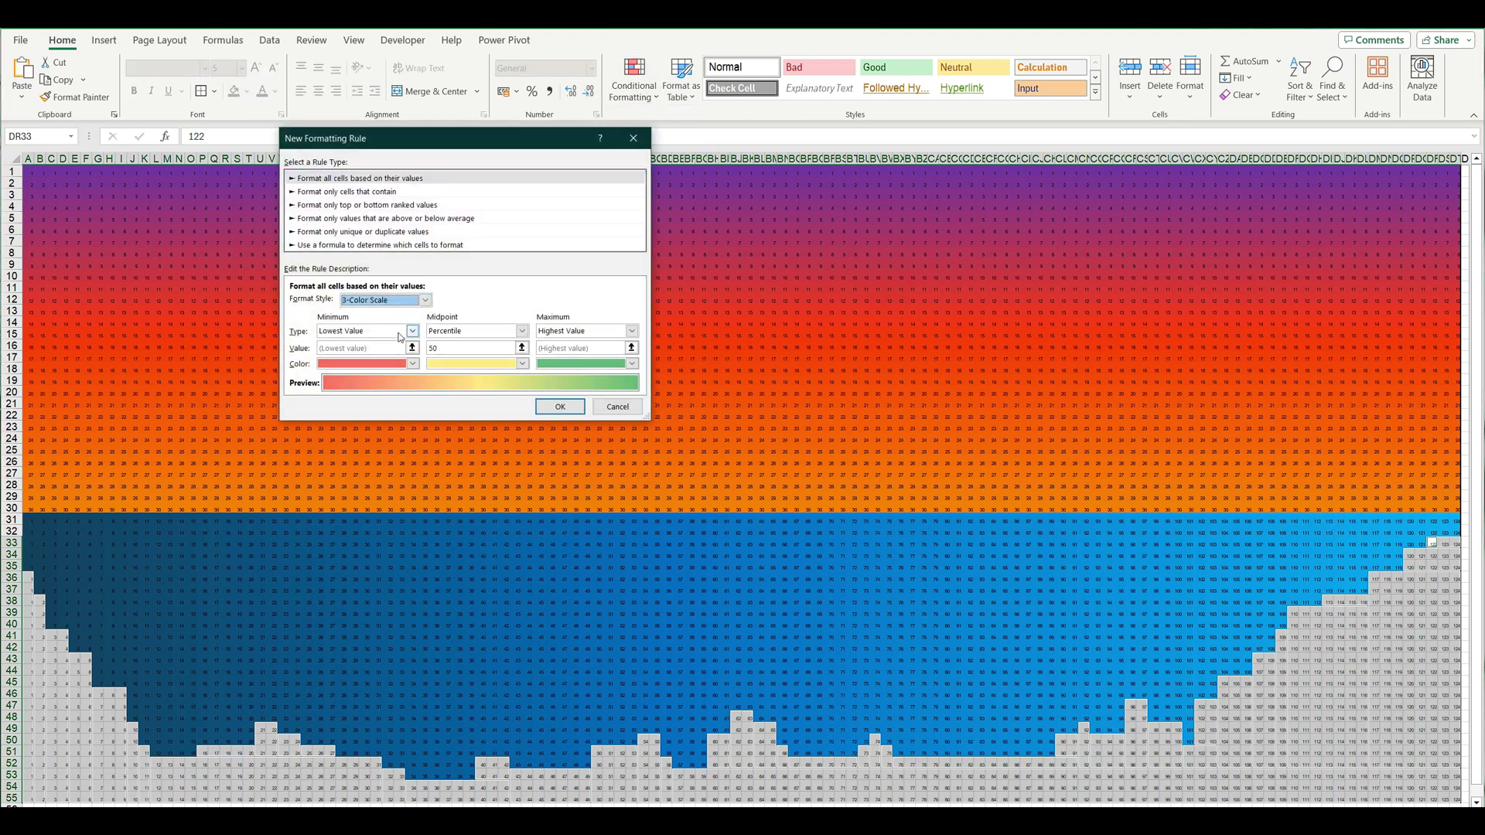
left_click(413, 364)
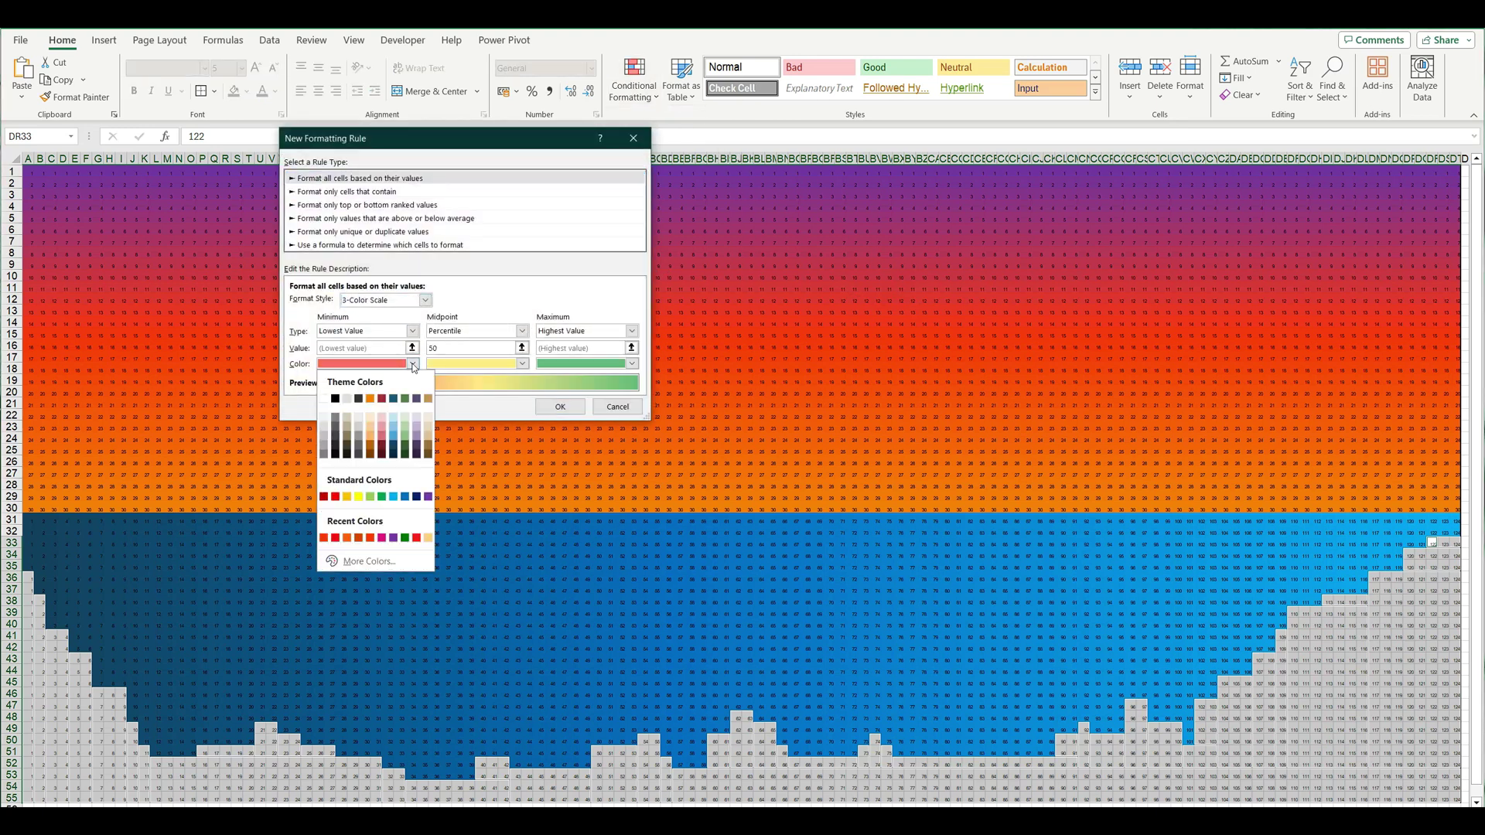
left_click(369, 455)
left_click(522, 364)
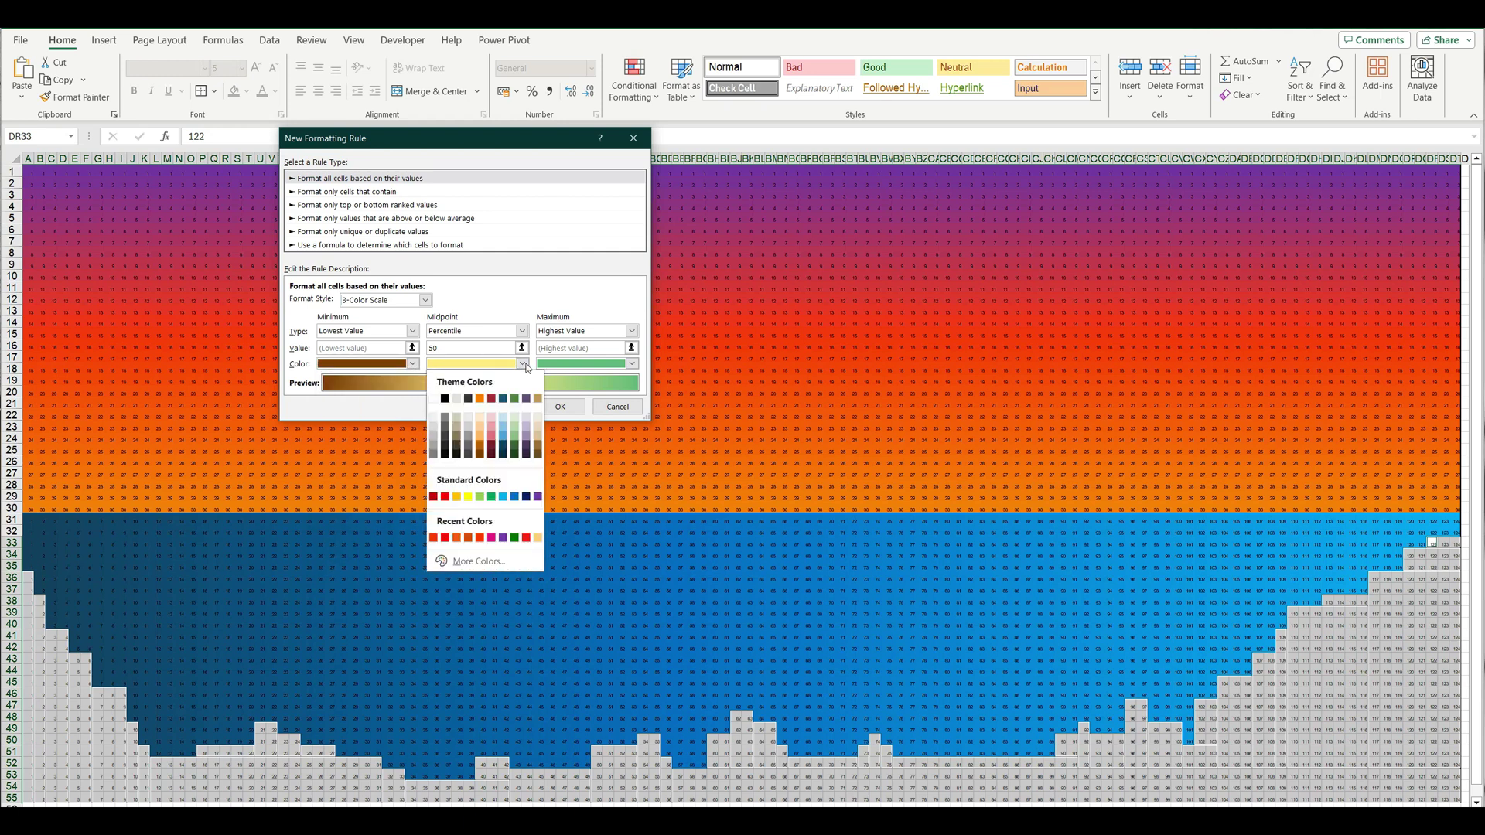
left_click(481, 398)
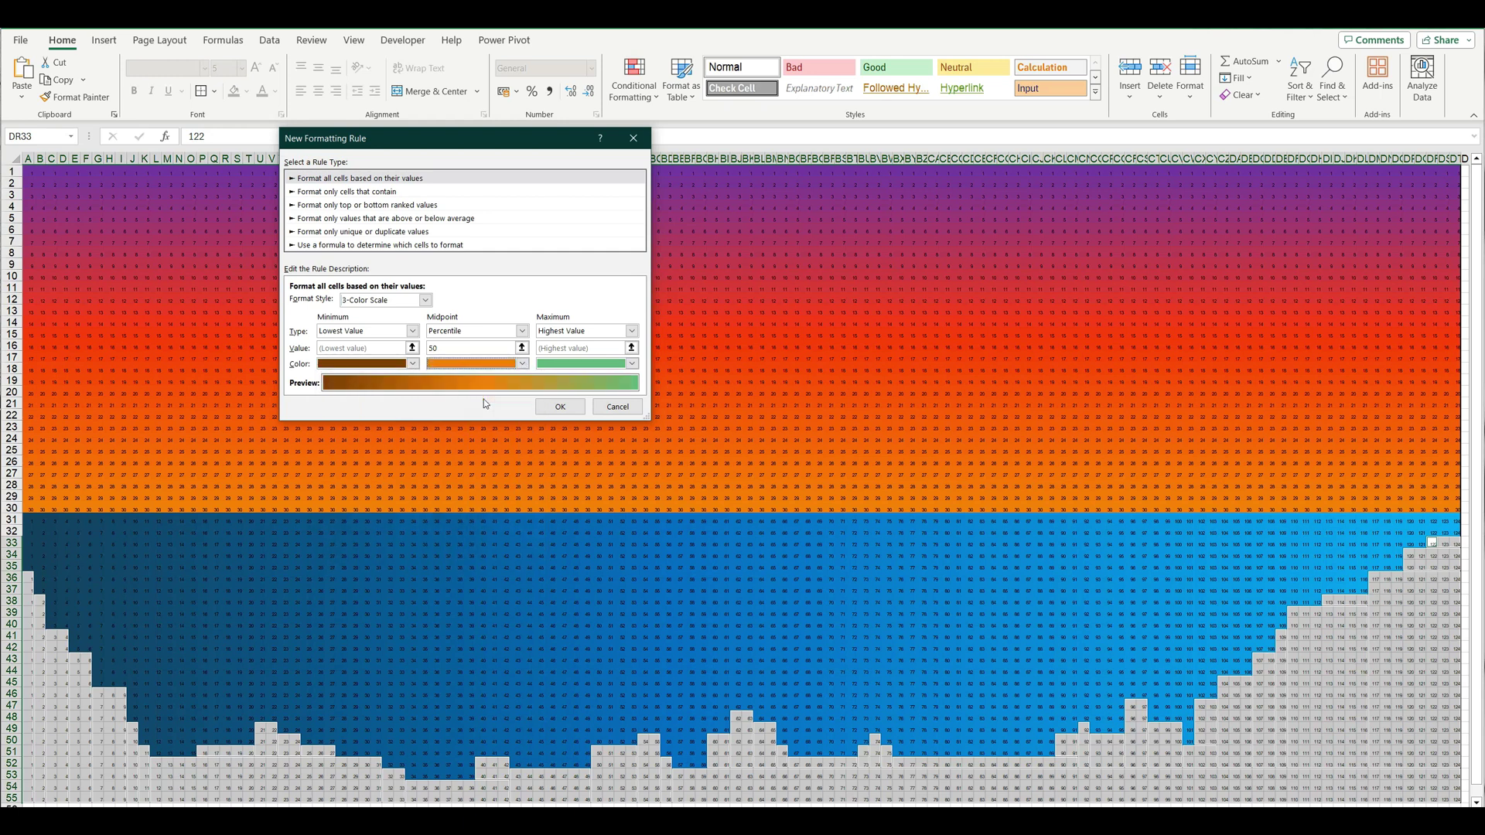
left_click(632, 364)
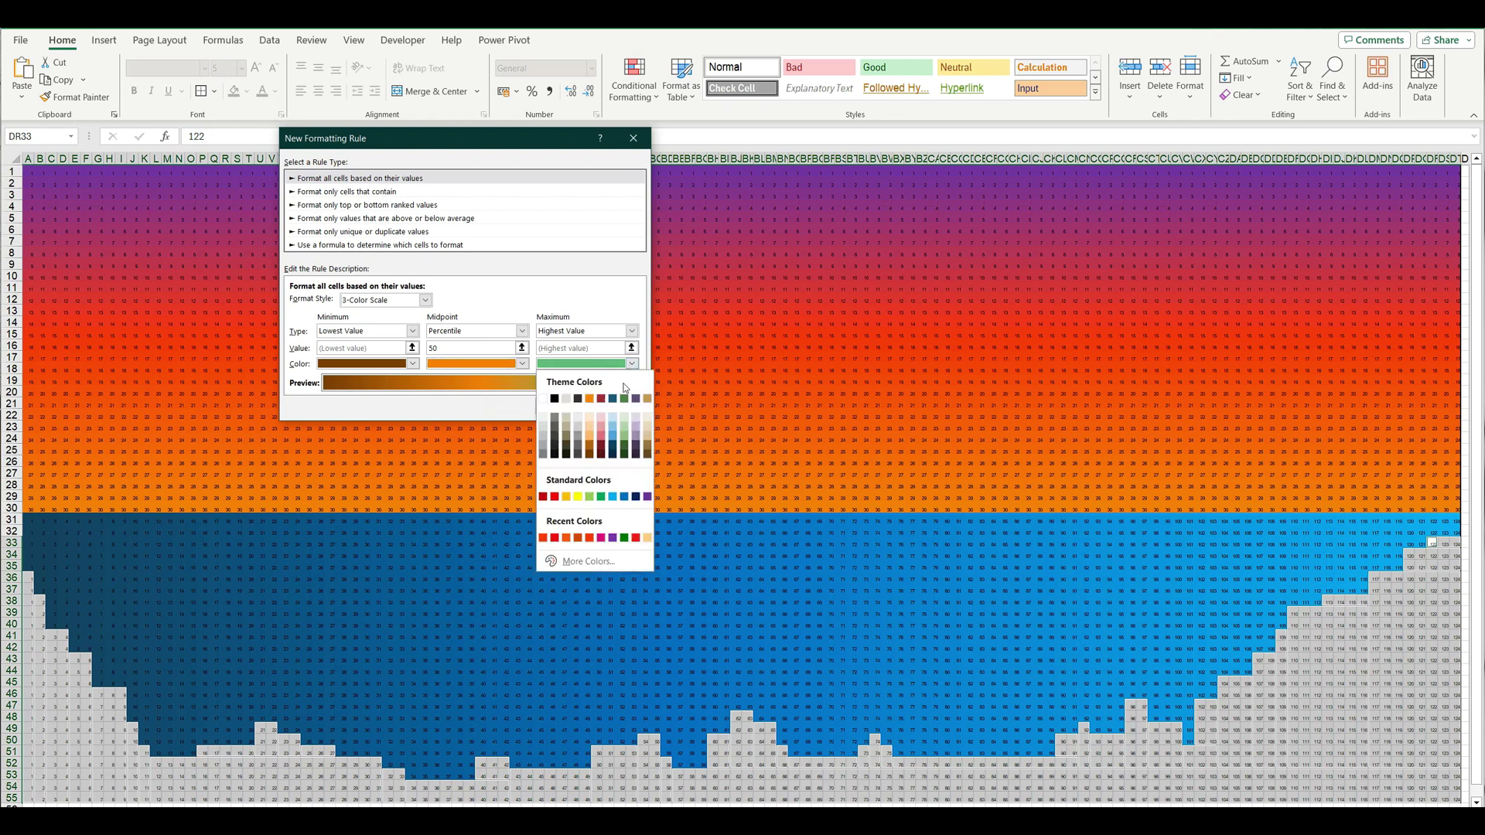
left_click(587, 442)
left_click(577, 406)
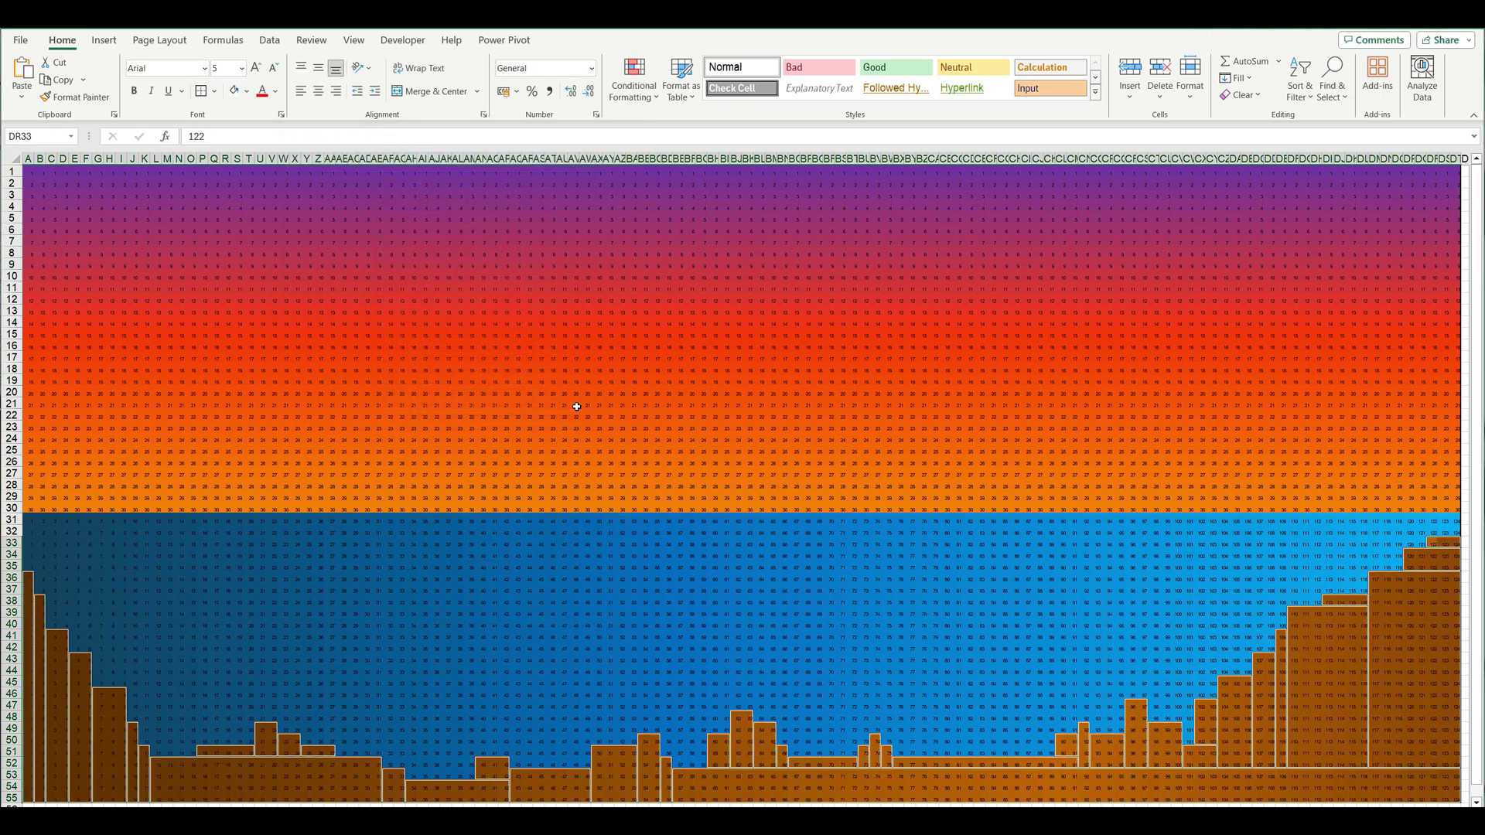
left_click(610, 508)
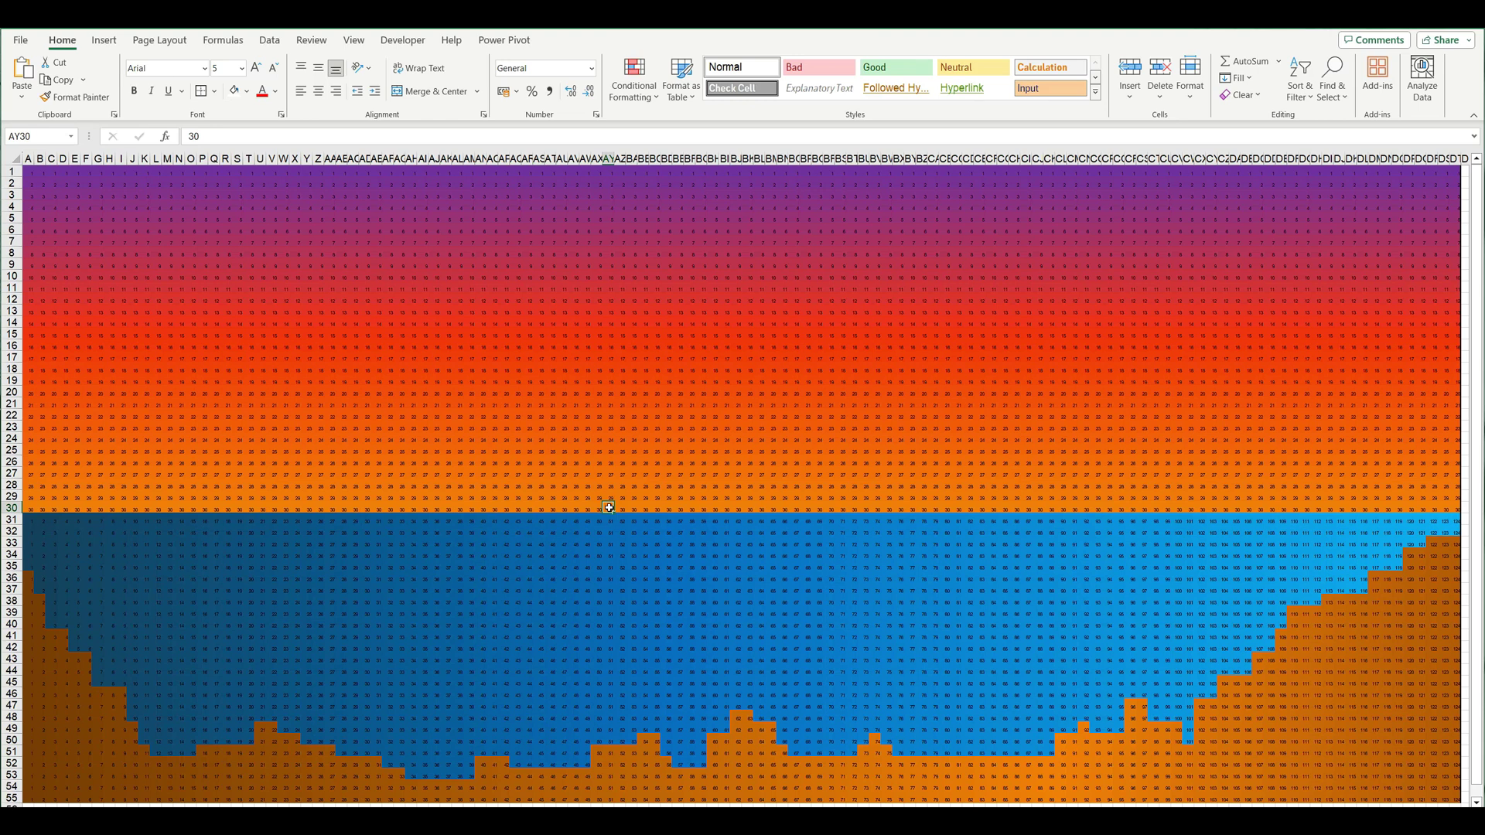
Give the whole sheet the custom number format ;;; so no values show.
key("ctrl+a")
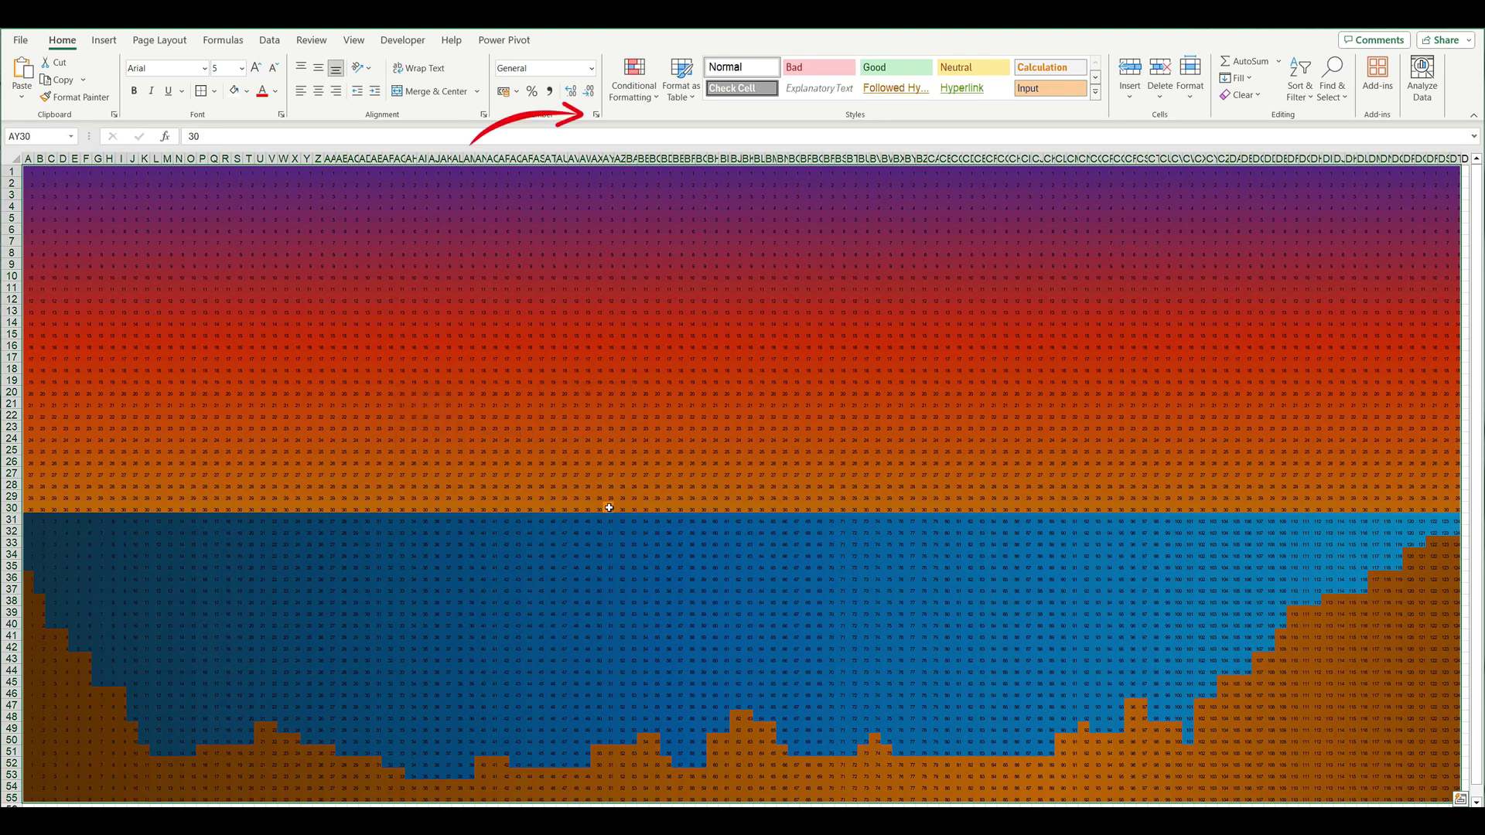
left_click(596, 114)
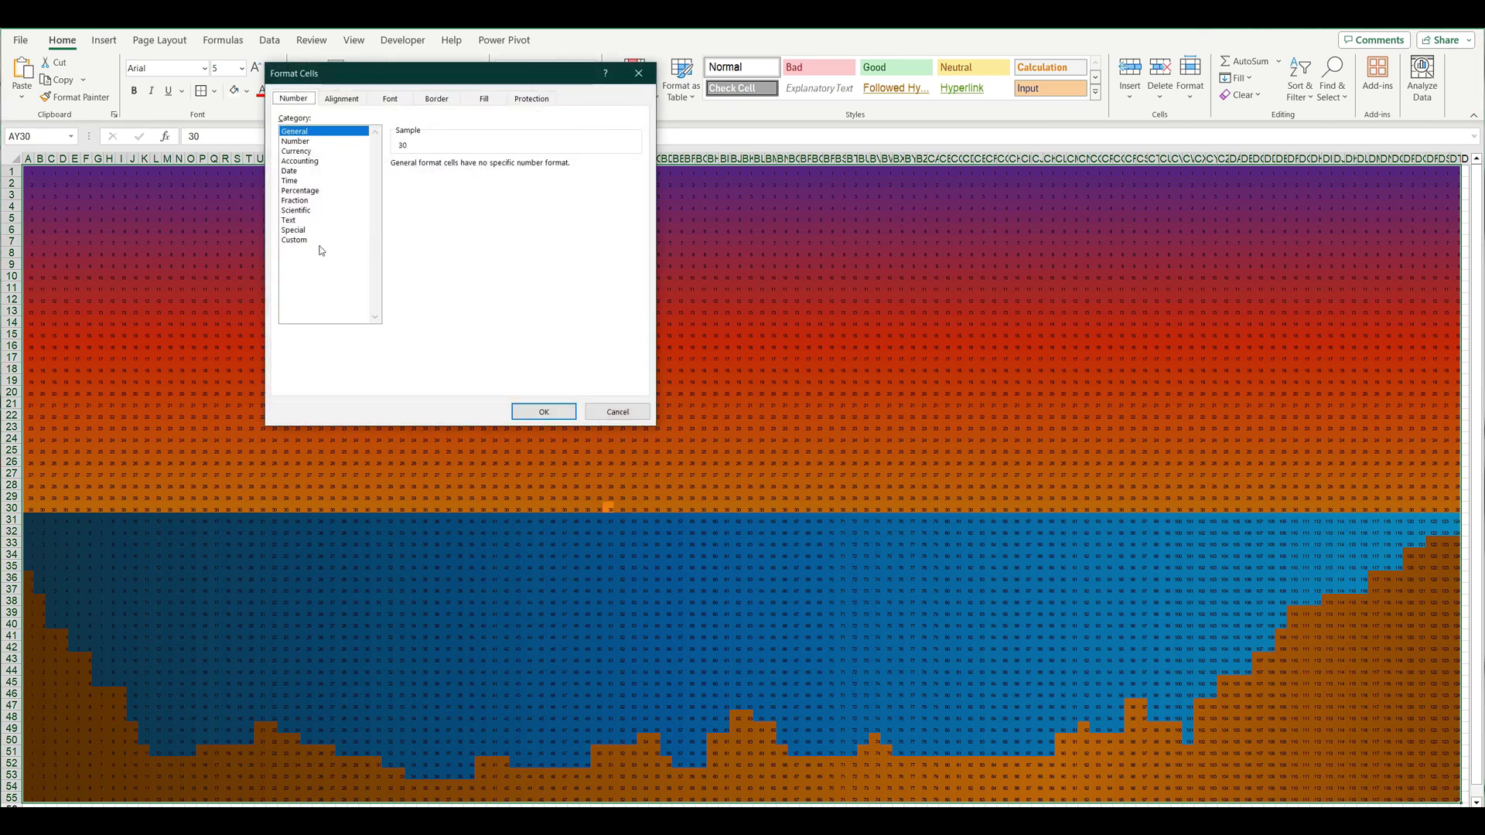
left_click(307, 241)
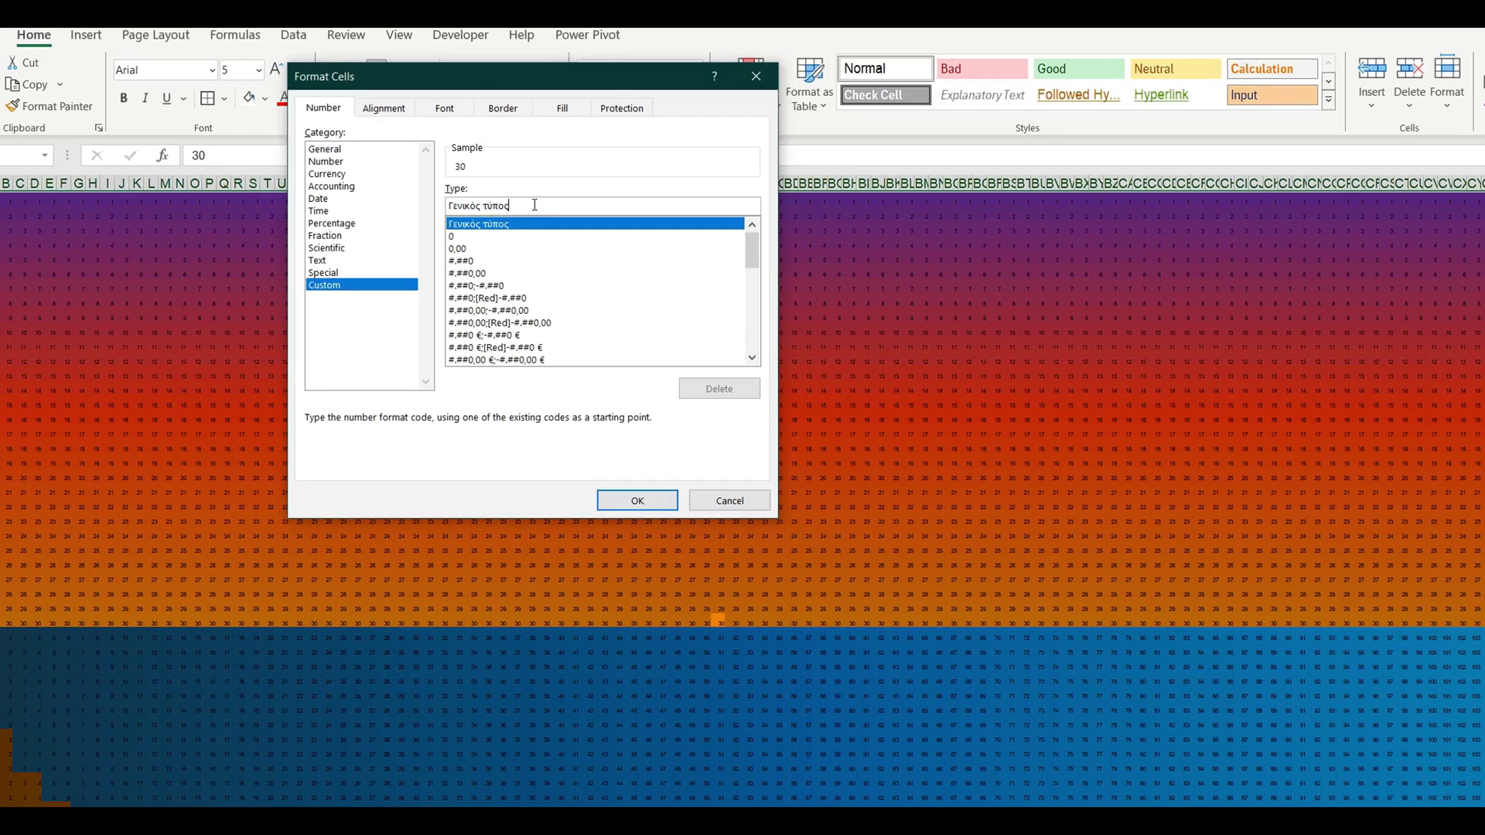
left_click_drag(441, 176, 392, 176)
type(";;;")
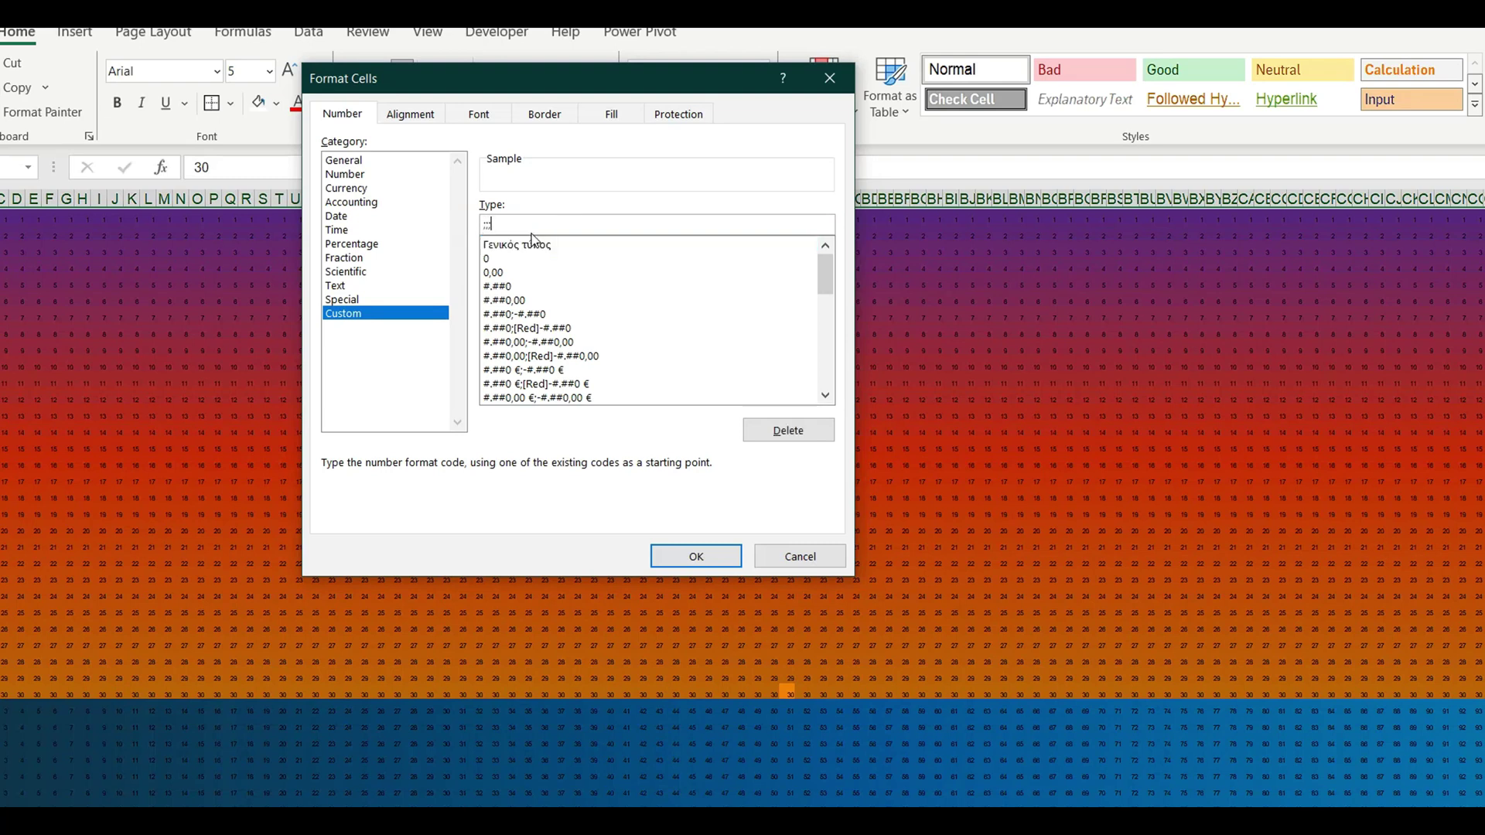
left_click(686, 557)
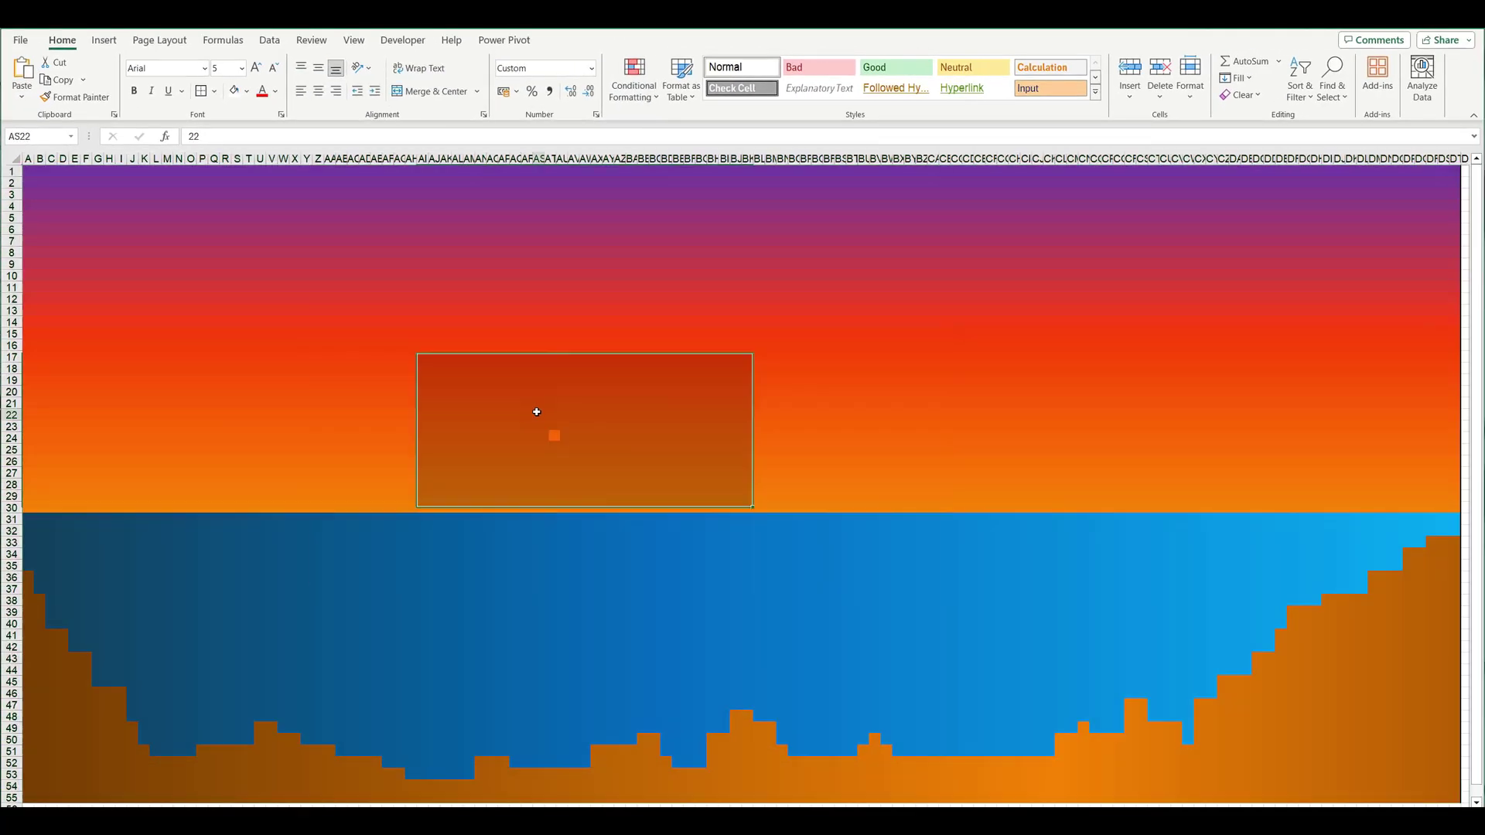
Deselect the block over the sky by selecting a single cell.
left_click(539, 414)
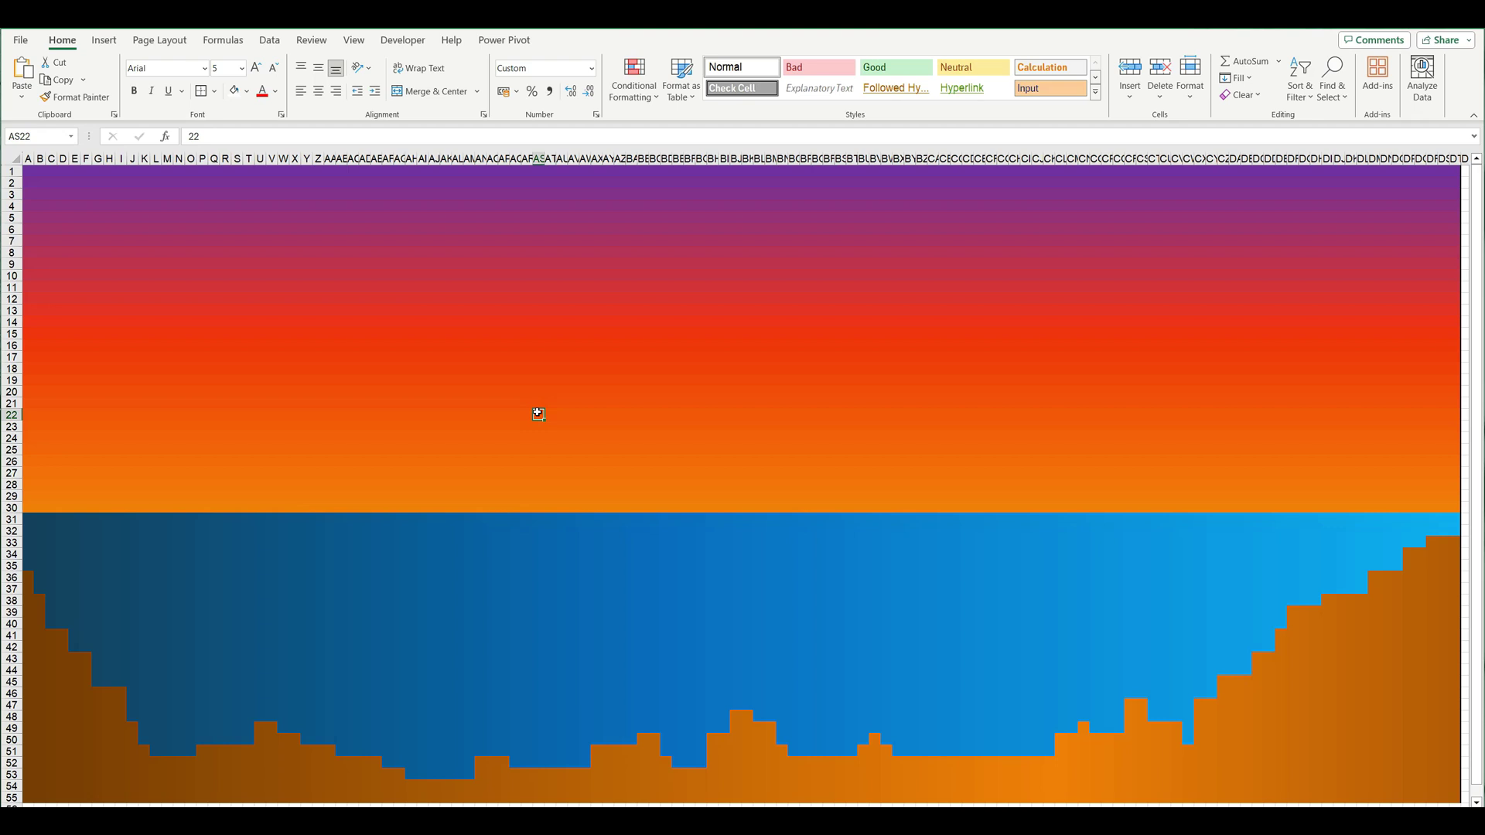
Draw an isosceles triangle standing on the horizon left of centre.
left_click(104, 40)
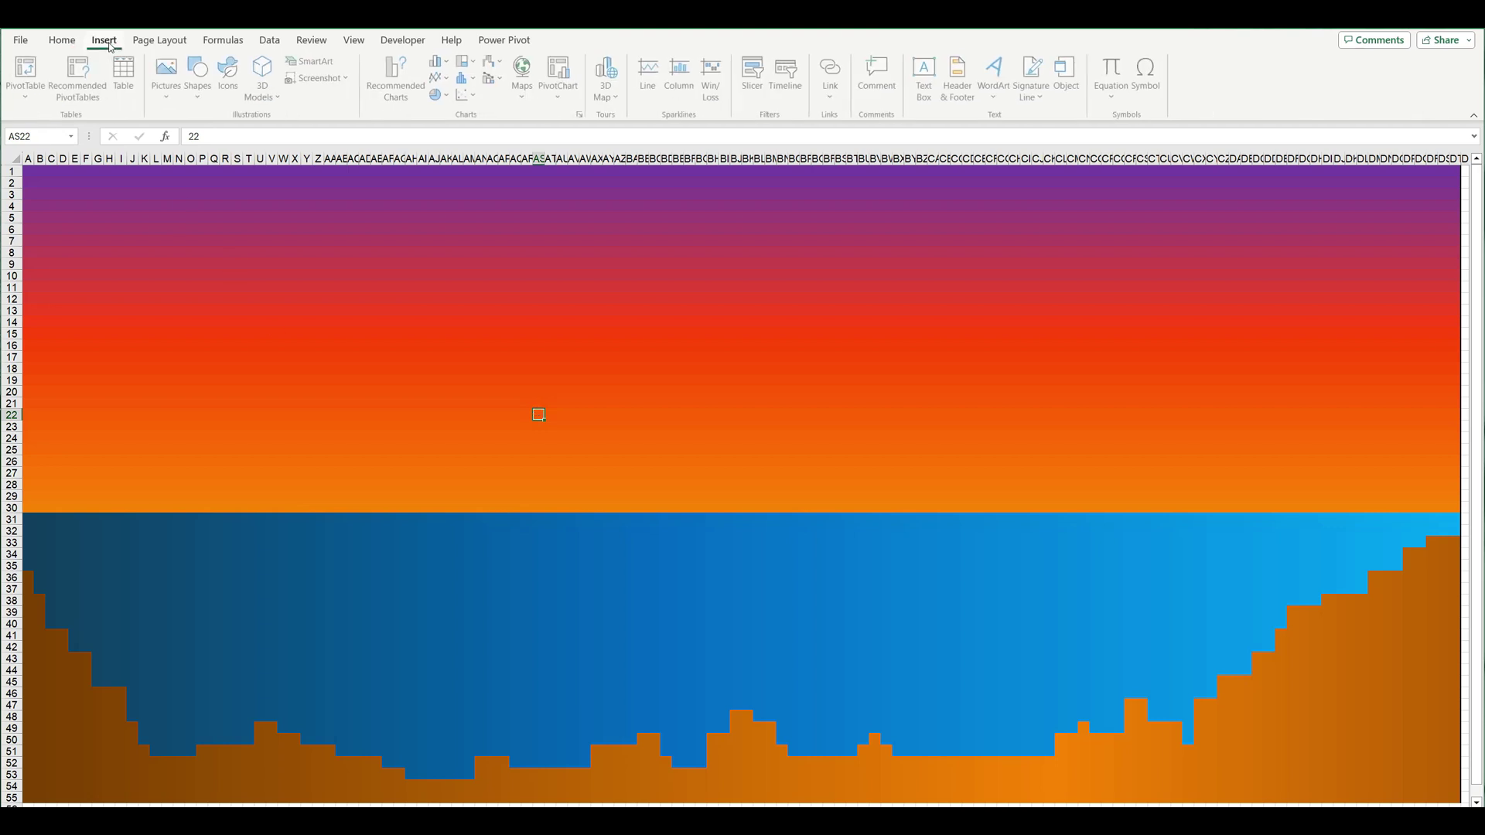
left_click(198, 103)
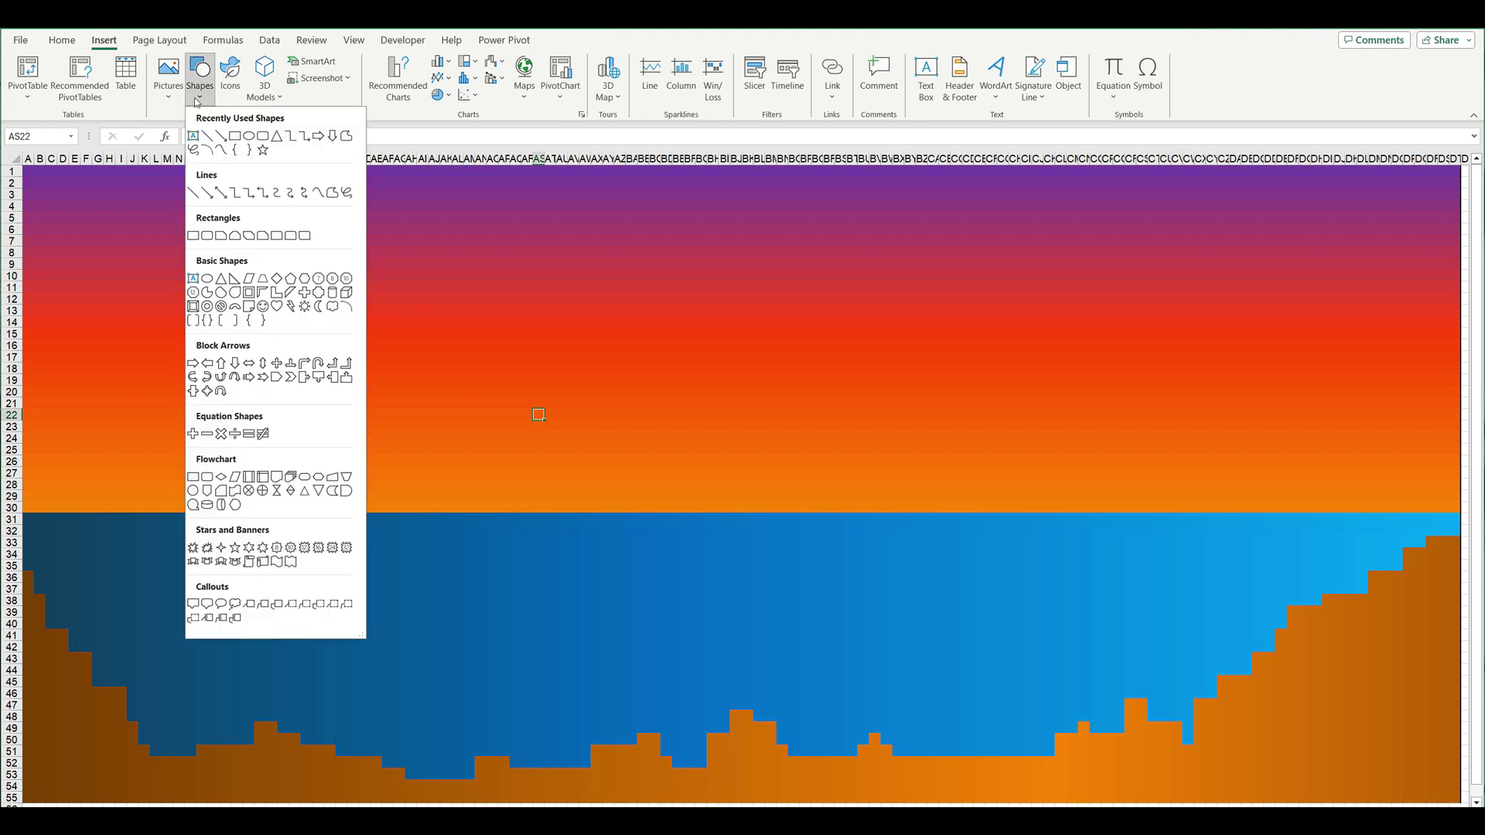
left_click(222, 279)
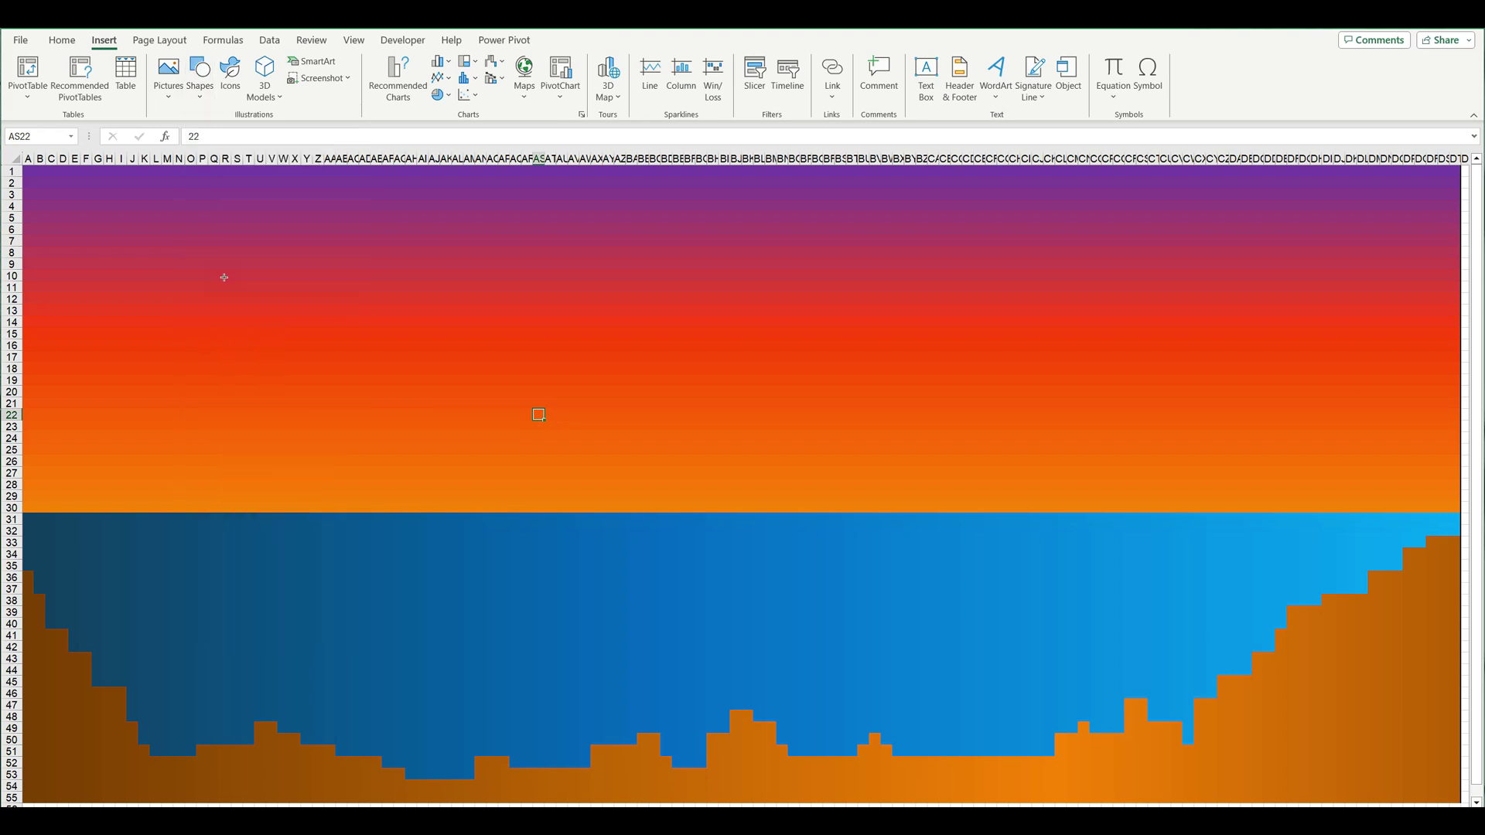
left_click_drag(525, 236, 764, 513)
left_click_drag(673, 461, 627, 464)
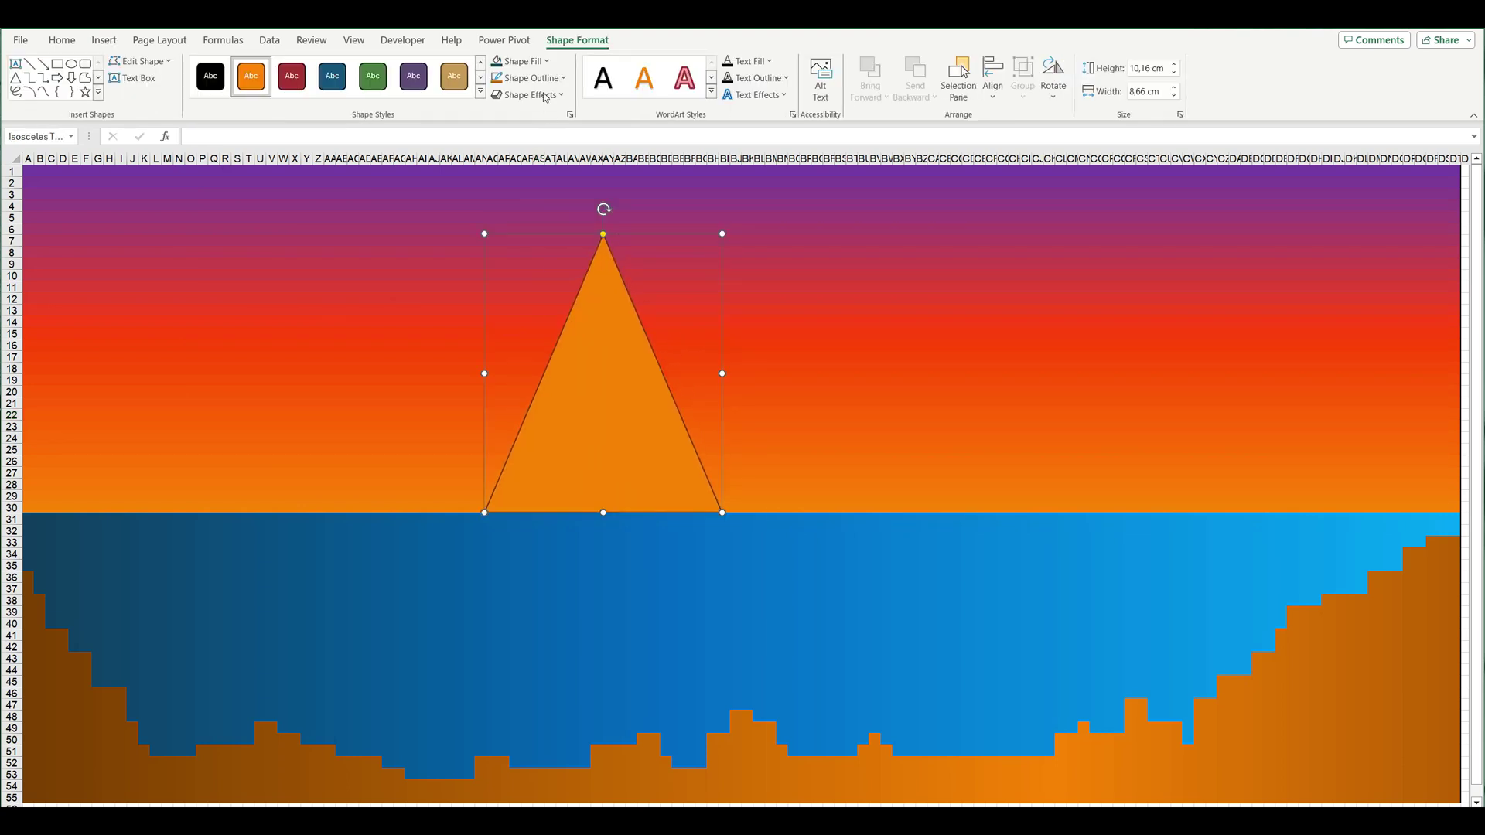
Give the triangle a dark red fill and dark red outline.
left_click(547, 62)
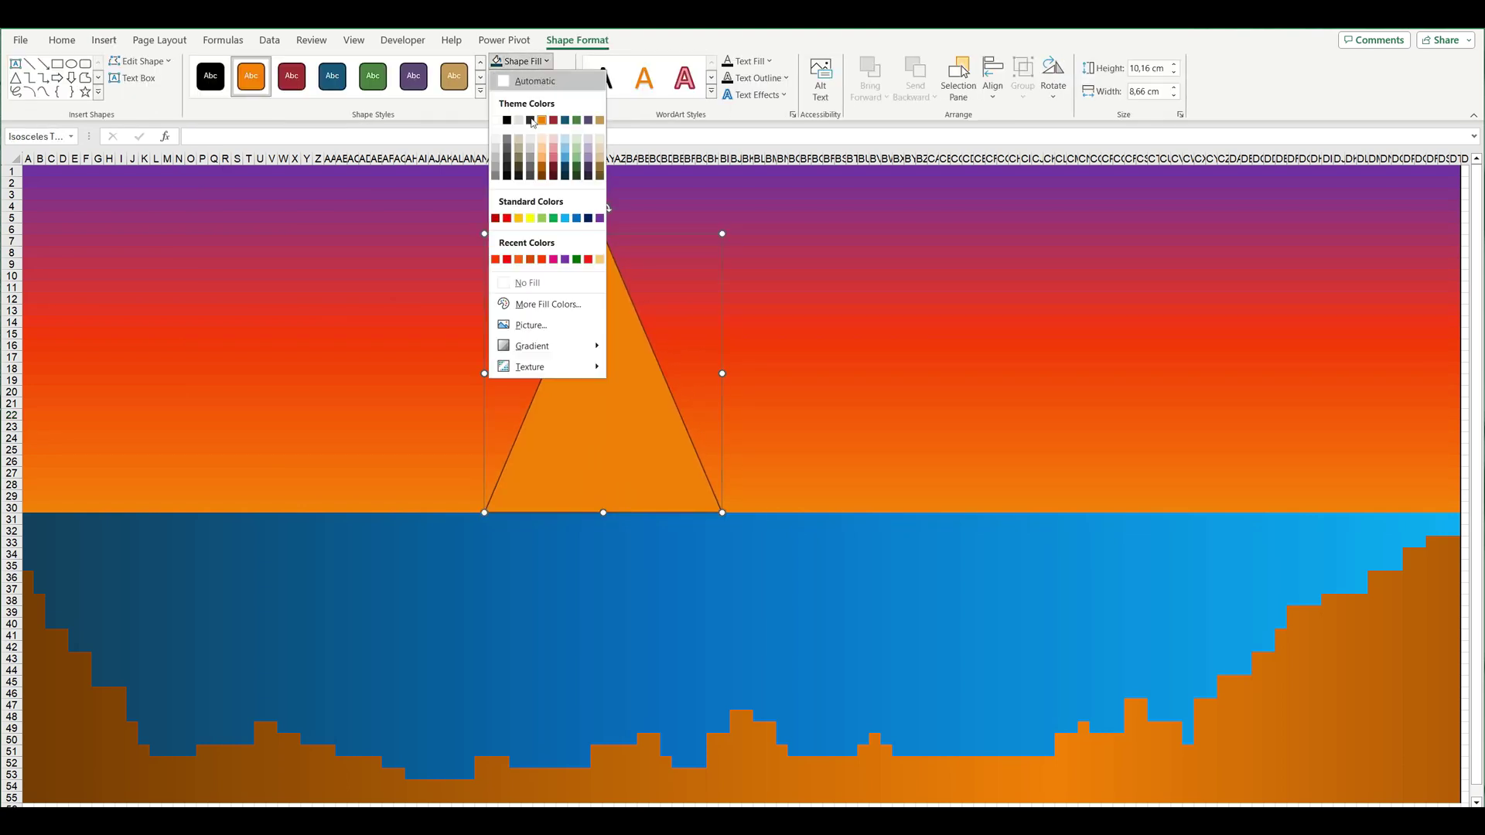
left_click(553, 176)
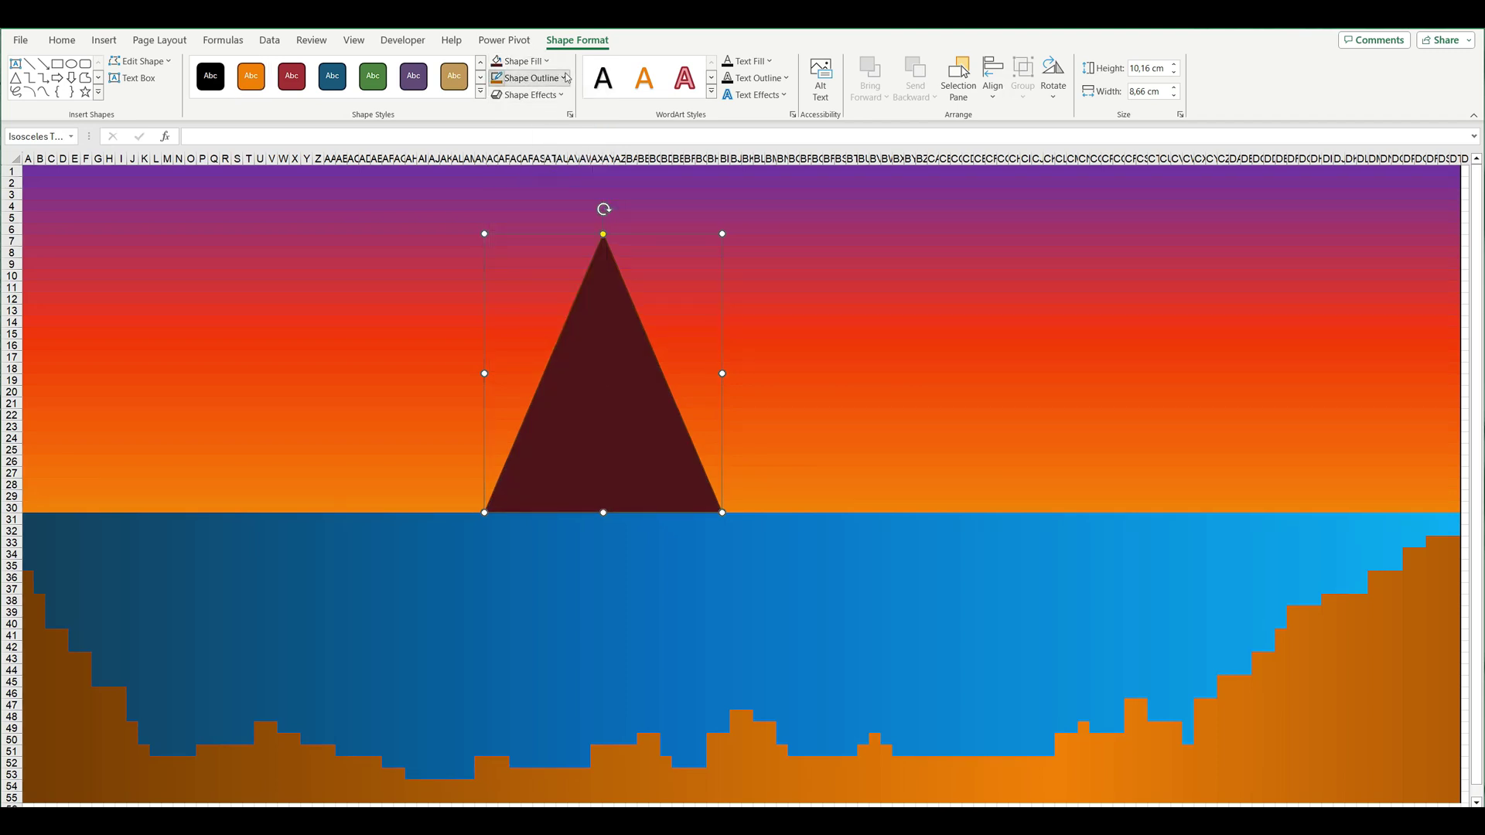
left_click(534, 78)
left_click(553, 188)
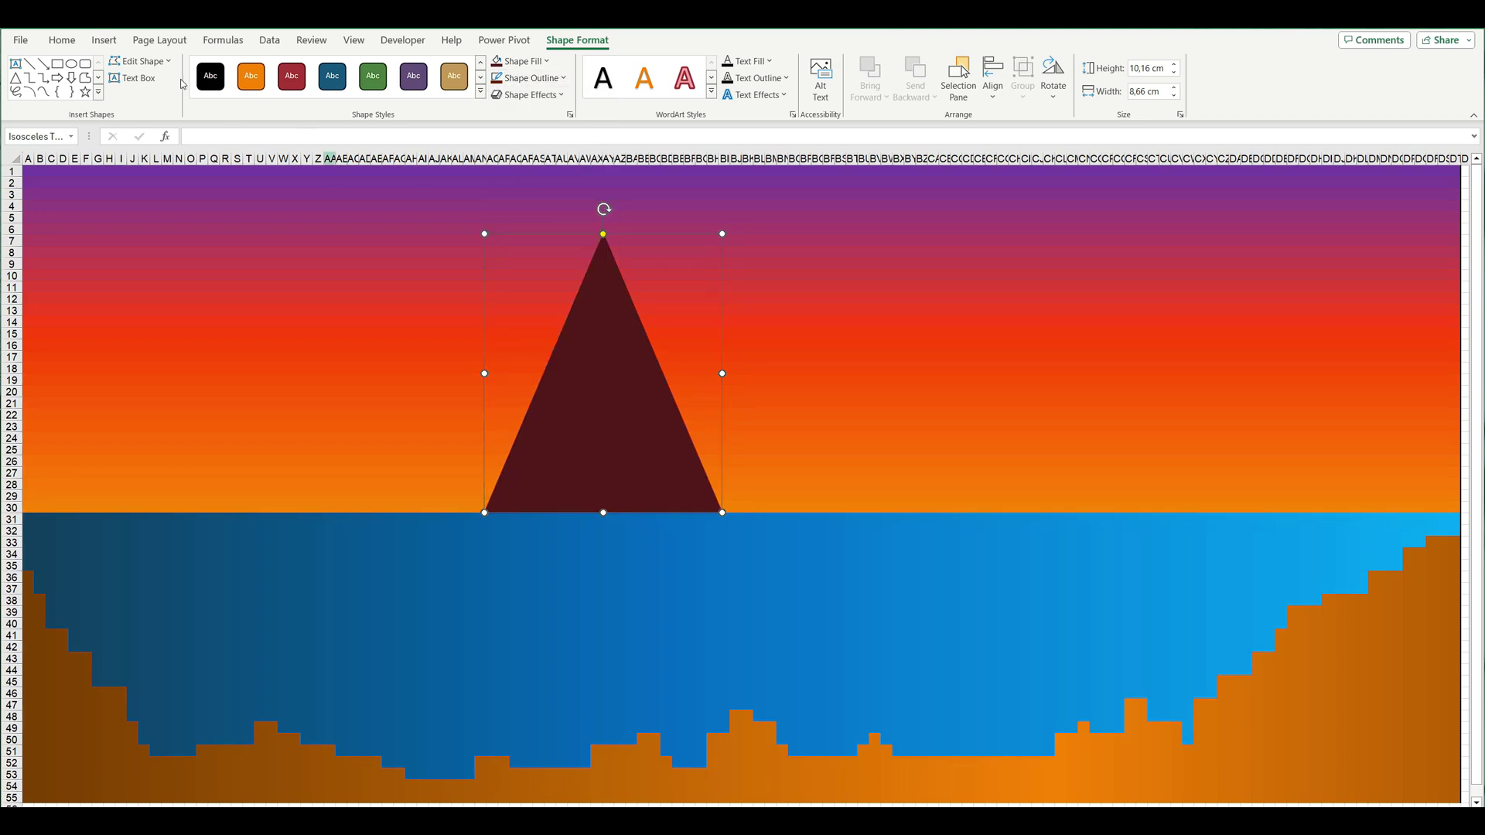
Pick the Isosceles Triangle shape again for another peak.
left_click(103, 40)
left_click(201, 85)
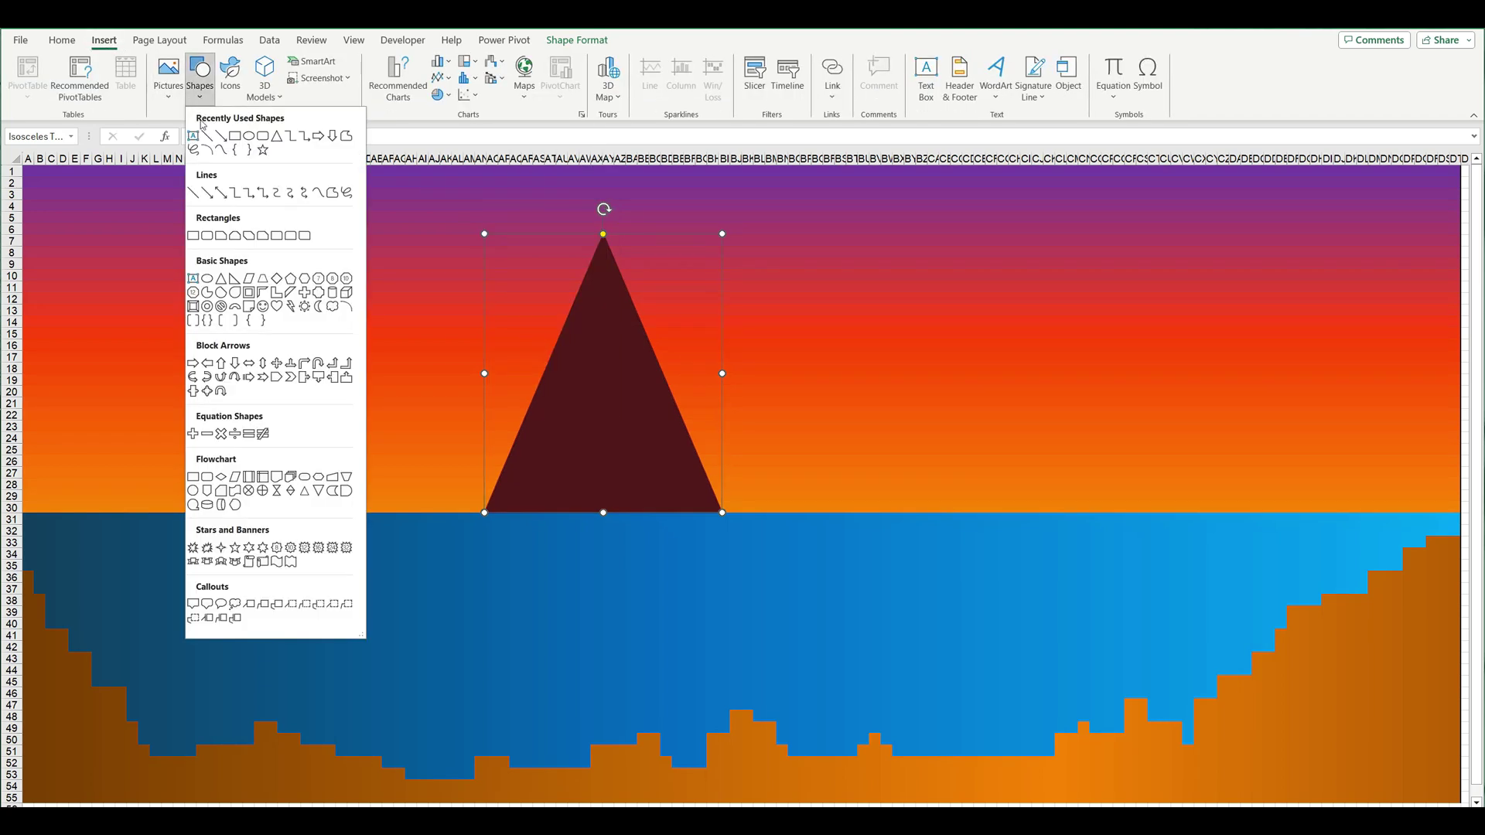
left_click(221, 282)
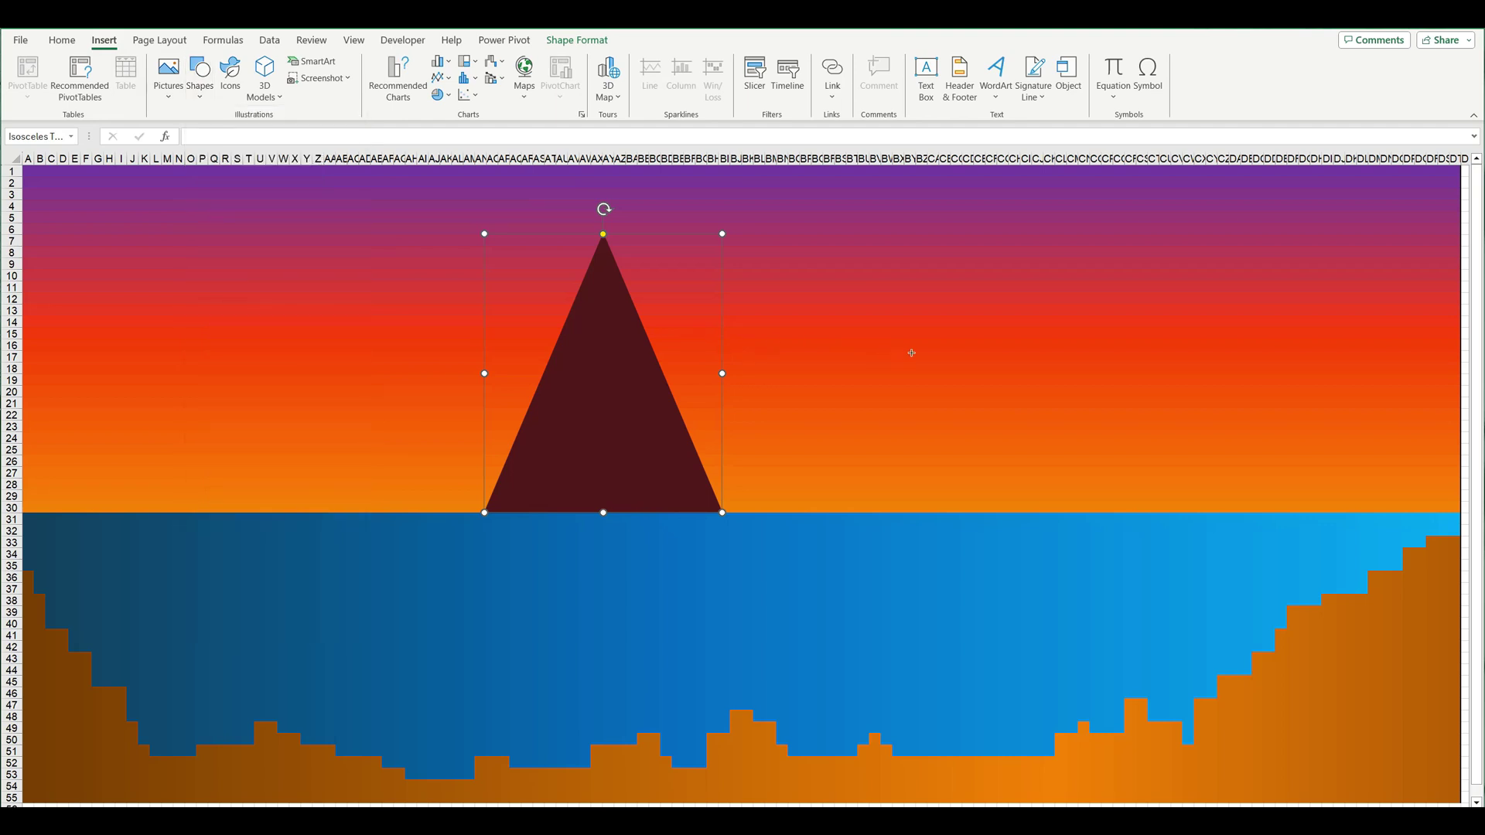
Draw a second triangle right of centre with dark brown fill and dark gold outline.
mouse_move(945, 346)
left_mouse_down()
mouse_move(1163, 511)
mouse_move(1025, 490)
left_mouse_up()
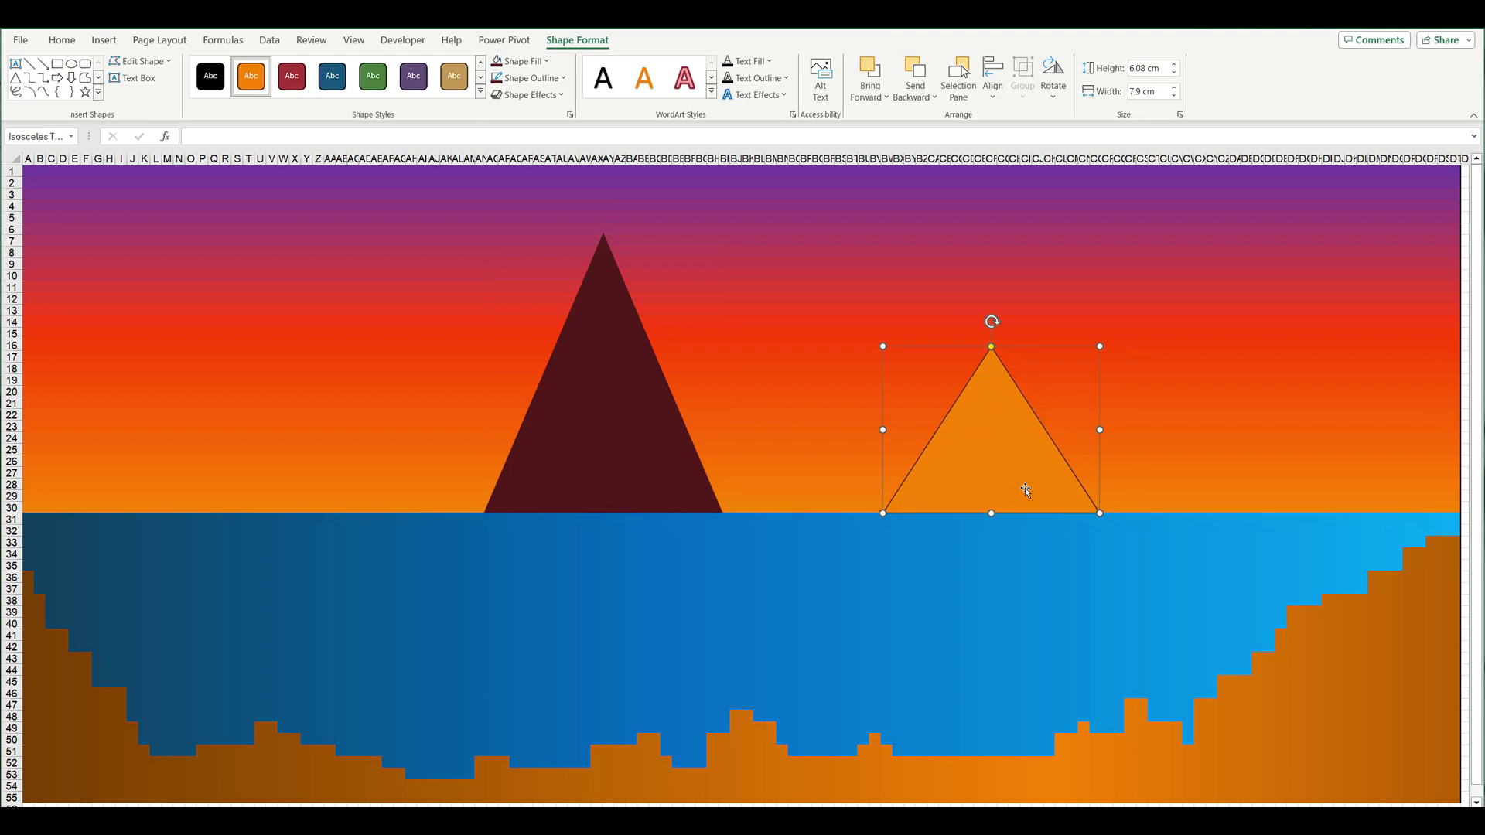
left_click(523, 61)
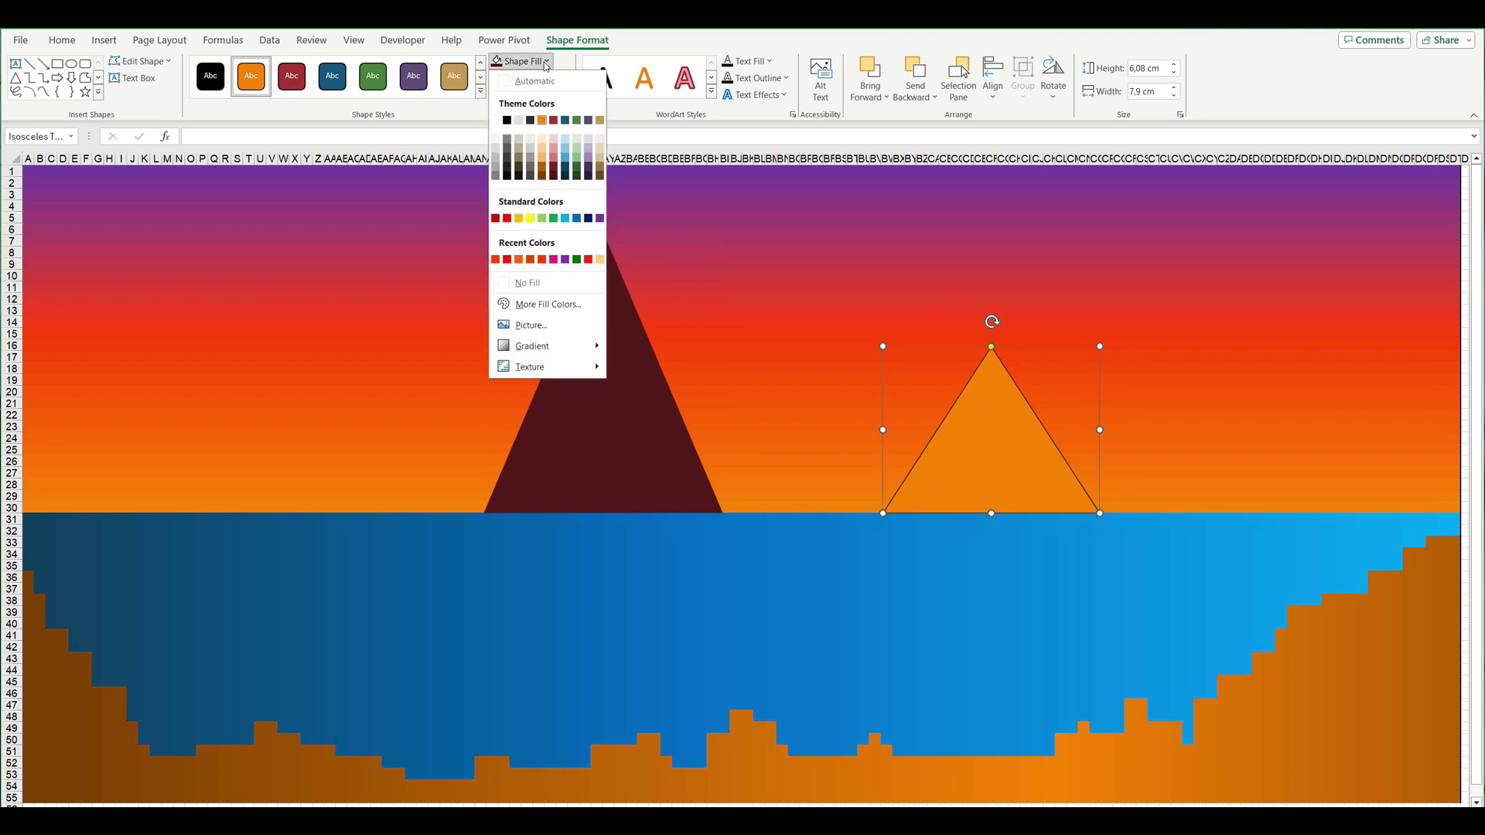
left_click(600, 175)
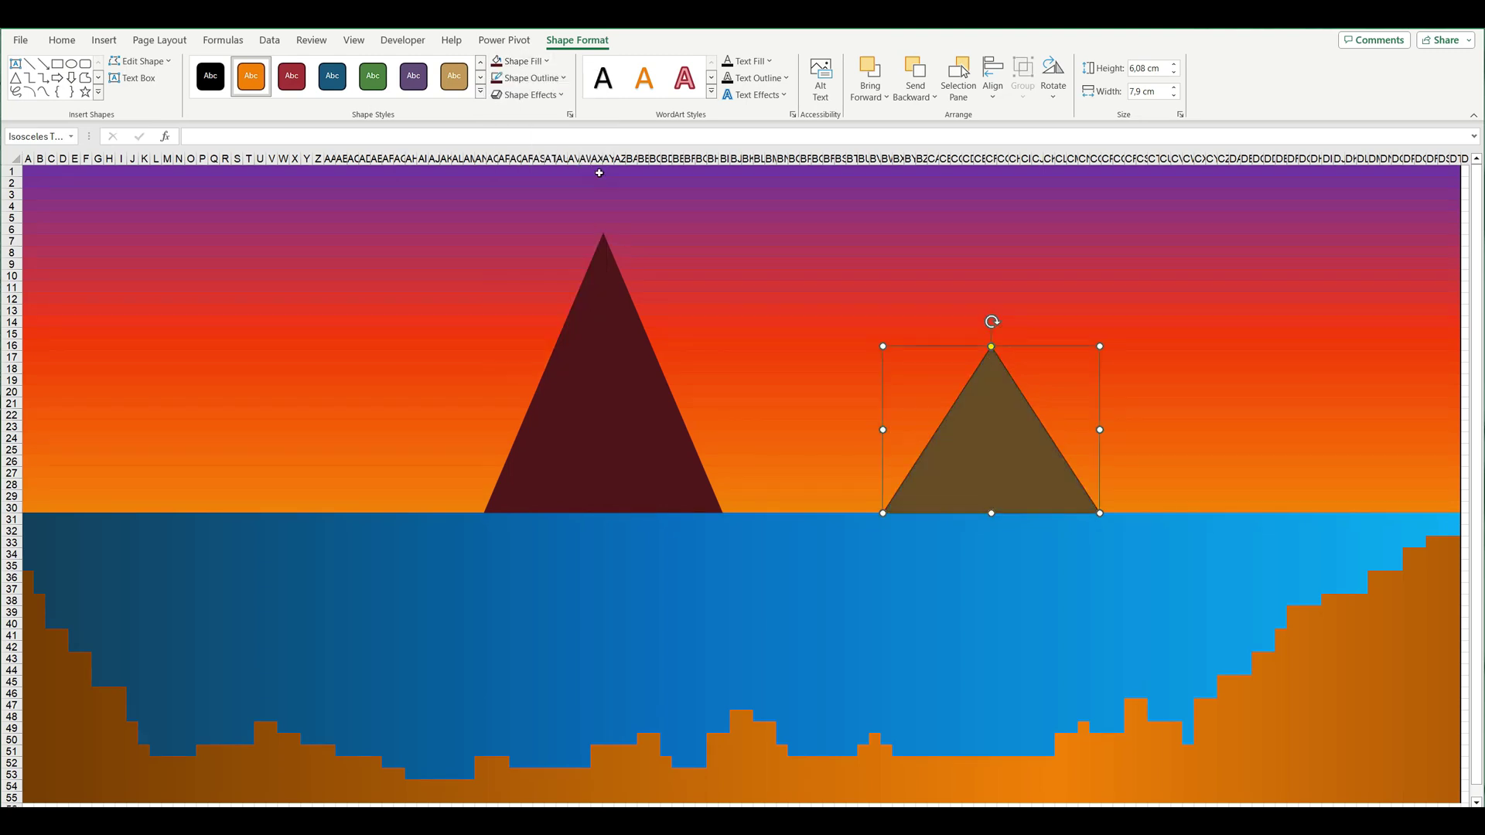
left_click(541, 78)
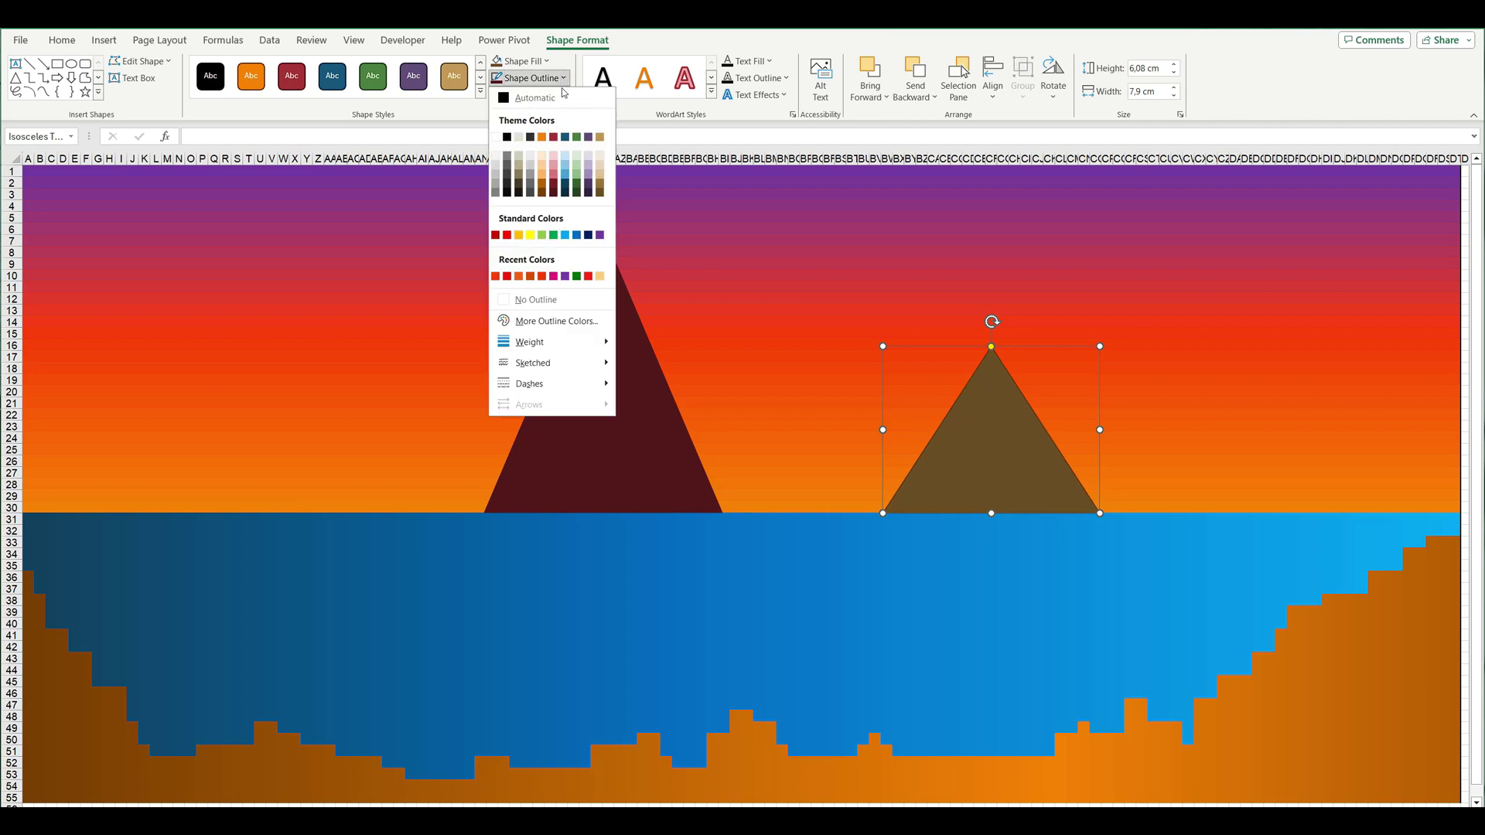
left_click(600, 193)
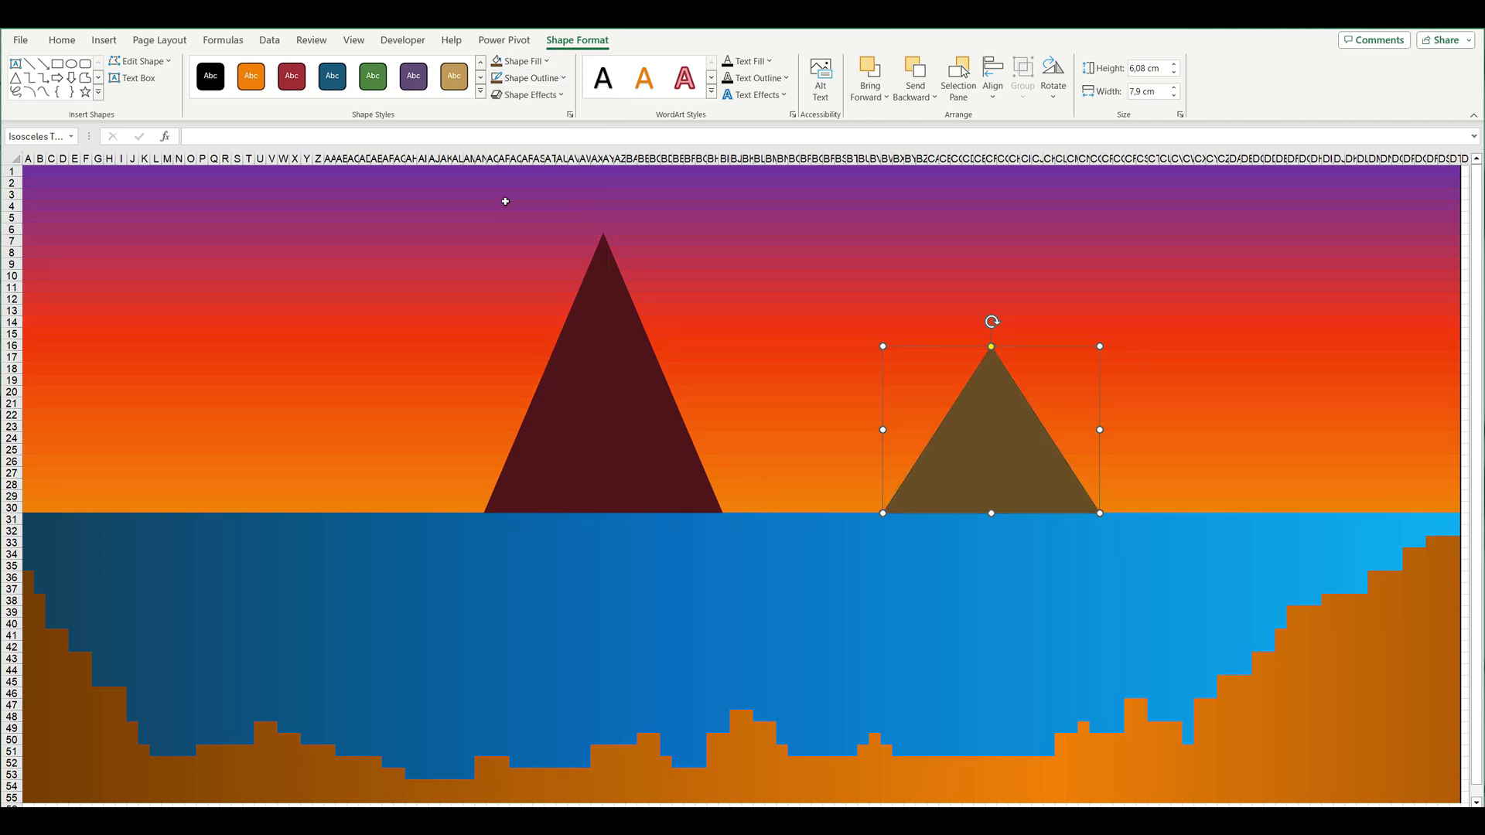
Draw a taller, narrower third triangle at right, filled and outlined dark red.
left_click(103, 40)
left_click(203, 85)
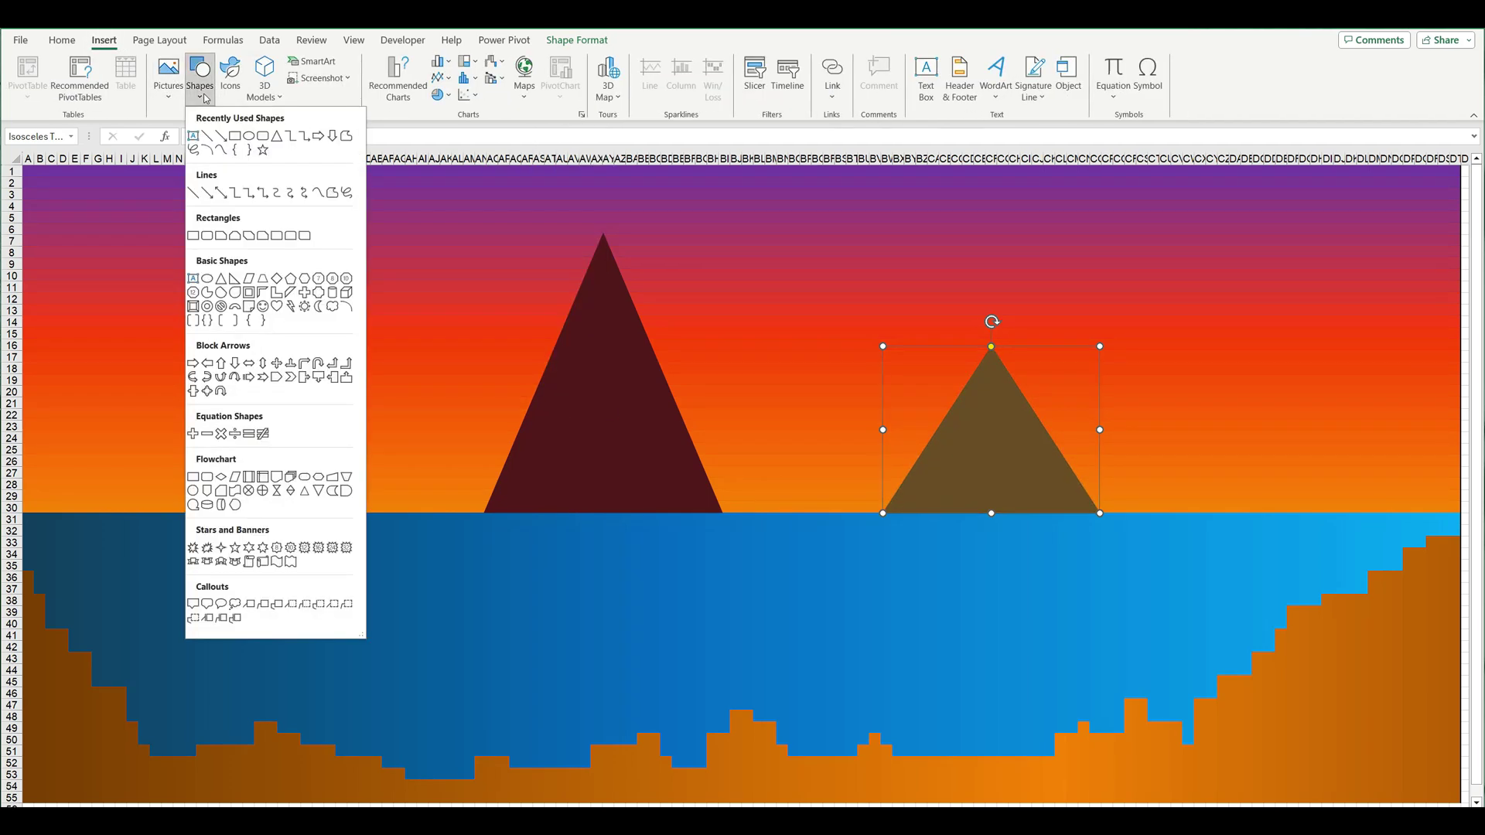
left_click(221, 279)
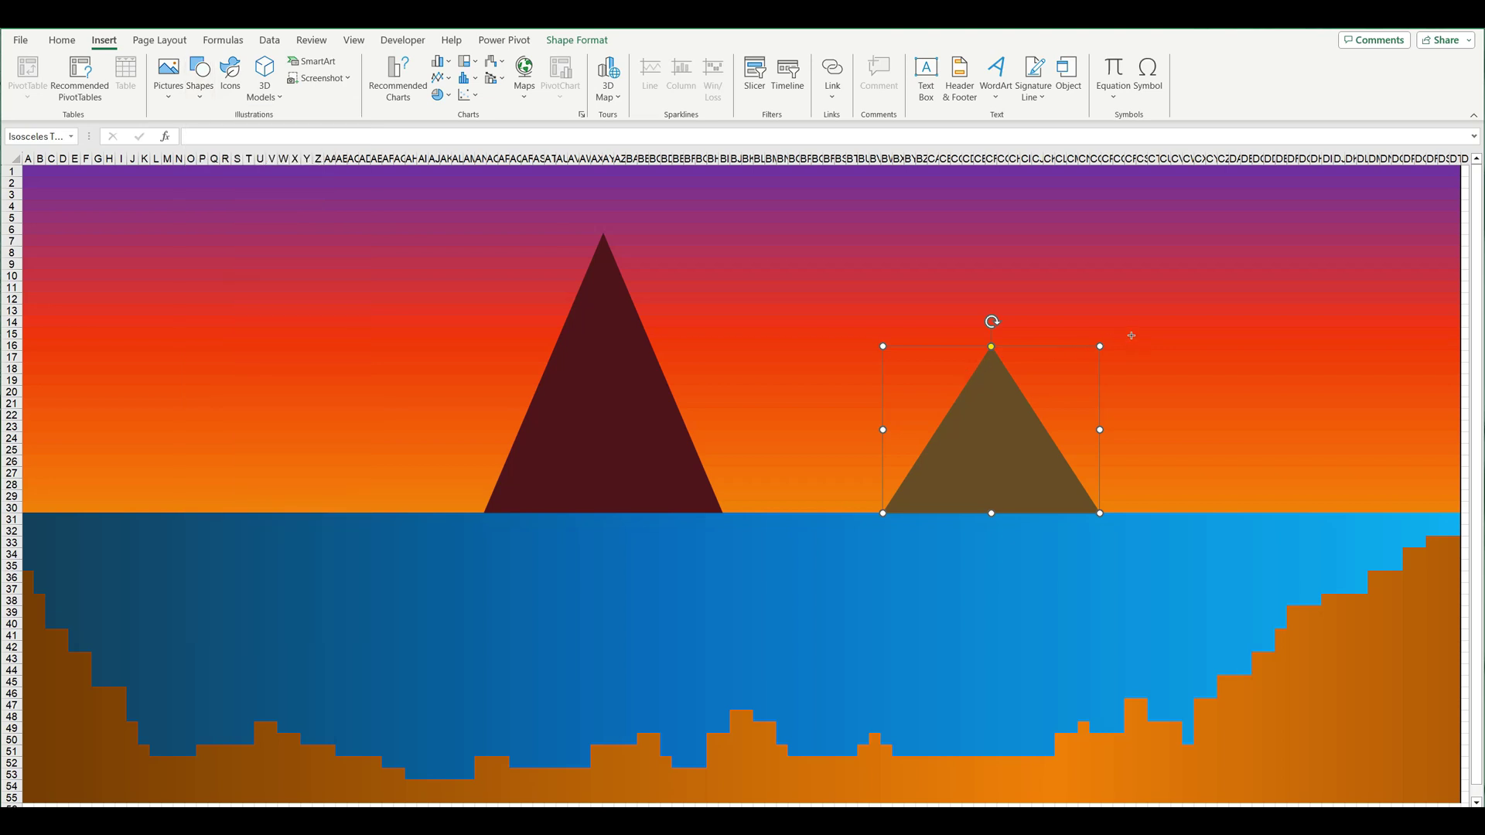
mouse_move(1133, 322)
left_mouse_down()
mouse_move(1315, 508)
mouse_move(1253, 501)
left_mouse_up()
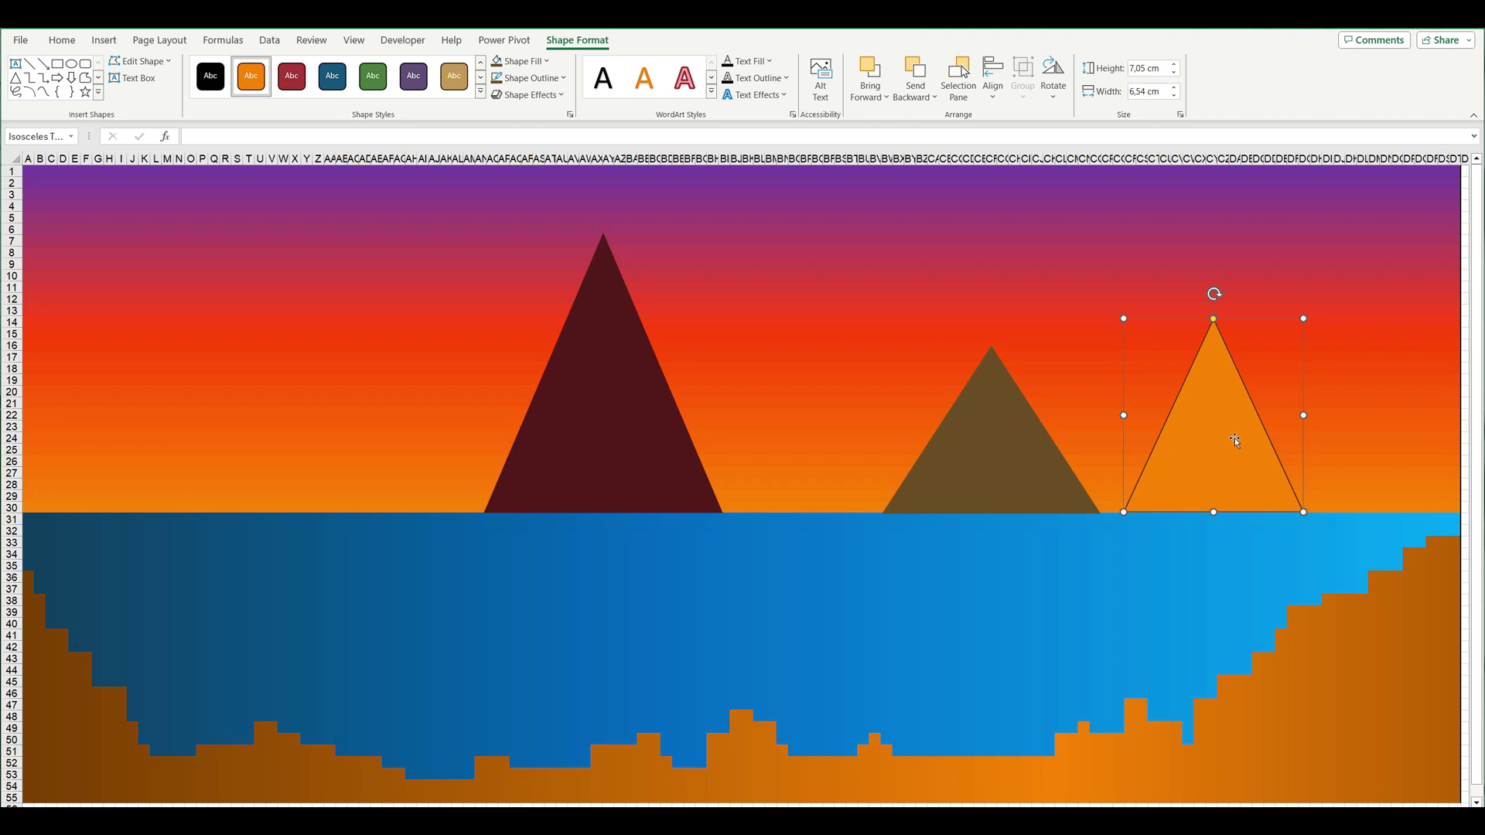
left_click_drag(1304, 317, 1291, 277)
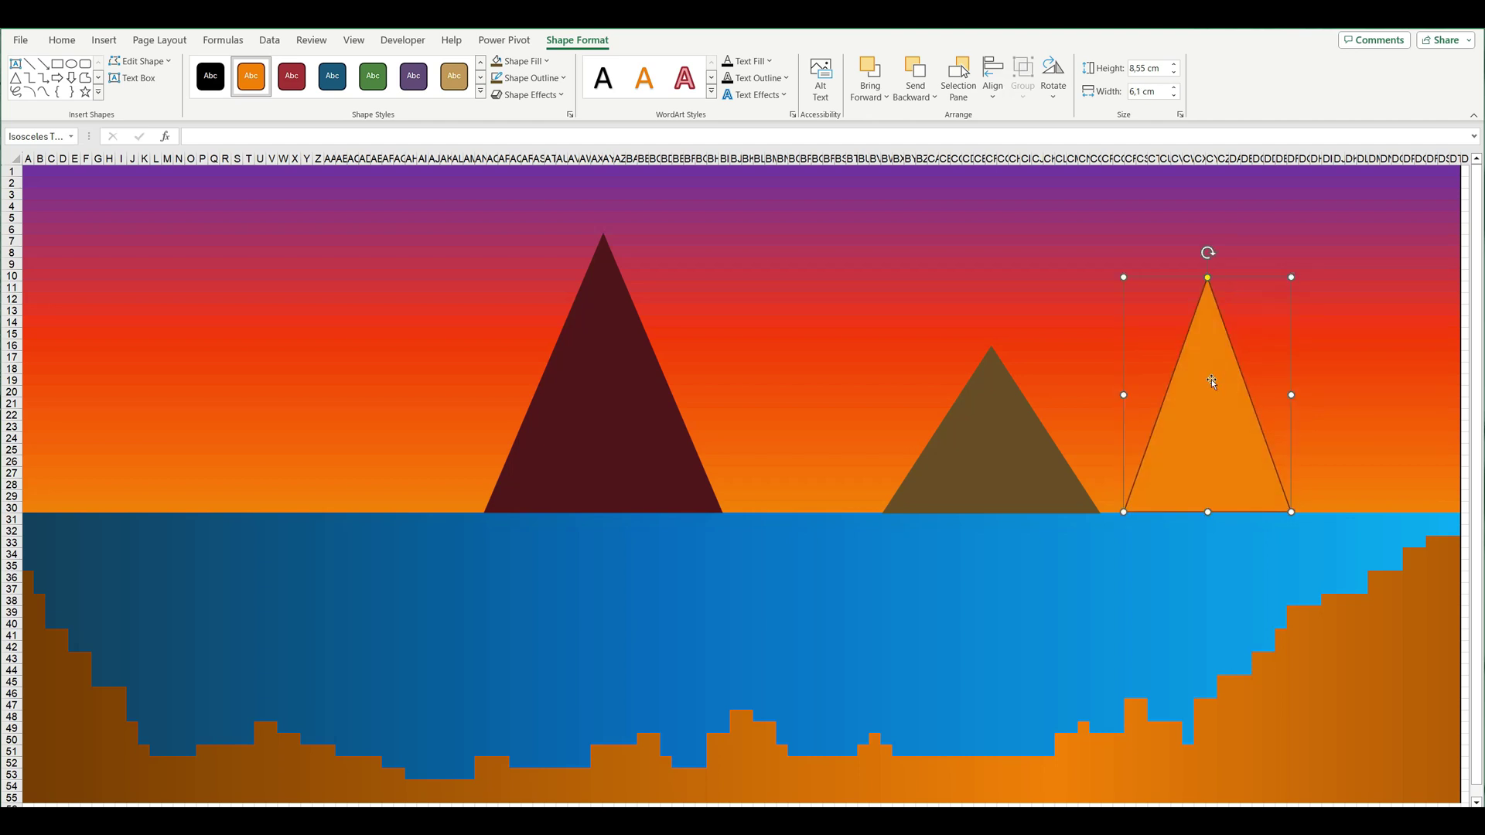
left_click_drag(1212, 379, 1209, 379)
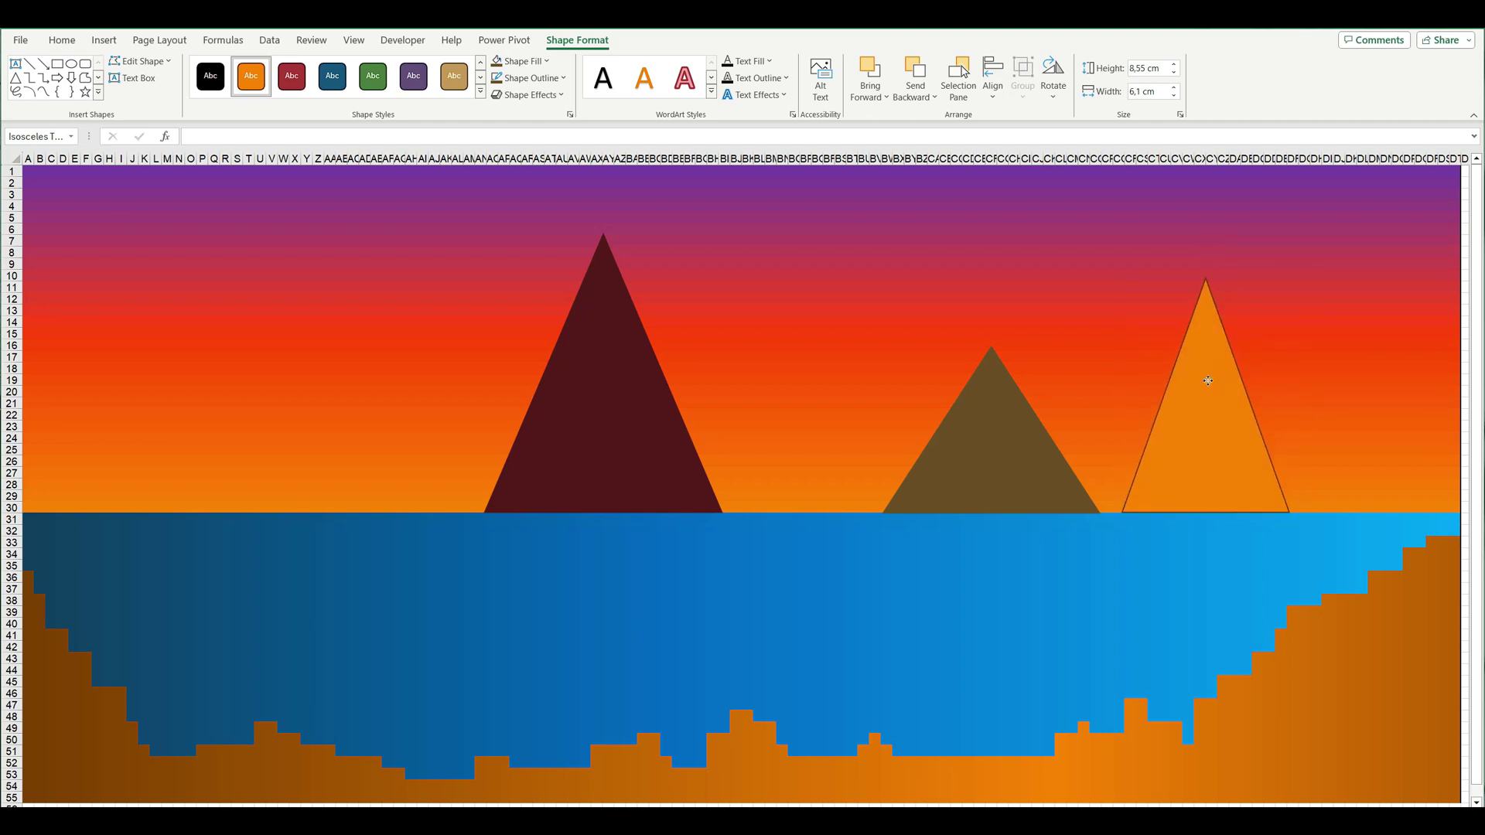
left_click(548, 62)
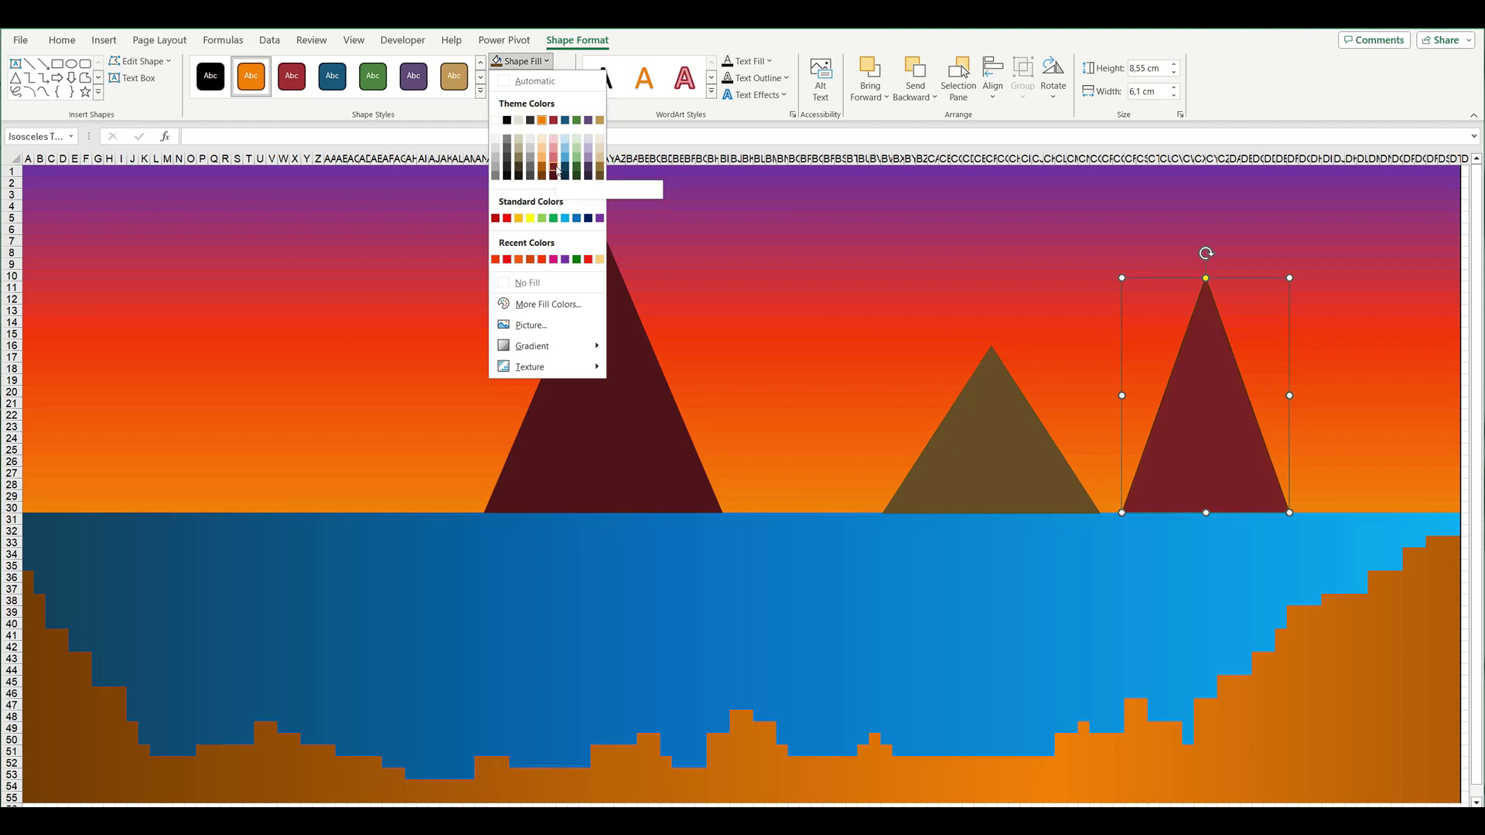
left_click(557, 170)
left_click(530, 78)
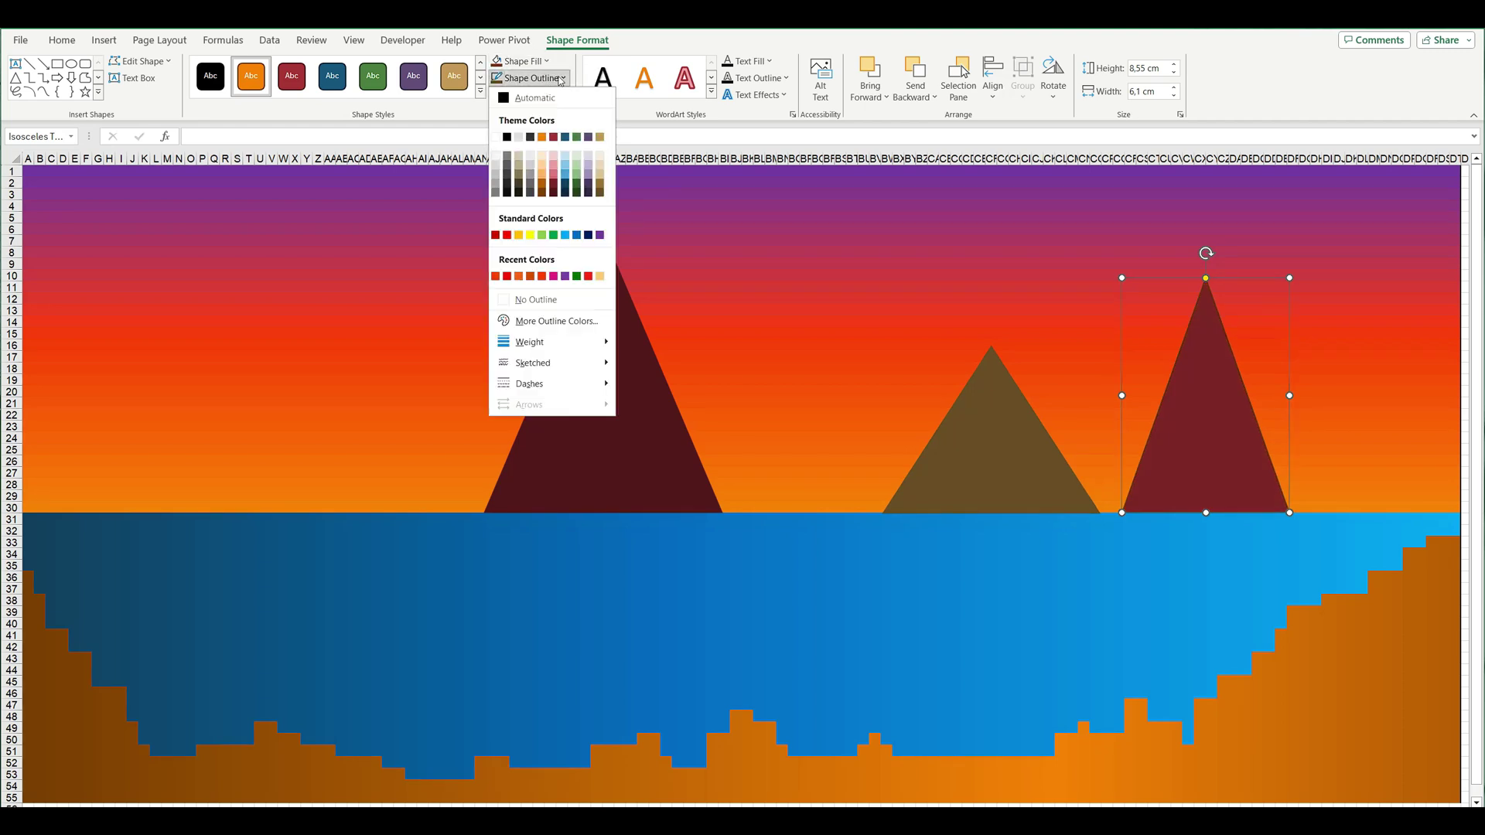
left_click(554, 184)
left_click(768, 299)
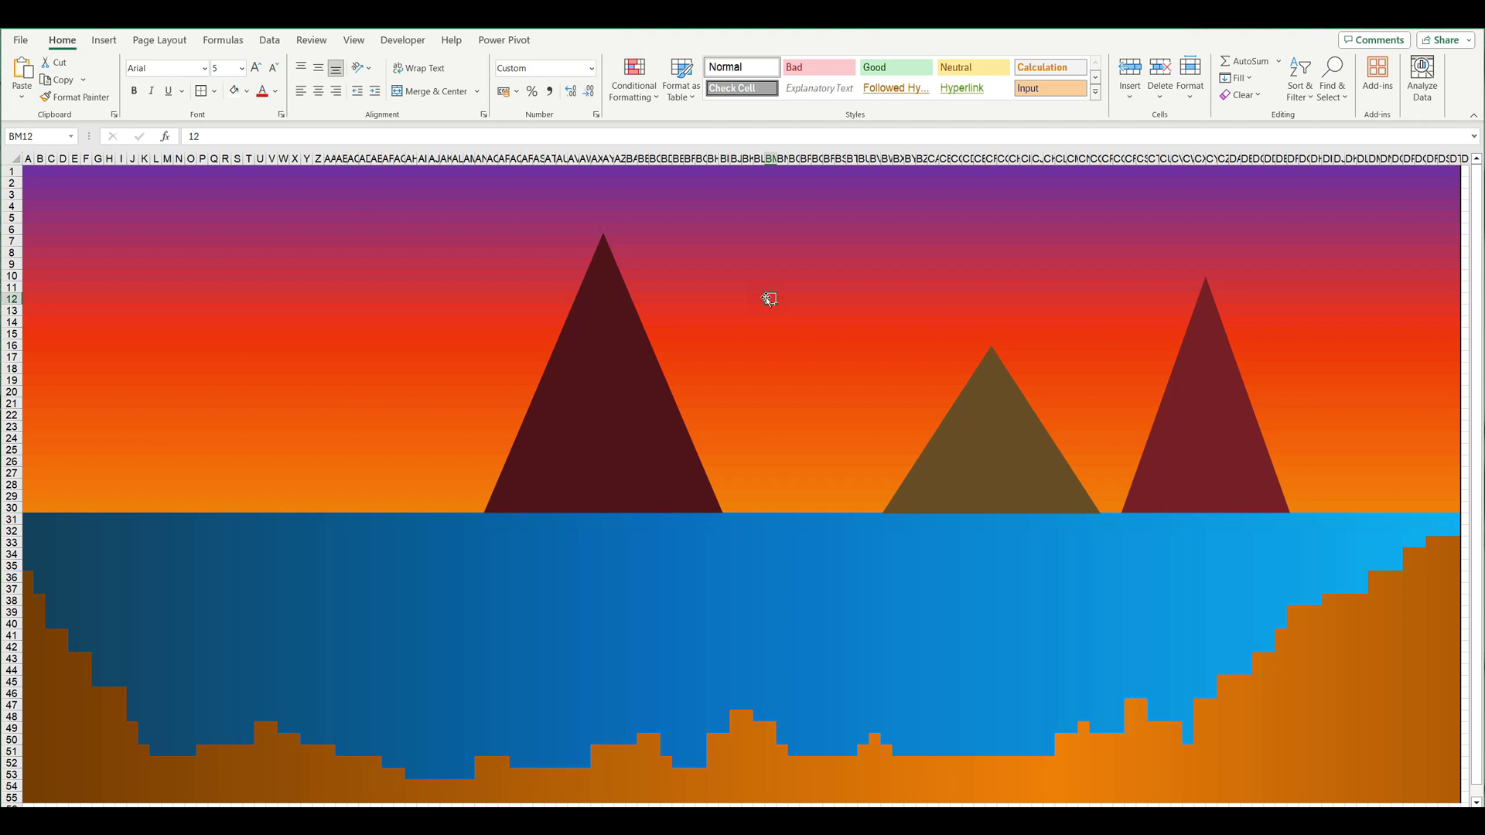
Draw a round Partial Circle and shape it into a half-circle, flat edge down.
left_click(115, 45)
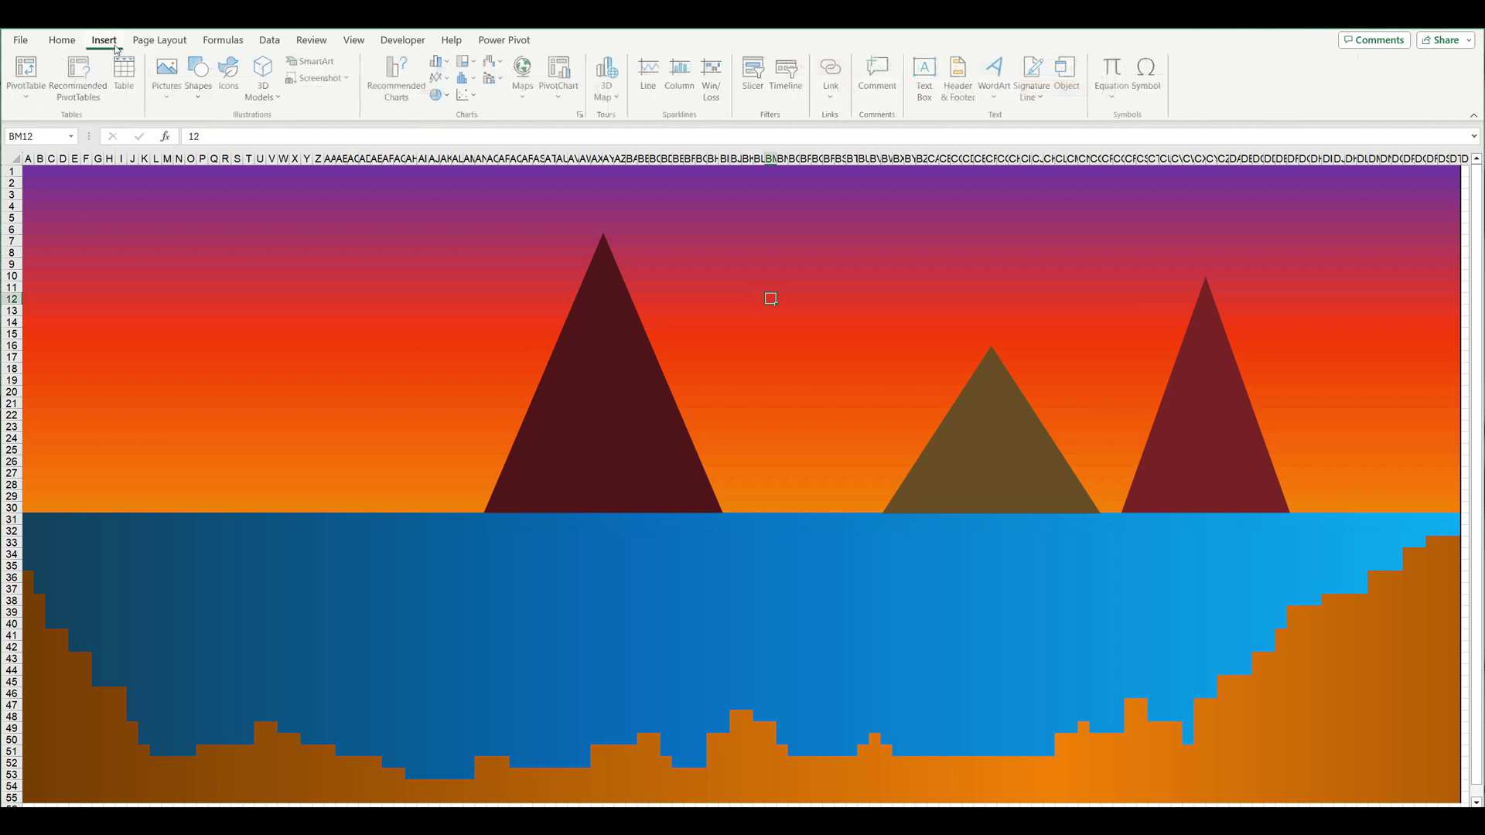
left_click(203, 99)
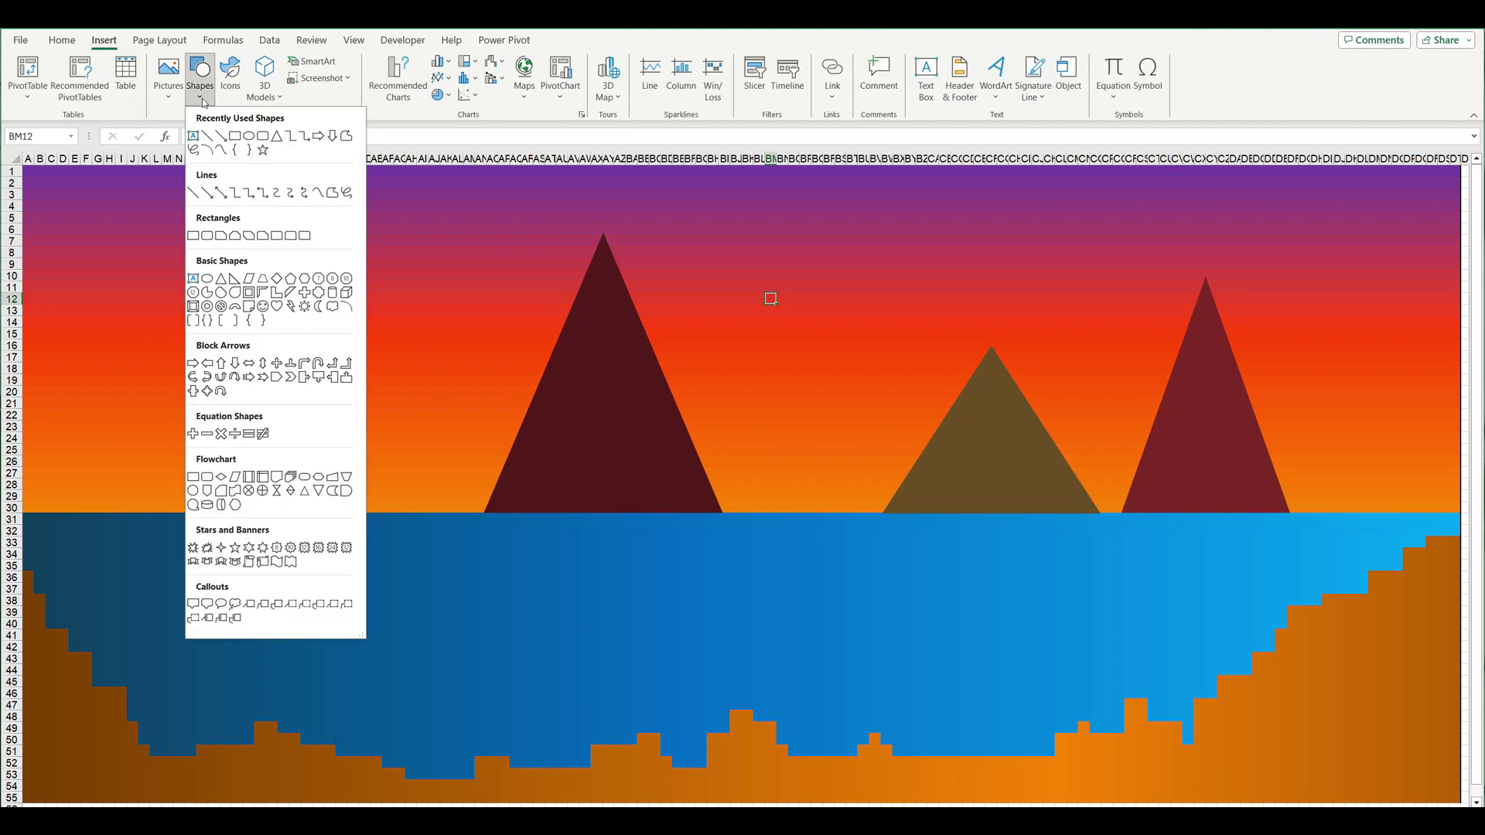
left_click(207, 294)
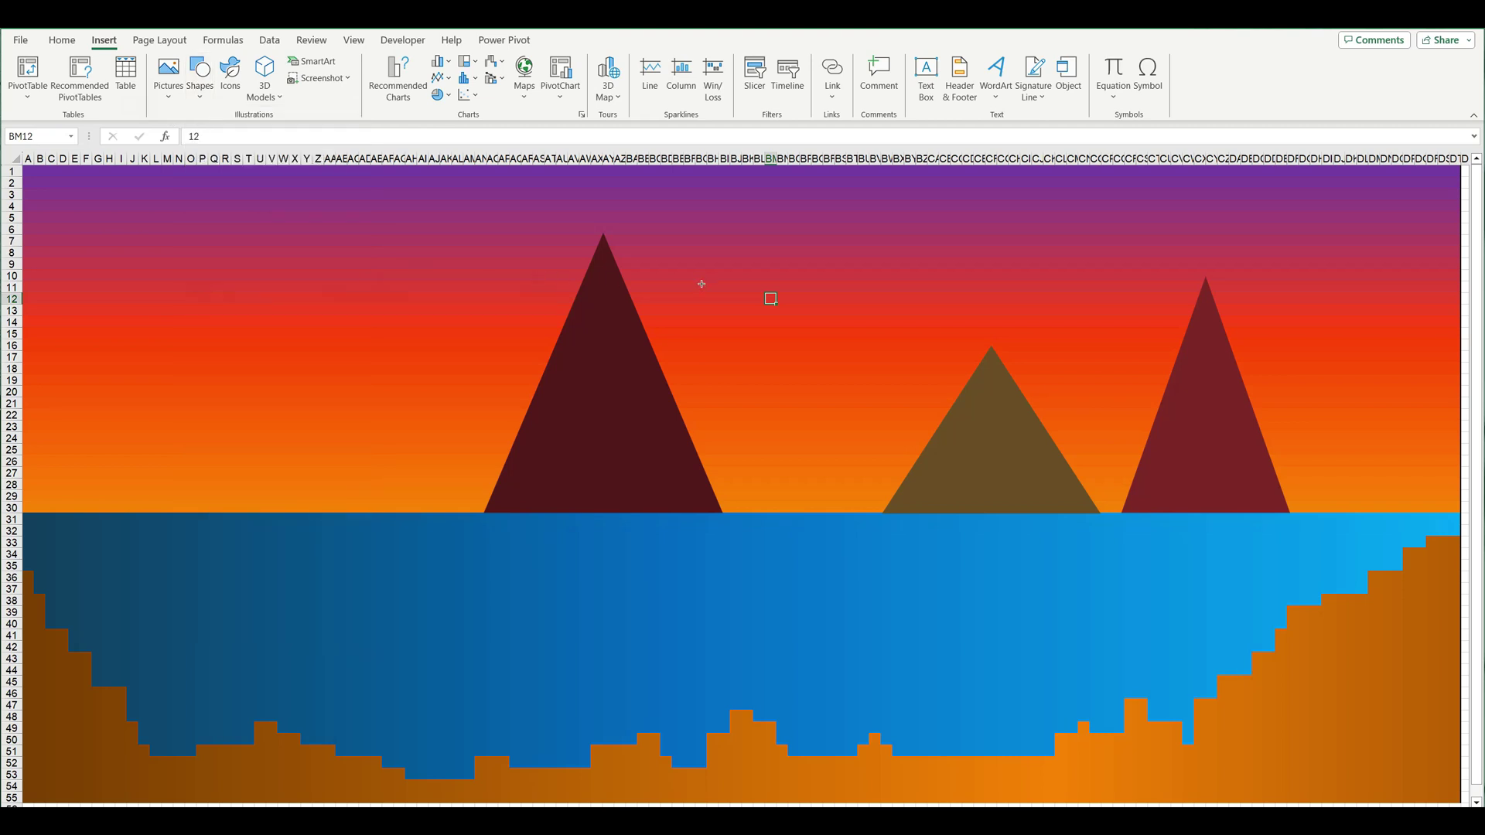
key("shift")
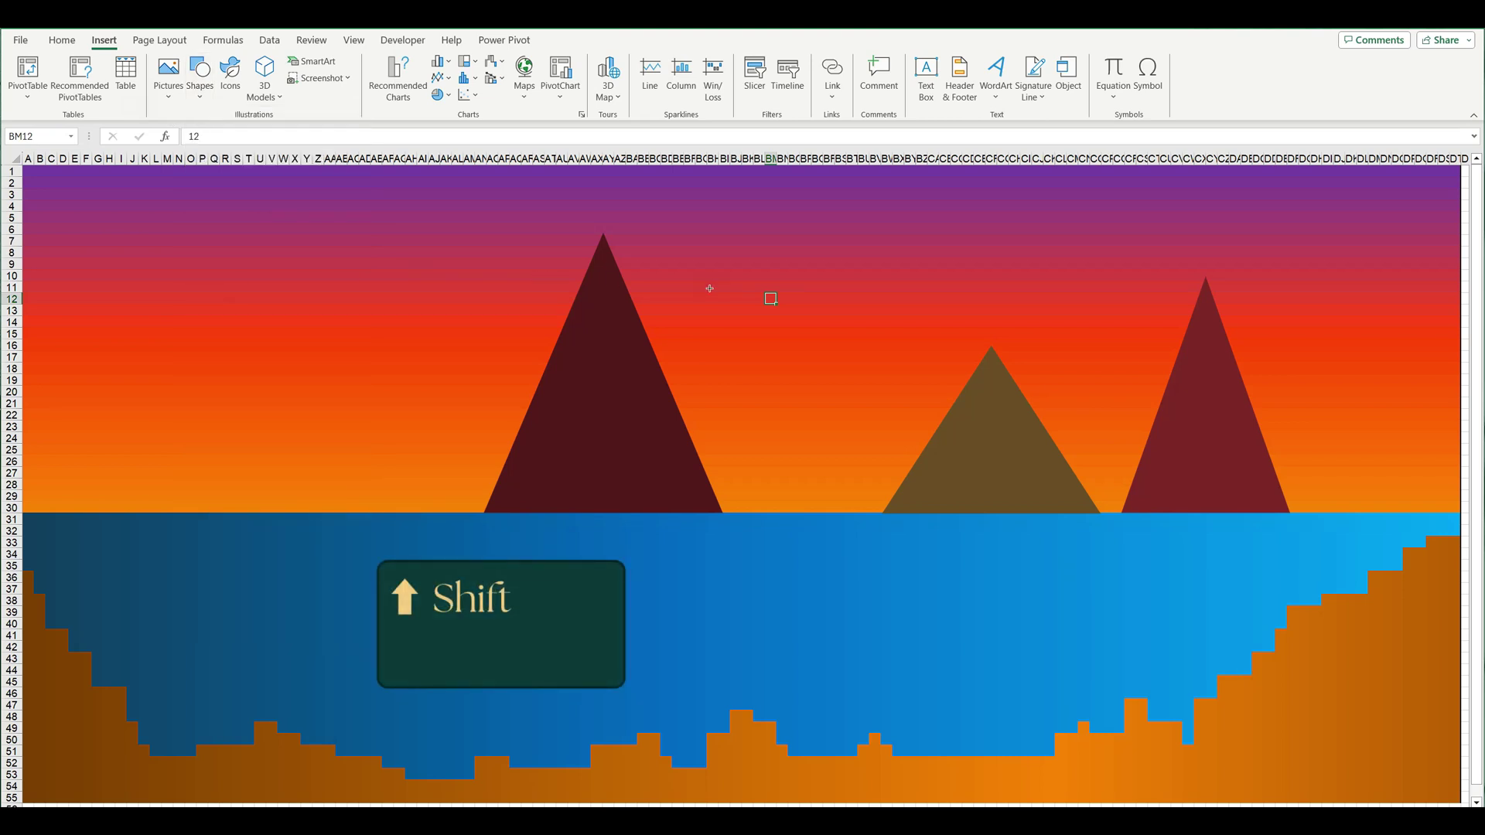
left_click_drag(709, 288, 997, 499)
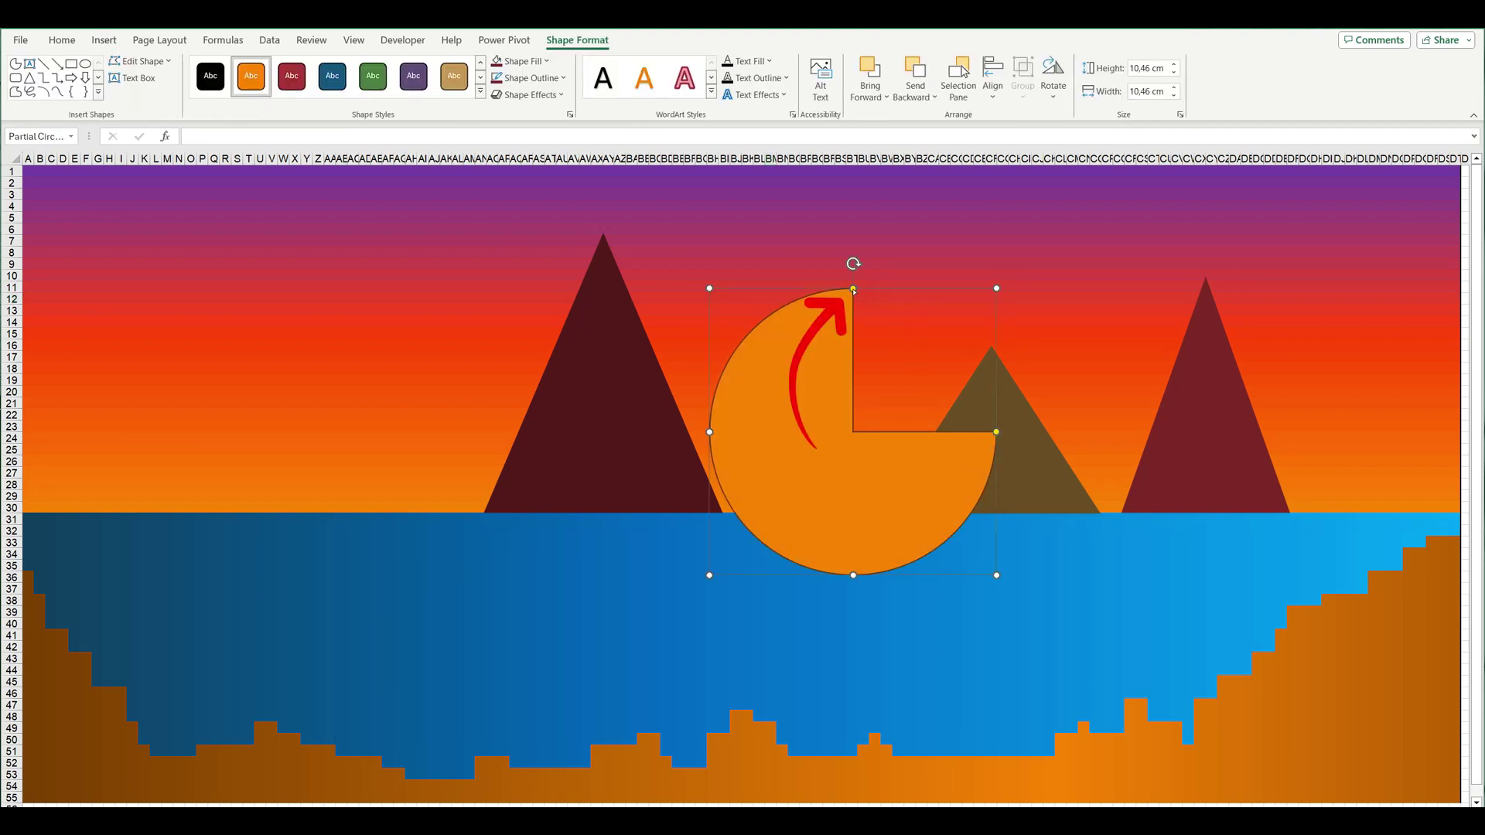
mouse_move(854, 289)
left_mouse_down()
mouse_move(696, 367)
mouse_move(666, 434)
left_mouse_up()
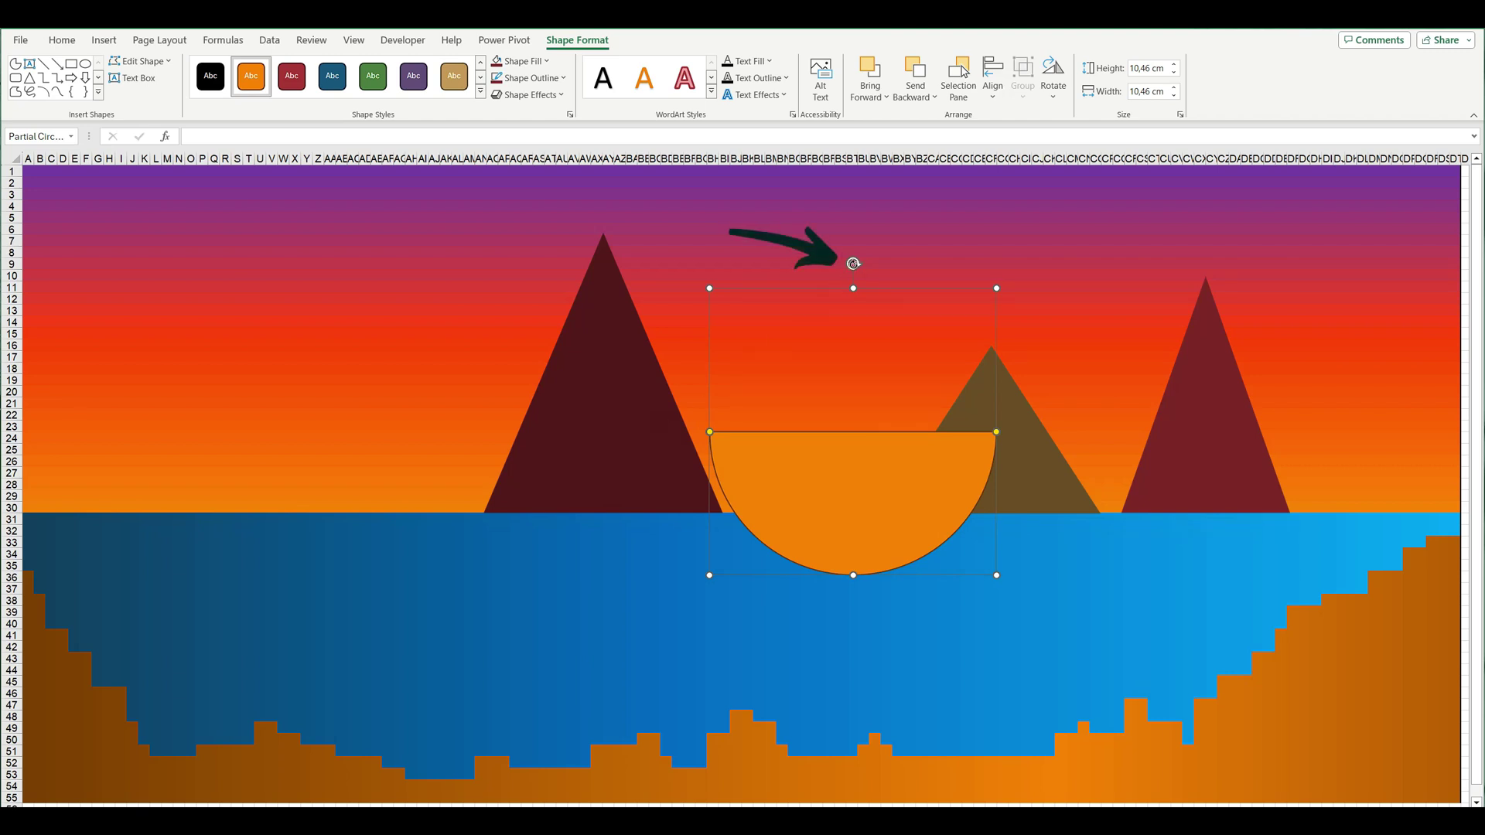
mouse_move(853, 264)
left_mouse_down()
mouse_move(938, 491)
mouse_move(853, 552)
left_mouse_up()
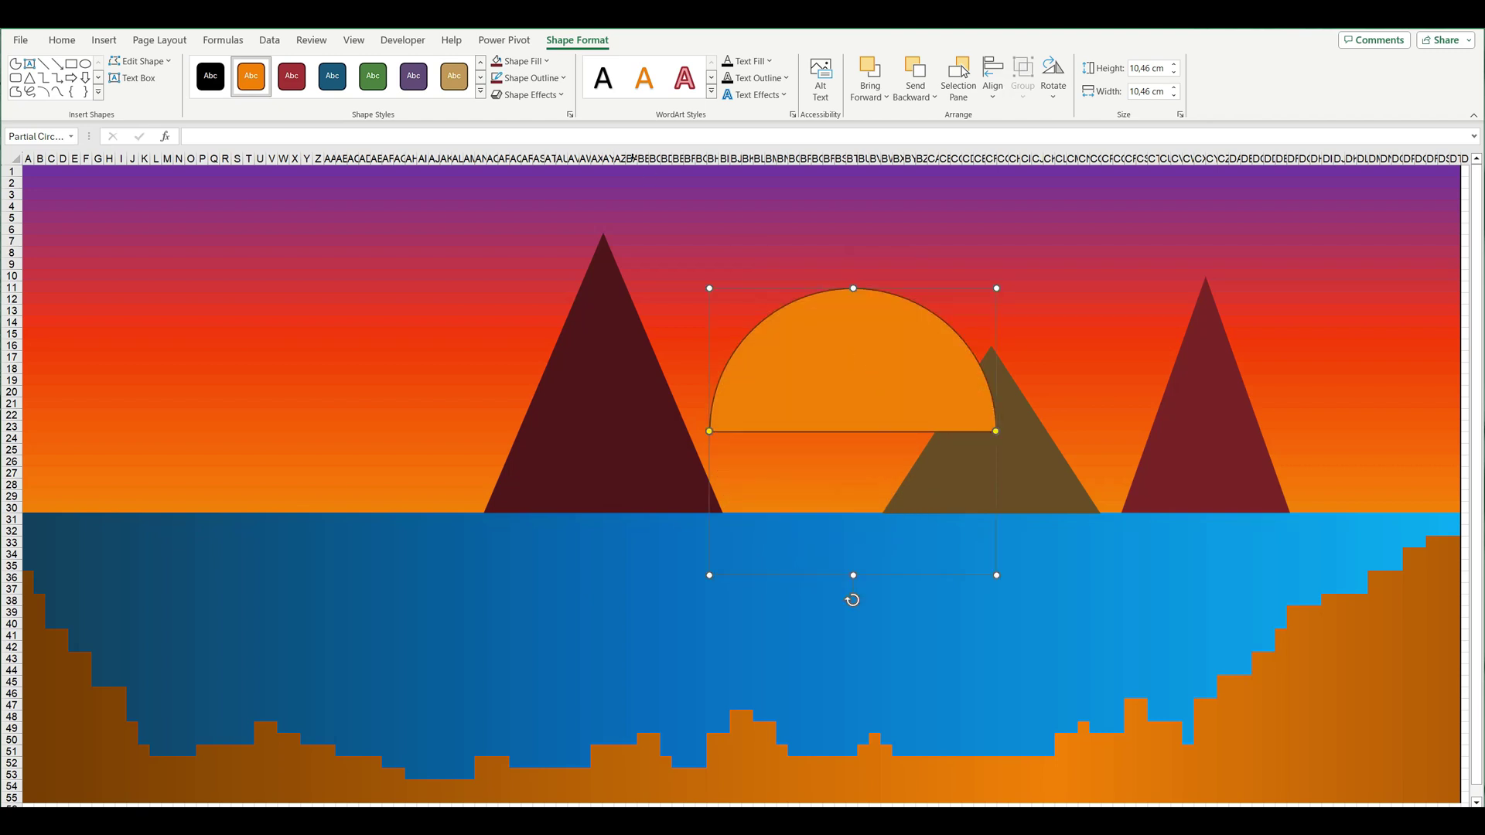
Fill the half-circle custom pale yellow, remove its outline, and set it on the horizon.
left_click(548, 62)
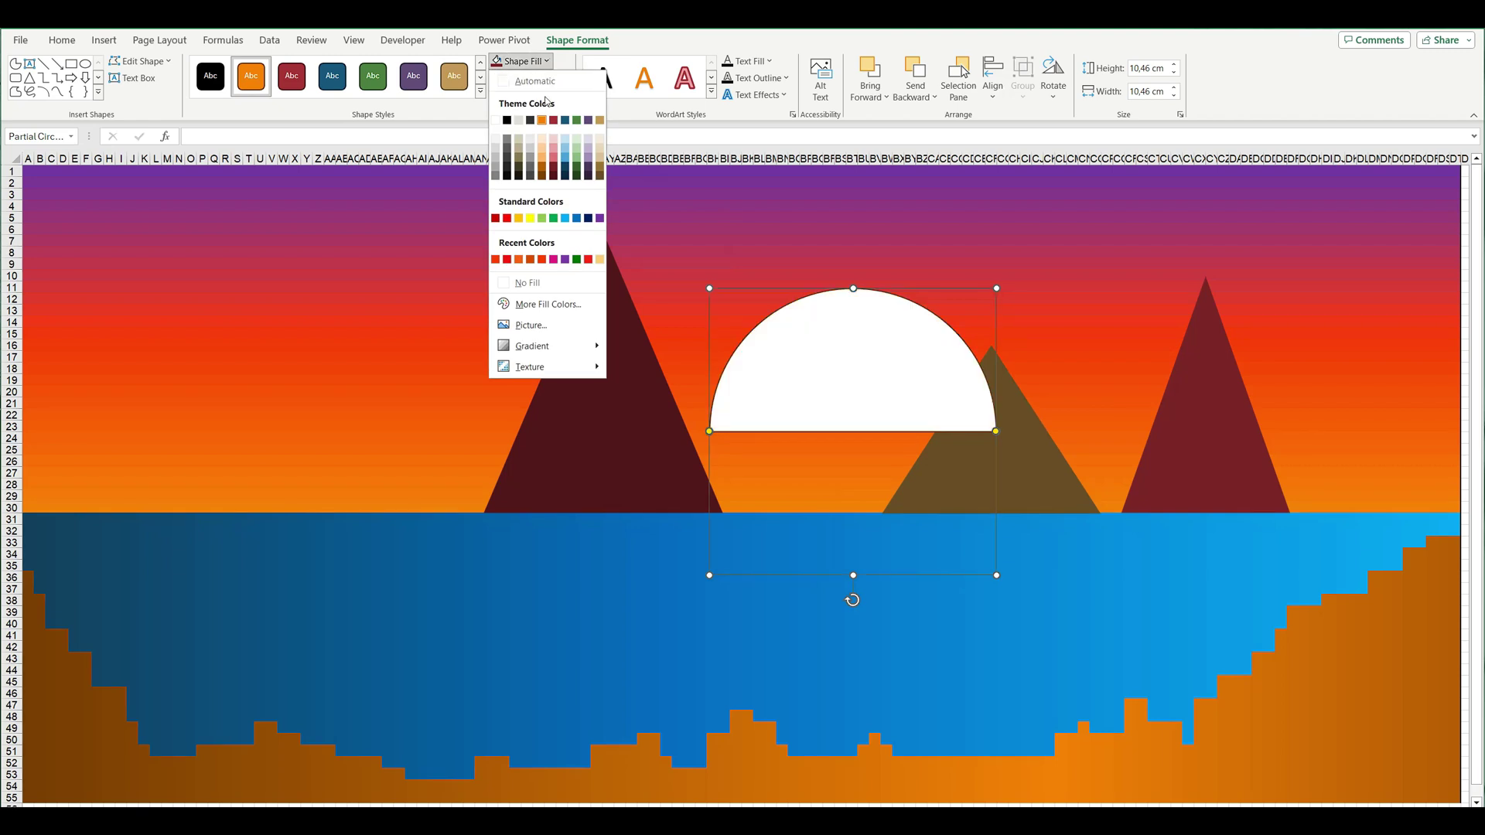
left_click(557, 309)
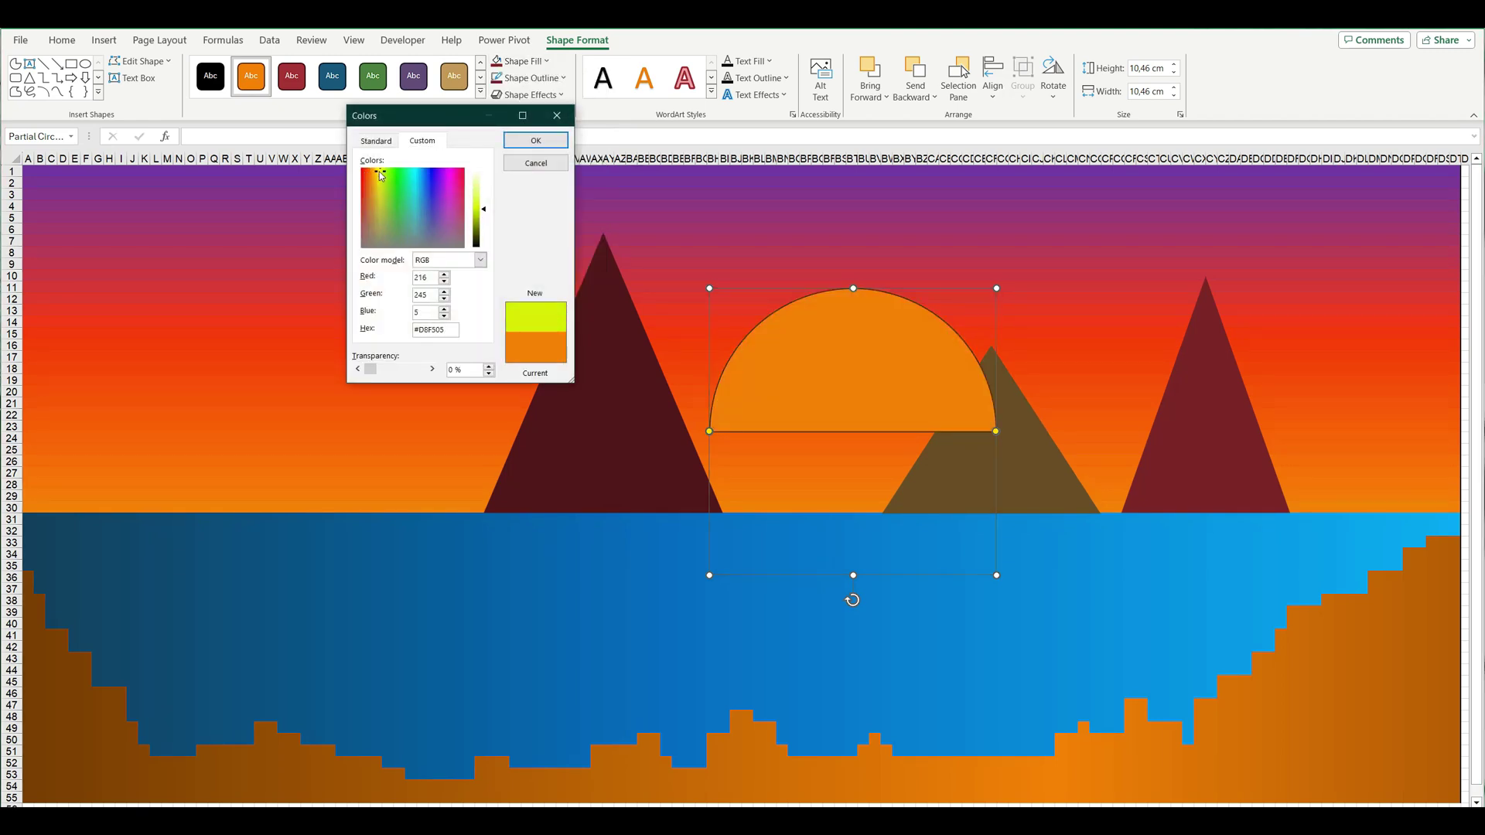
left_click_drag(384, 184, 377, 176)
left_click_drag(484, 210, 482, 195)
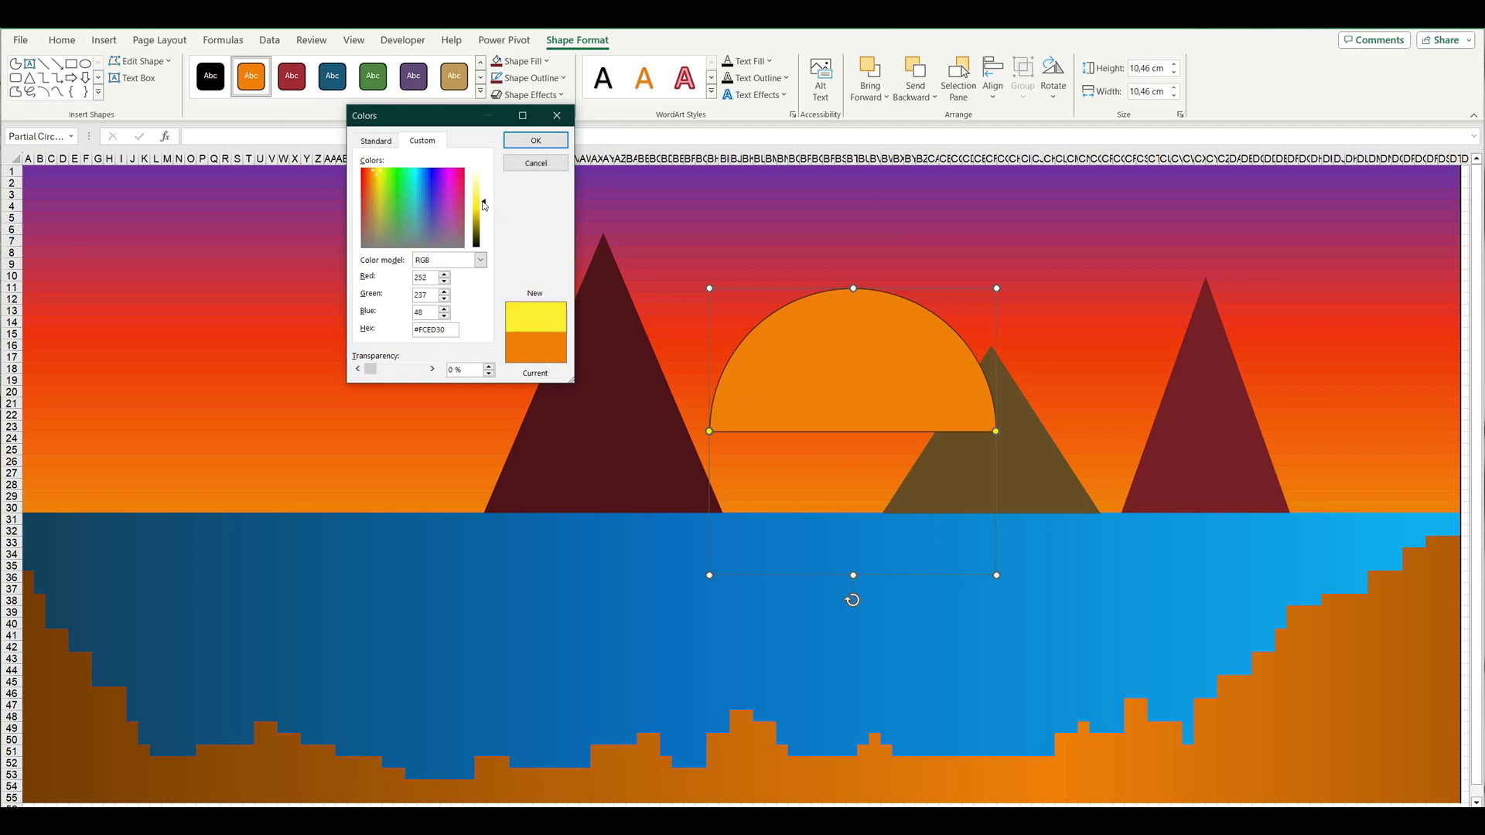
left_click(535, 140)
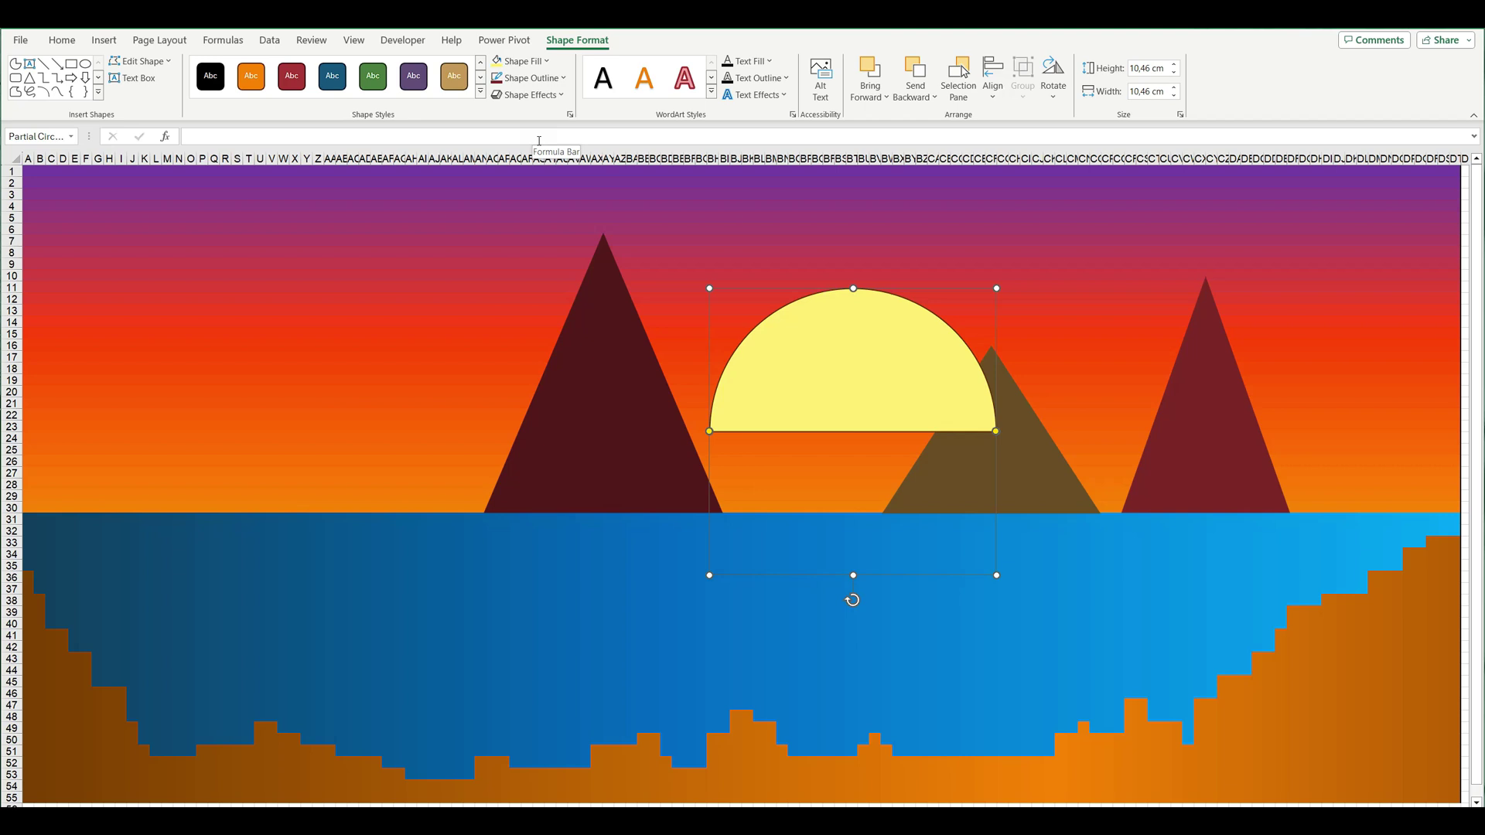
left_click(551, 78)
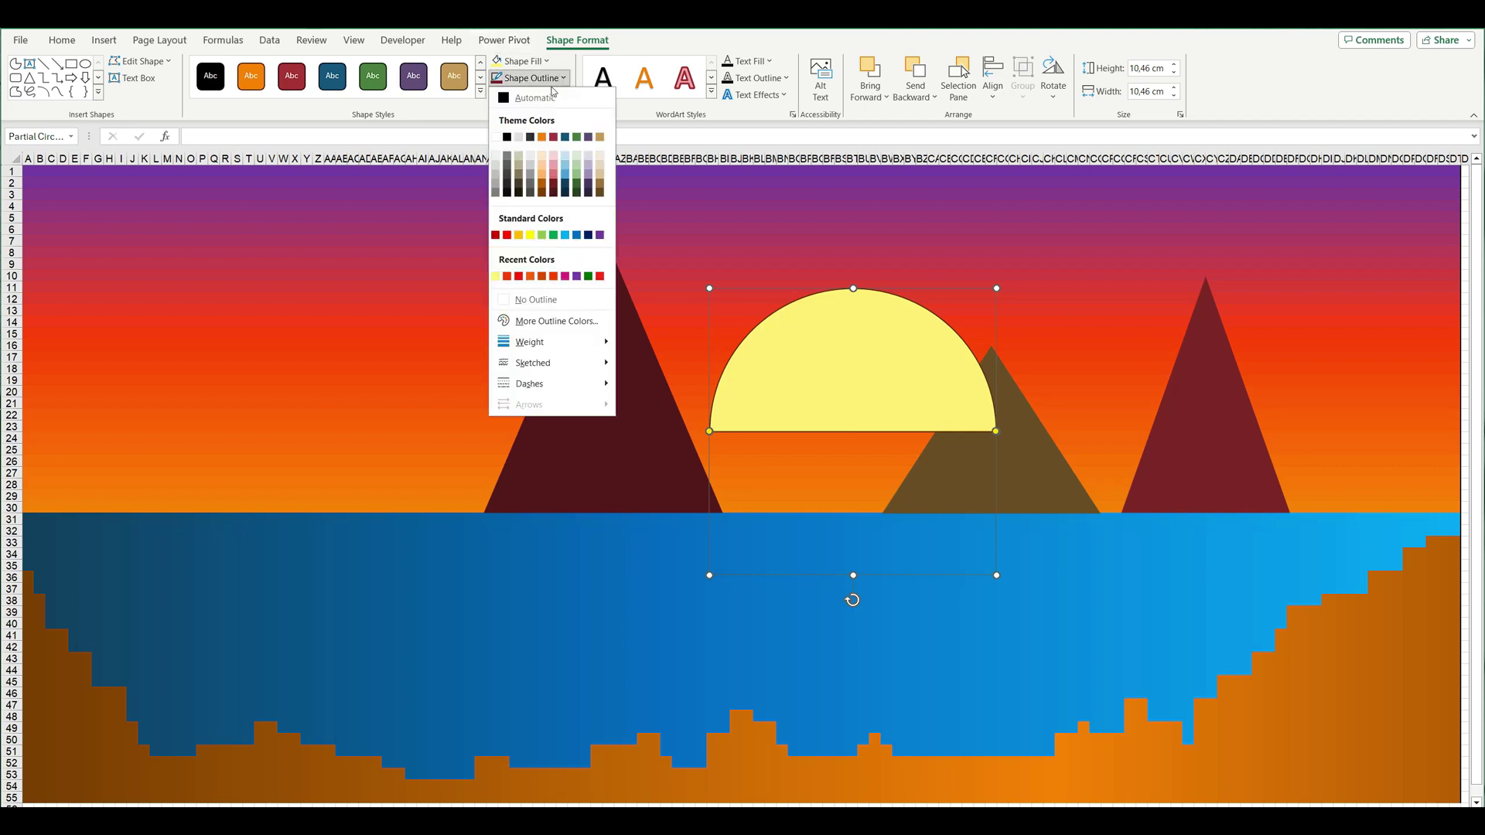
left_click(541, 300)
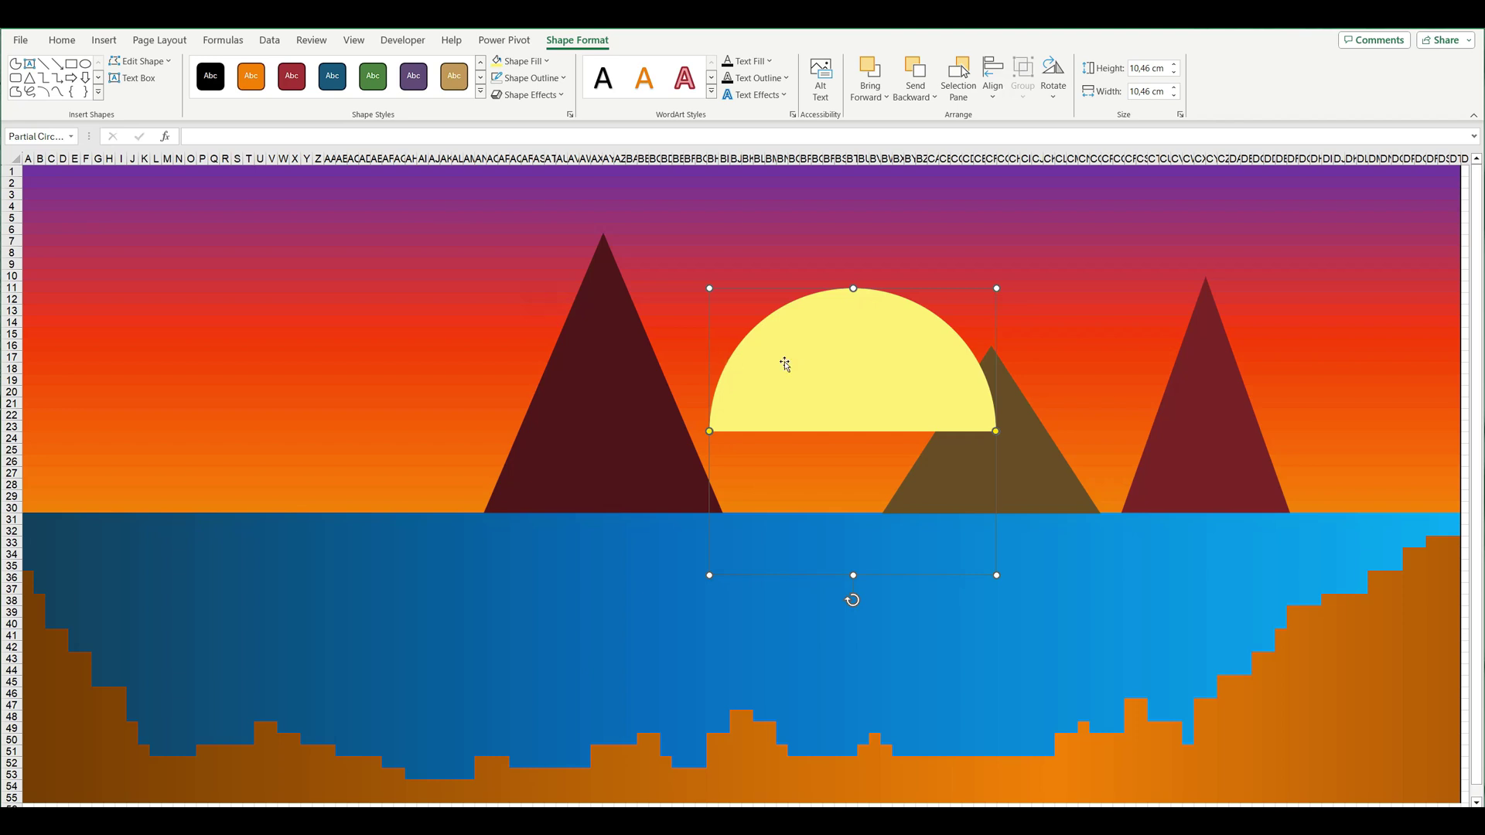
left_click_drag(864, 369, 822, 446)
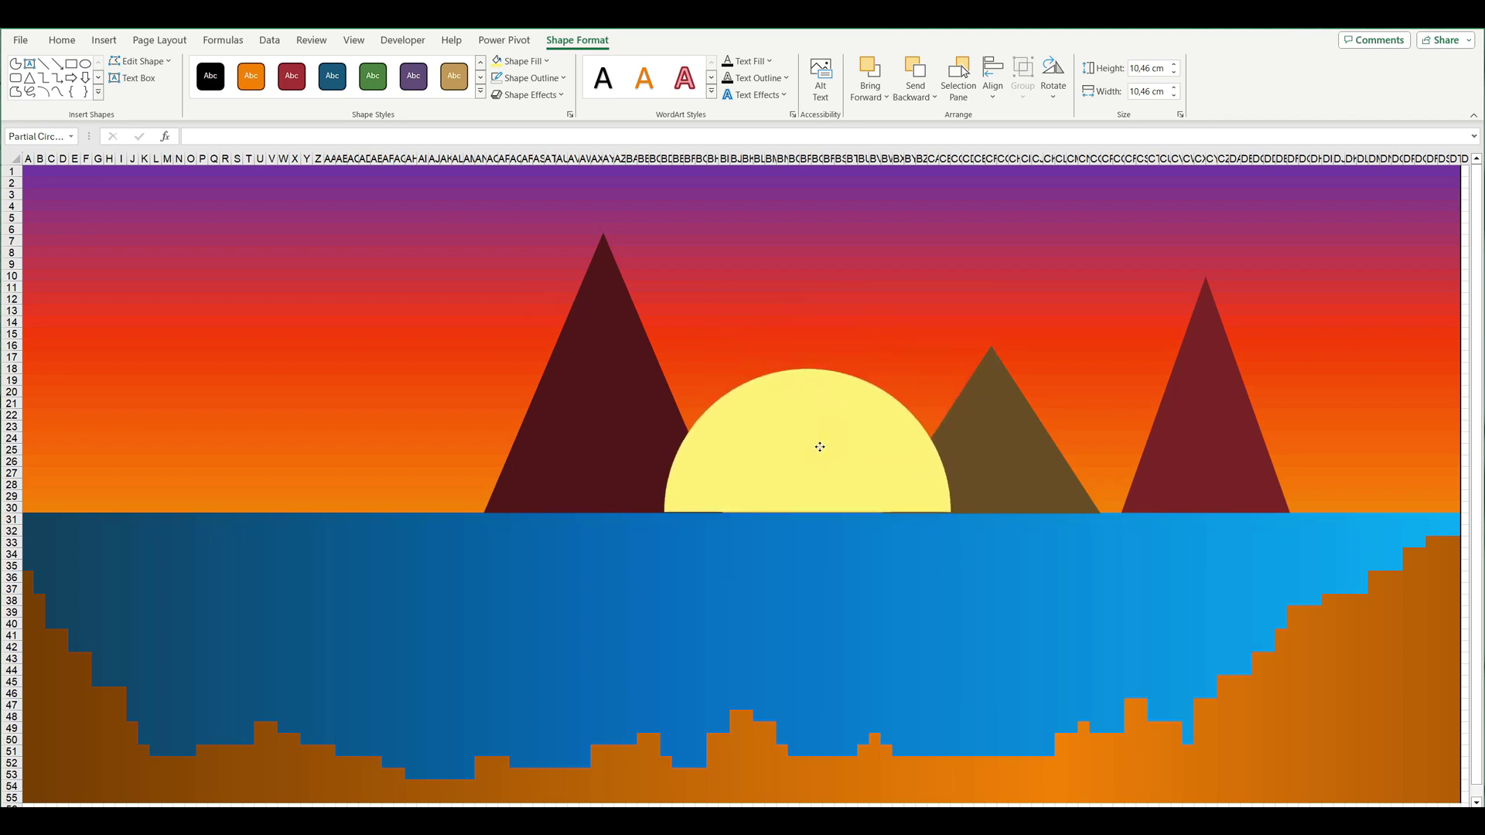
left_click_drag(822, 445, 820, 452)
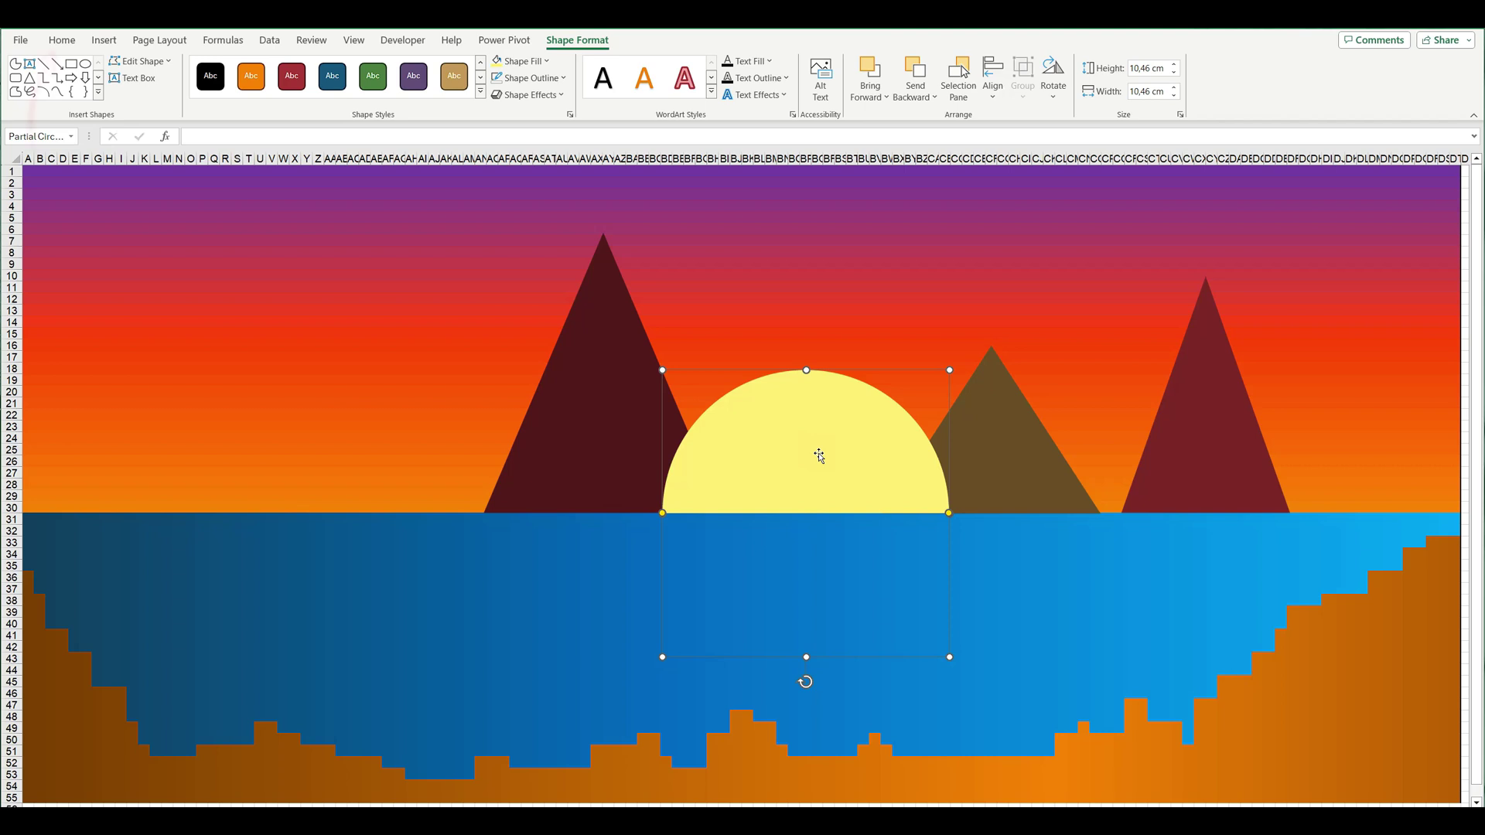
Drag Partial Circle 8 to the bottom of the Selection Pane, behind the three triangles.
left_click(62, 40)
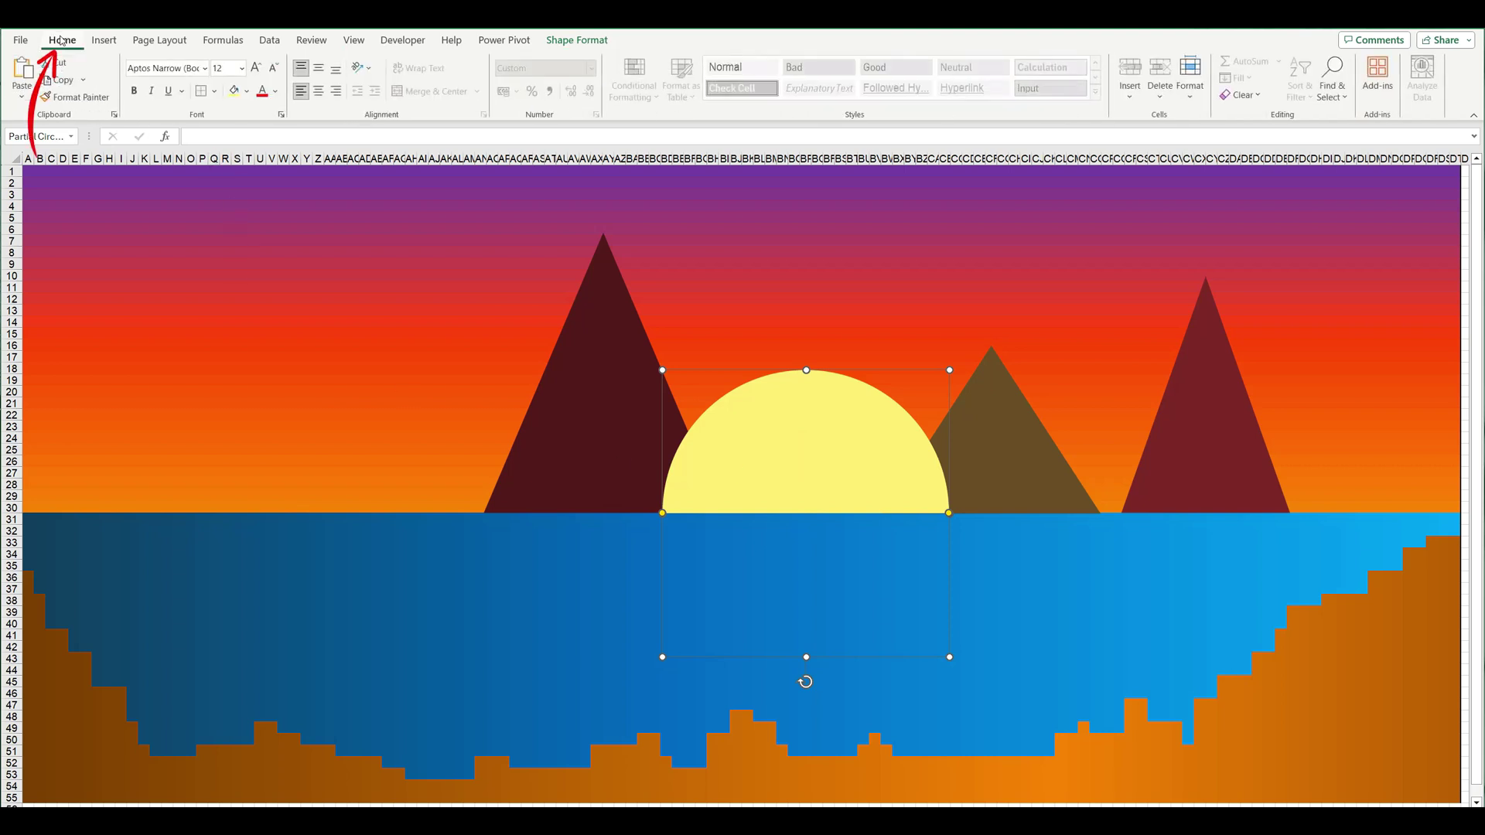
left_click(1331, 86)
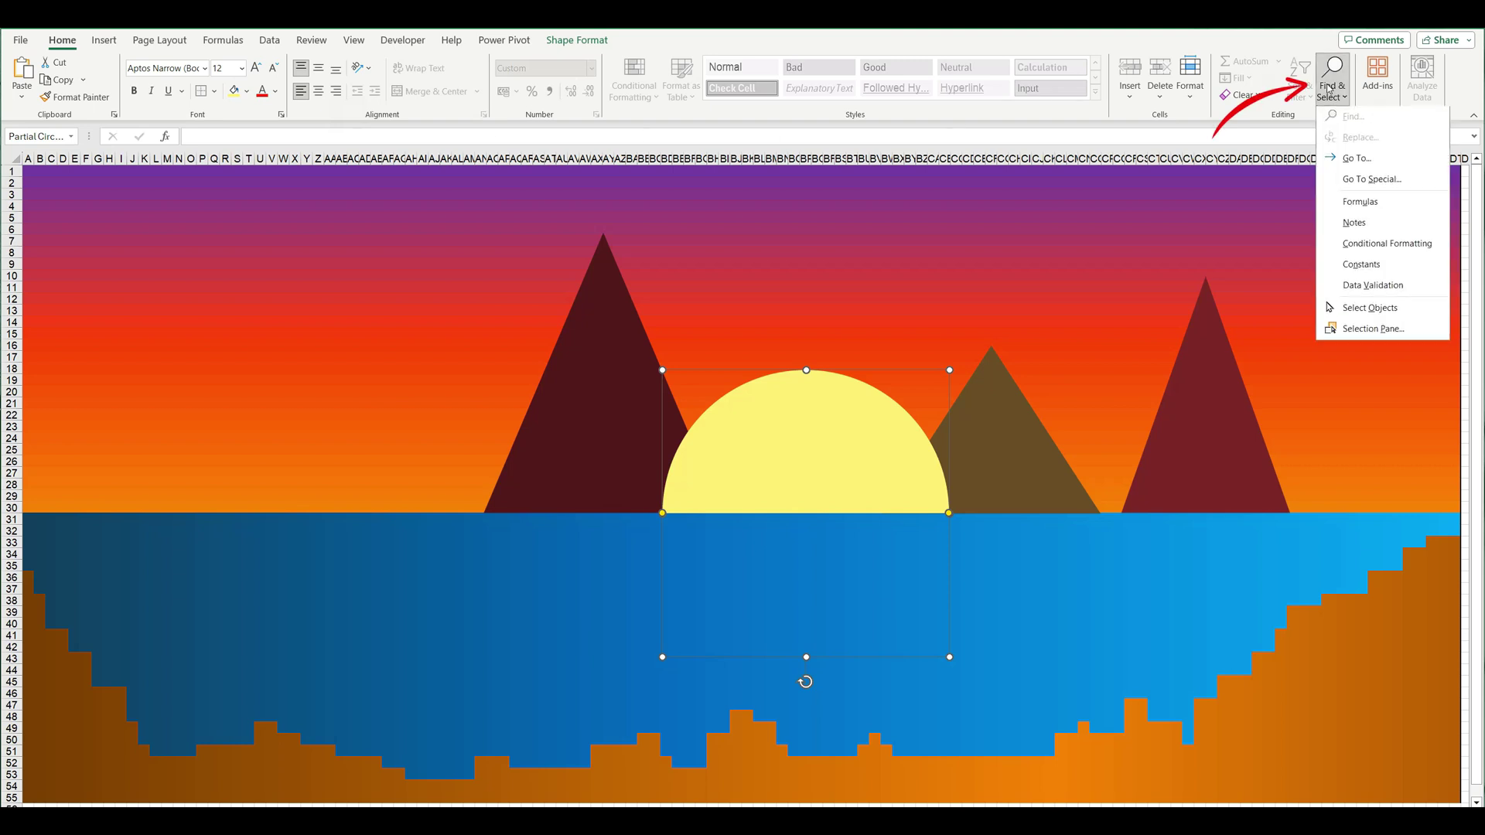
left_click(1418, 327)
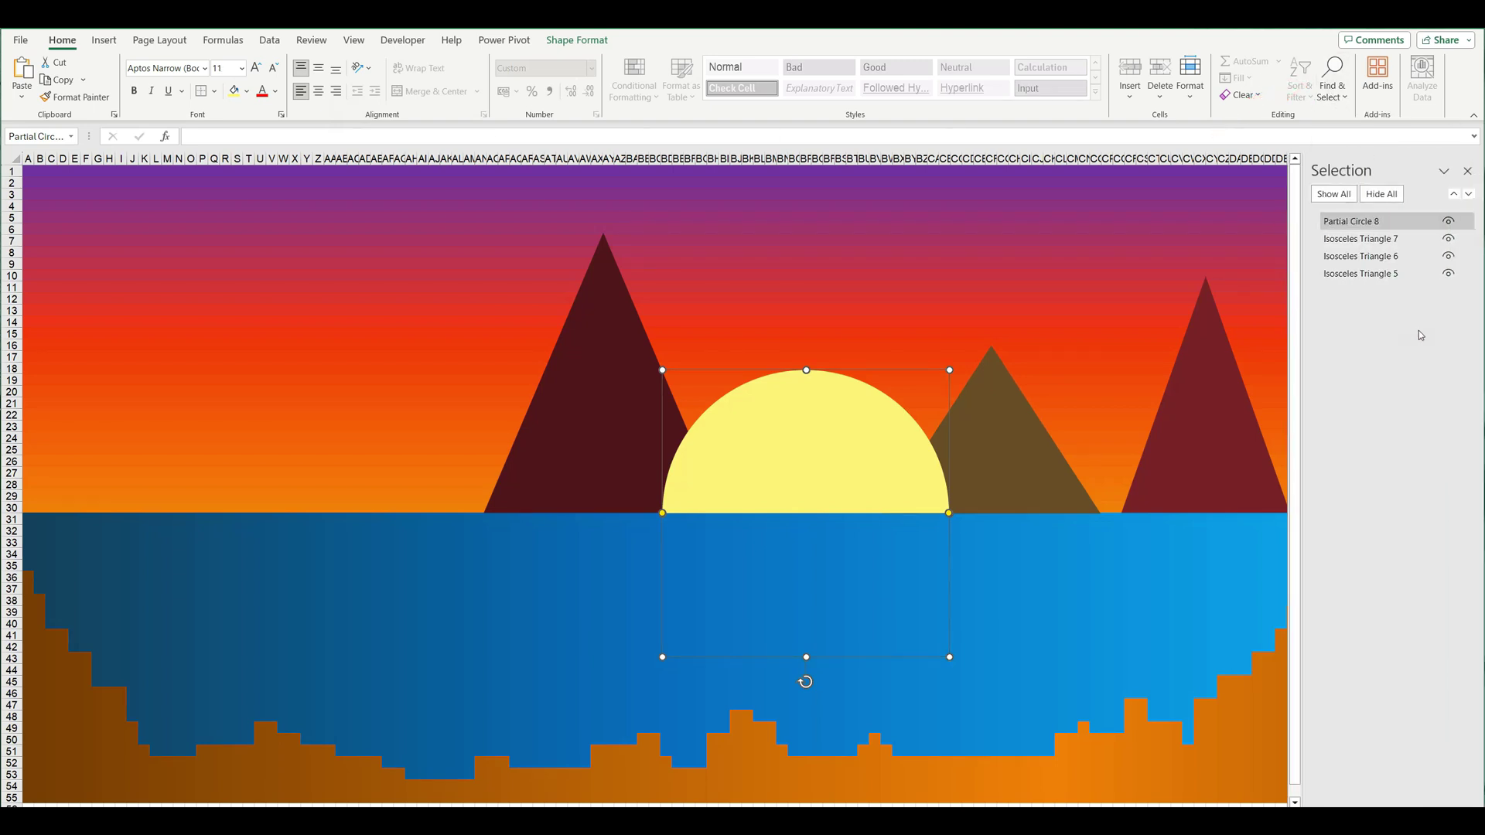
left_click_drag(1373, 223, 1363, 280)
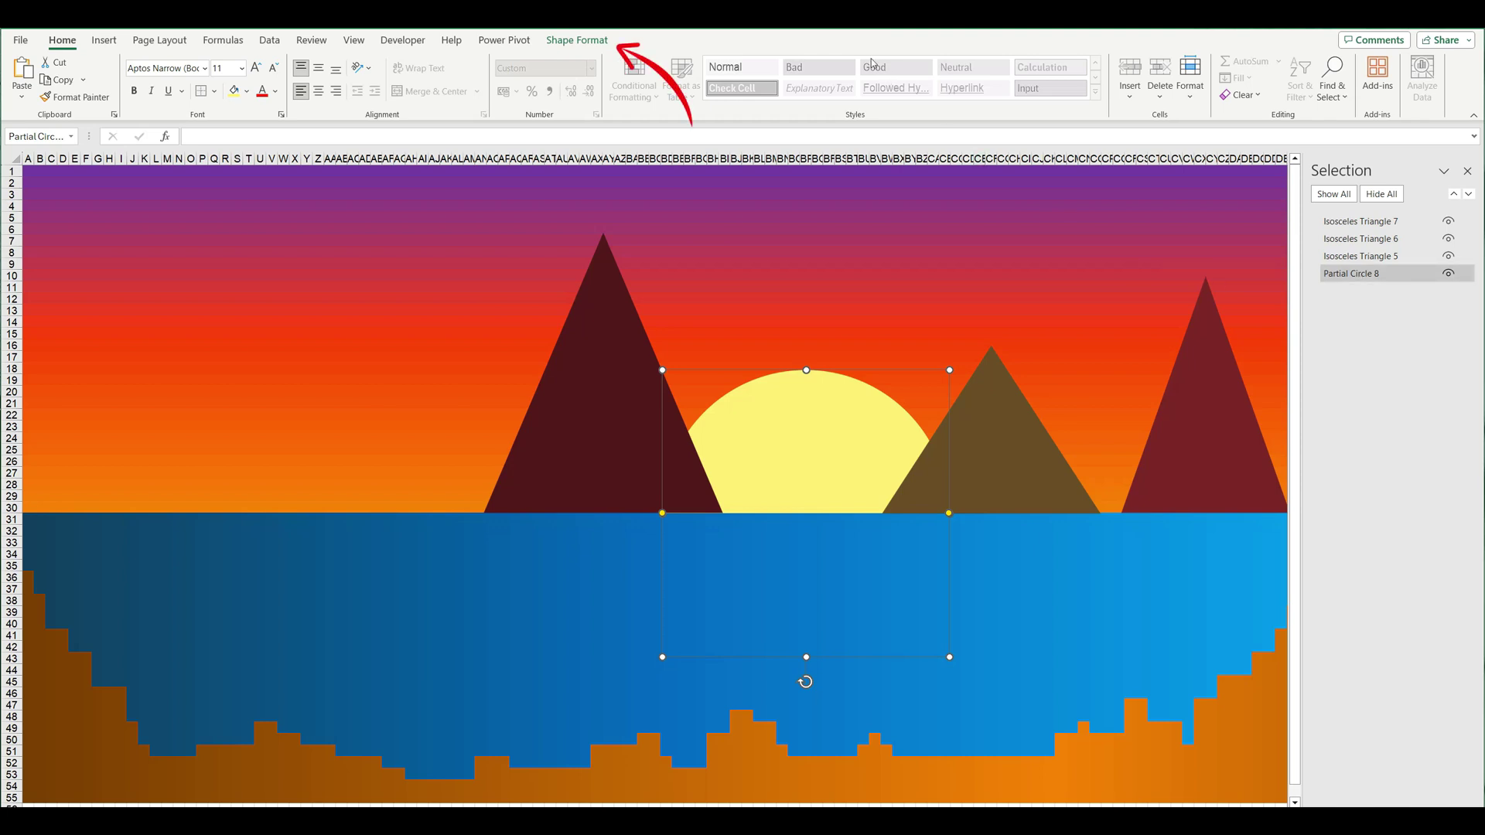
Give the sun a light yellow glow of 84 pt at 61% transparency.
left_click(579, 41)
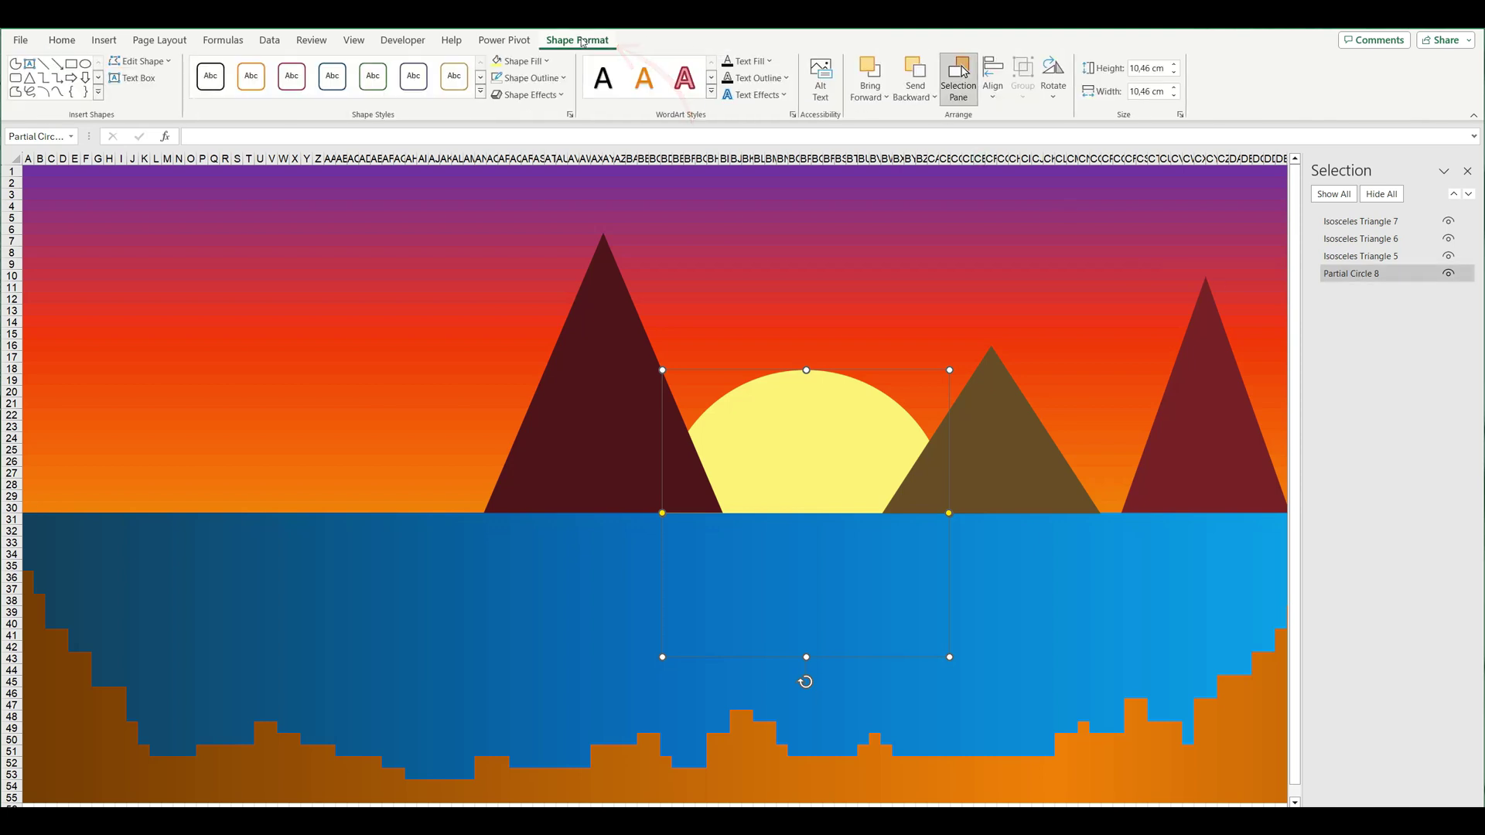
left_click(563, 95)
mouse_move(536, 211)
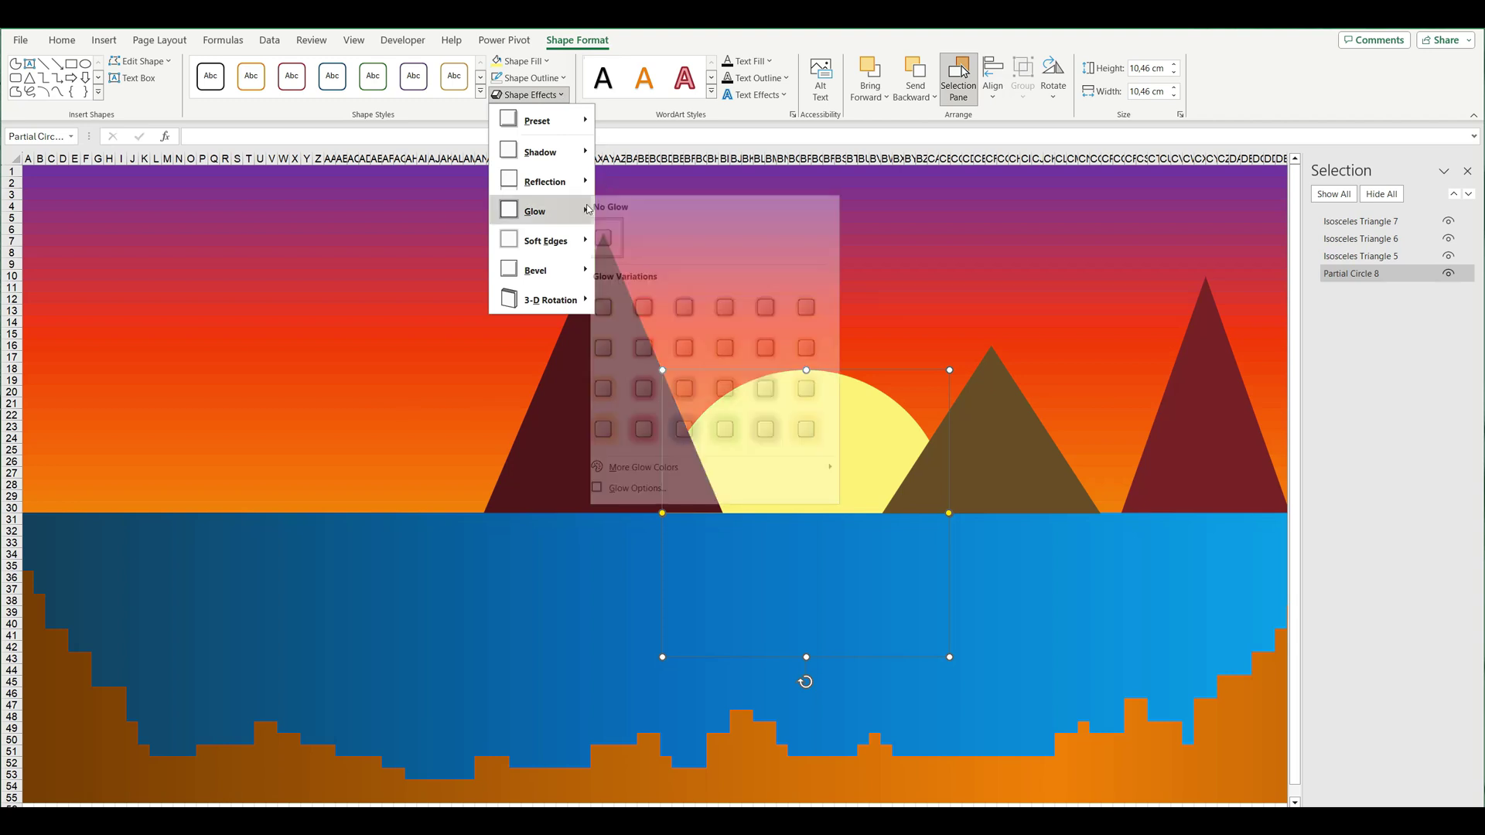
left_click(683, 486)
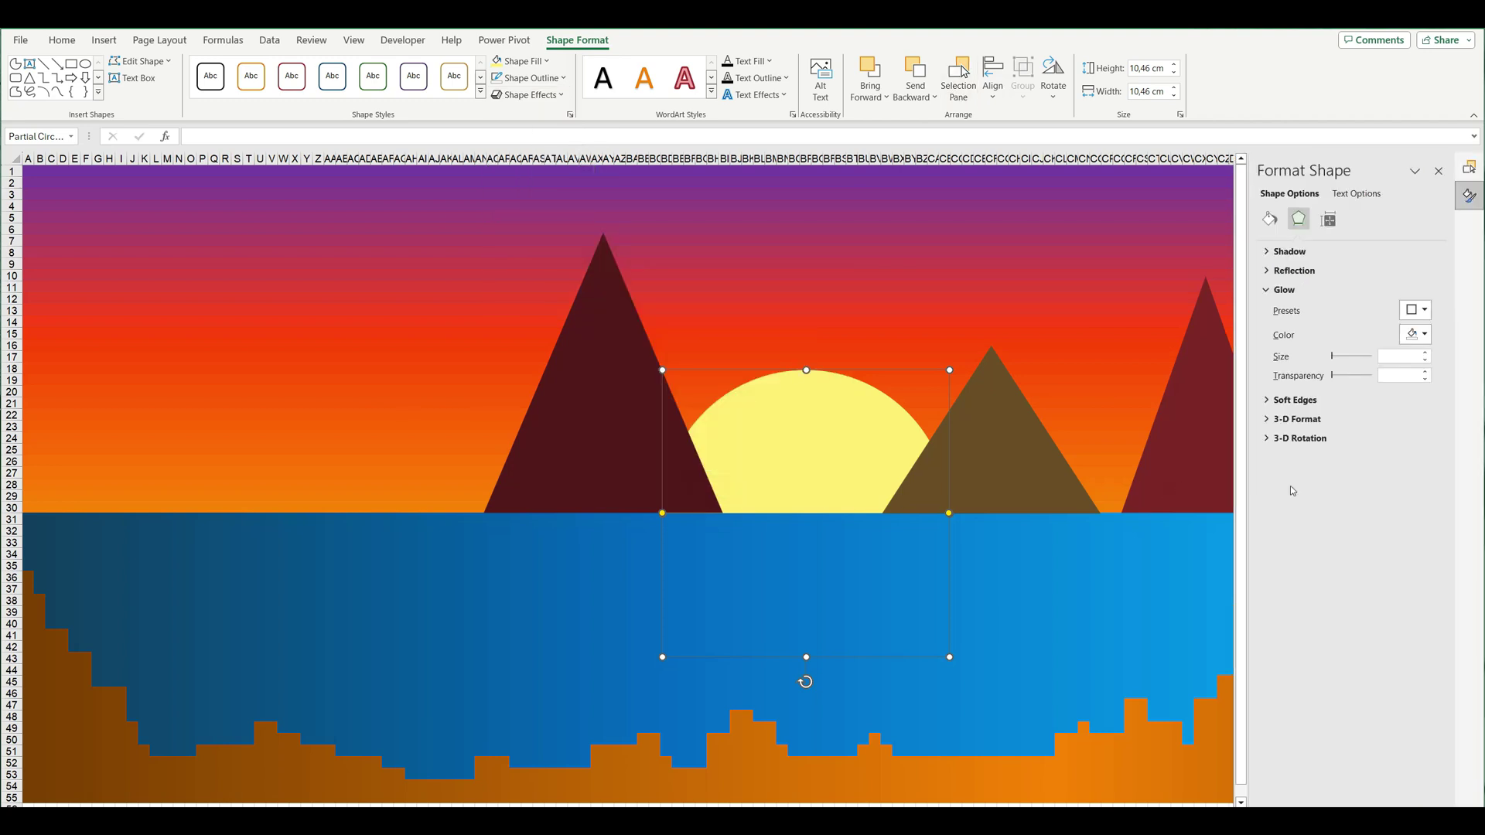
left_click(1341, 356)
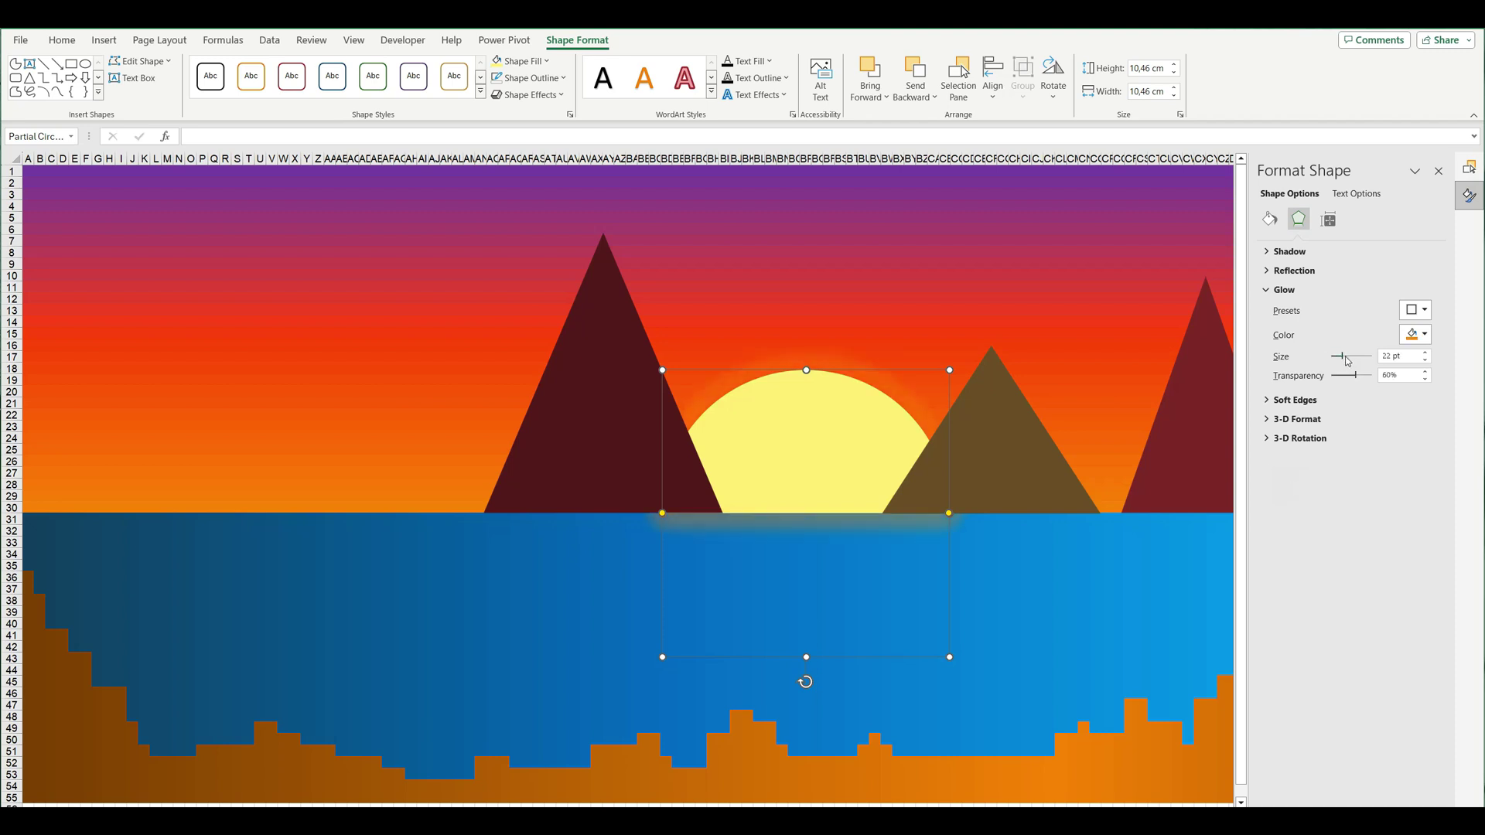
left_click_drag(1346, 357, 1340, 381)
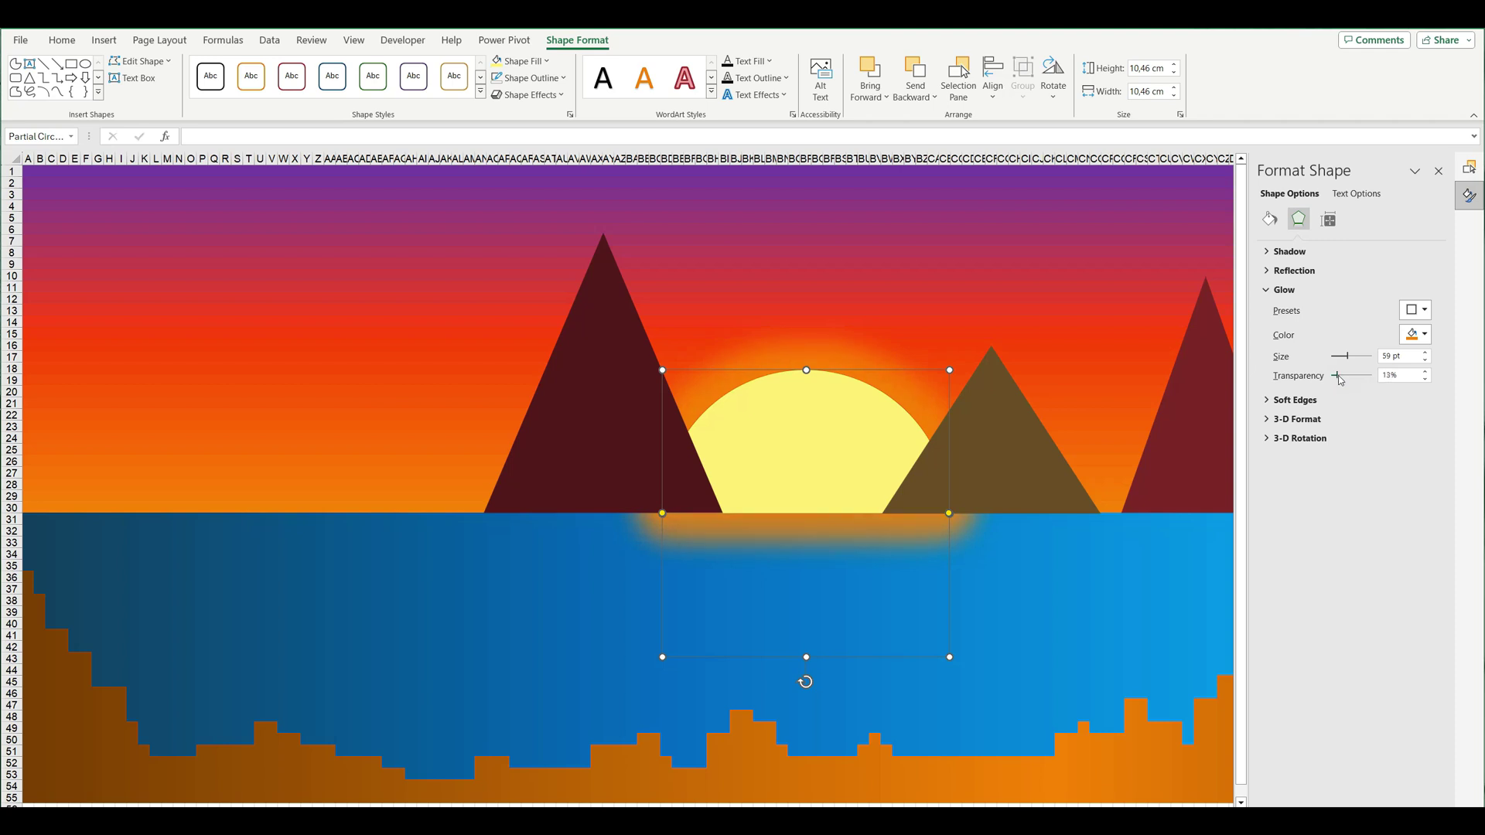
left_click(1415, 334)
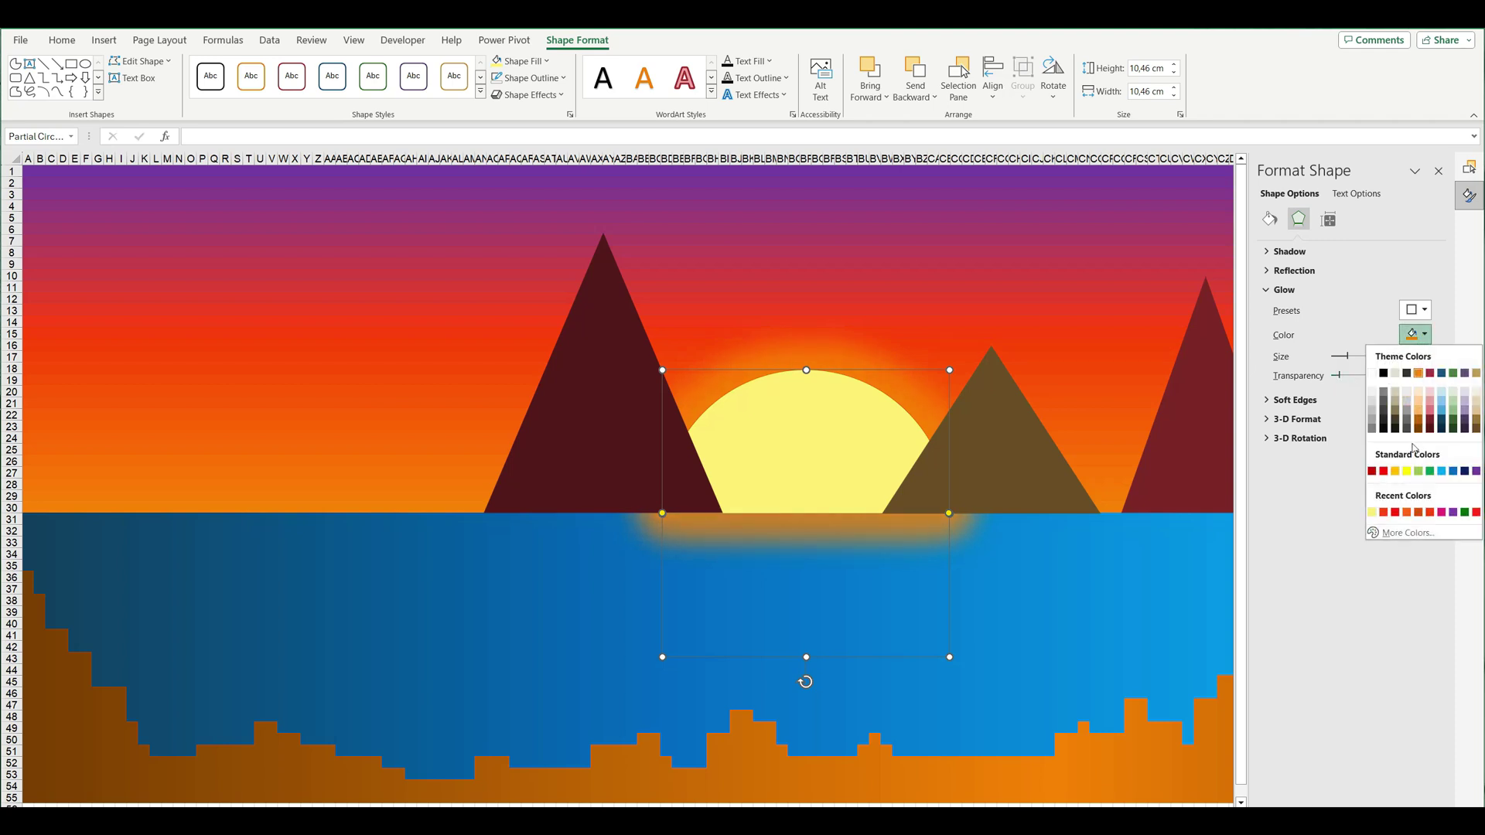
left_click(1376, 512)
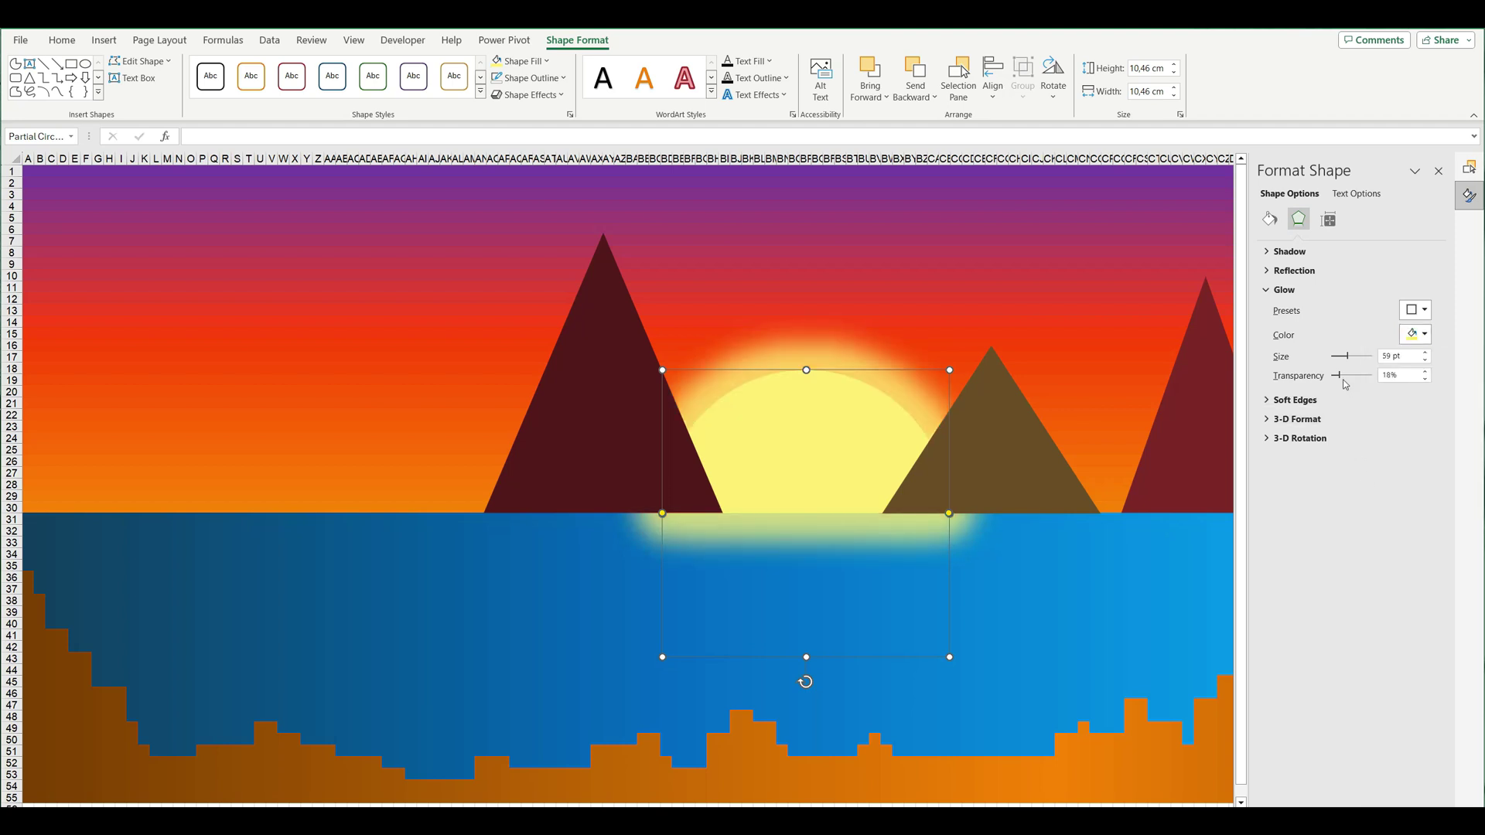
mouse_move(1342, 379)
left_mouse_down()
mouse_move(1361, 381)
mouse_move(1356, 361)
left_mouse_up()
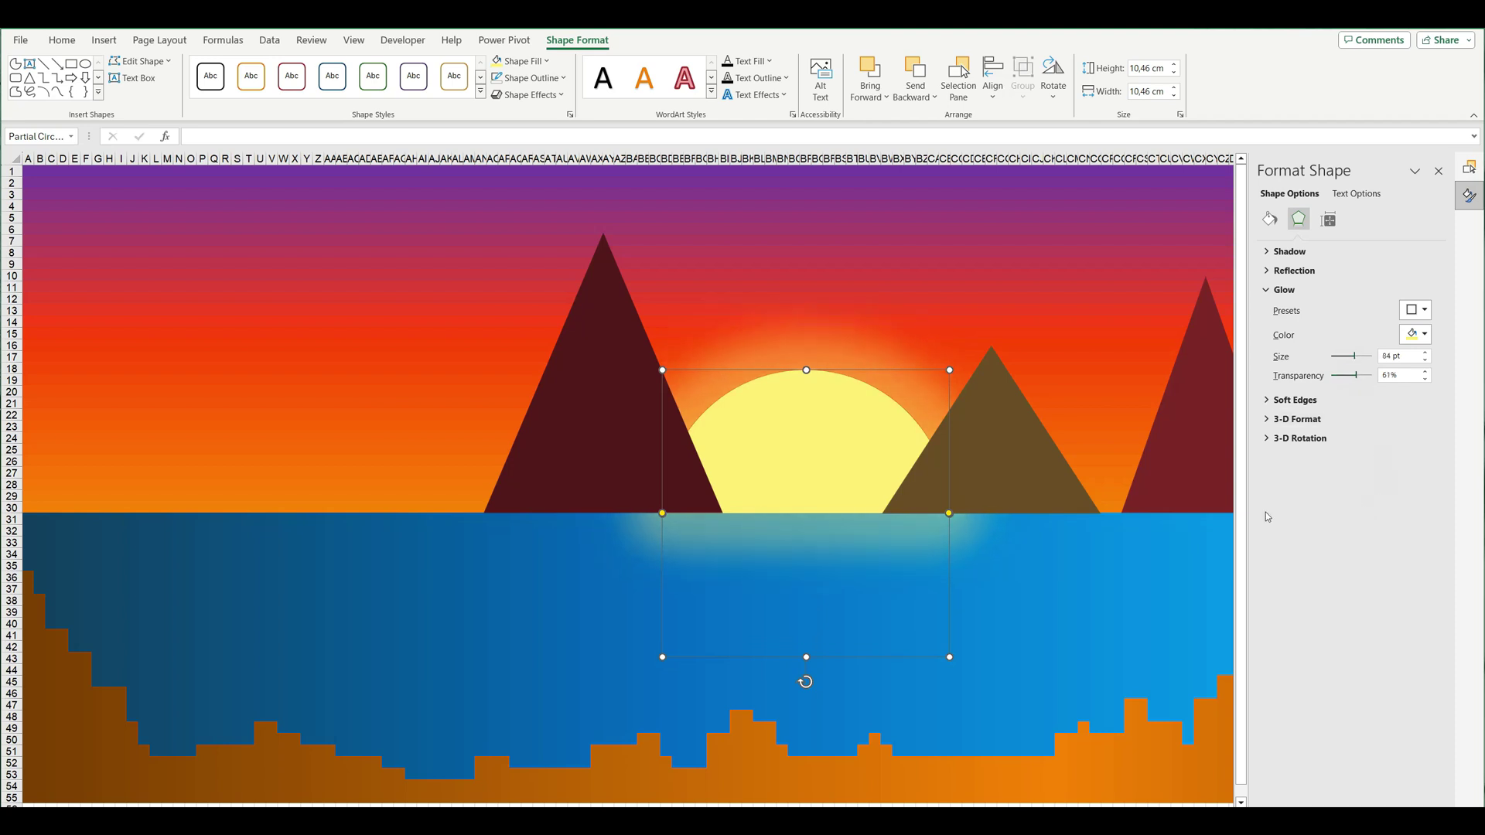
left_click(1131, 576)
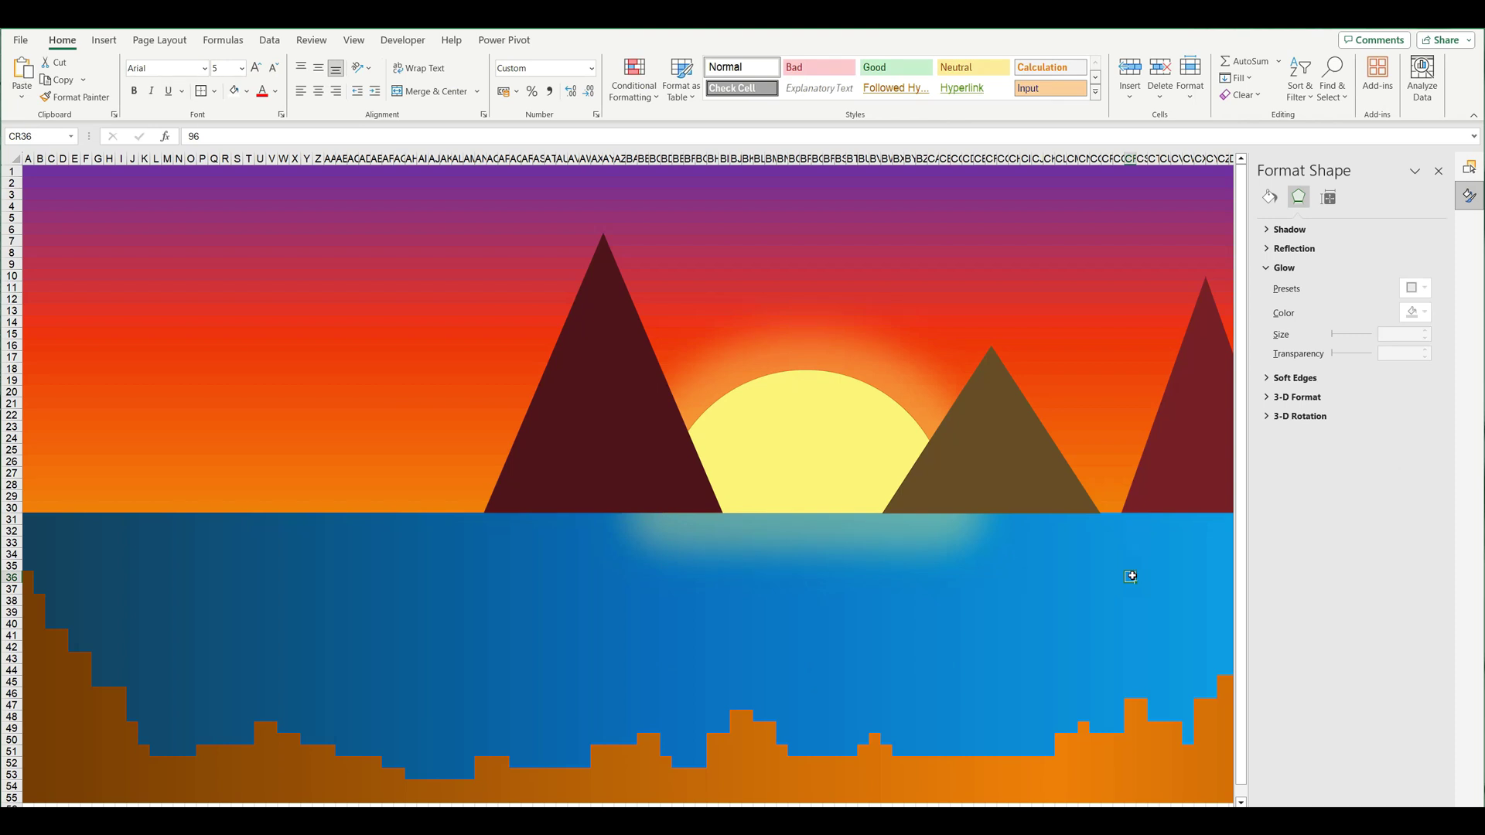
left_click(1438, 171)
Insert a palm tree icon from the stock icon library.
left_click(1468, 171)
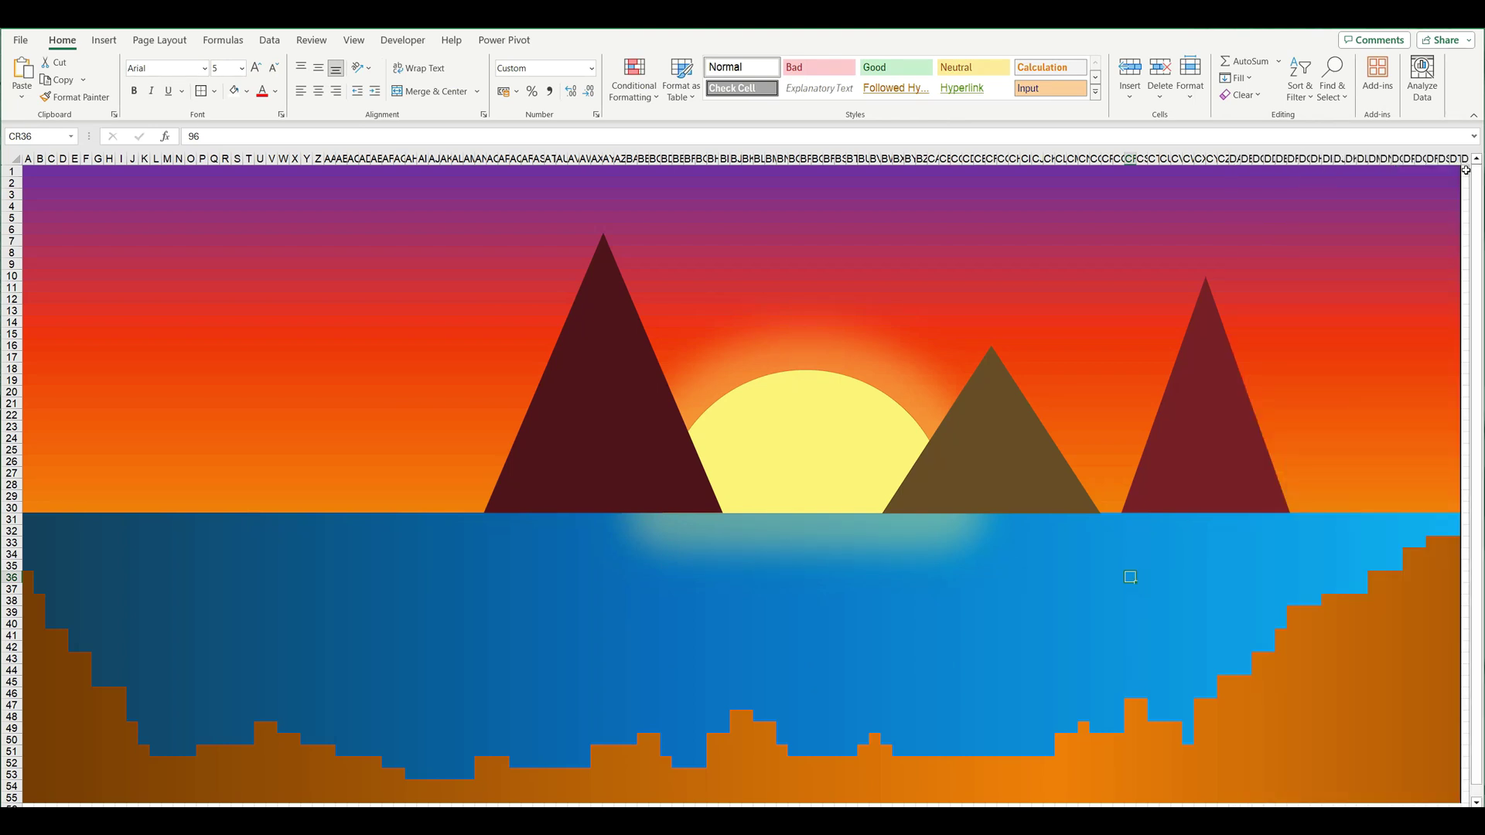
left_click(104, 41)
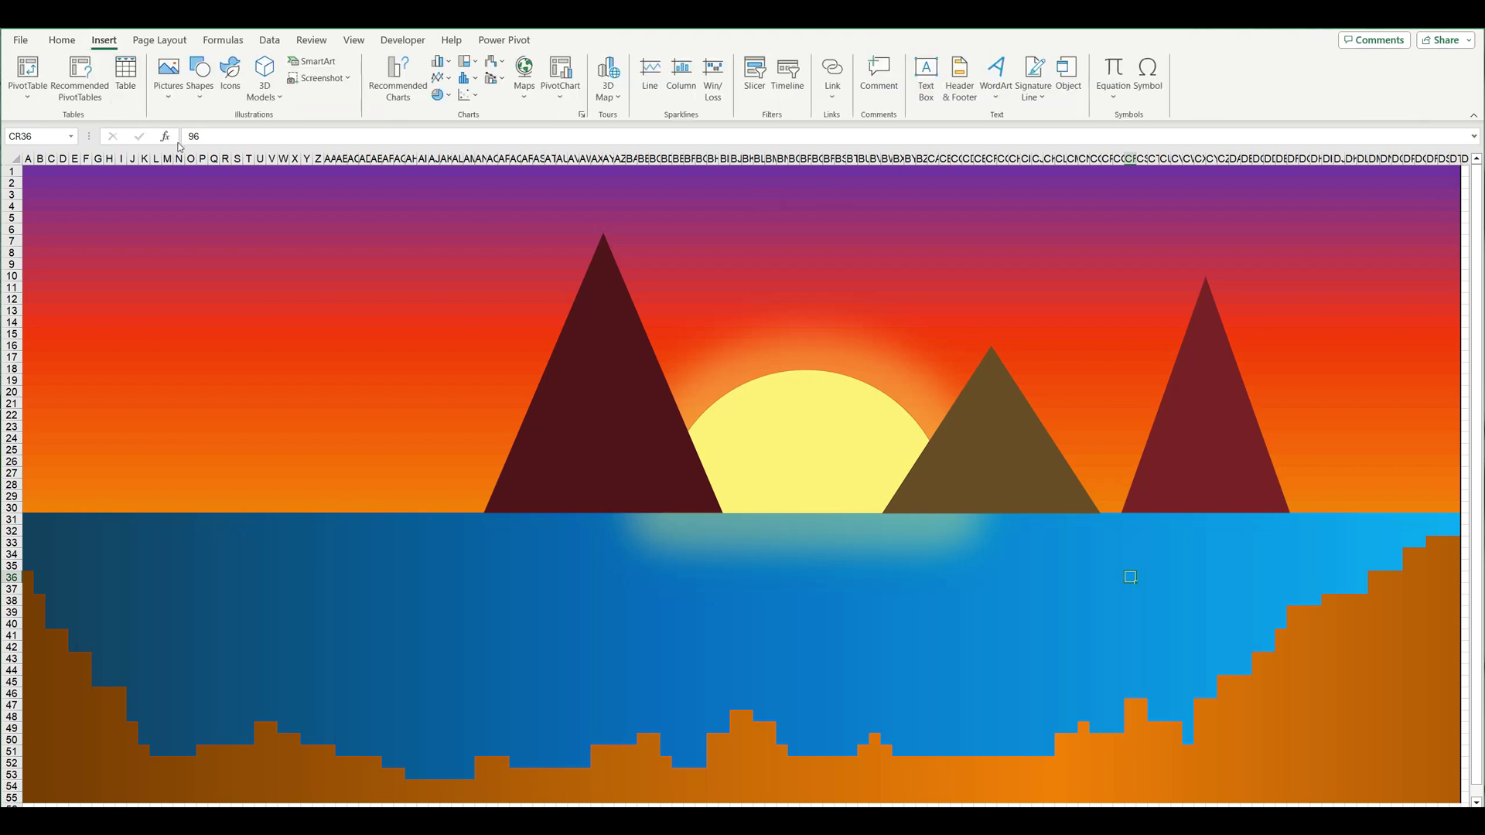
left_click(230, 75)
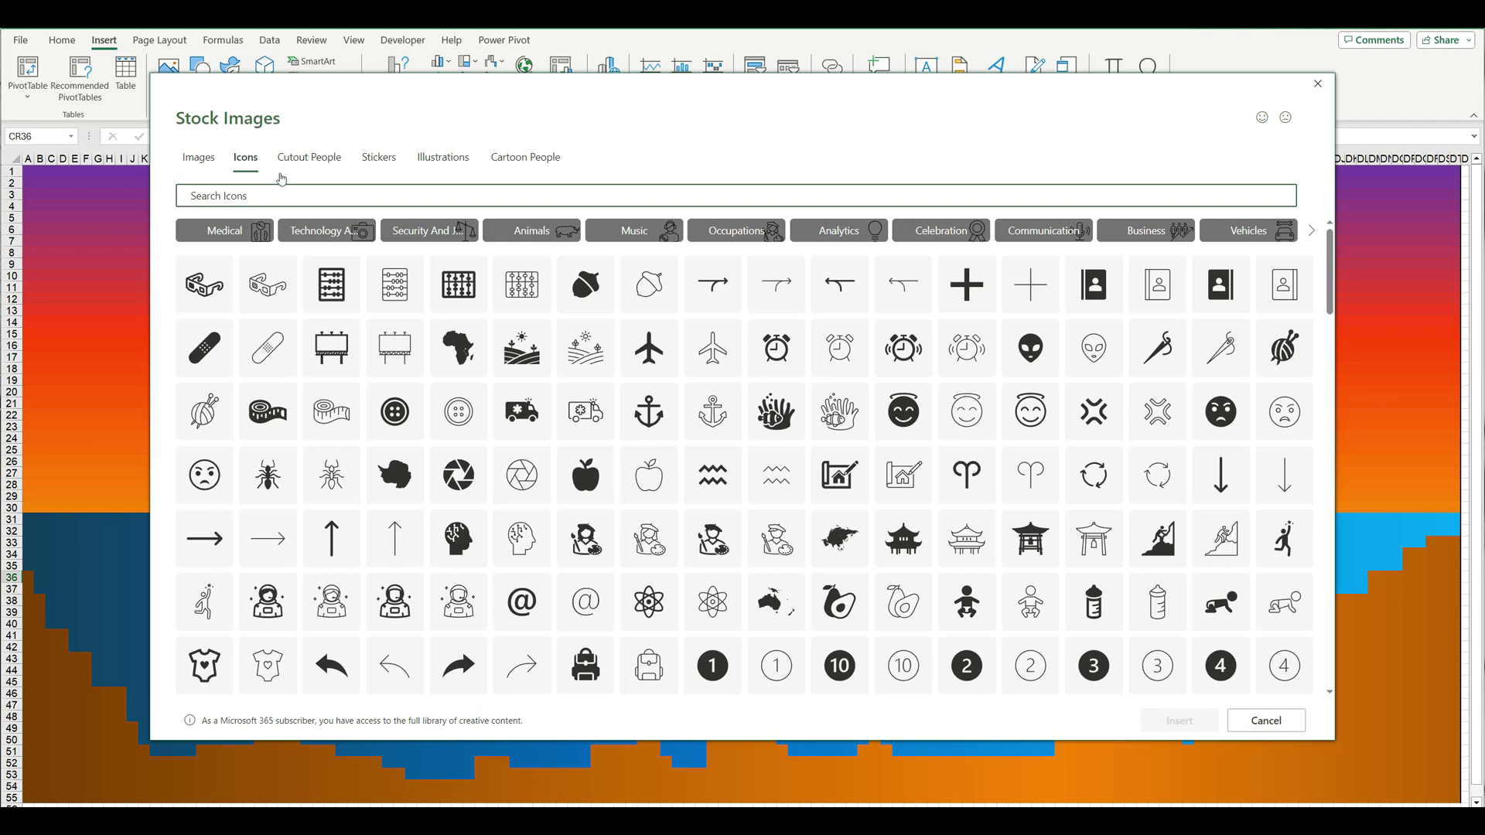
type("tree")
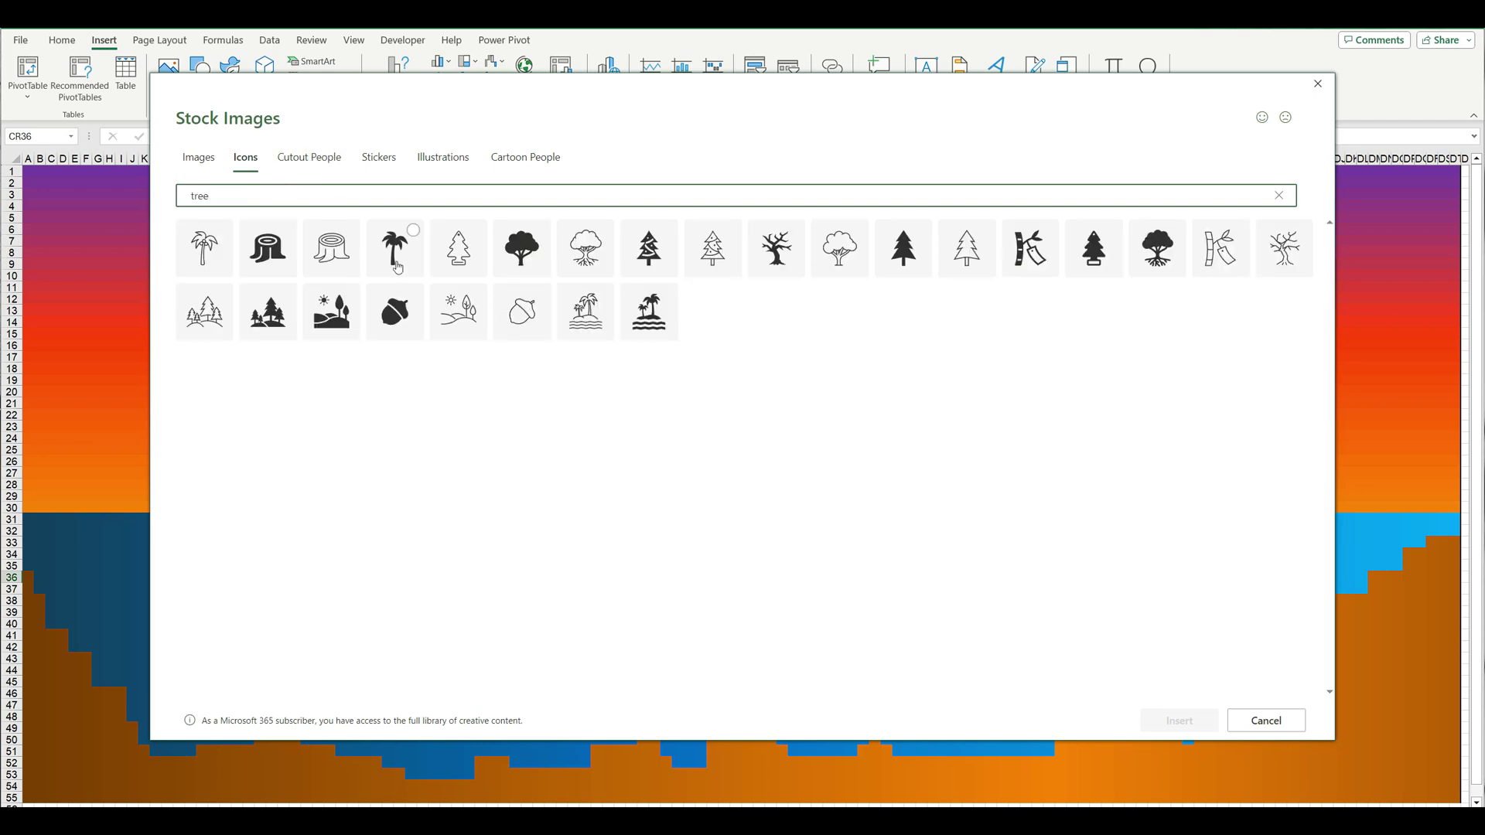
left_click(396, 263)
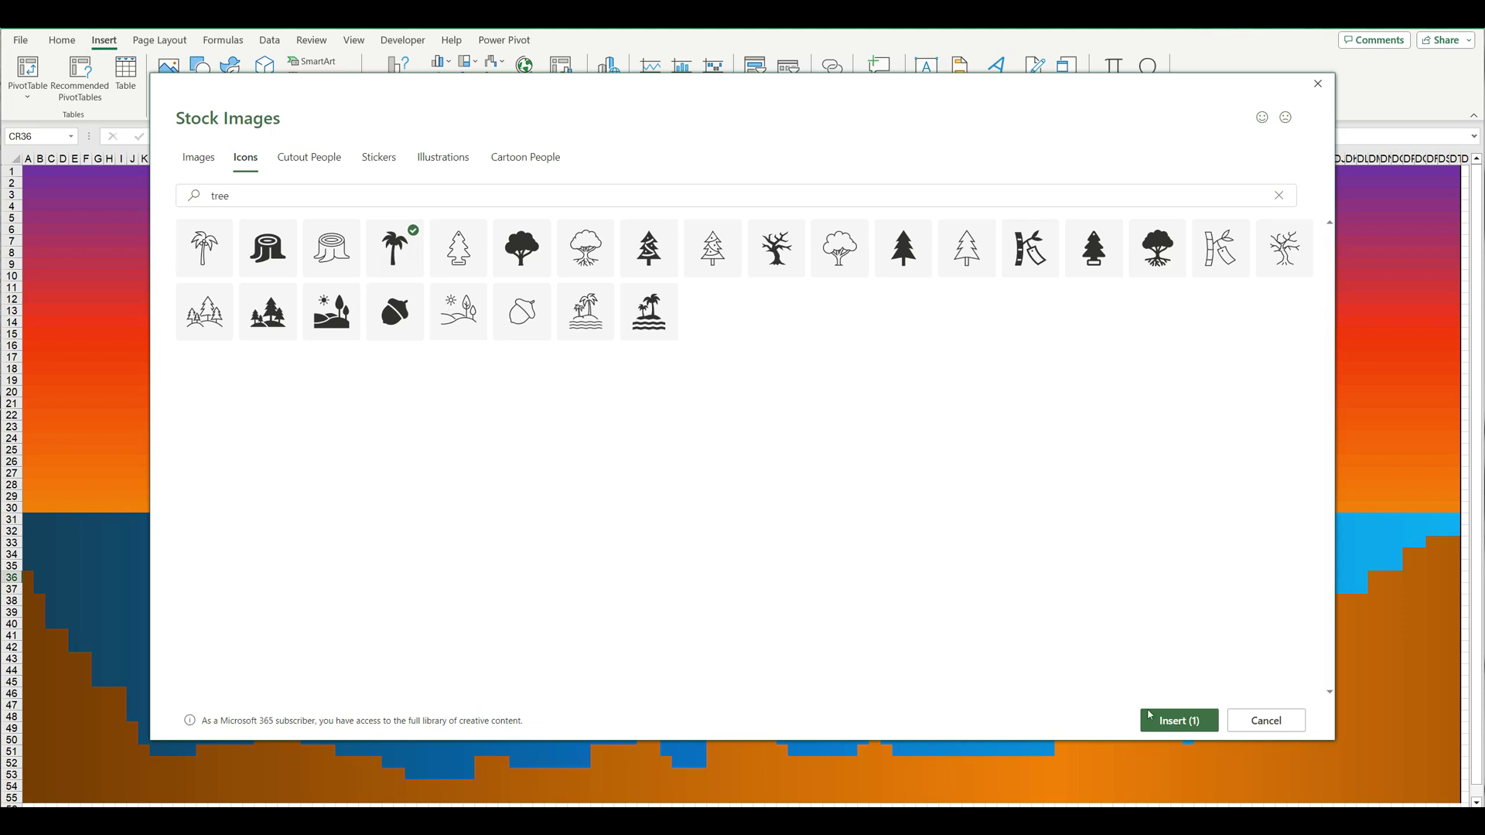
left_click(1148, 719)
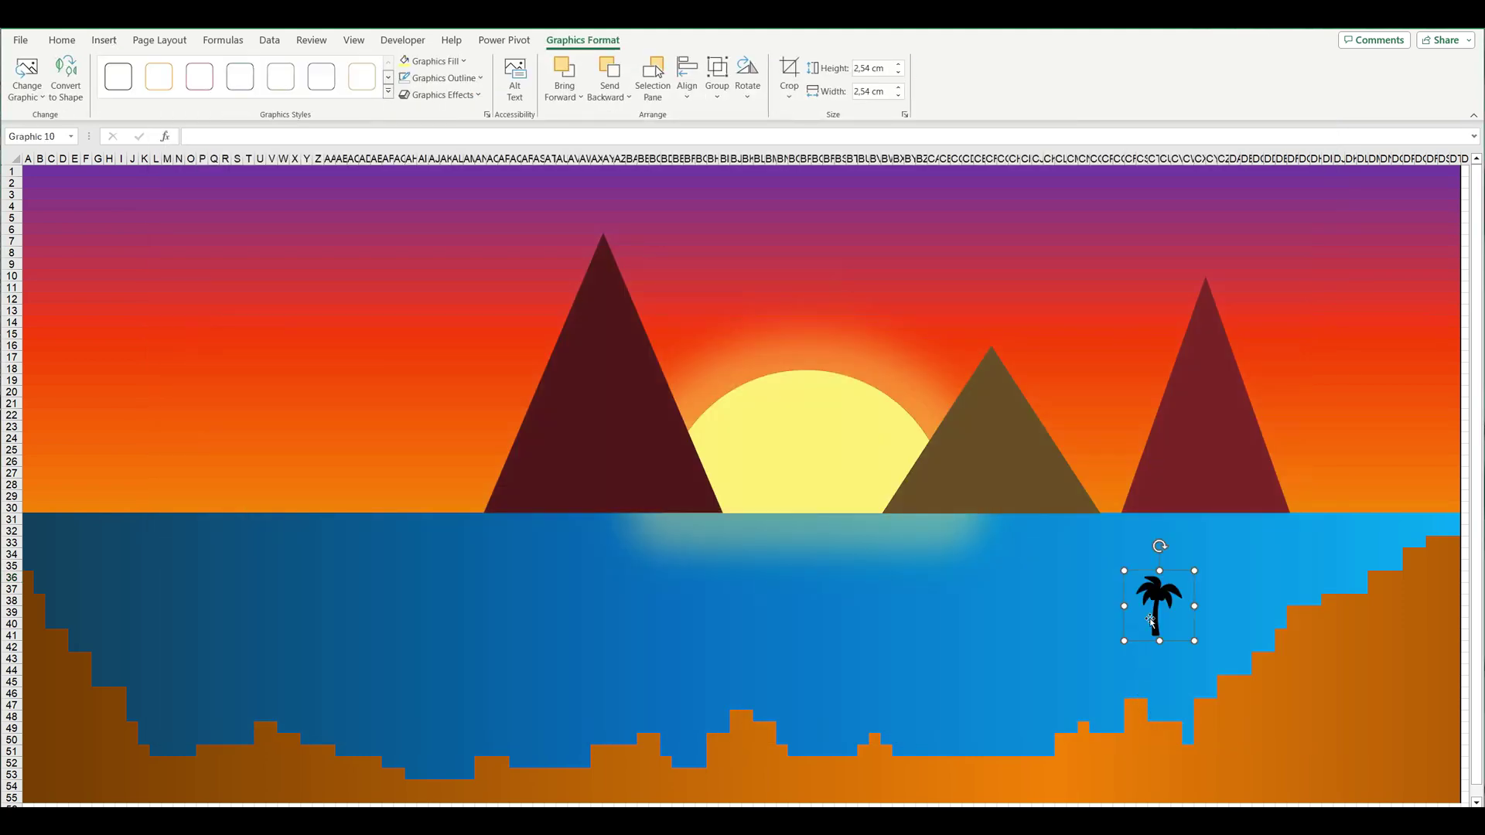
Enlarge the palm to about 15 cm, set it on the left shore, and convert it to a shape.
mouse_move(1143, 605)
left_mouse_down()
mouse_move(243, 640)
mouse_move(203, 695)
left_mouse_up()
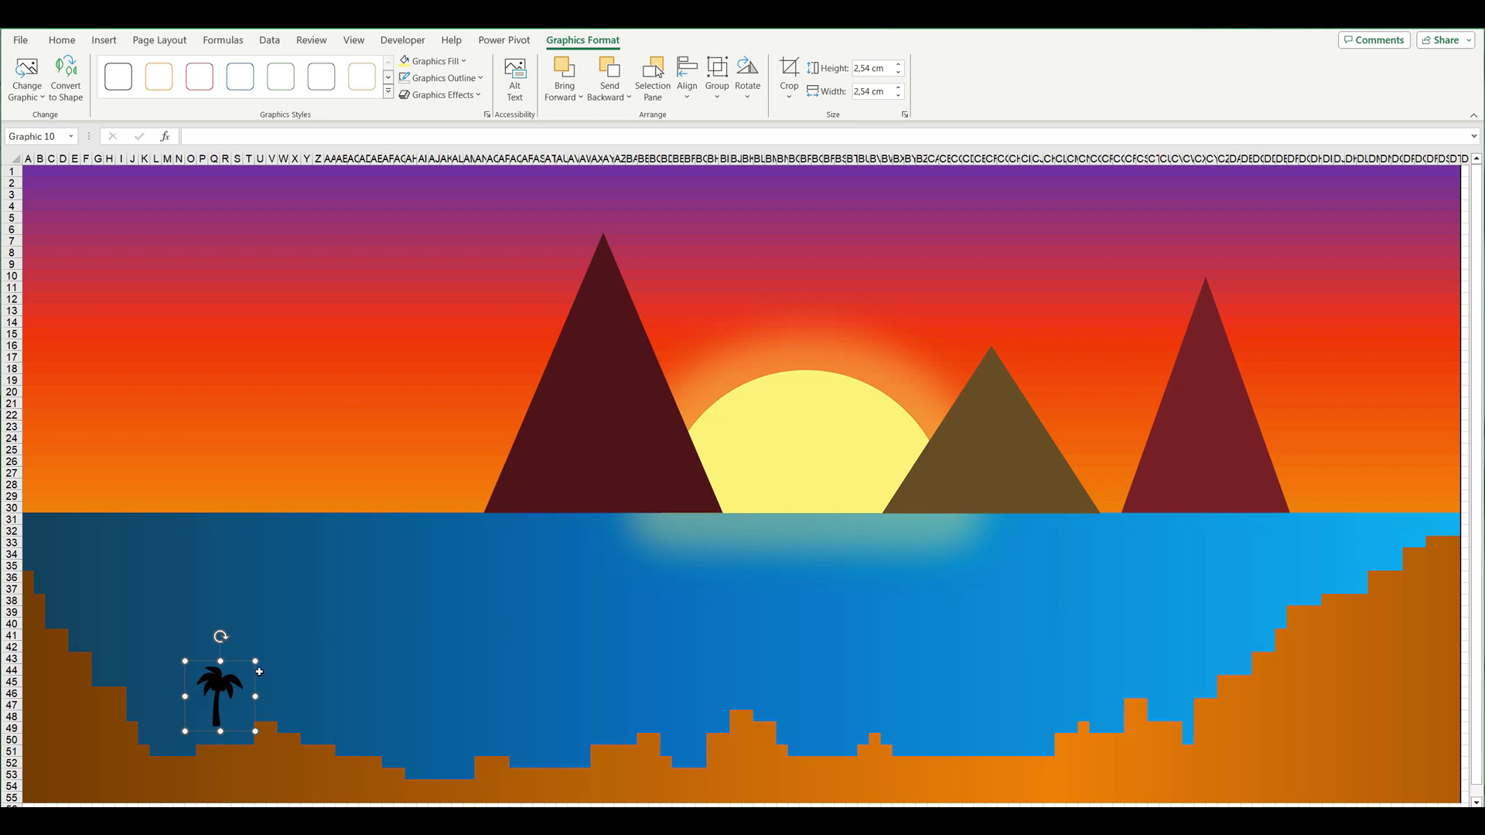
left_click_drag(256, 661, 604, 312)
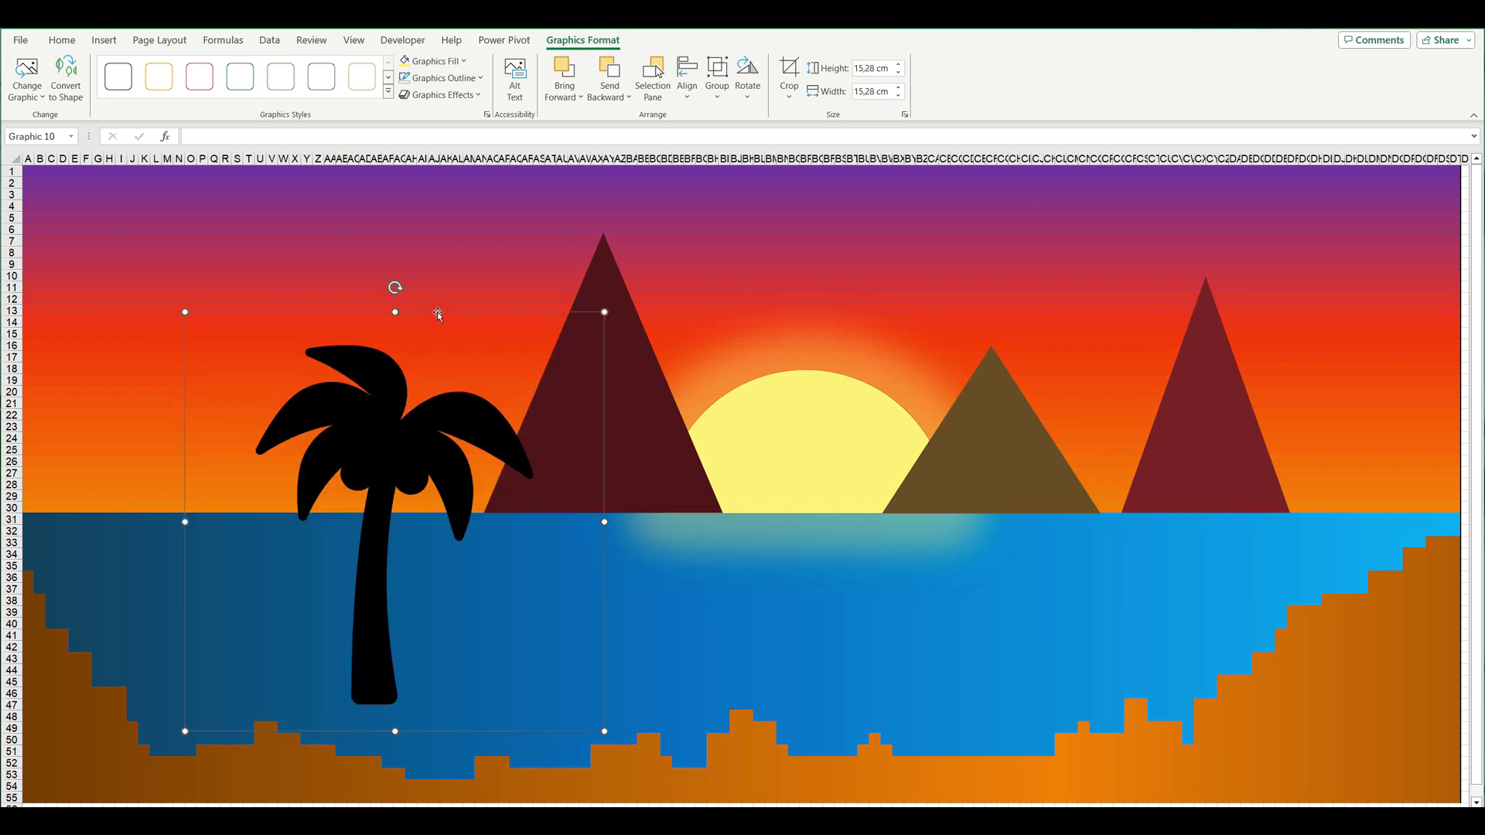
left_click_drag(380, 449, 269, 518)
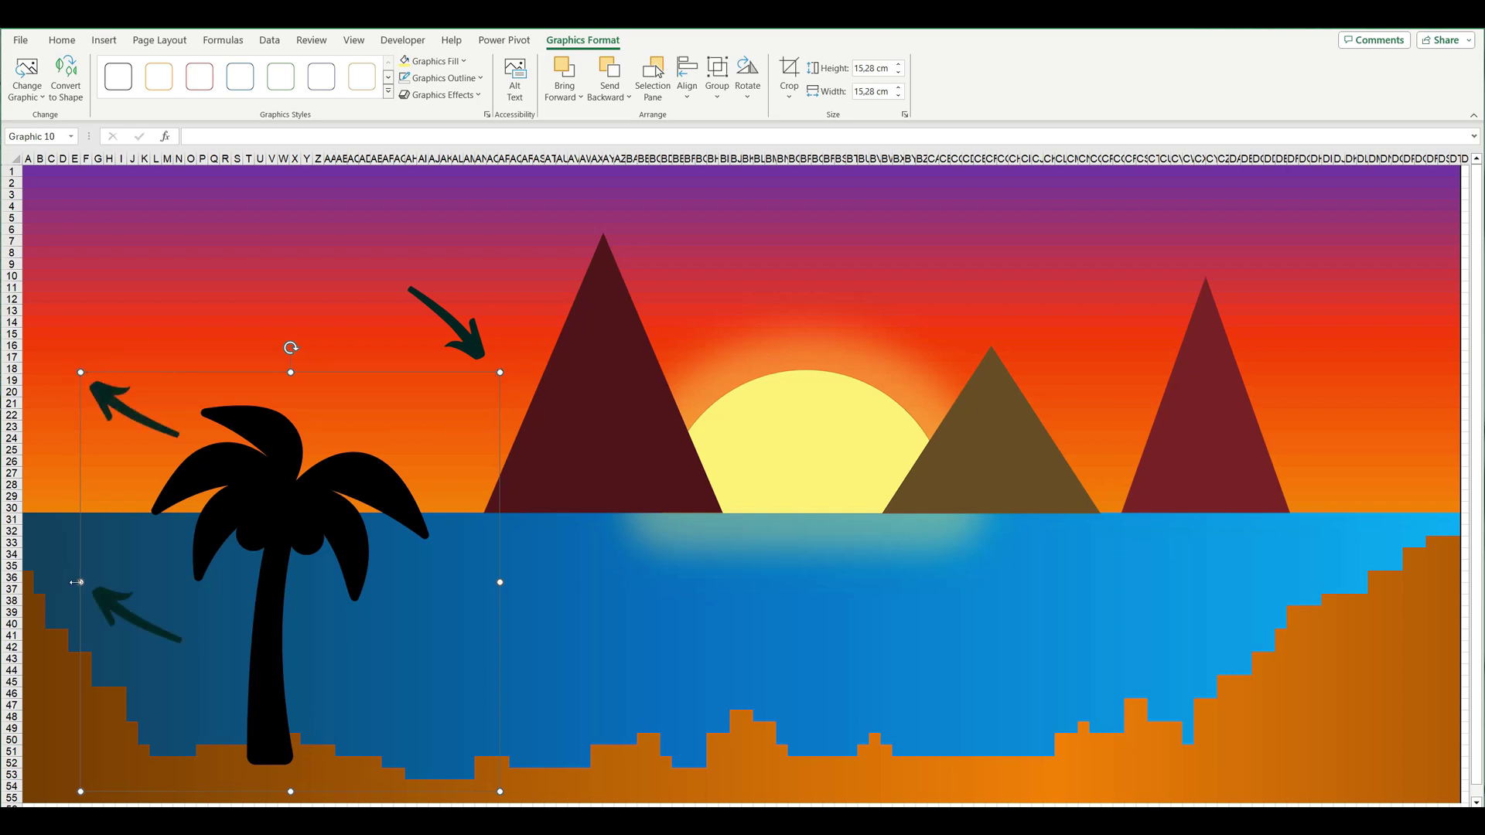
left_click(66, 78)
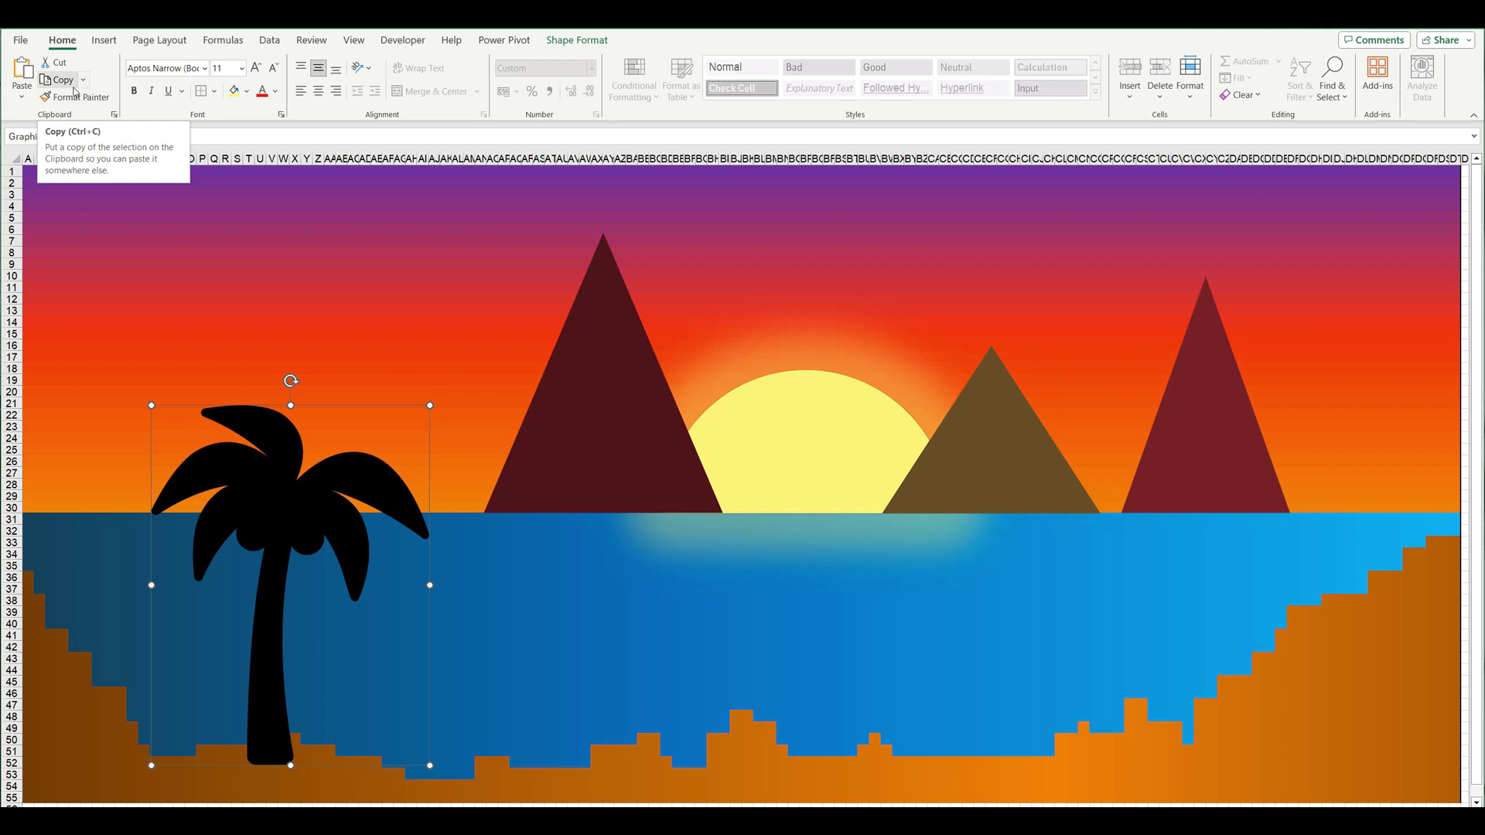
Copy the palm tree and paste two copies, one beside the sun and one near the far-right mountain.
key("ctrl+c")
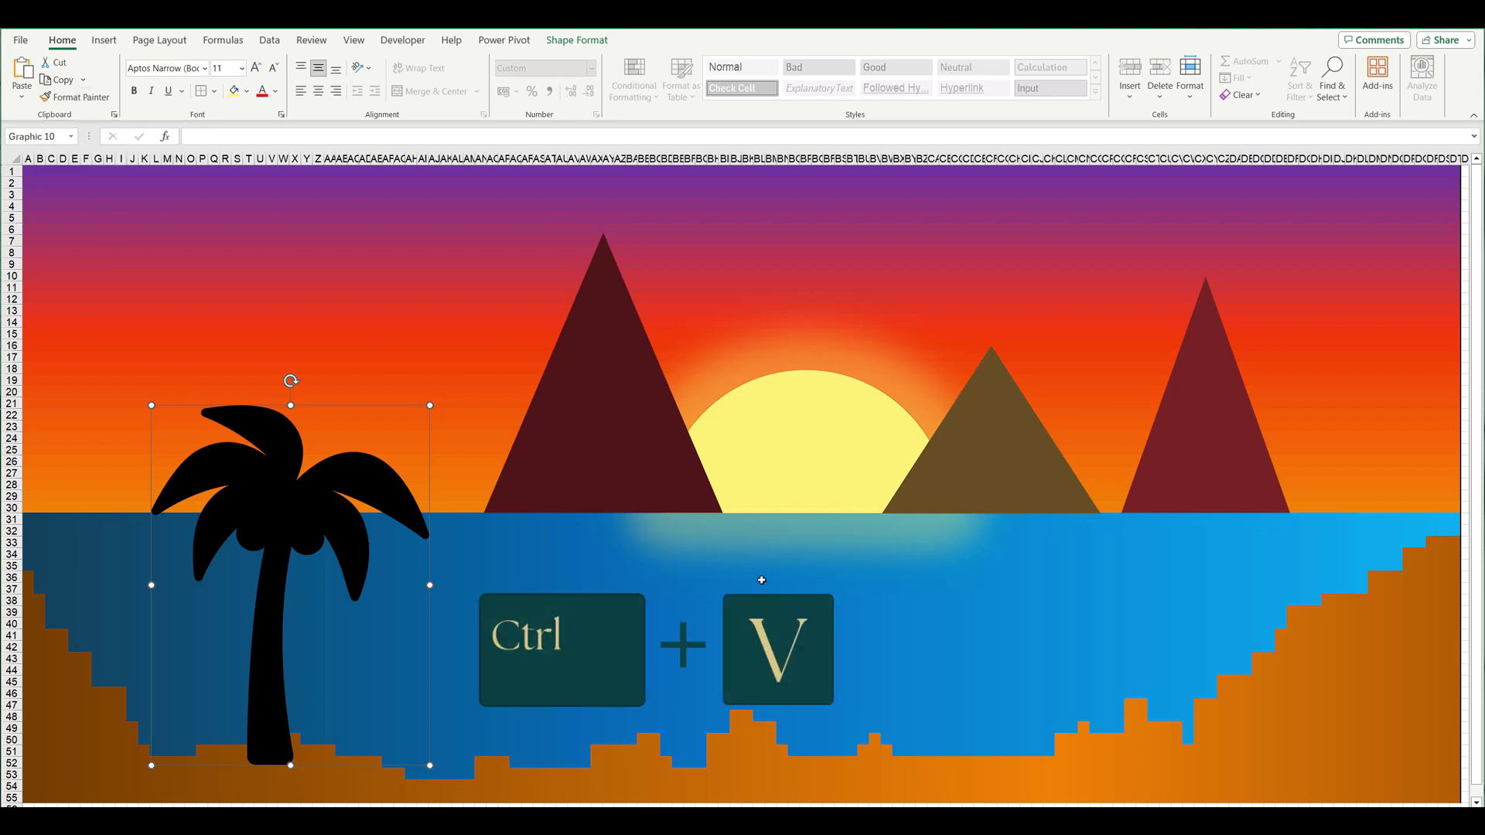
key("ctrl+v")
mouse_move(912, 649)
left_mouse_down()
mouse_move(913, 486)
mouse_move(1229, 496)
left_mouse_up()
key("ctrl+v")
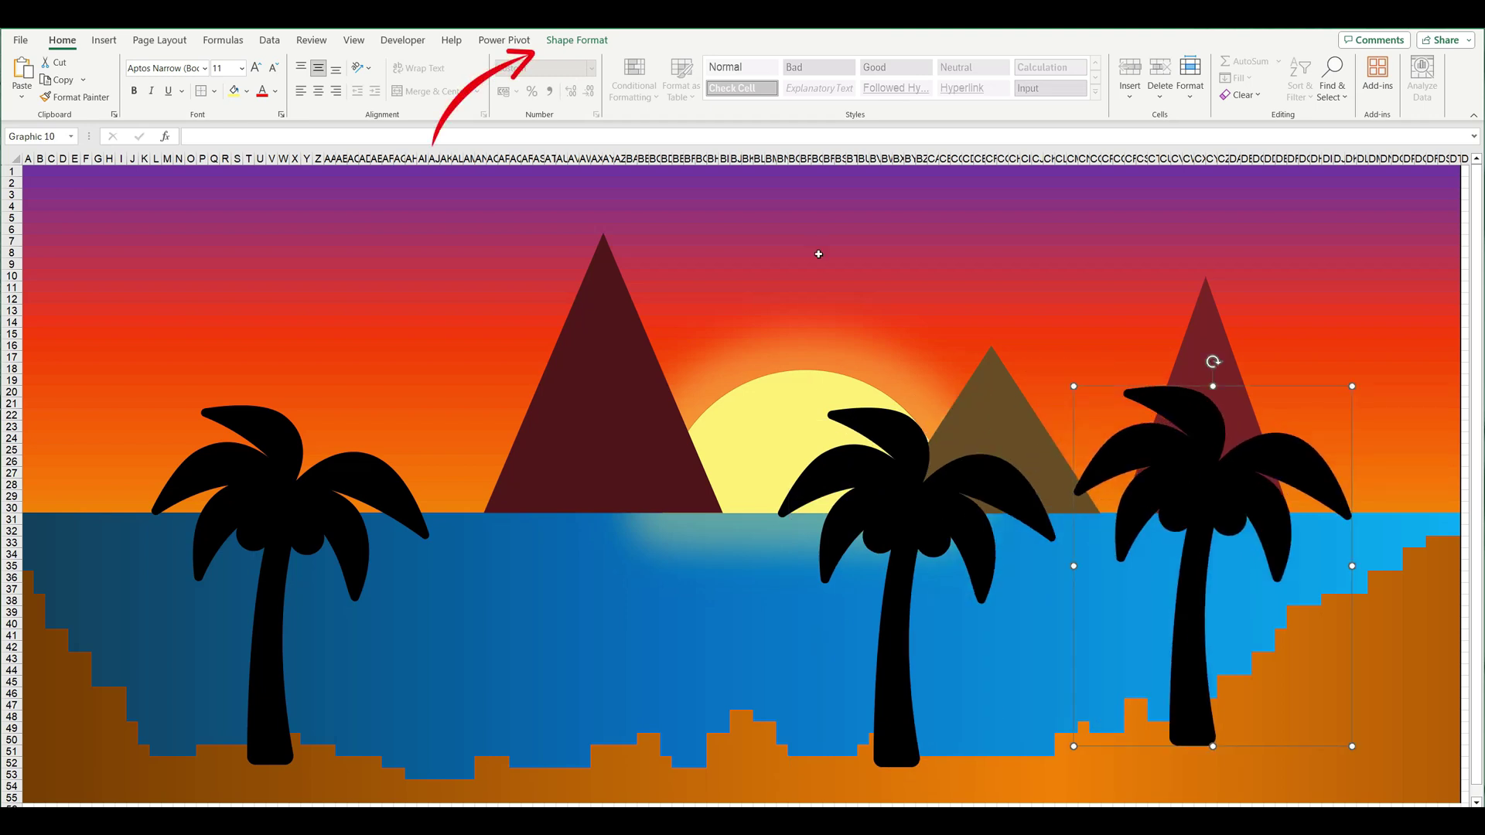
Flip the right and middle palm copies horizontally.
left_click(604, 44)
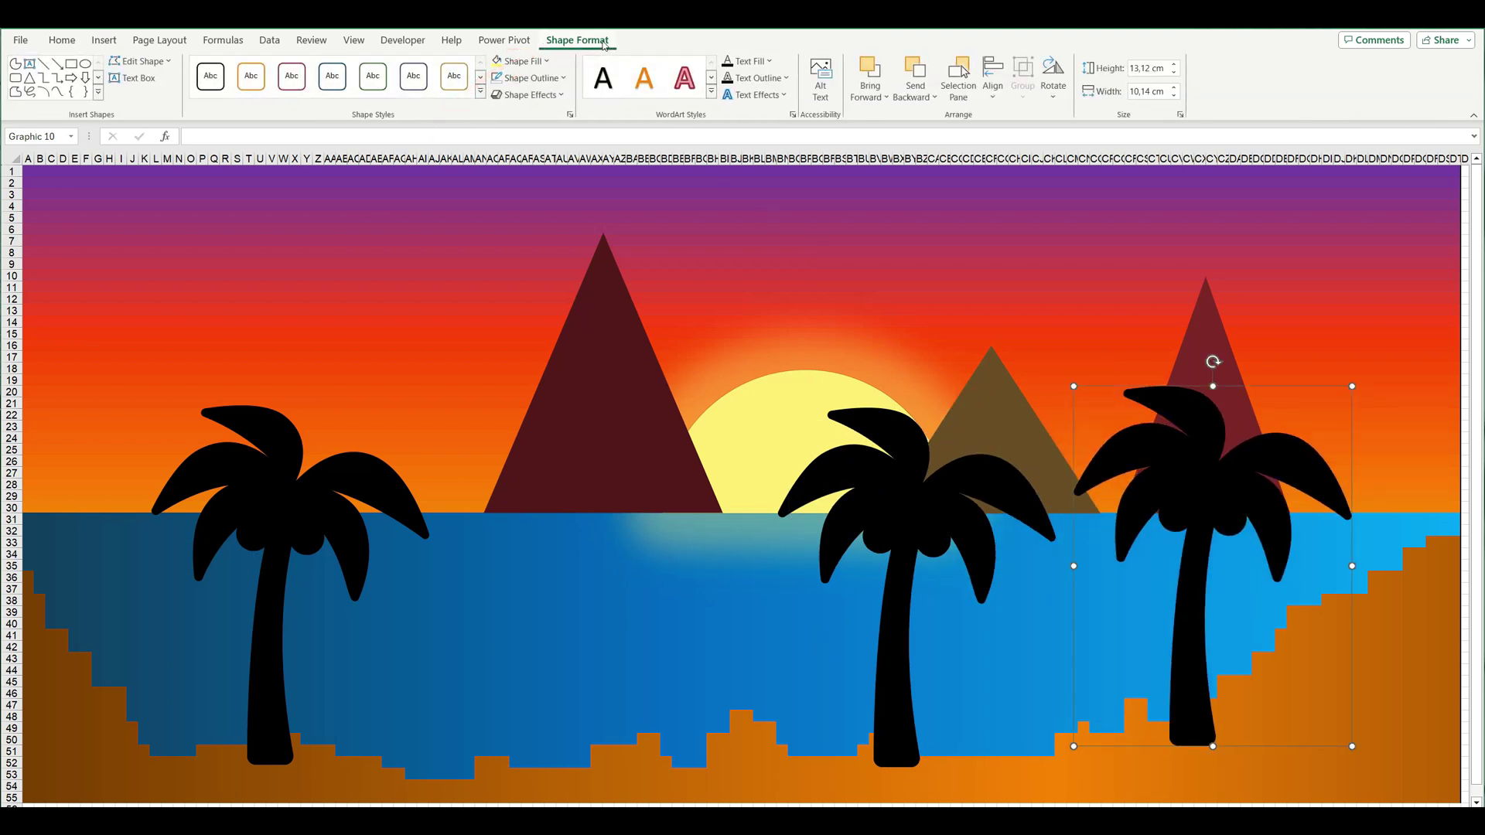
left_click(1053, 99)
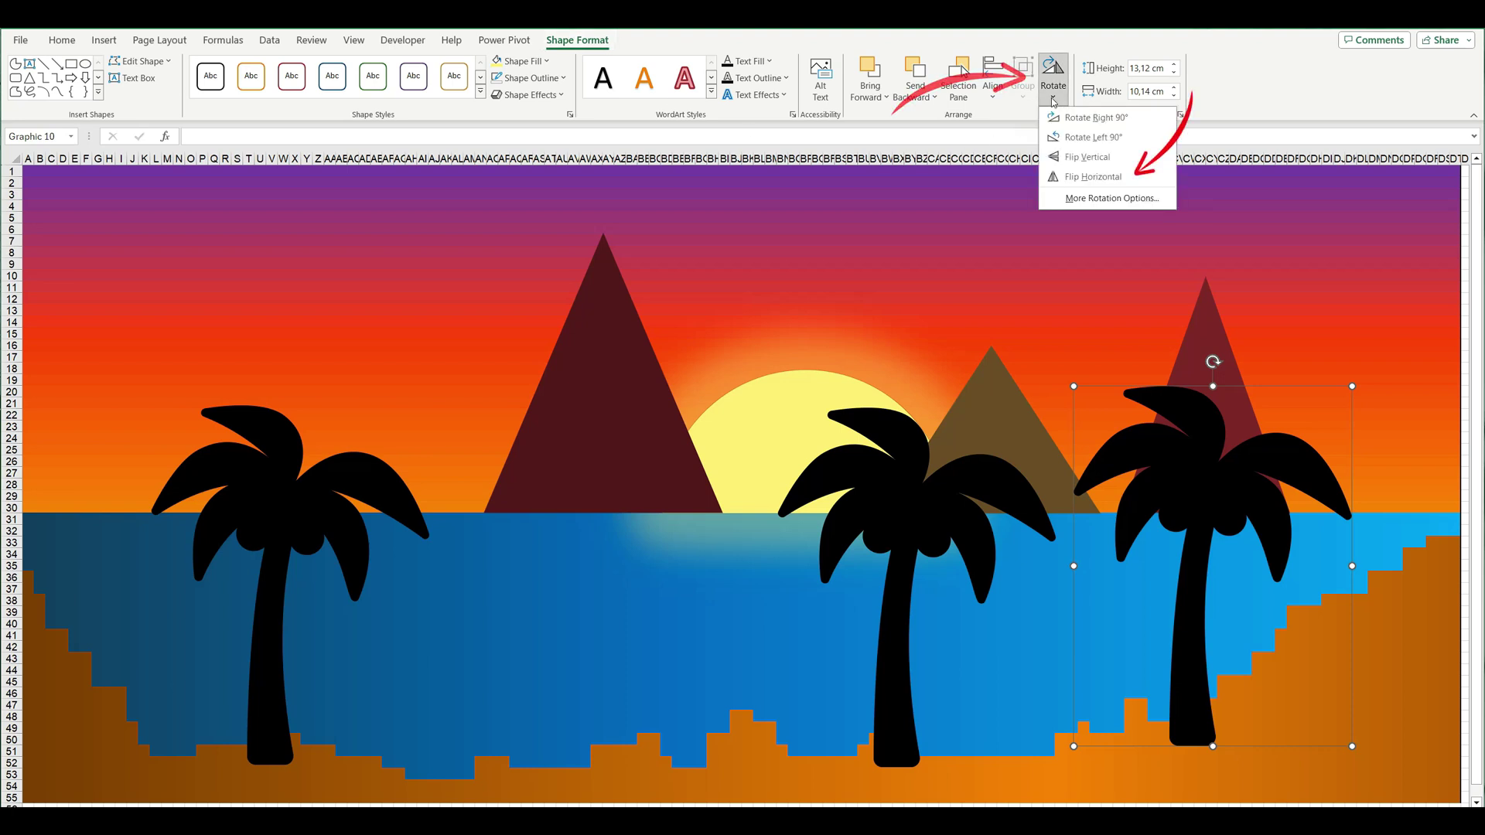
left_click(1102, 177)
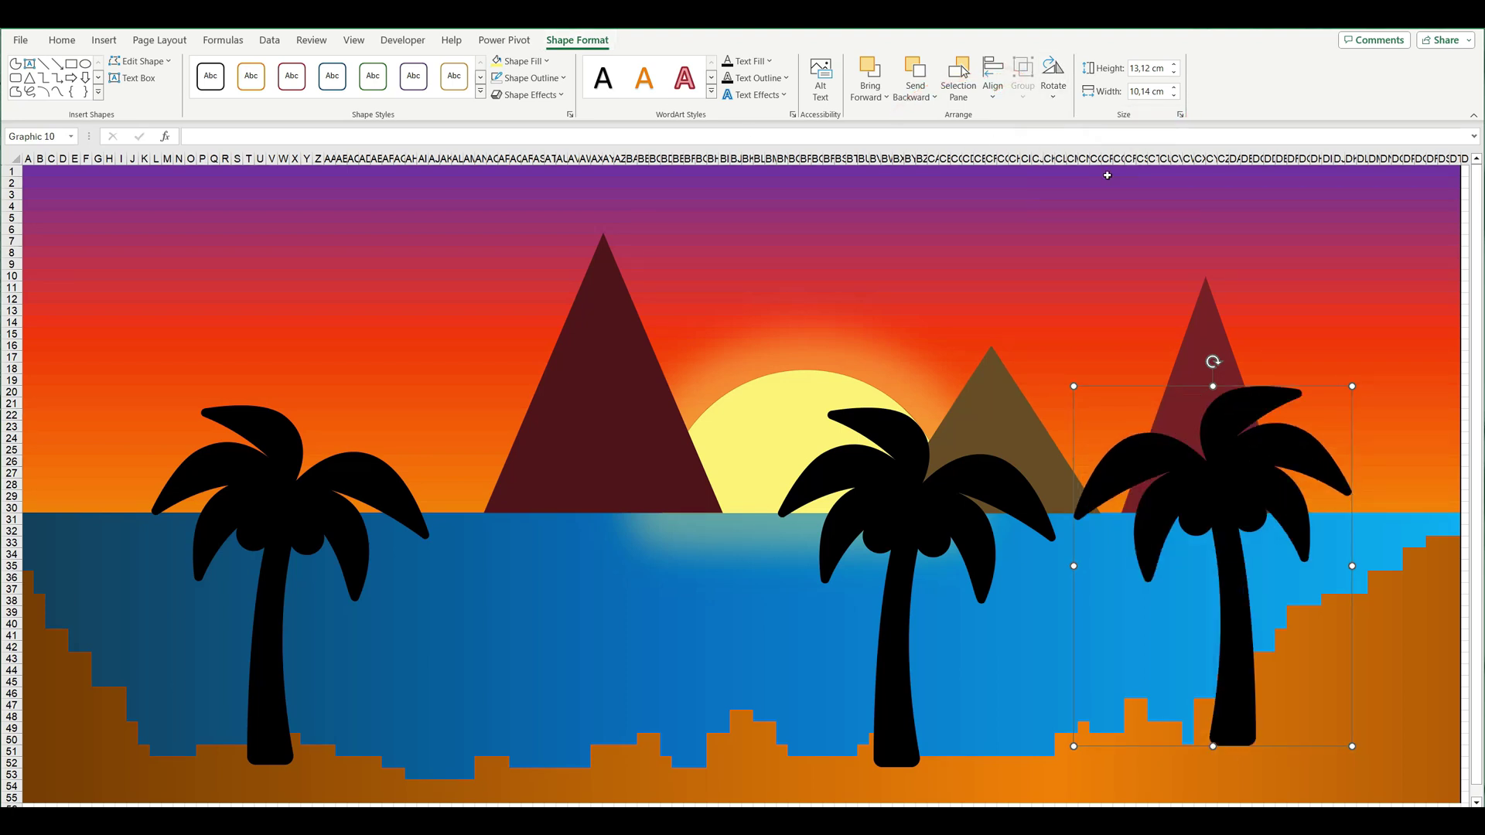
left_click(908, 511)
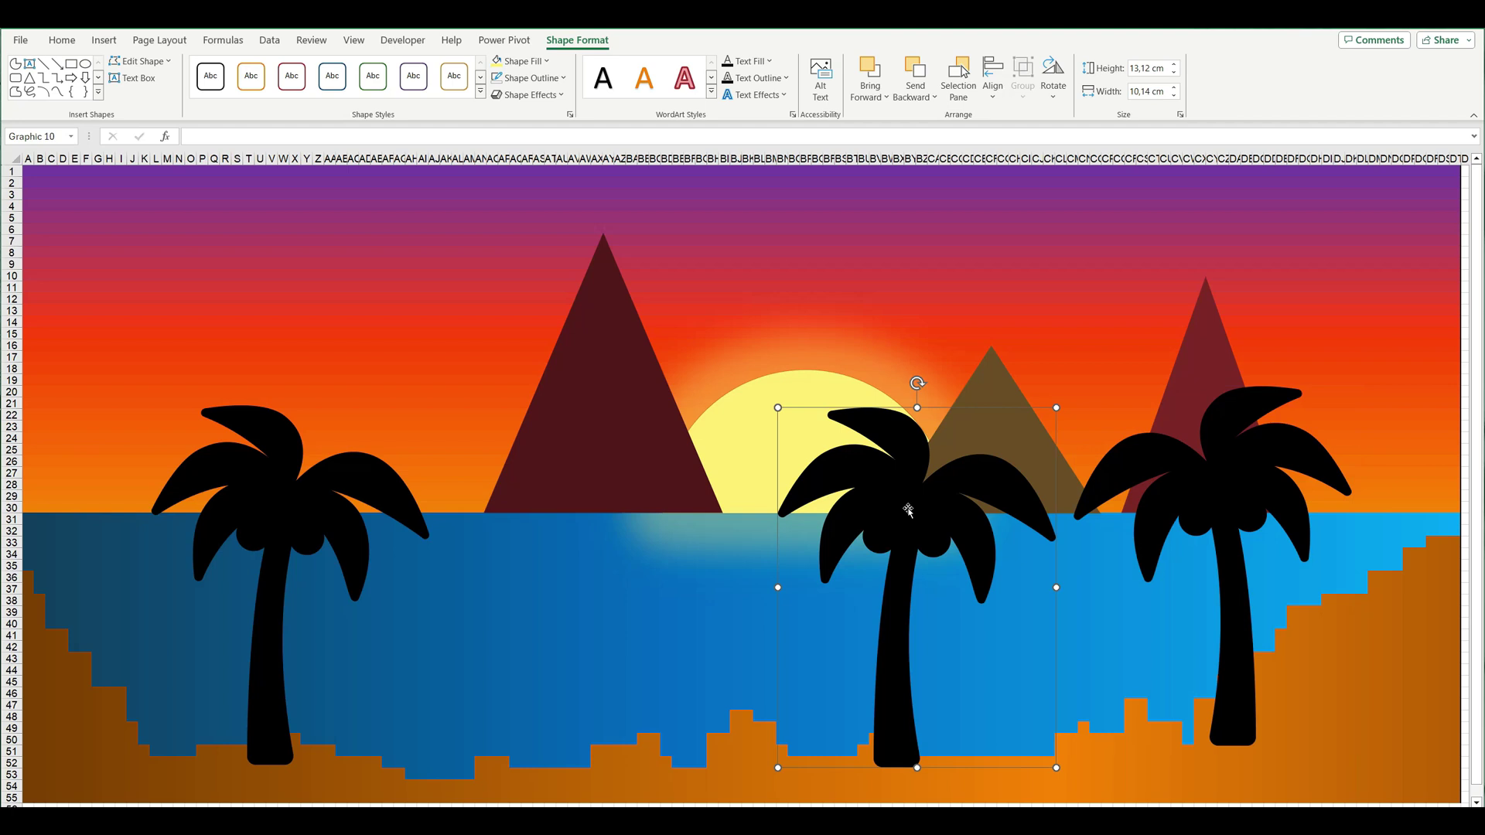
left_click(1053, 86)
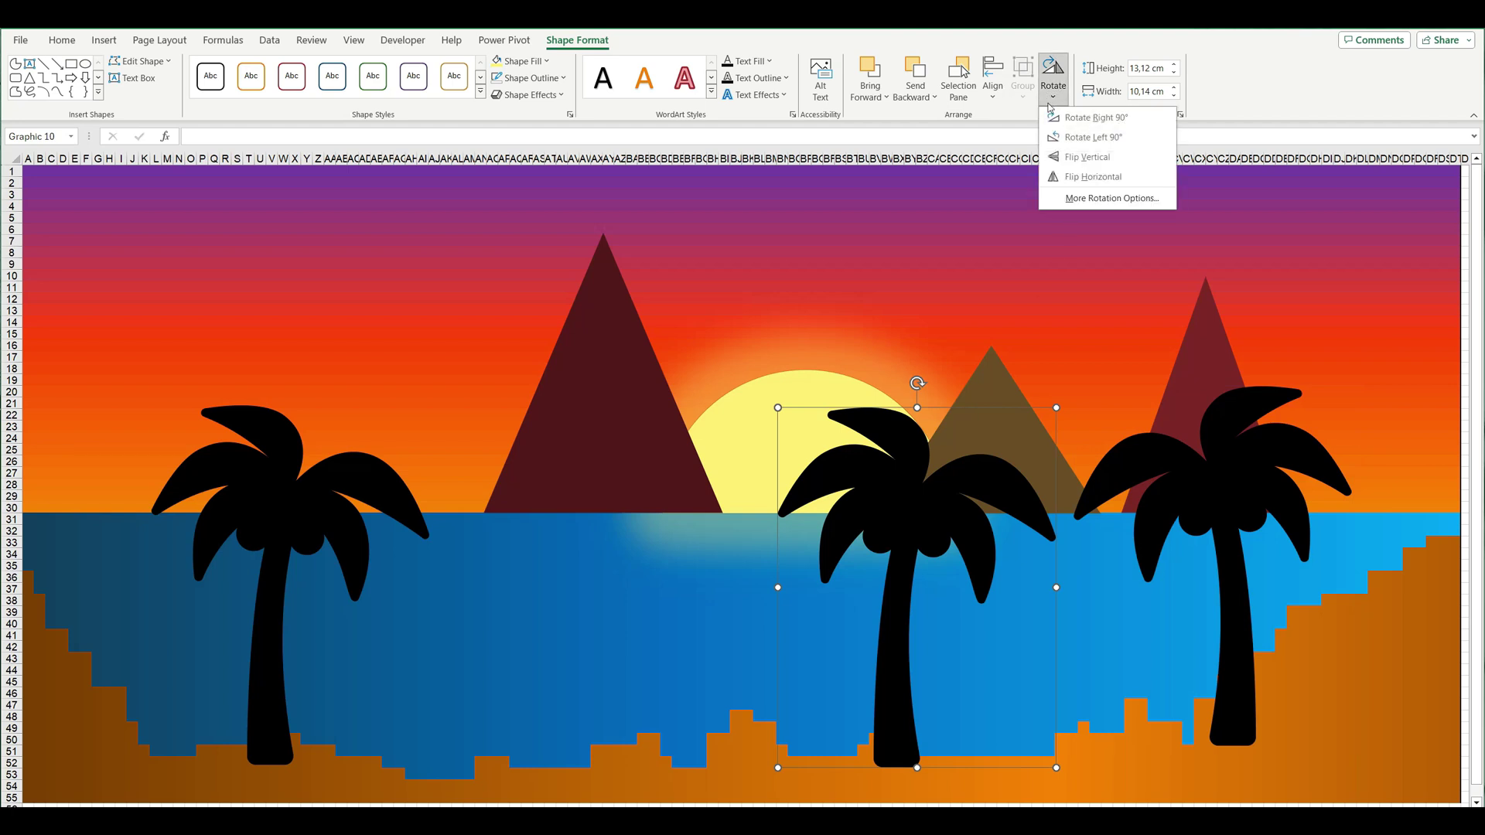
left_click(1096, 177)
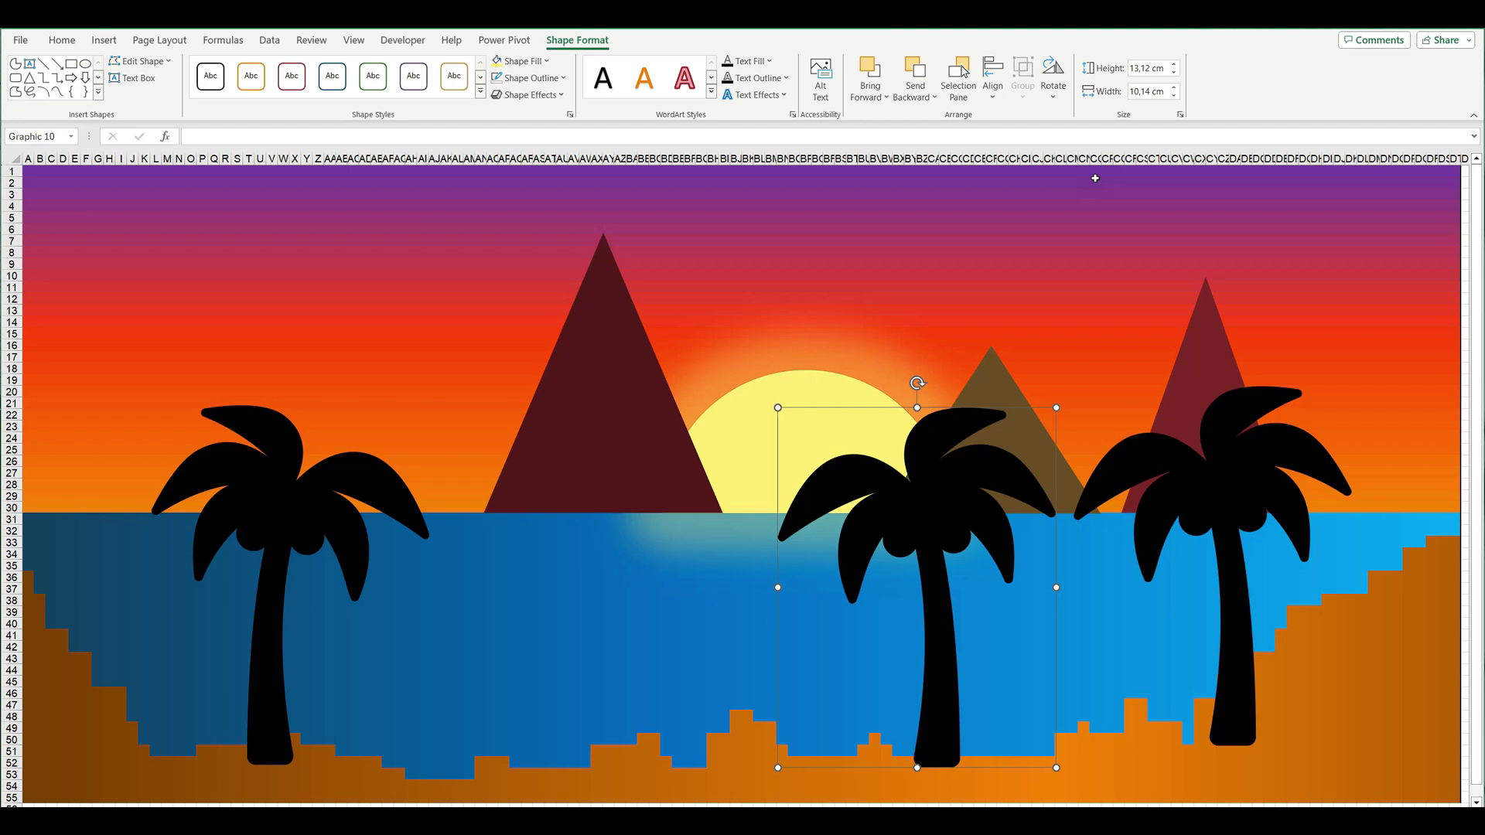
left_click(1179, 468, "ctrl")
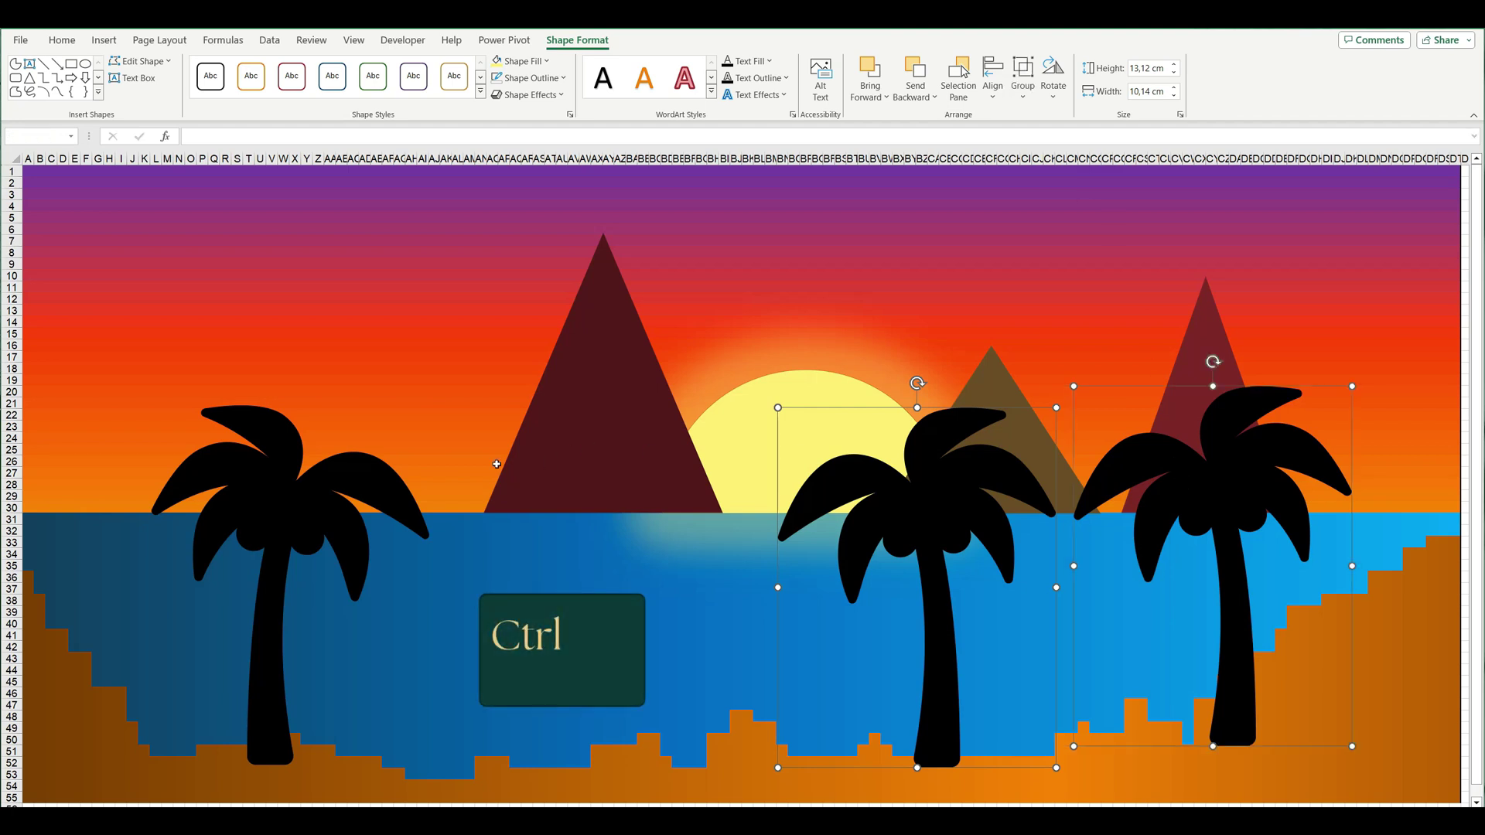
Apply a Perspective shadow preset to all three palm trees.
left_click(317, 508, "ctrl")
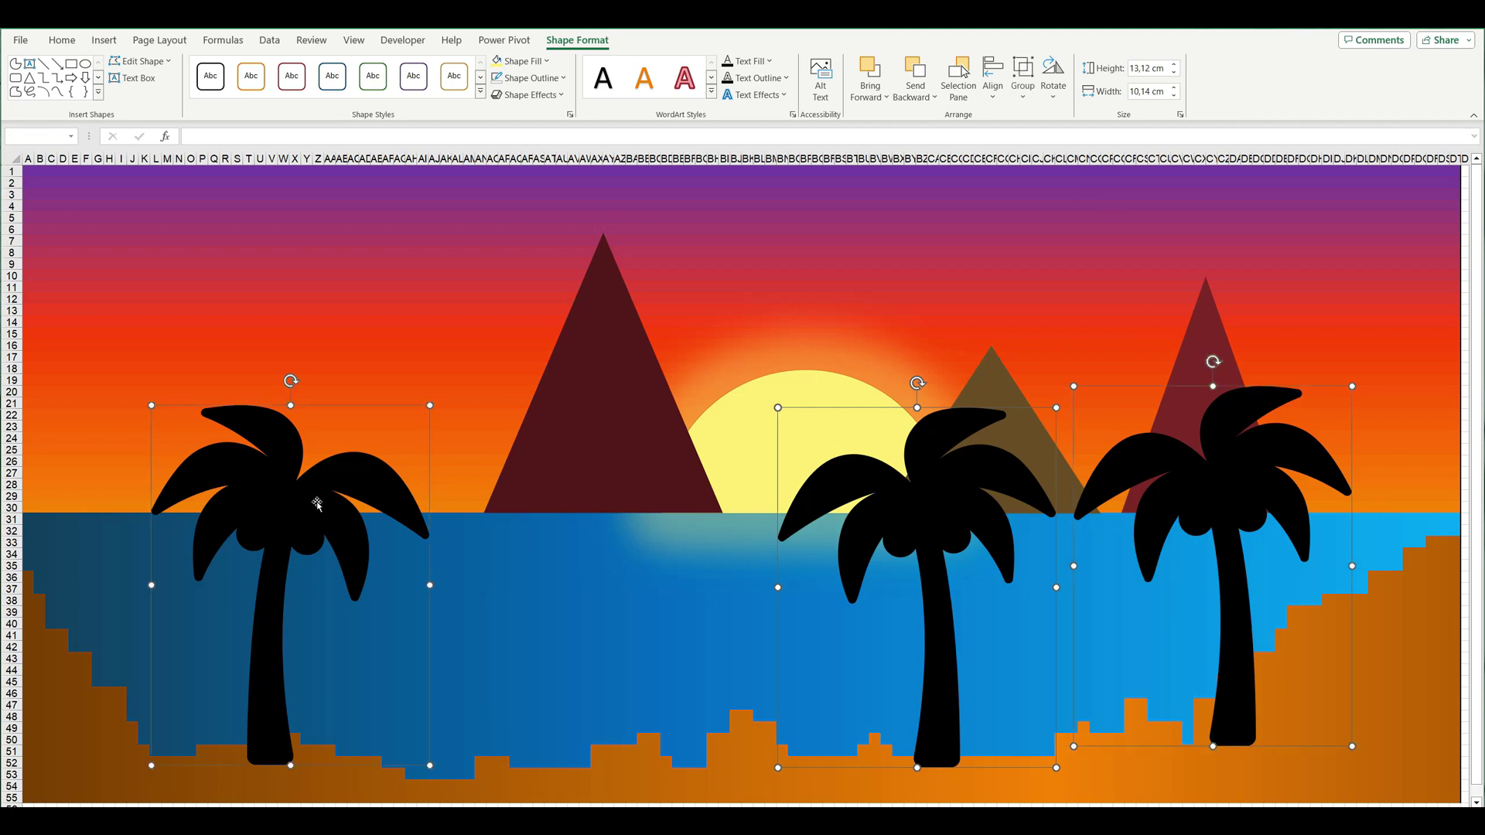
left_click(529, 94)
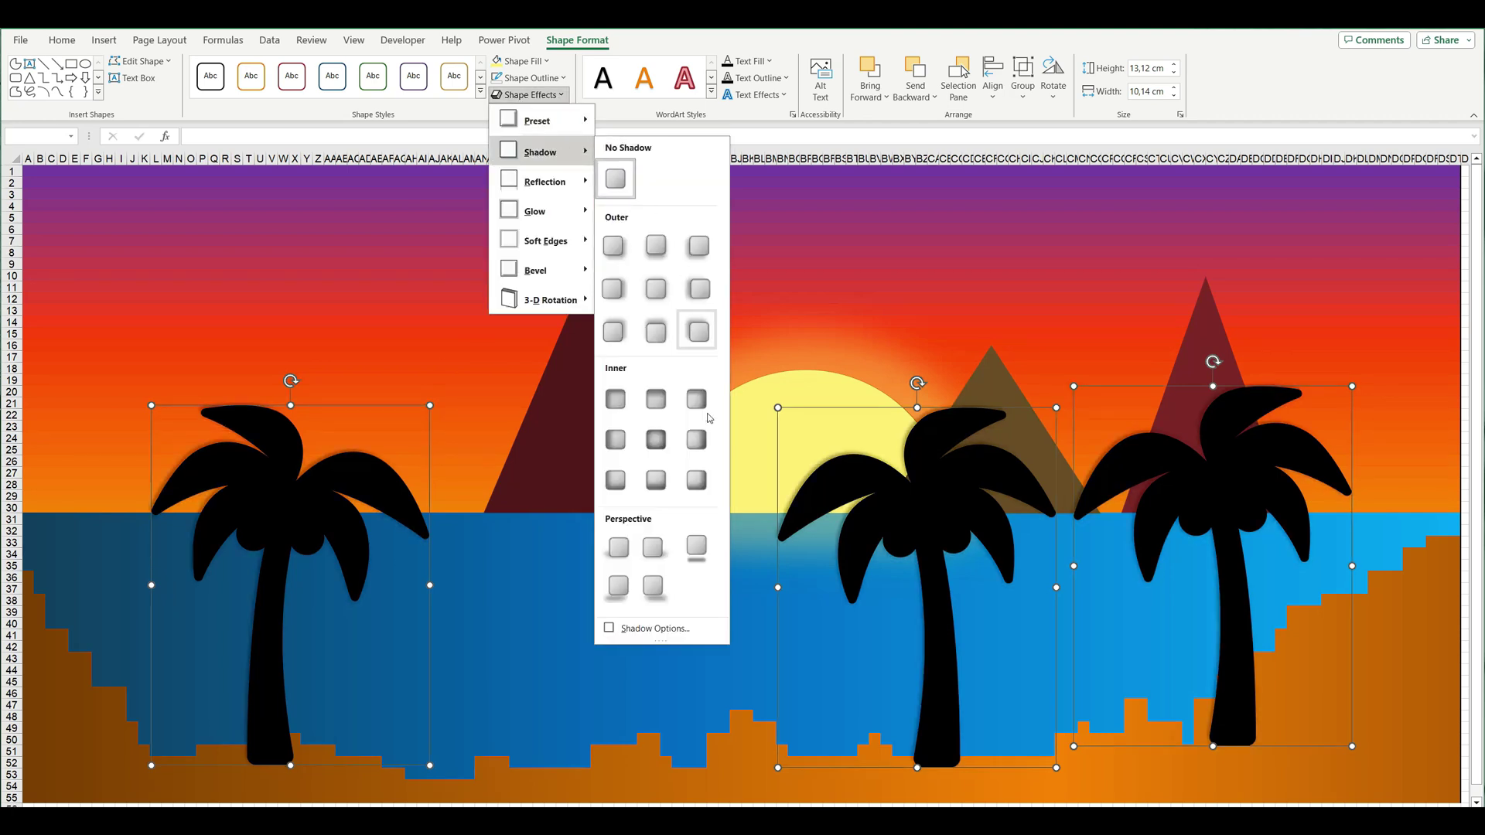
mouse_move(540, 151)
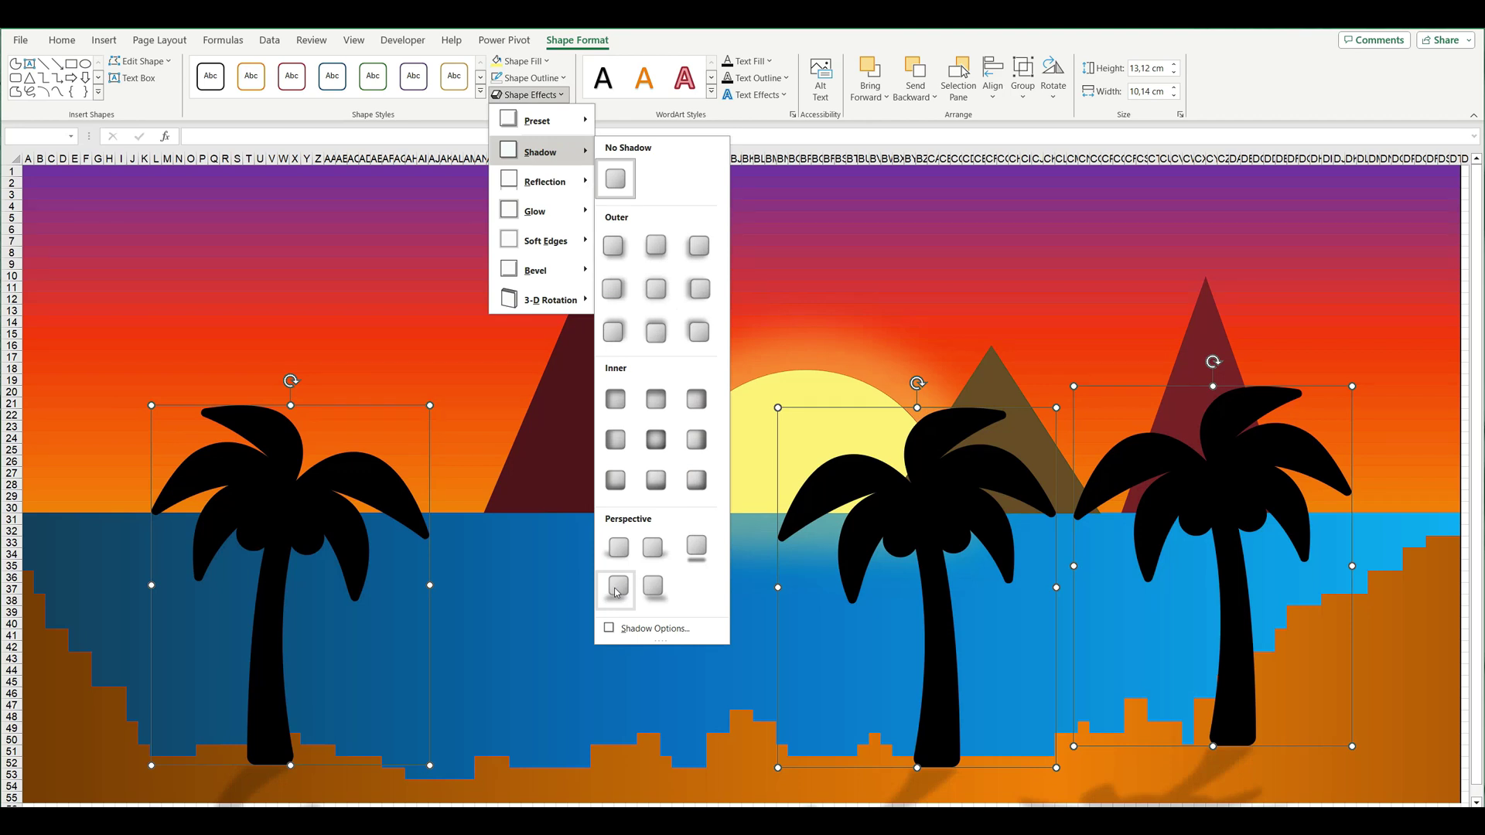
left_click(616, 589)
left_click(616, 590)
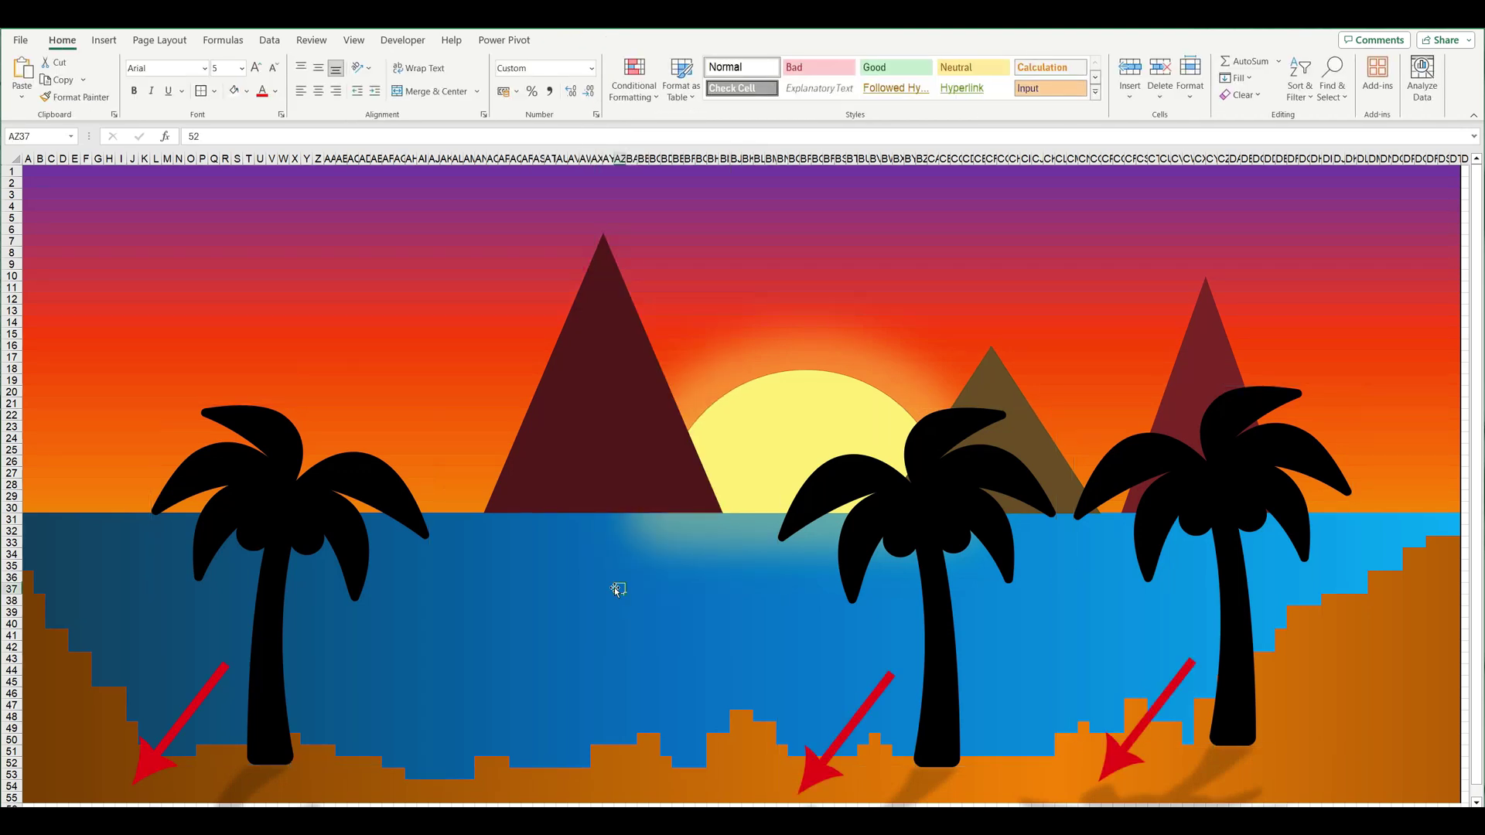
left_click(889, 528)
left_click(1187, 502, "shift")
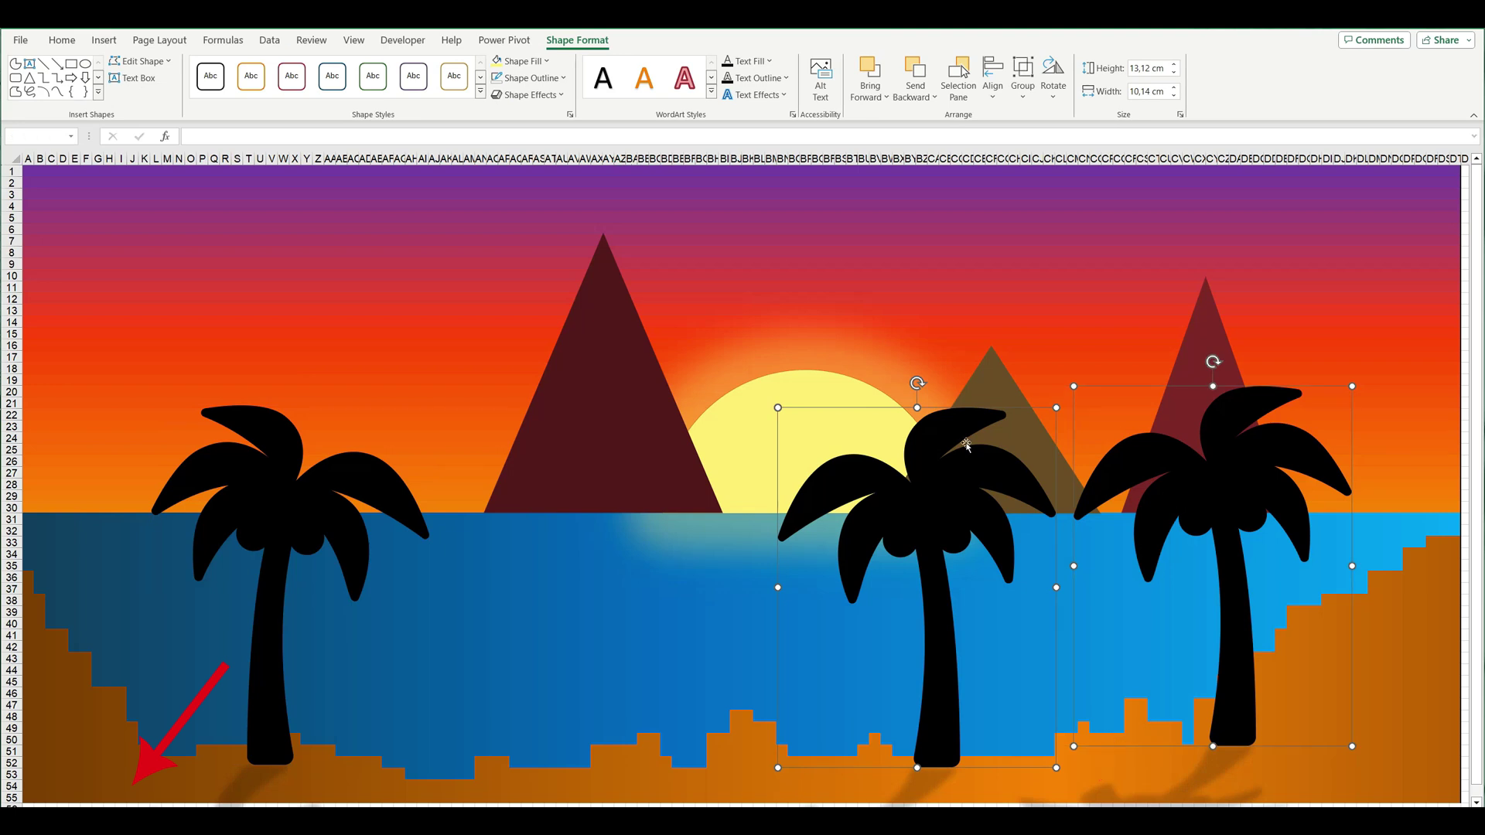
left_click(559, 93)
mouse_move(540, 151)
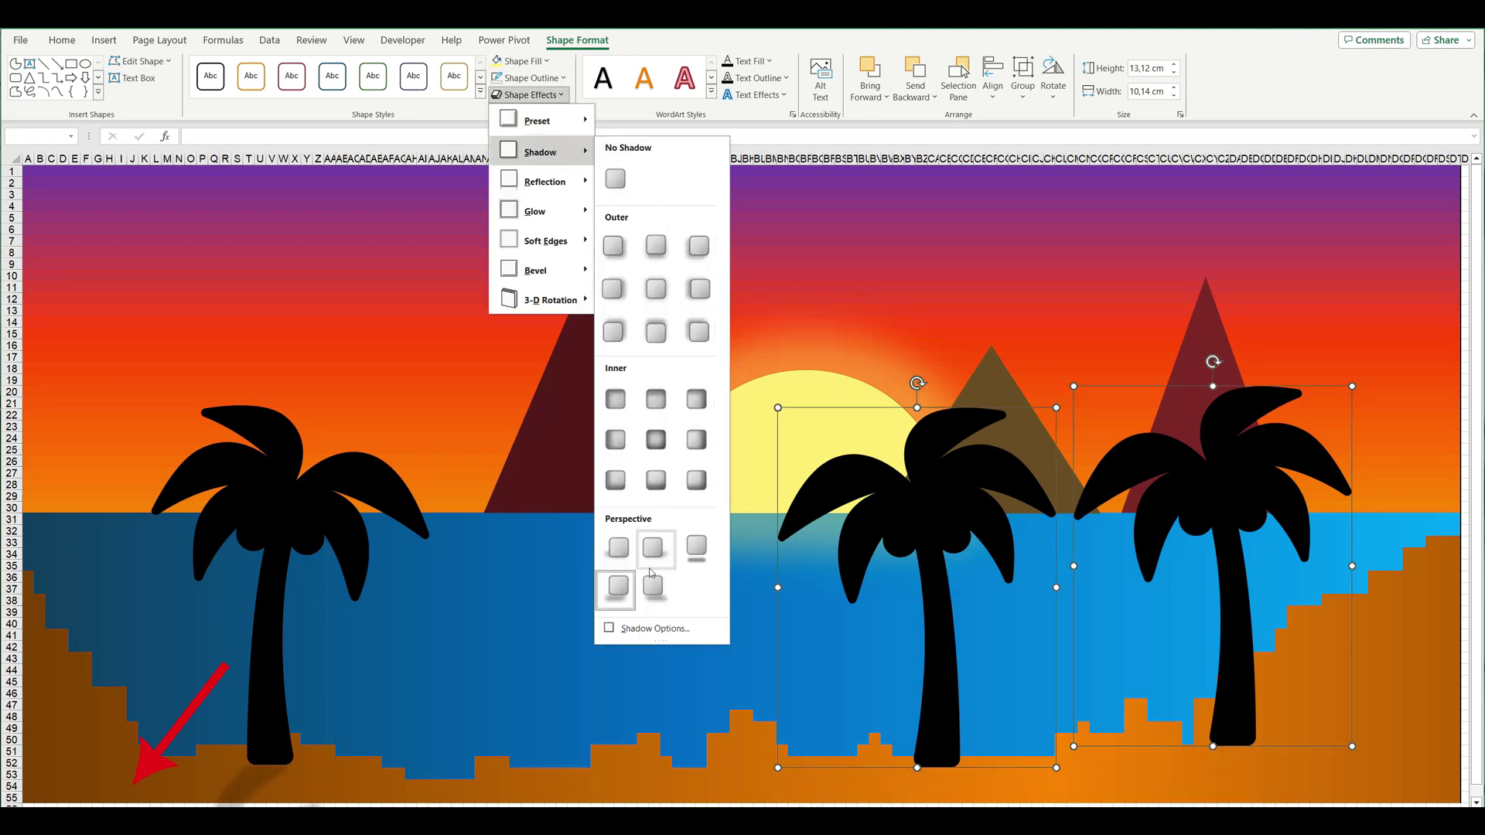
left_click(652, 585)
left_click(653, 588)
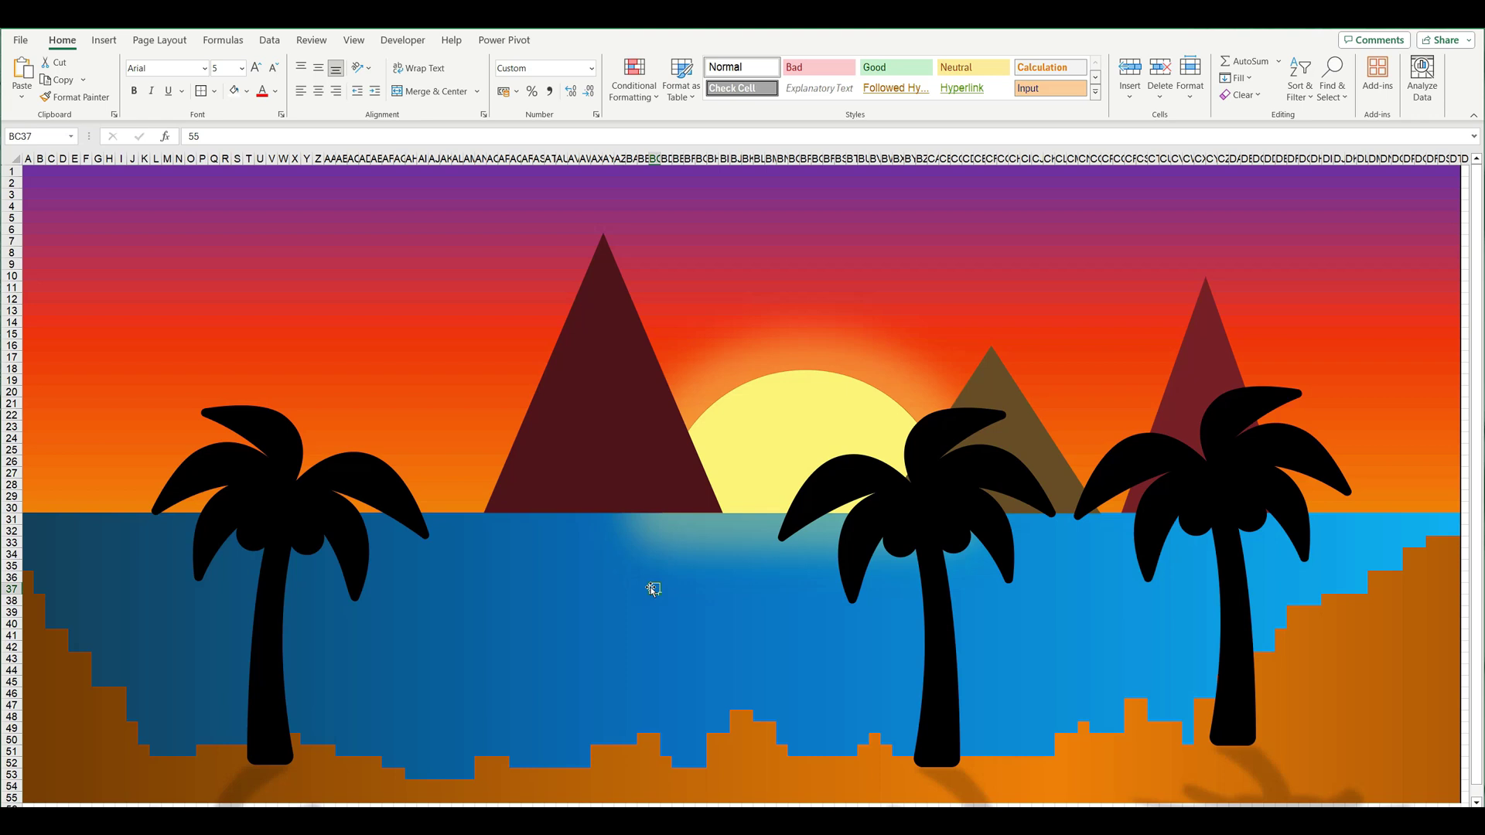
Insert the filled sailboat icon found with 'boat' and place it at the far left of the sea.
left_click(104, 39)
left_click(229, 76)
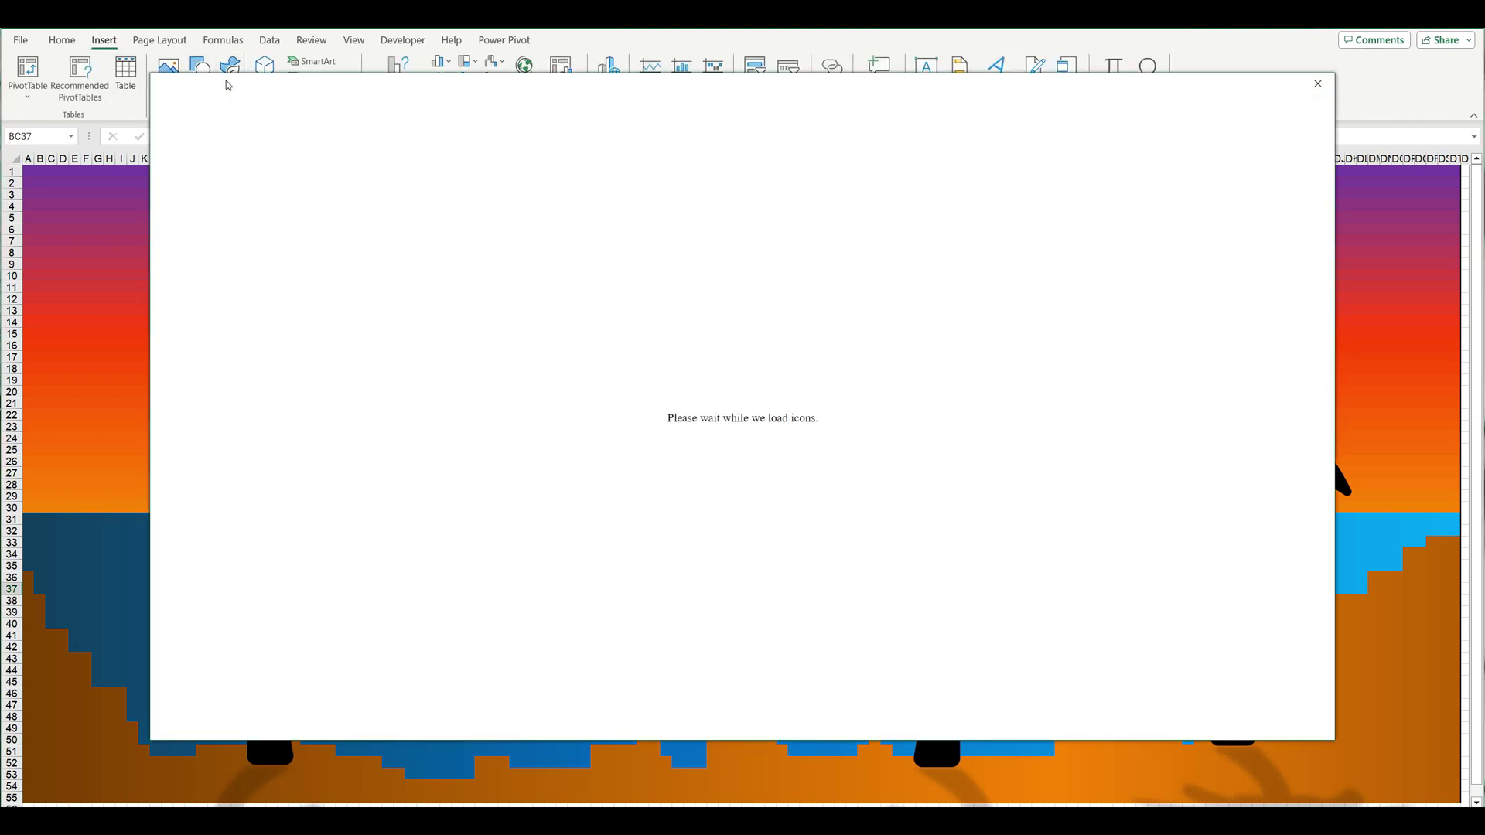
type("boat")
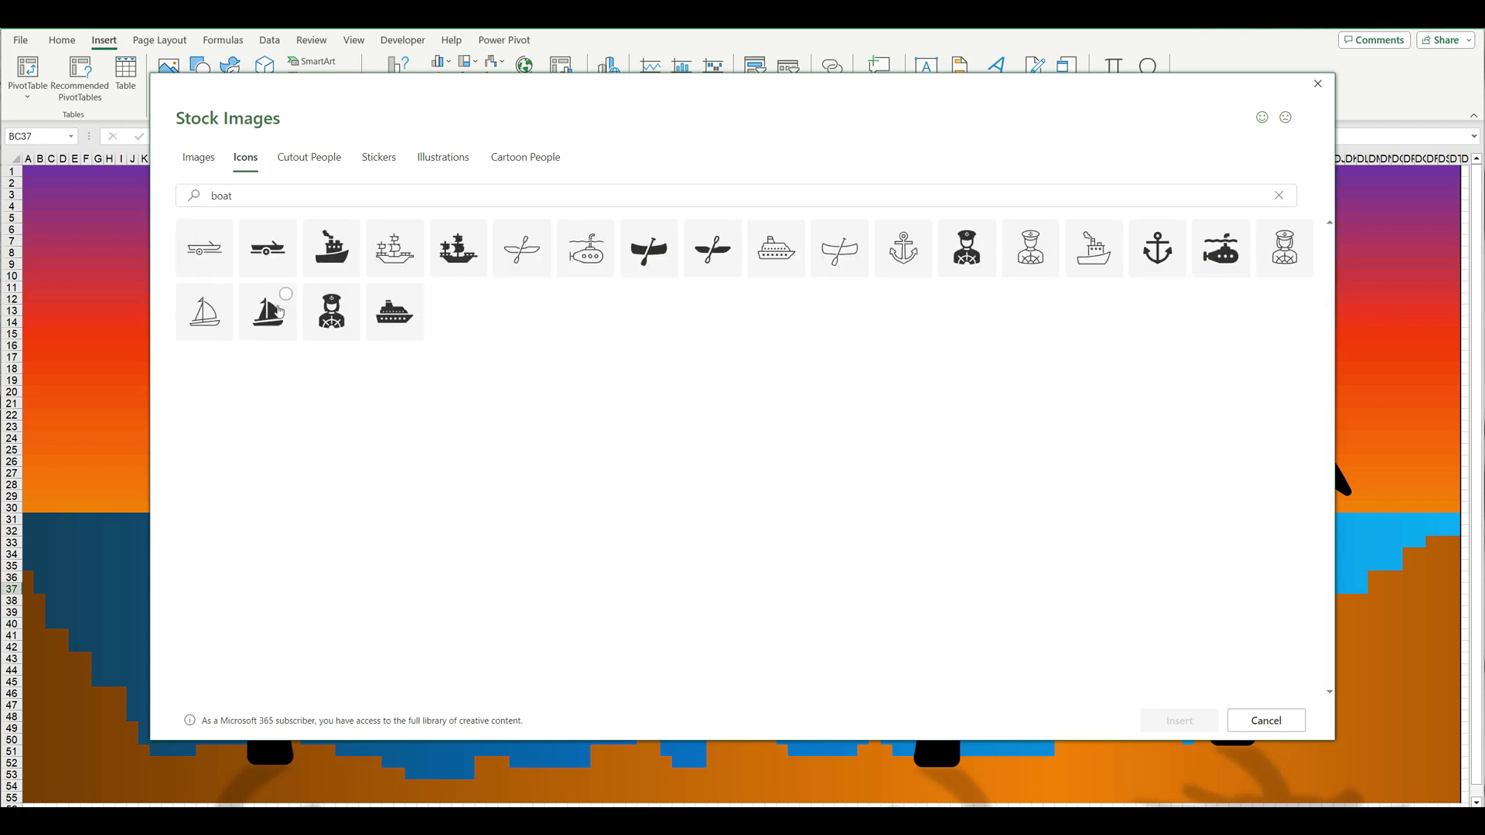
left_click(276, 307)
left_click(1164, 722)
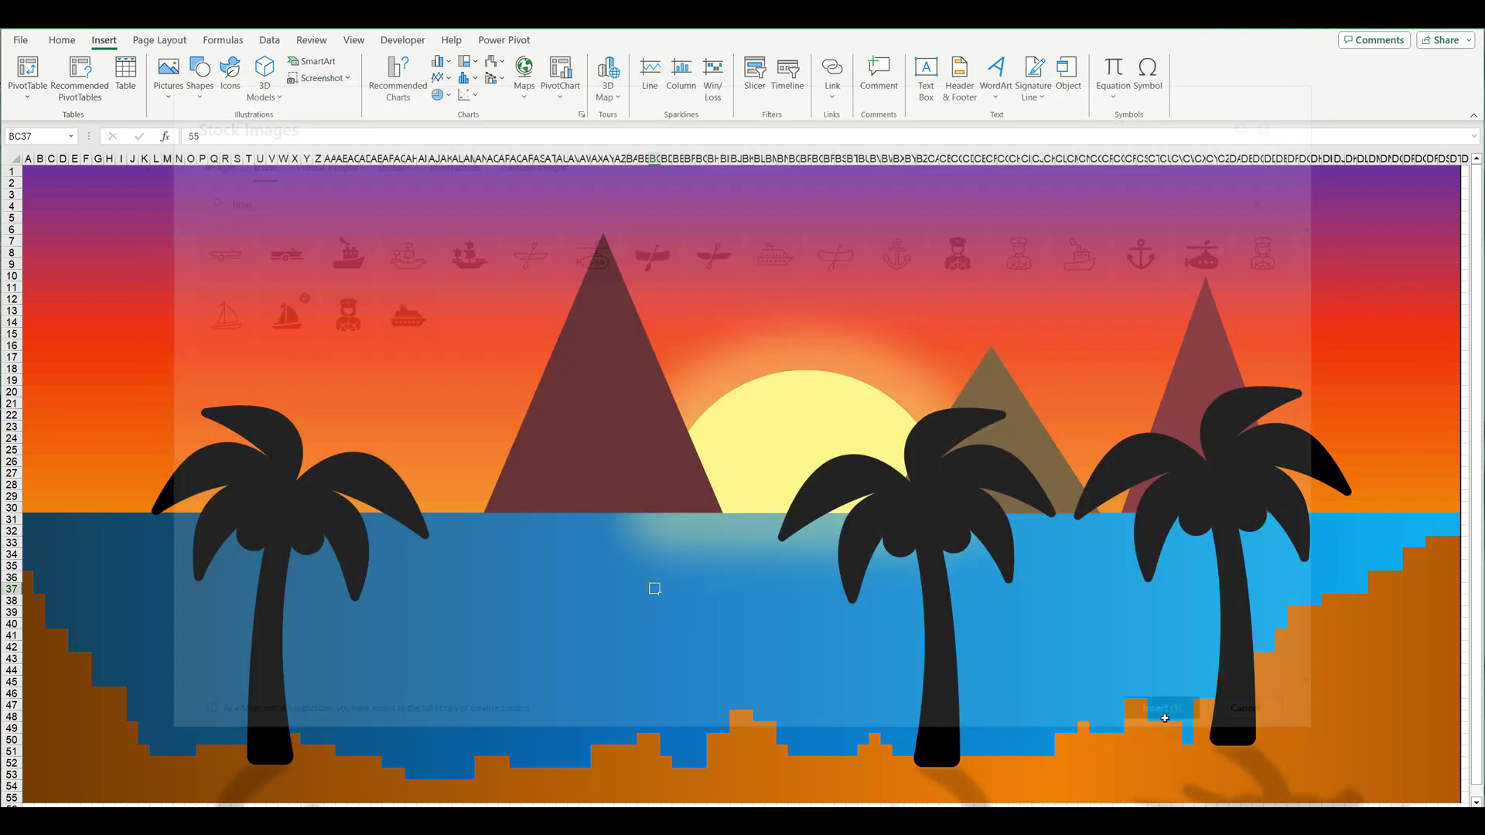
mouse_move(719, 611)
left_mouse_down()
mouse_move(556, 590)
mouse_move(633, 506)
left_mouse_up()
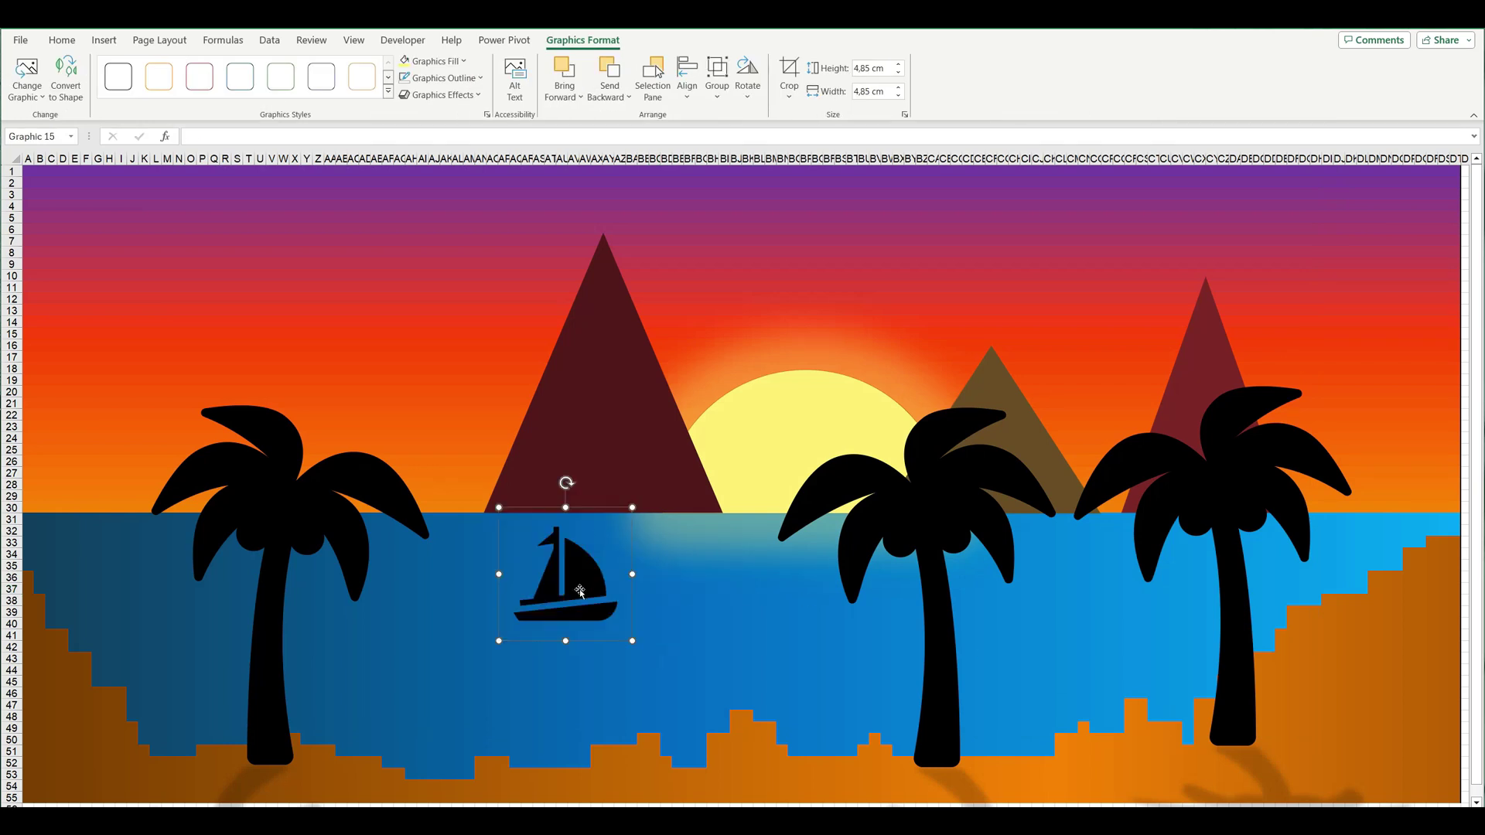
left_click_drag(566, 602, 117, 529)
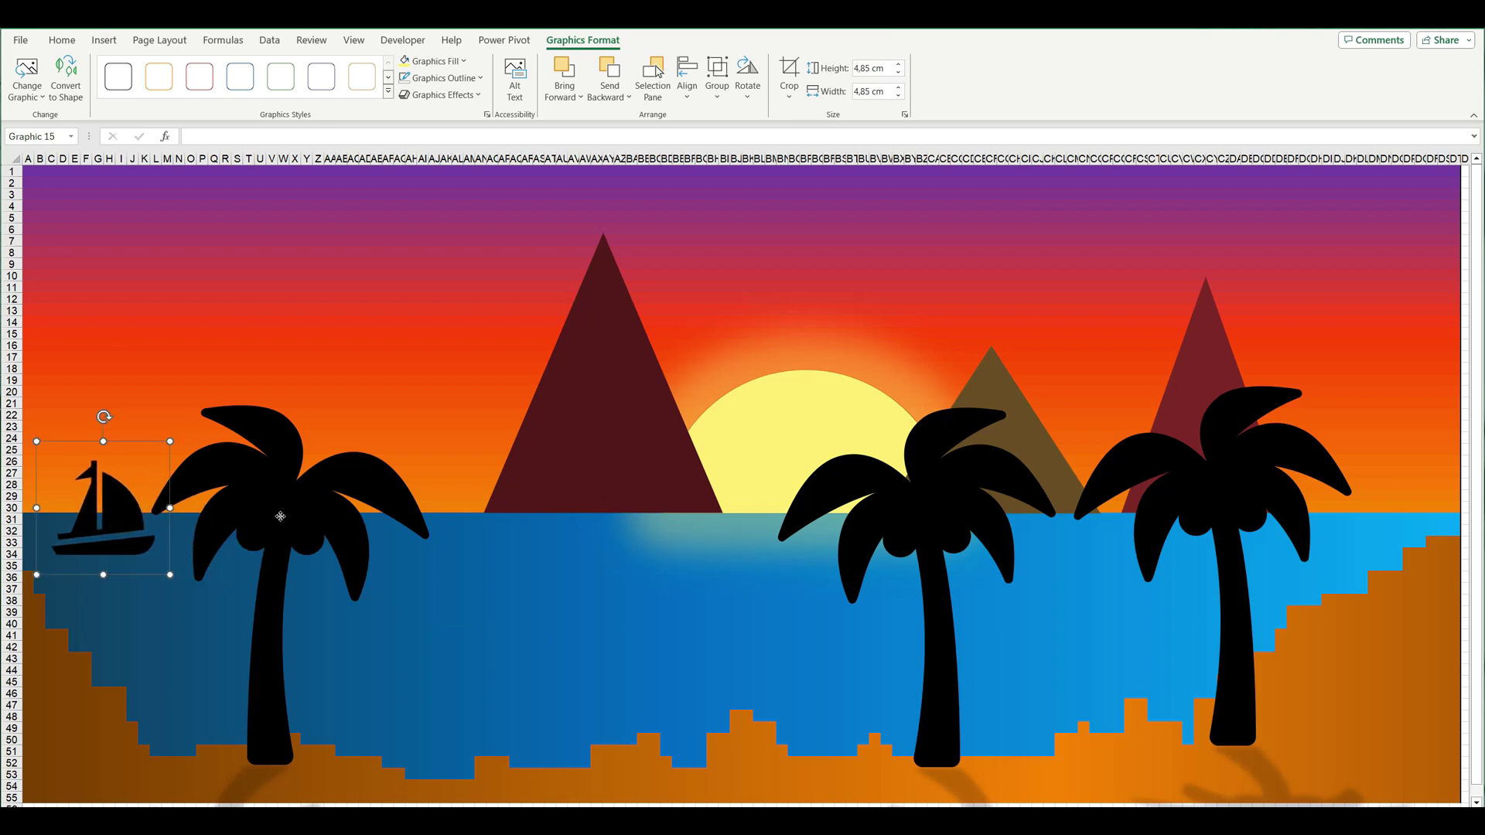
Shift the left palm rightward and convert the sailboat into an editable shape.
left_click_drag(237, 517, 352, 531)
left_click_drag(105, 511, 153, 495)
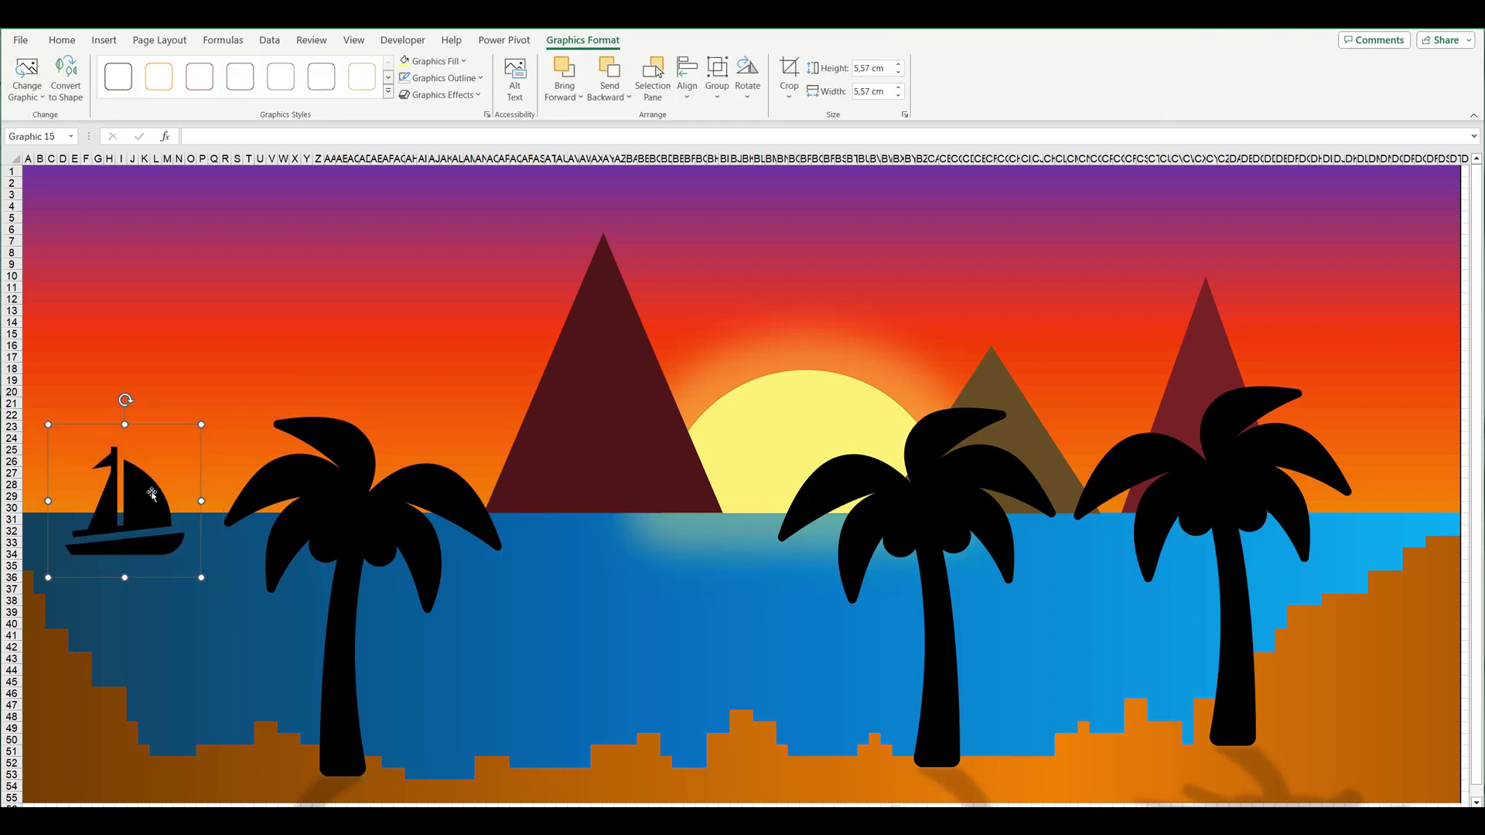
left_click(66, 78)
left_click_drag(153, 515, 157, 513)
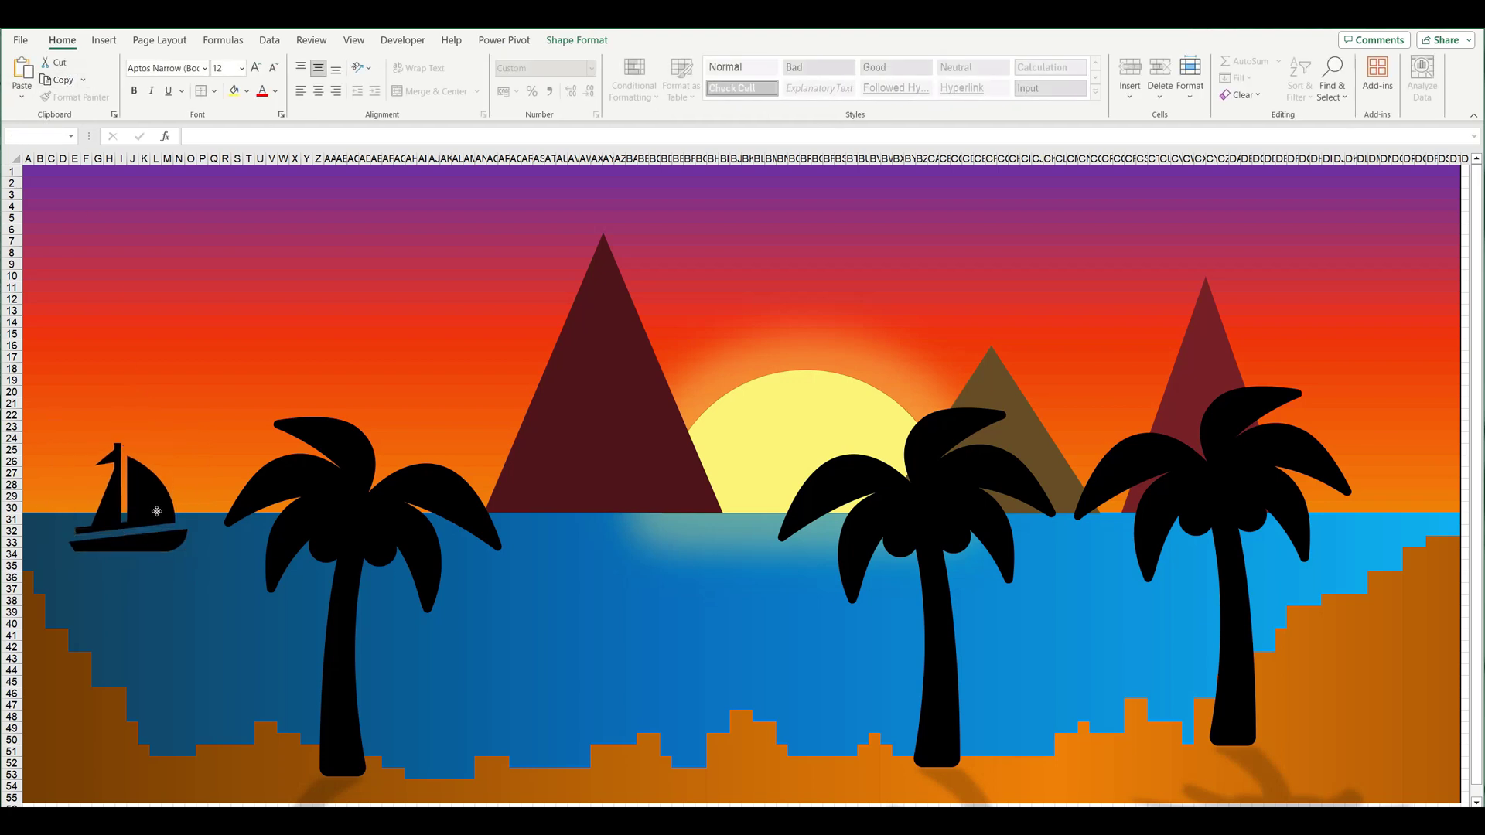
left_click(683, 651)
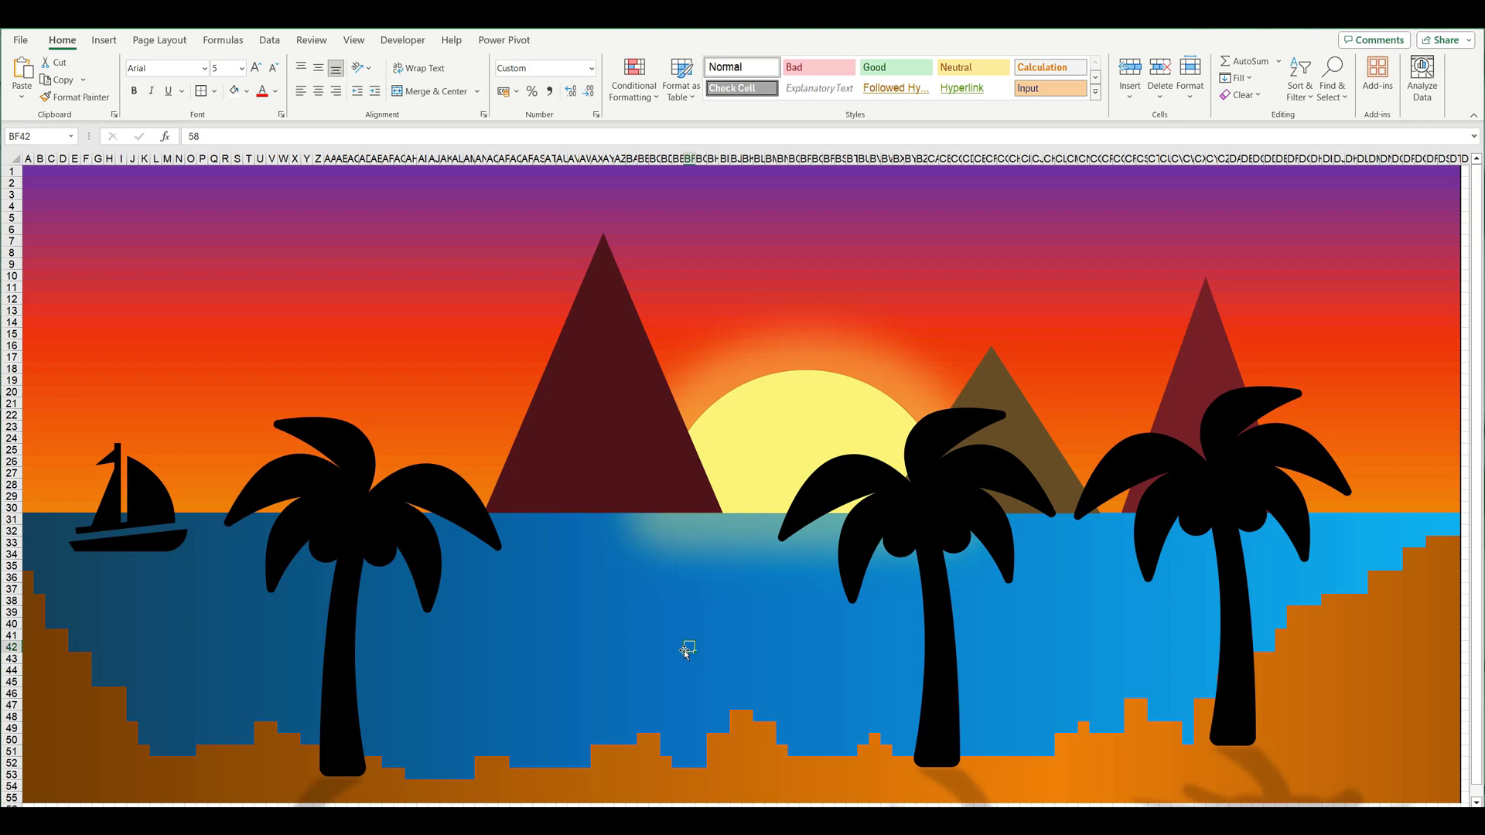
In Manage Rules, set all three colours of the sky colour-scale rule to dark teal.
key("ctrl+a")
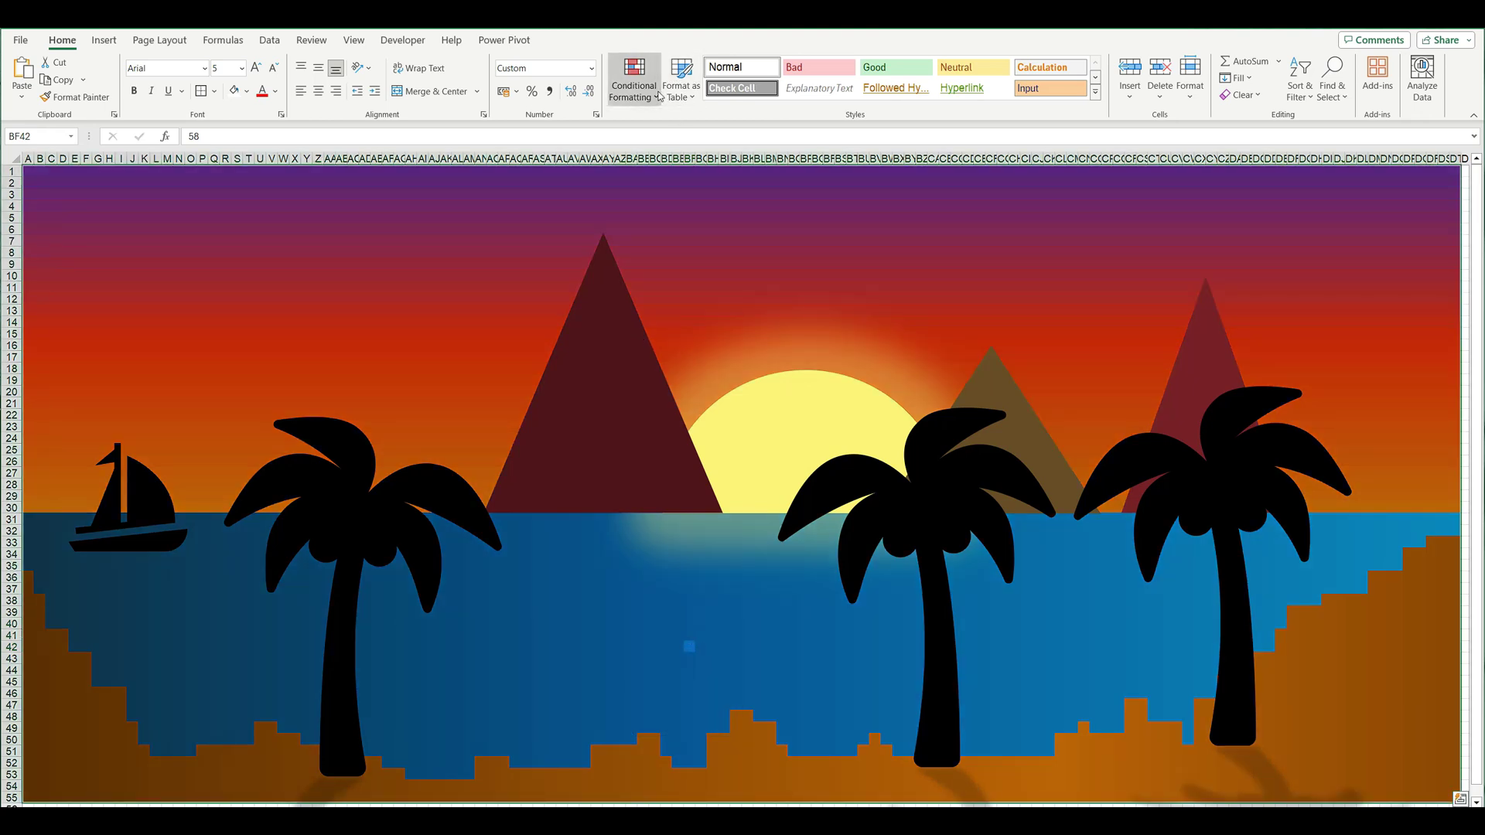
left_click(633, 82)
left_click(689, 303)
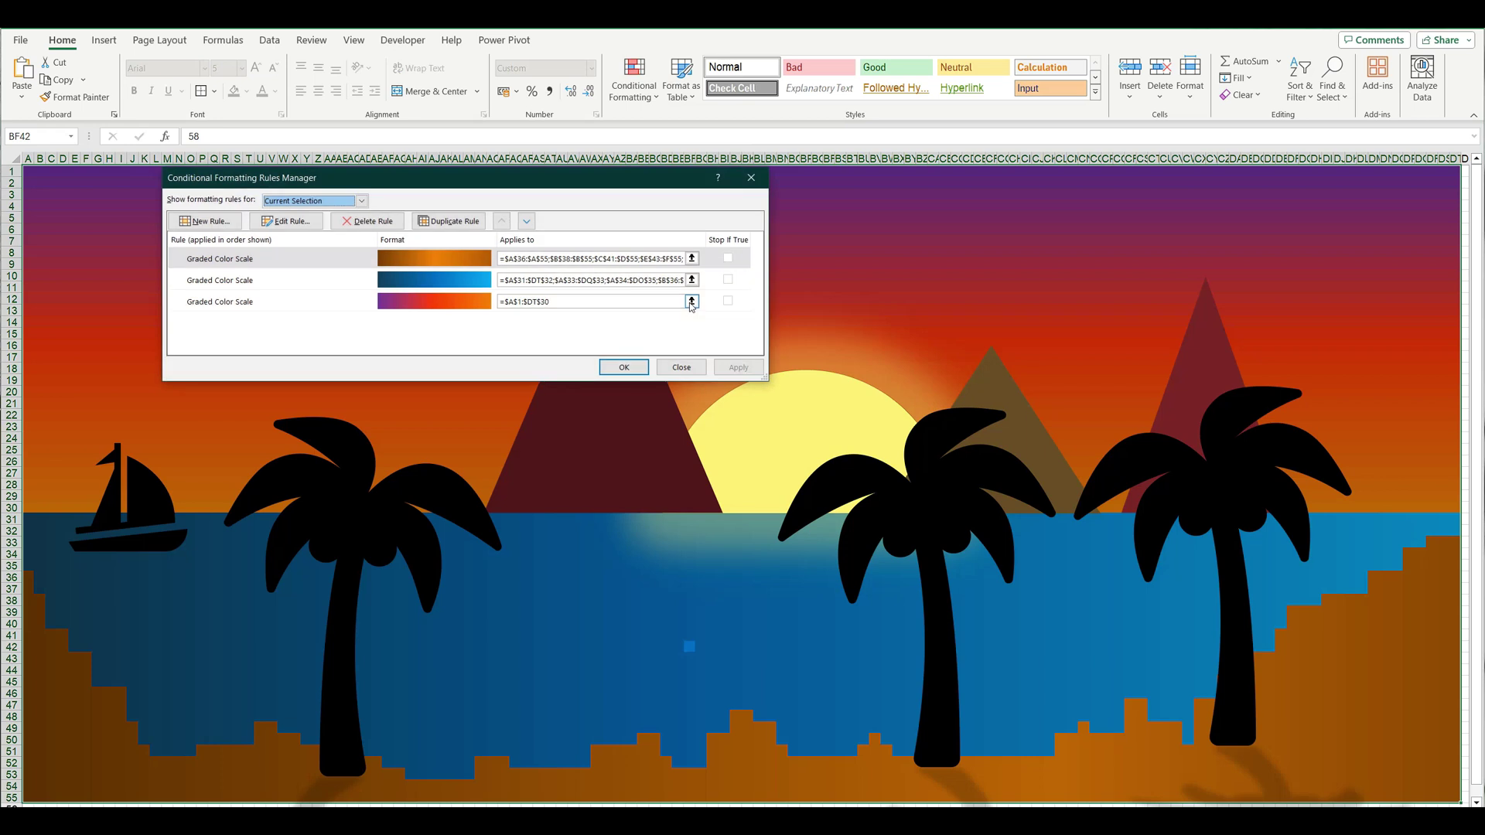
double_click(345, 303)
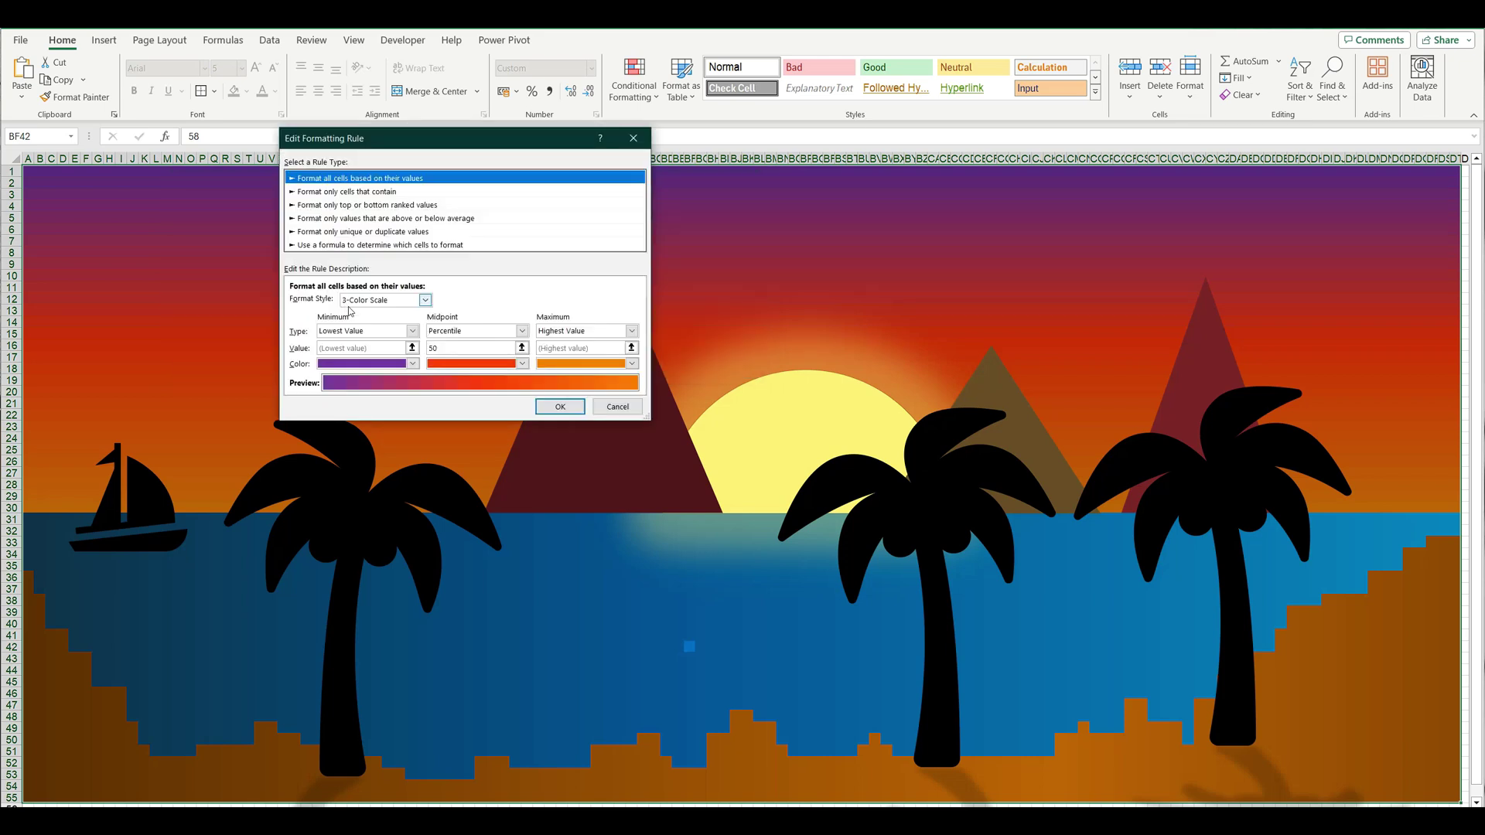
left_click(413, 363)
left_click(348, 537)
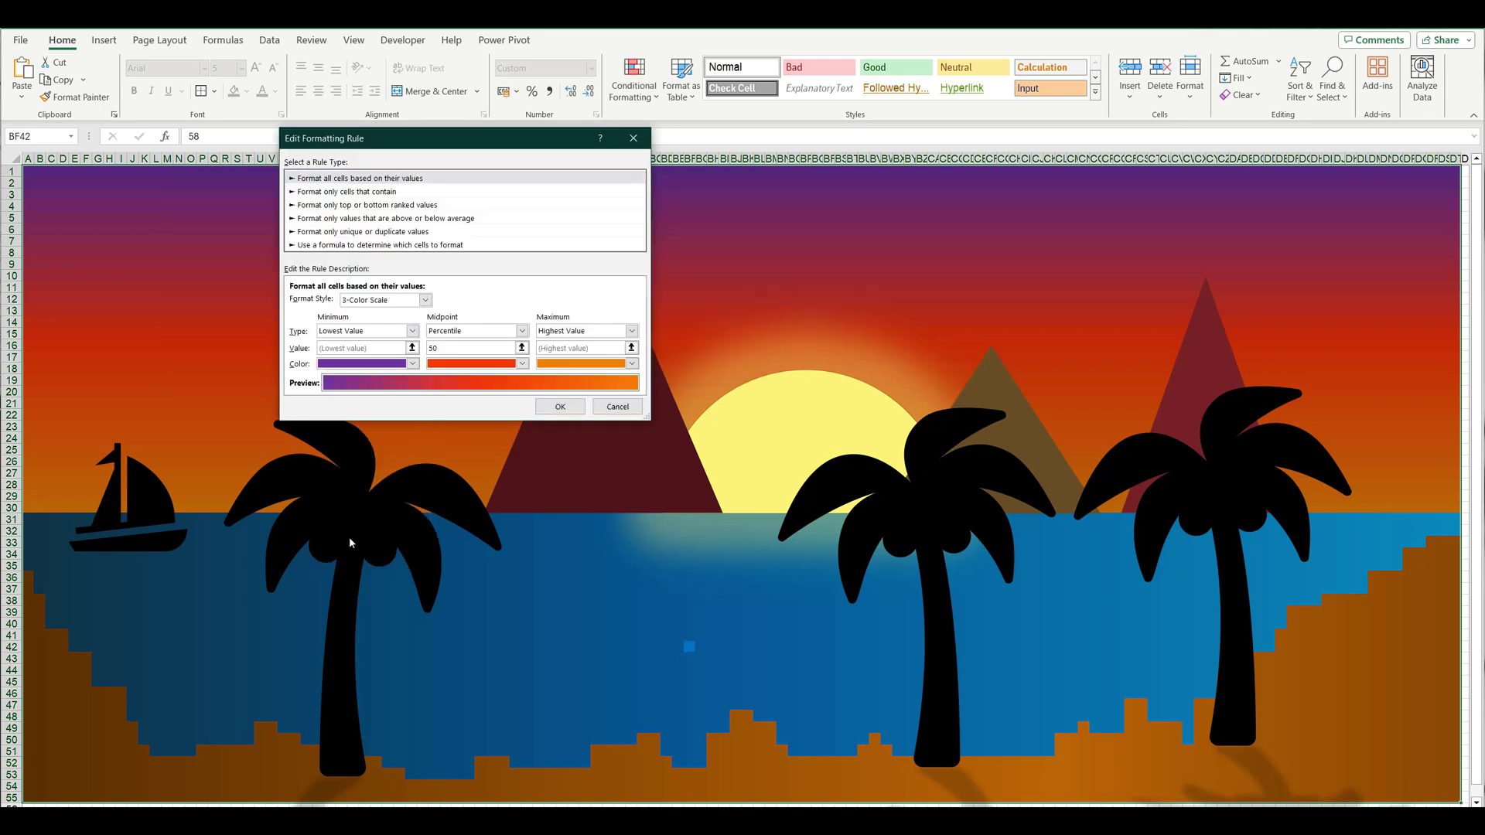
left_click(523, 364)
left_click(478, 540)
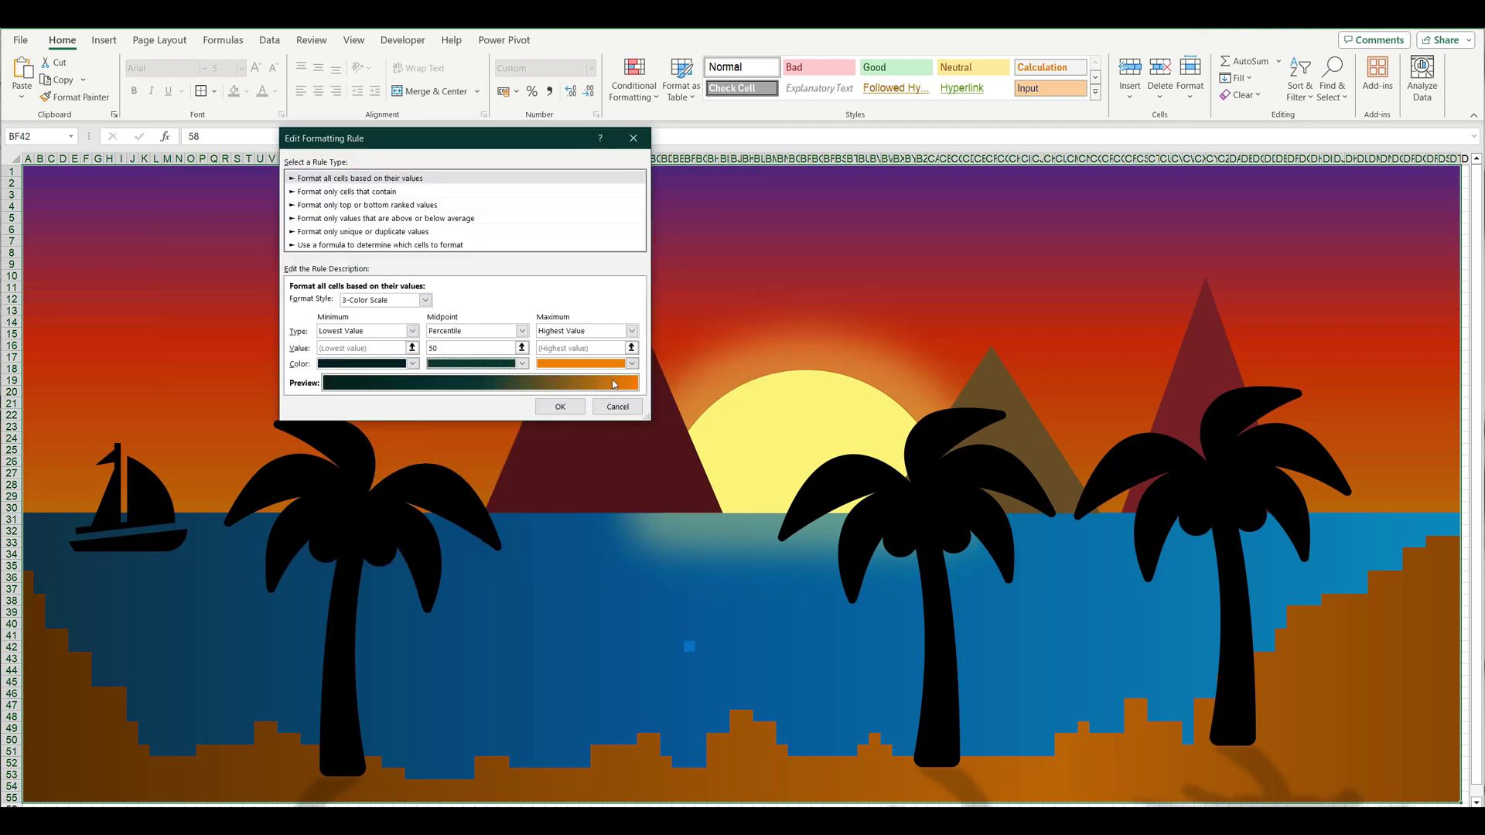
left_click(632, 363)
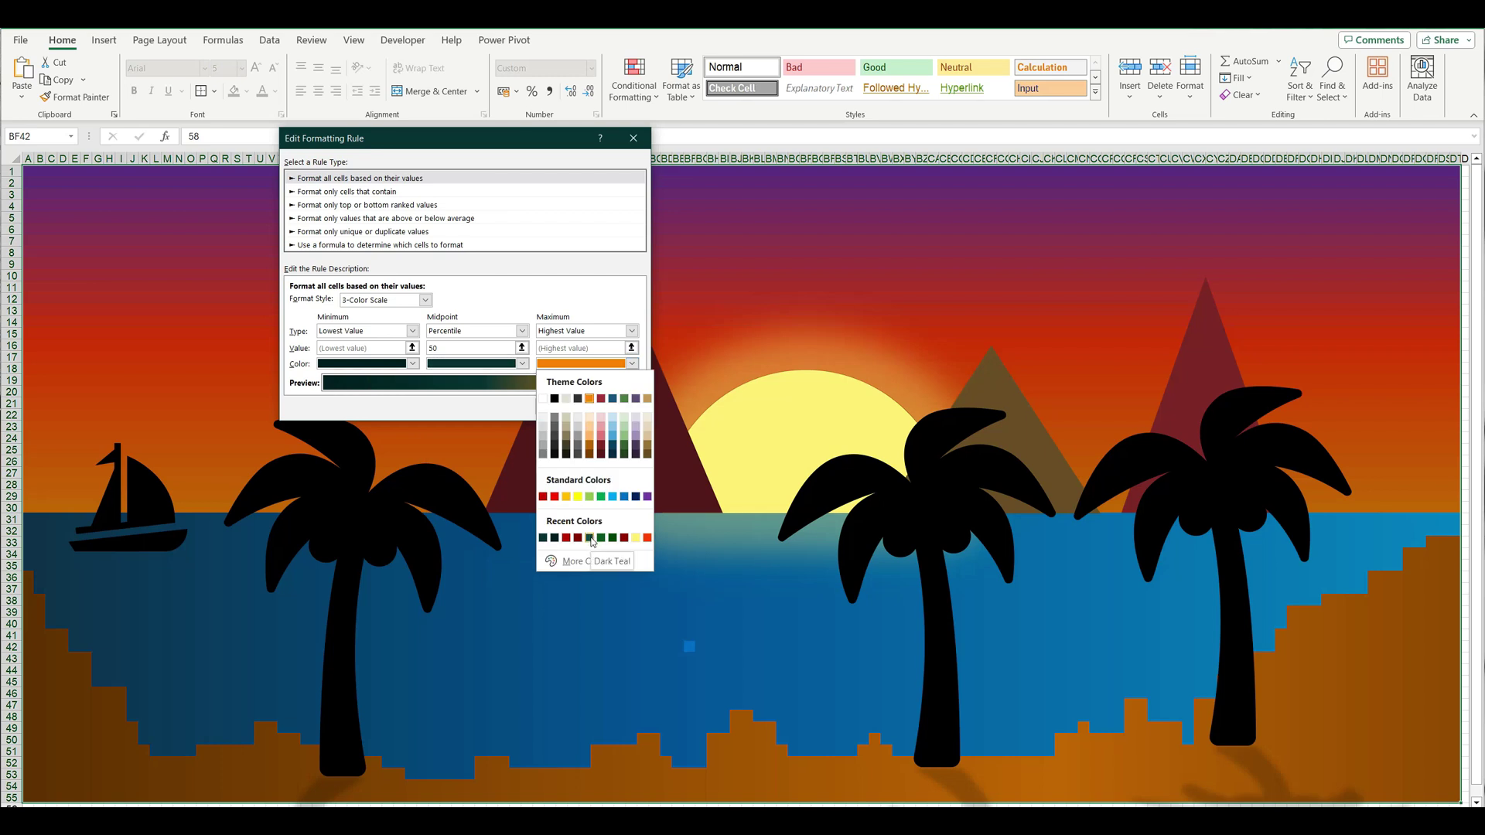
left_click(590, 539)
left_click(558, 409)
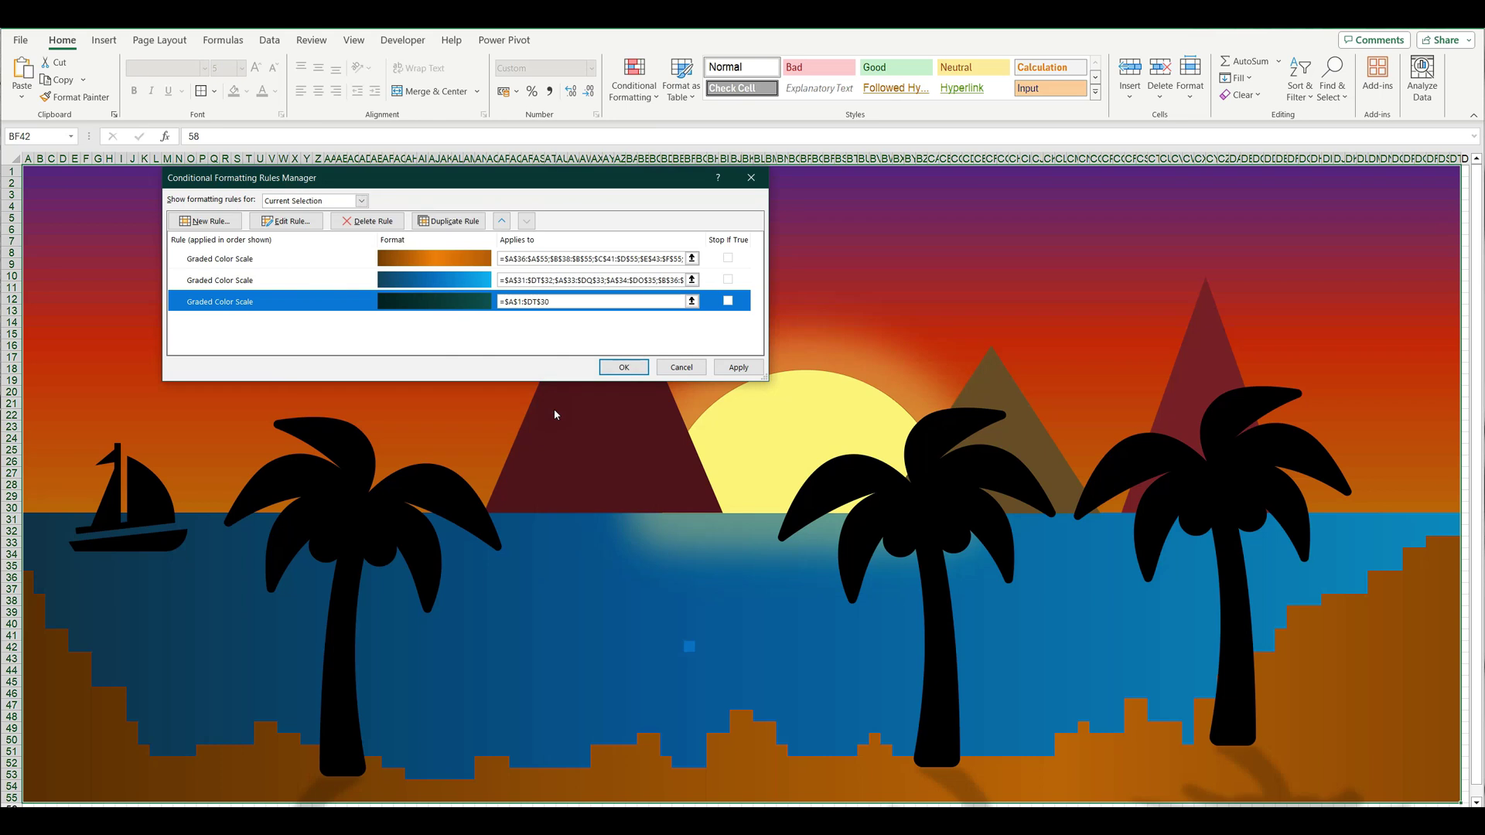
Change the sand colour-scale rule's lowest and highest colours to dark teal.
double_click(315, 258)
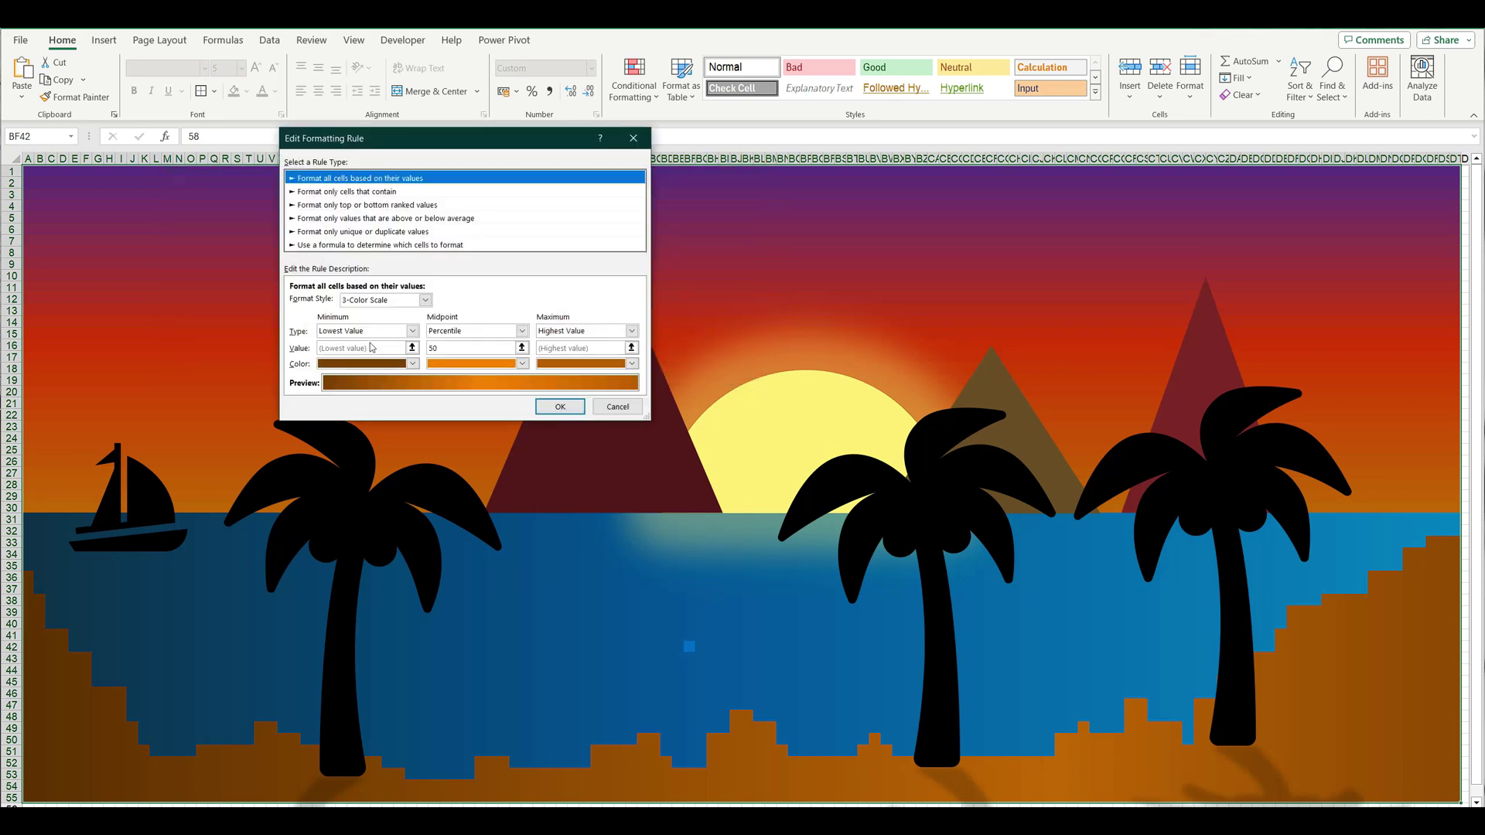
left_click(410, 364)
left_click(324, 538)
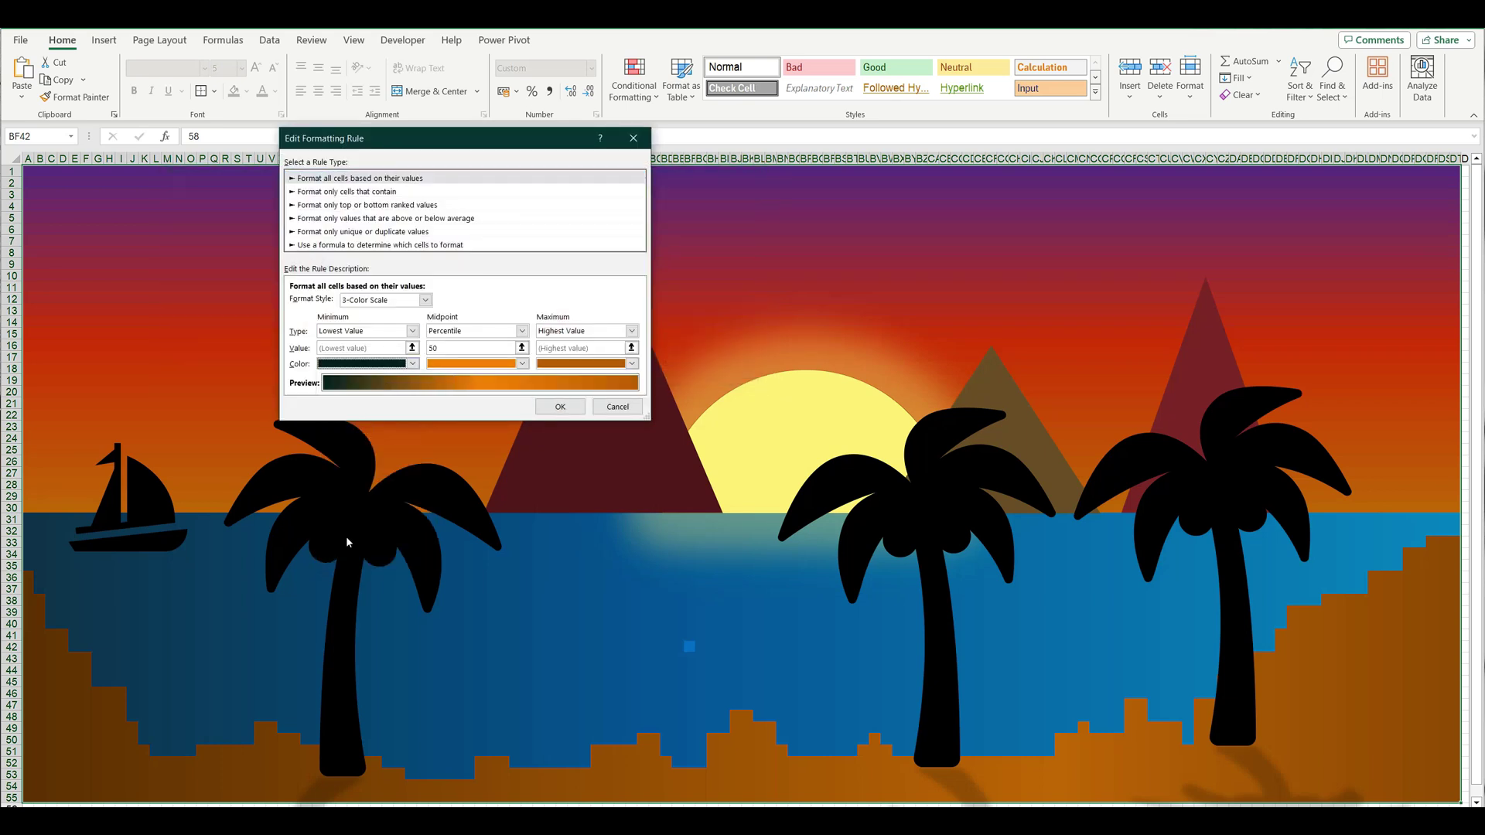
left_click(522, 364)
key("Escape")
left_click(632, 364)
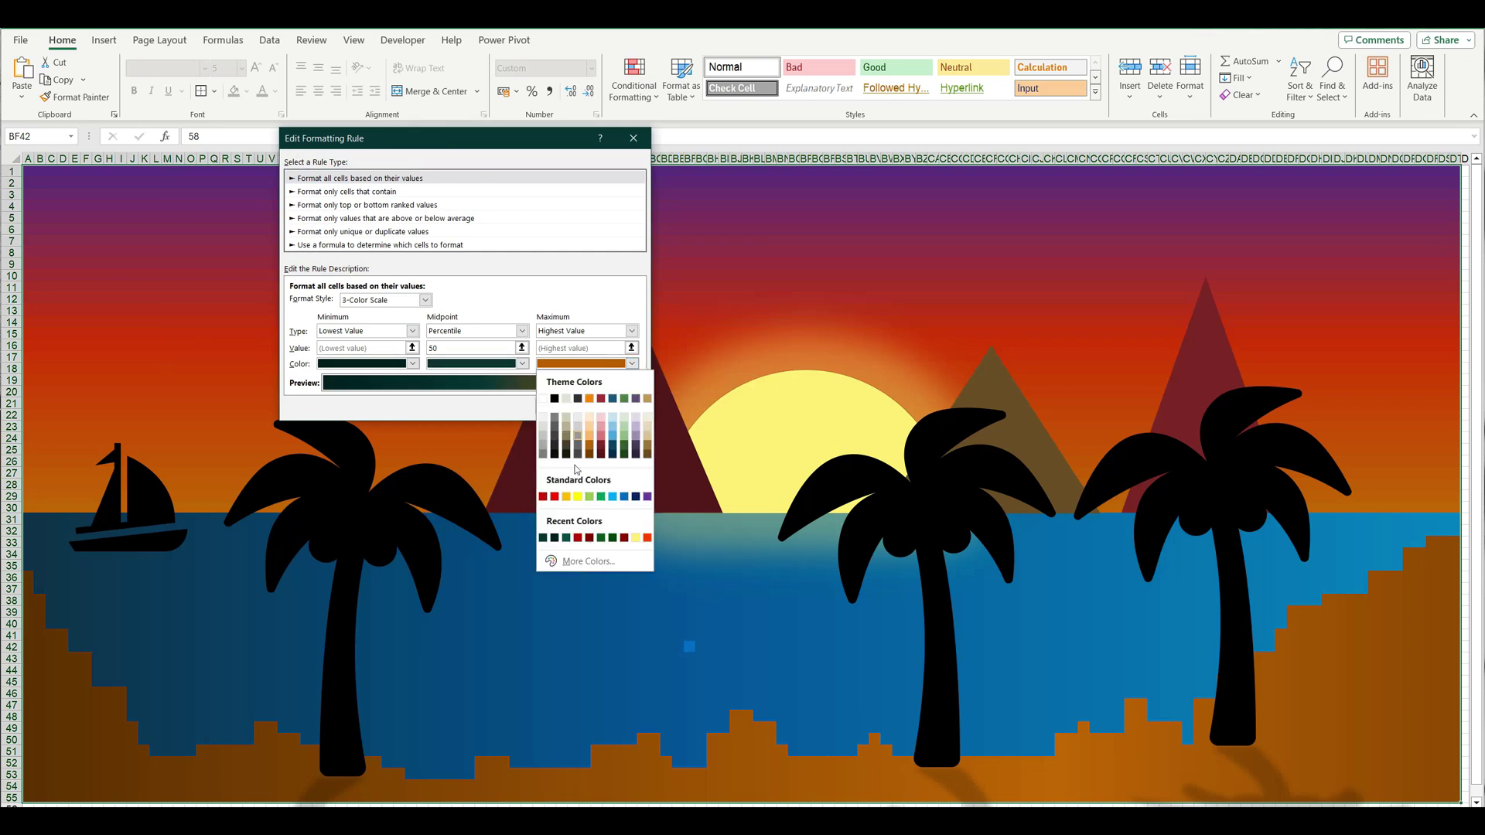
left_click(565, 541)
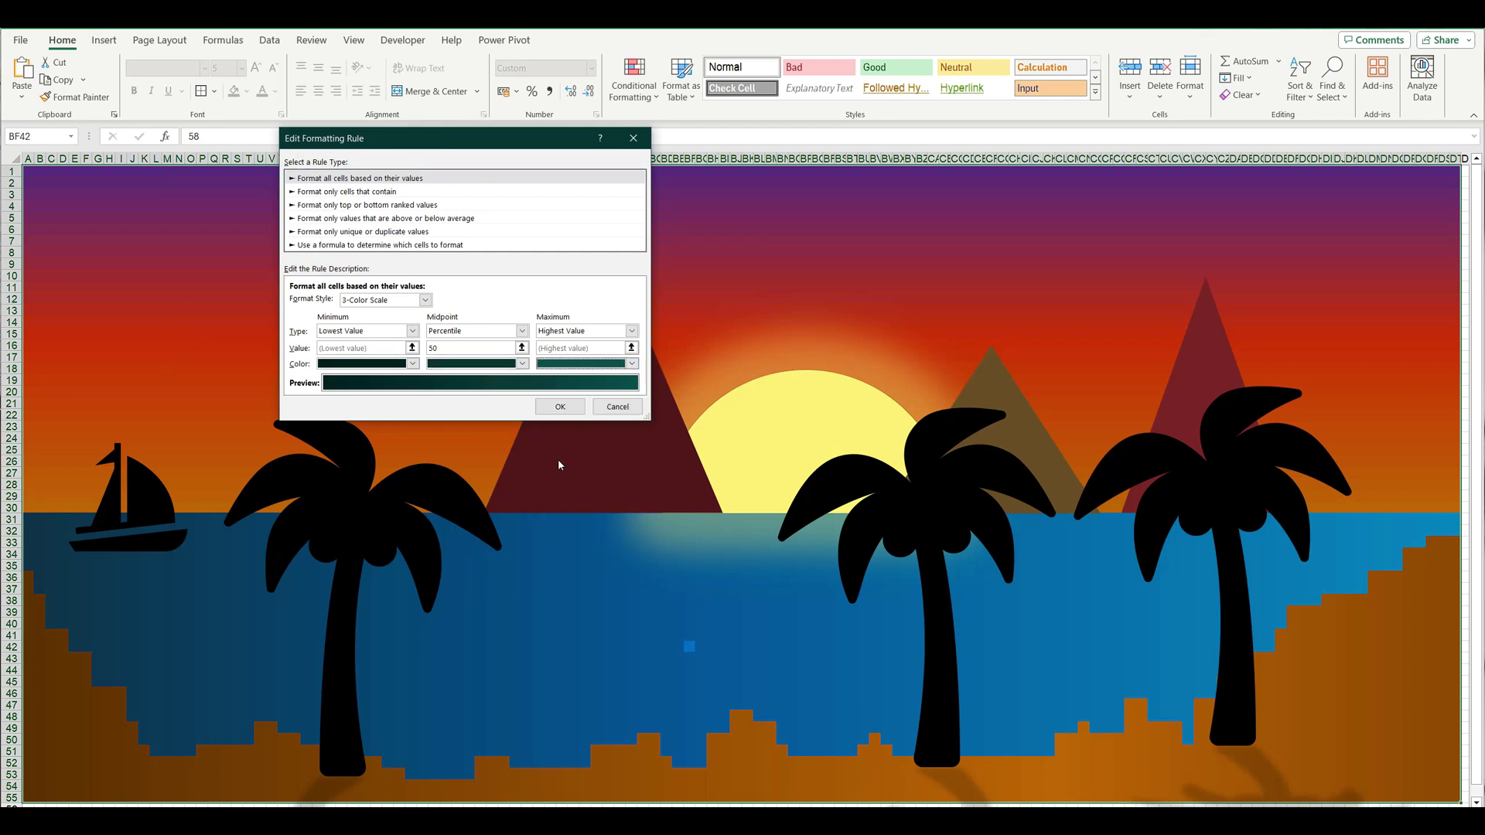
left_click(560, 407)
Set the sea colour-scale rule's three colours to dark red and apply the rules.
double_click(315, 280)
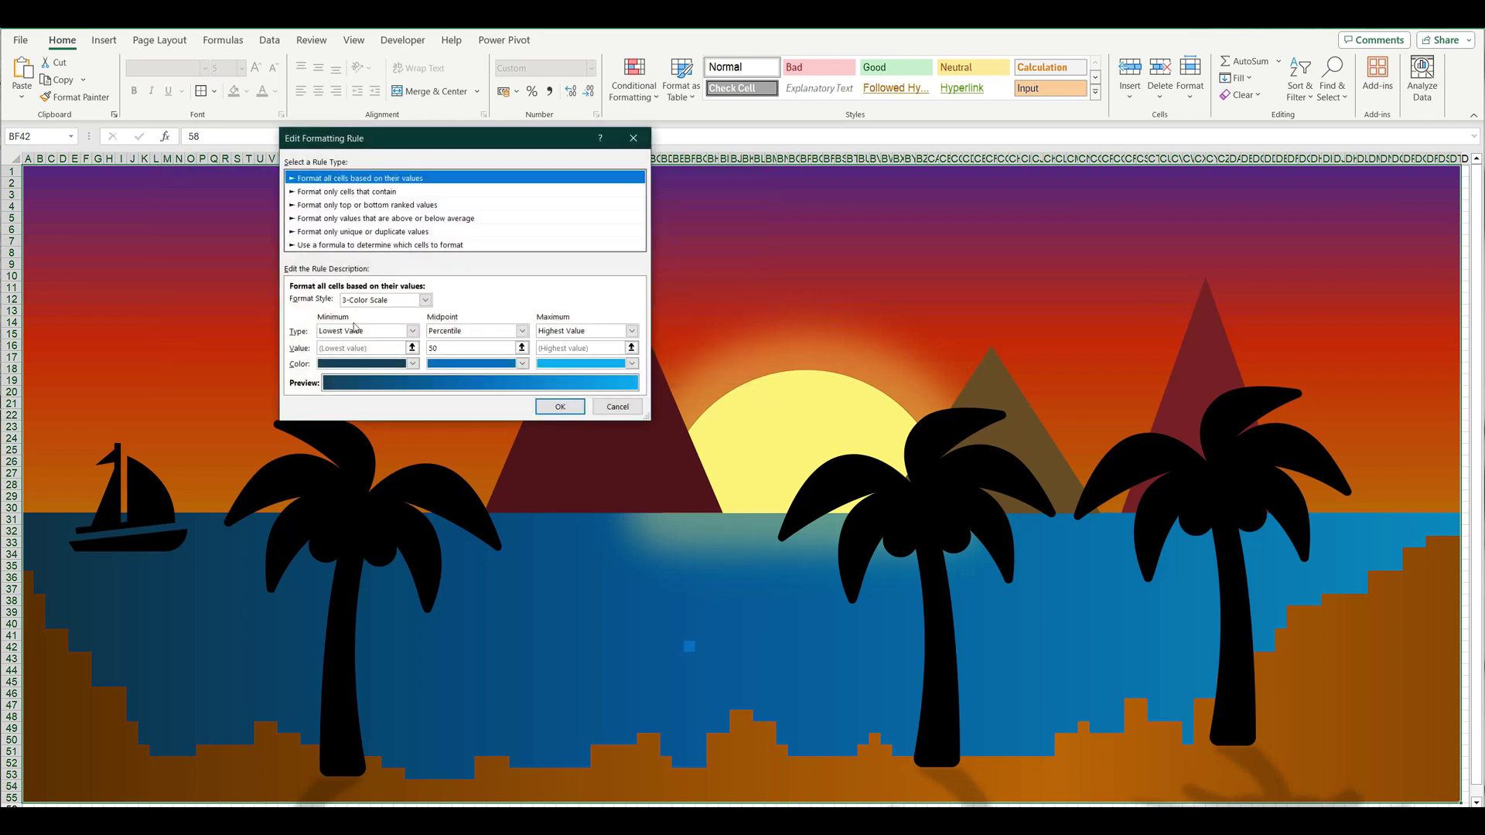
left_click(408, 364)
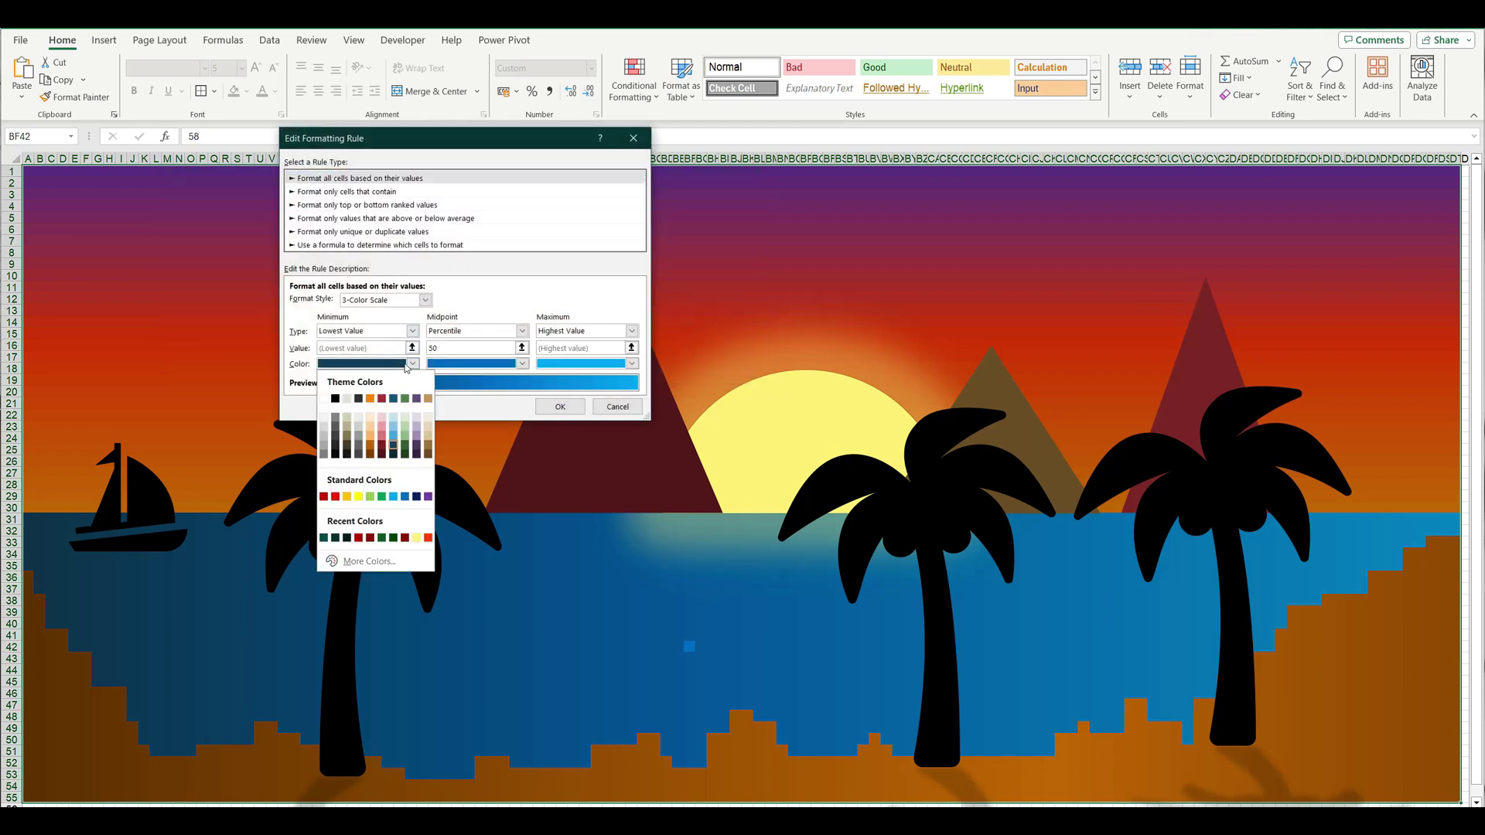
left_click(372, 536)
left_click(522, 364)
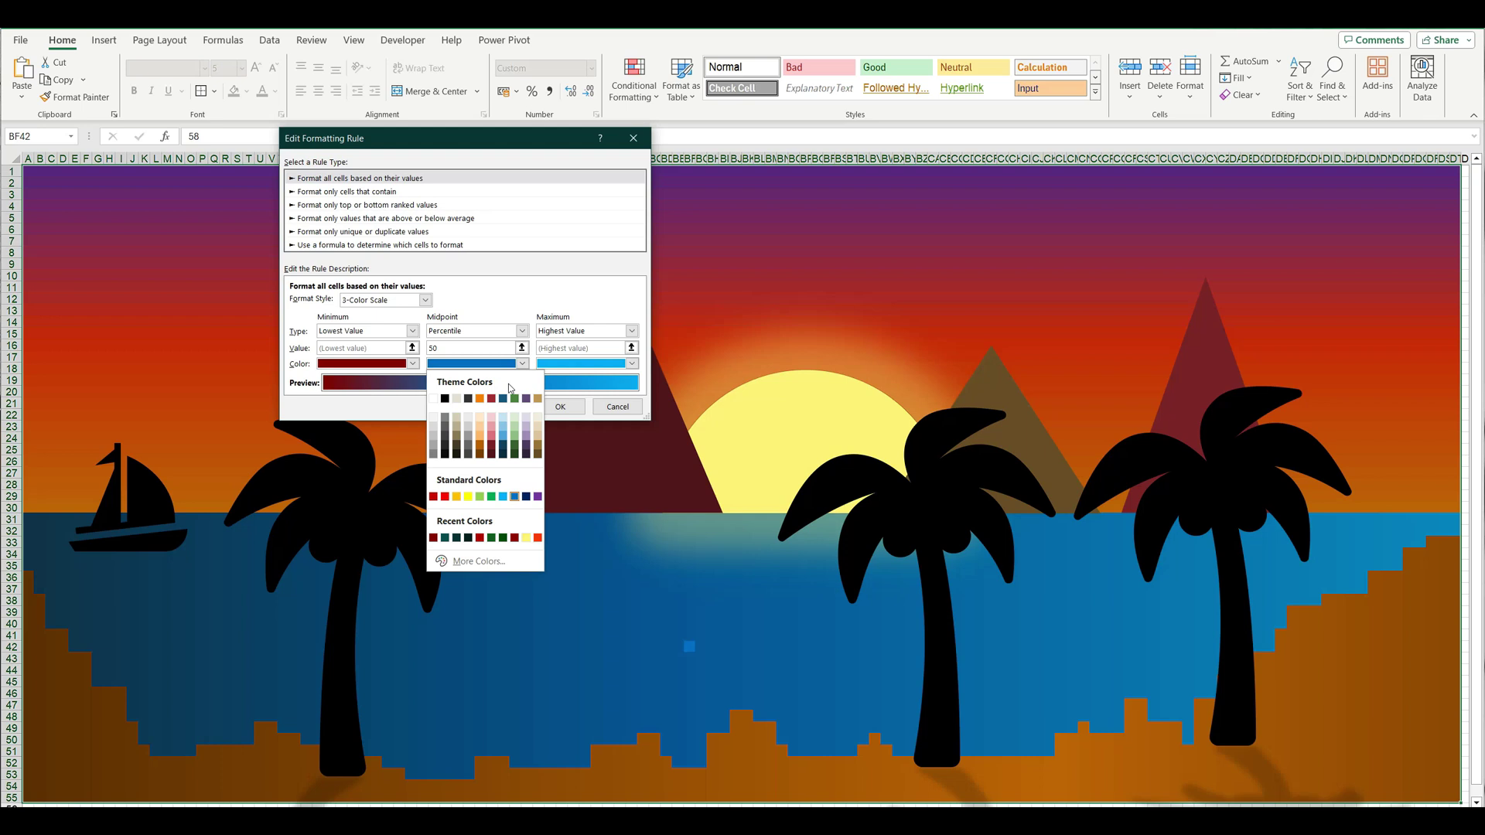
left_click(479, 537)
left_click(632, 363)
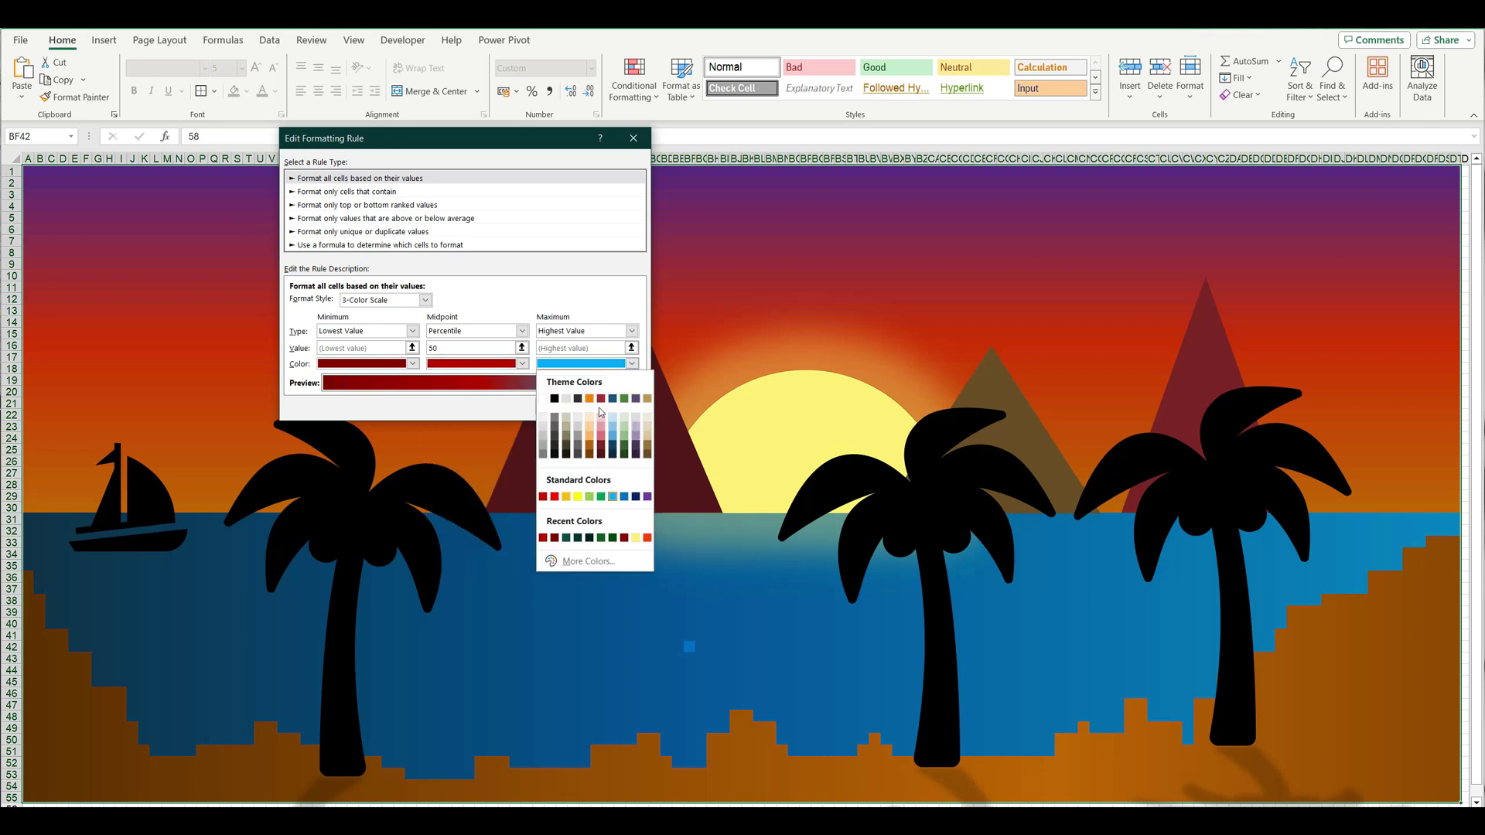
left_click(543, 496)
left_click(554, 407)
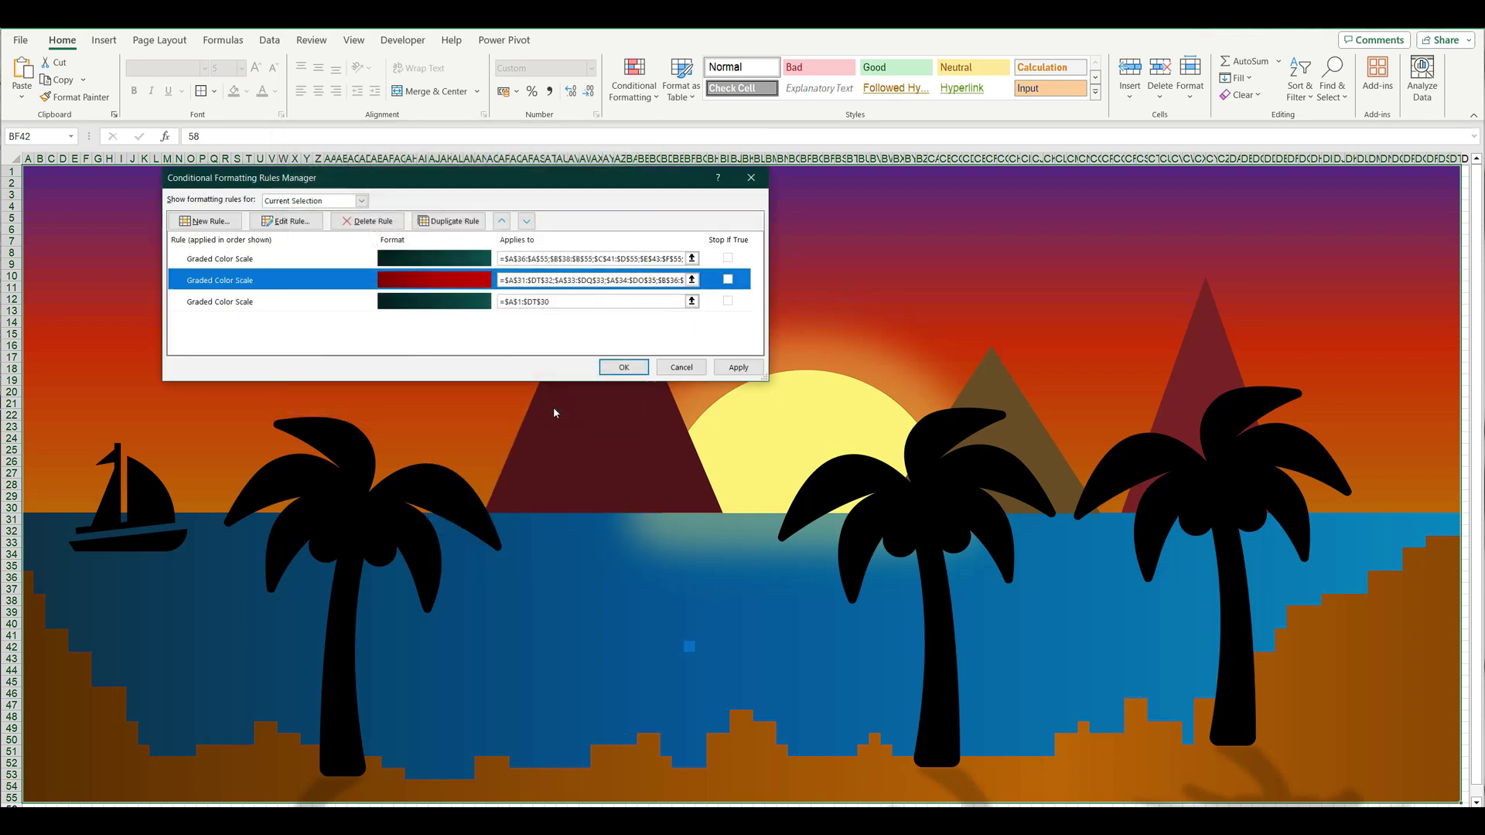
left_click(615, 368)
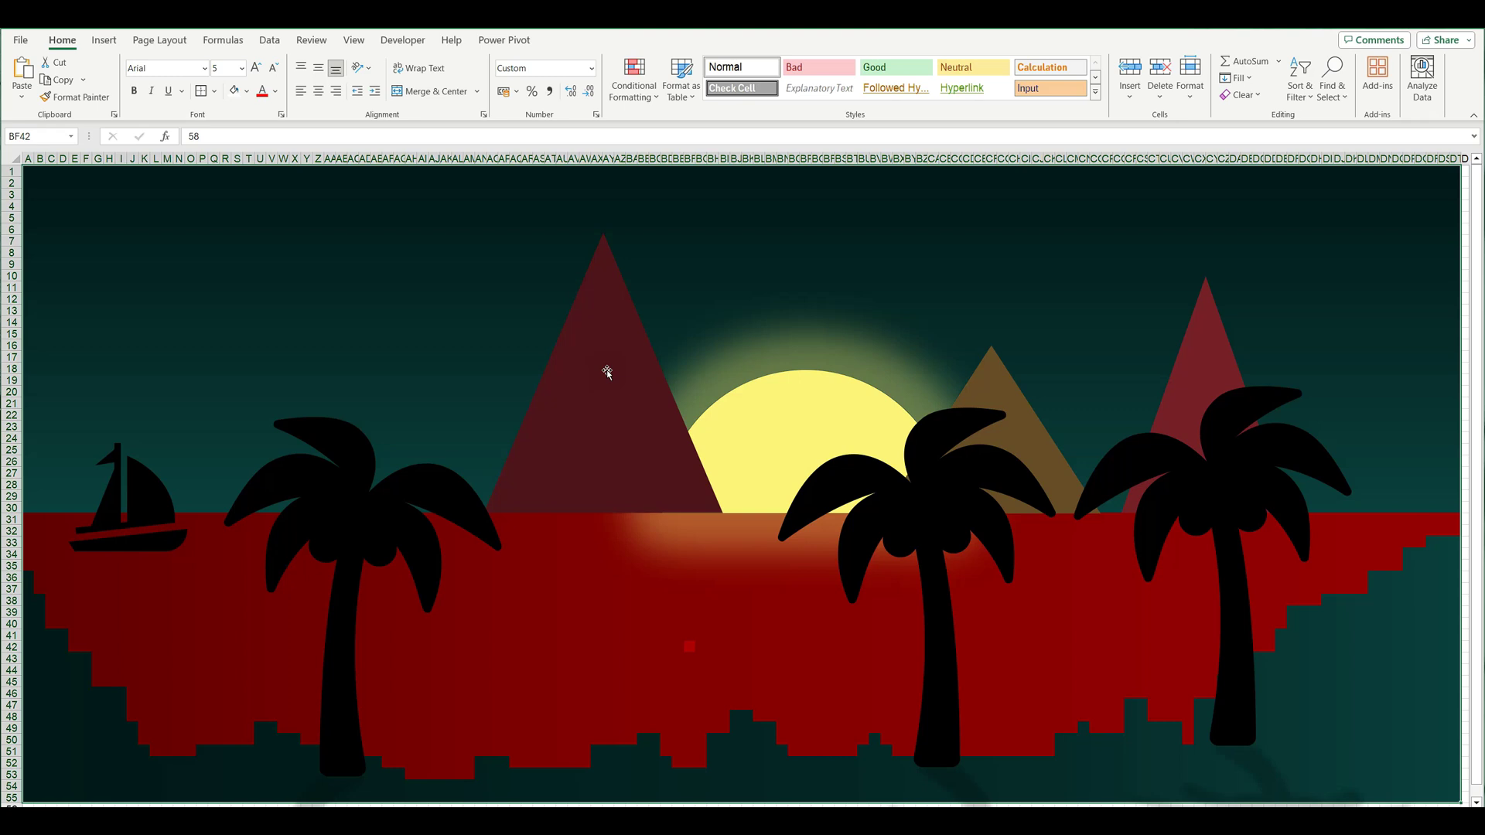
Fill the brown triangle behind the palm with dark red.
left_click(984, 382)
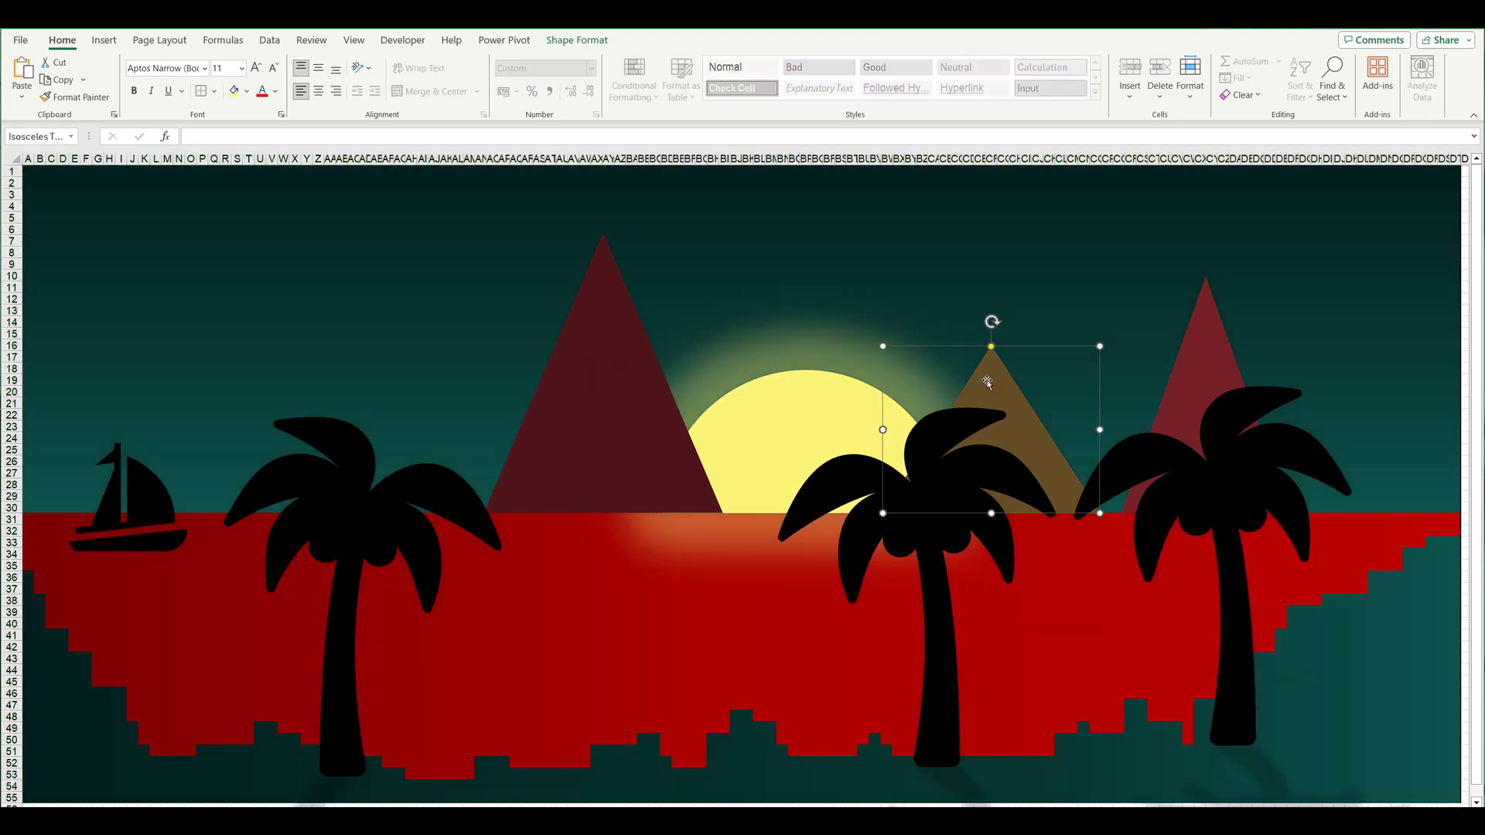
left_click(588, 38)
left_click(534, 61)
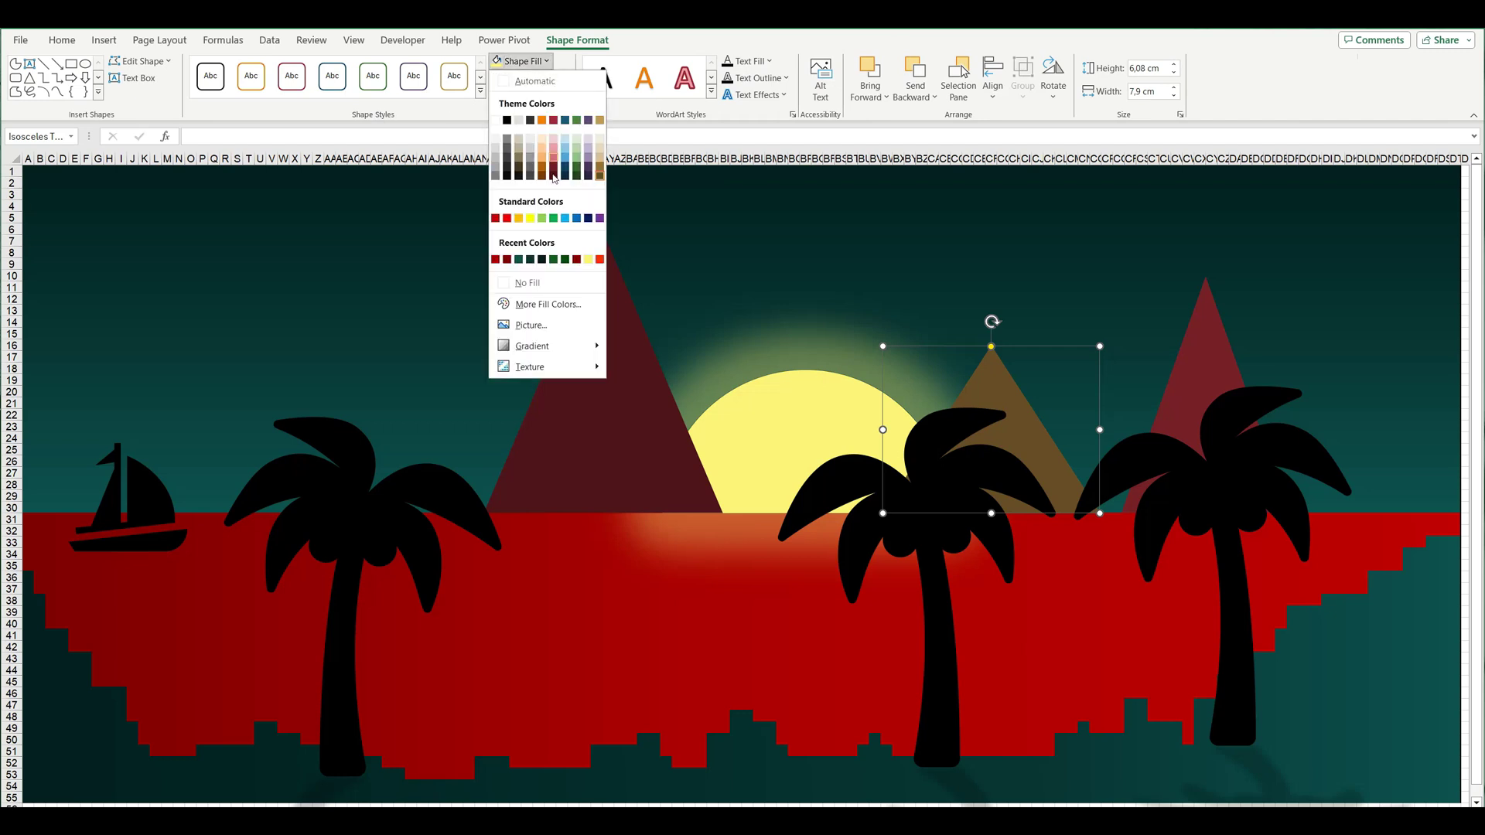
left_click(507, 260)
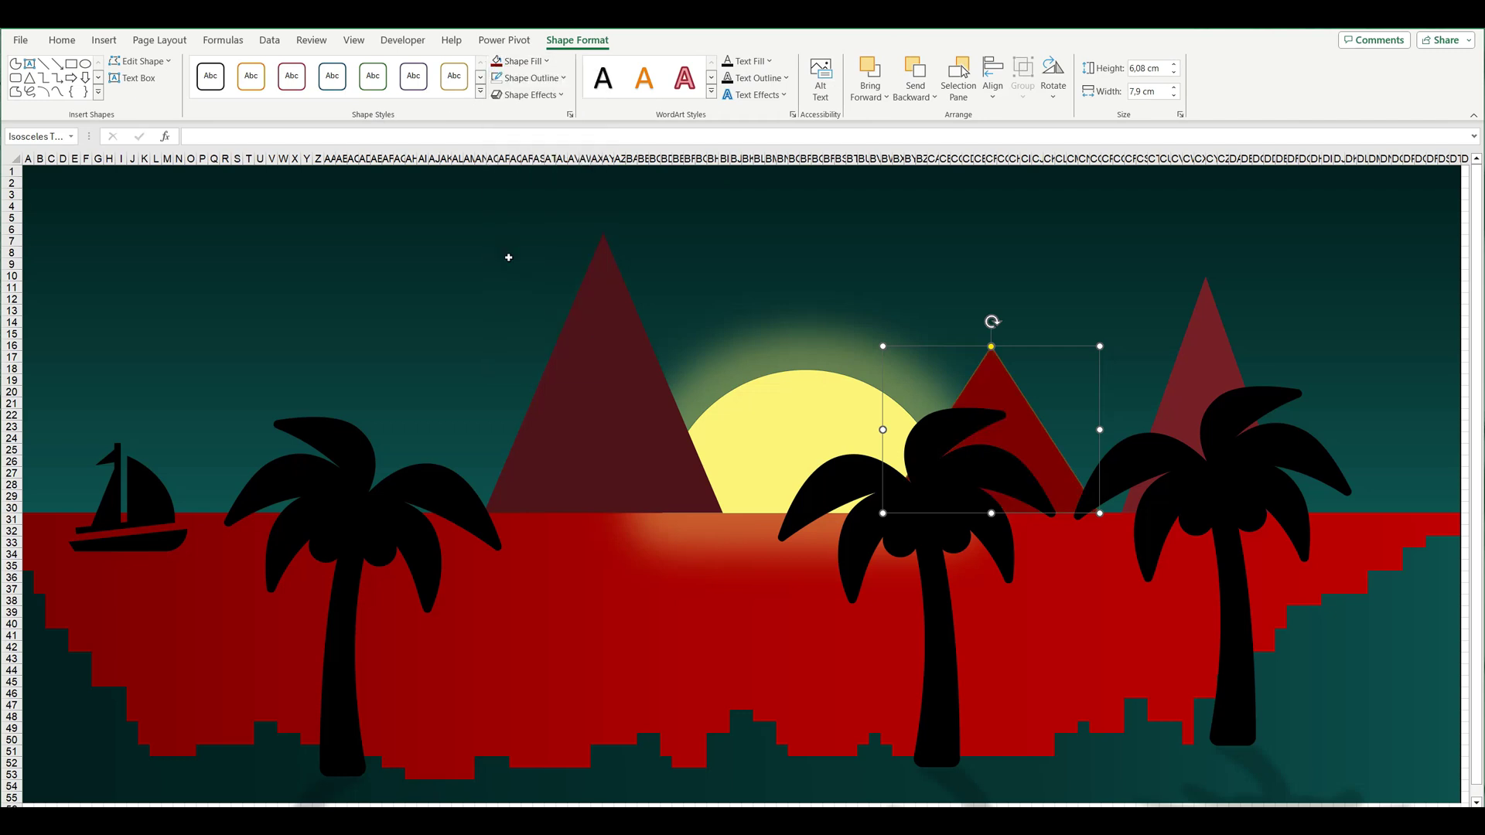
Fill the sun with orange-red and open its Format Shape pane with Ctrl+1.
left_click(751, 408)
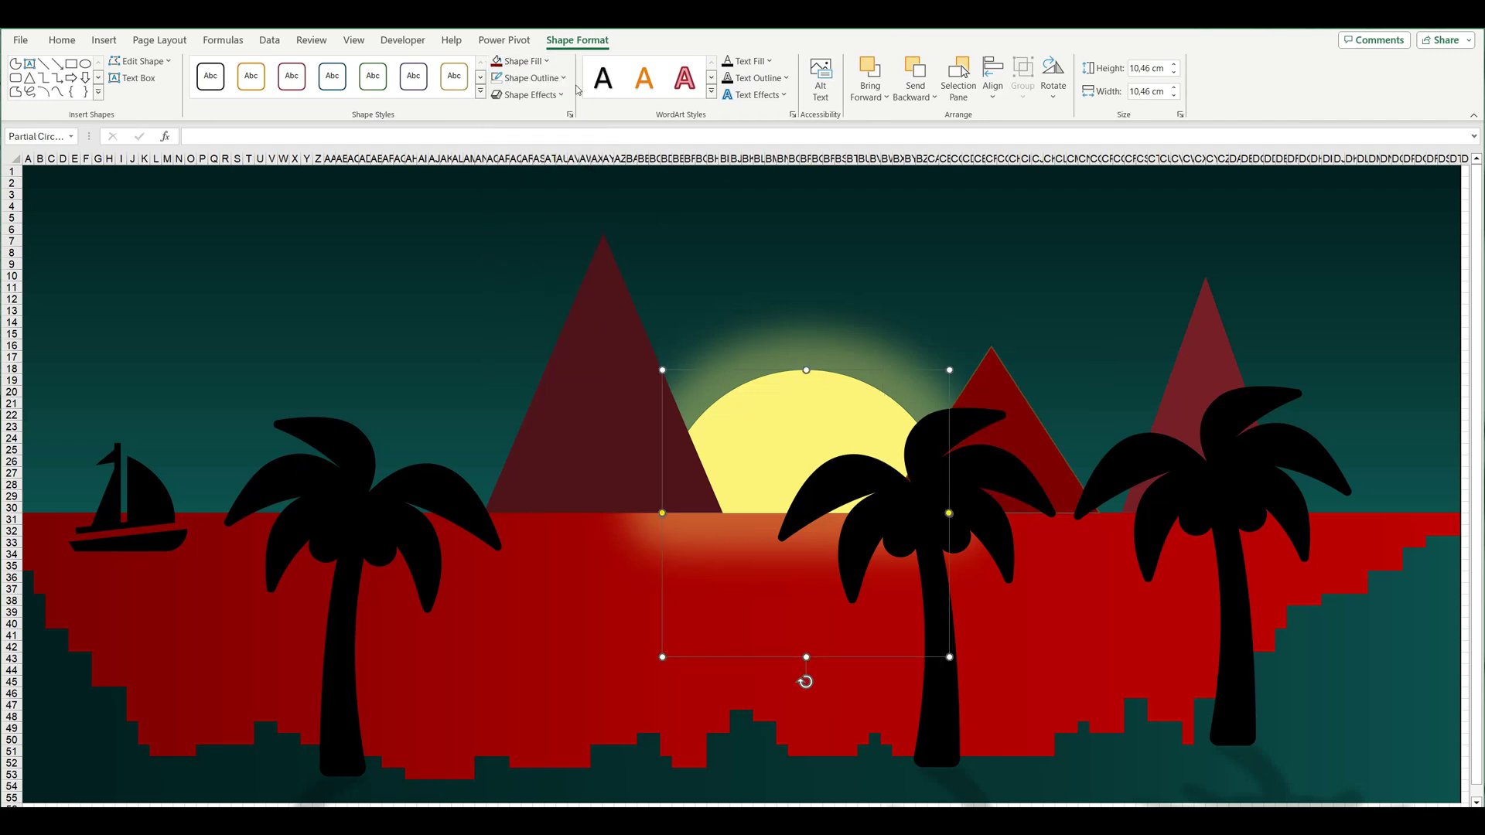
left_click(532, 62)
left_click(599, 259)
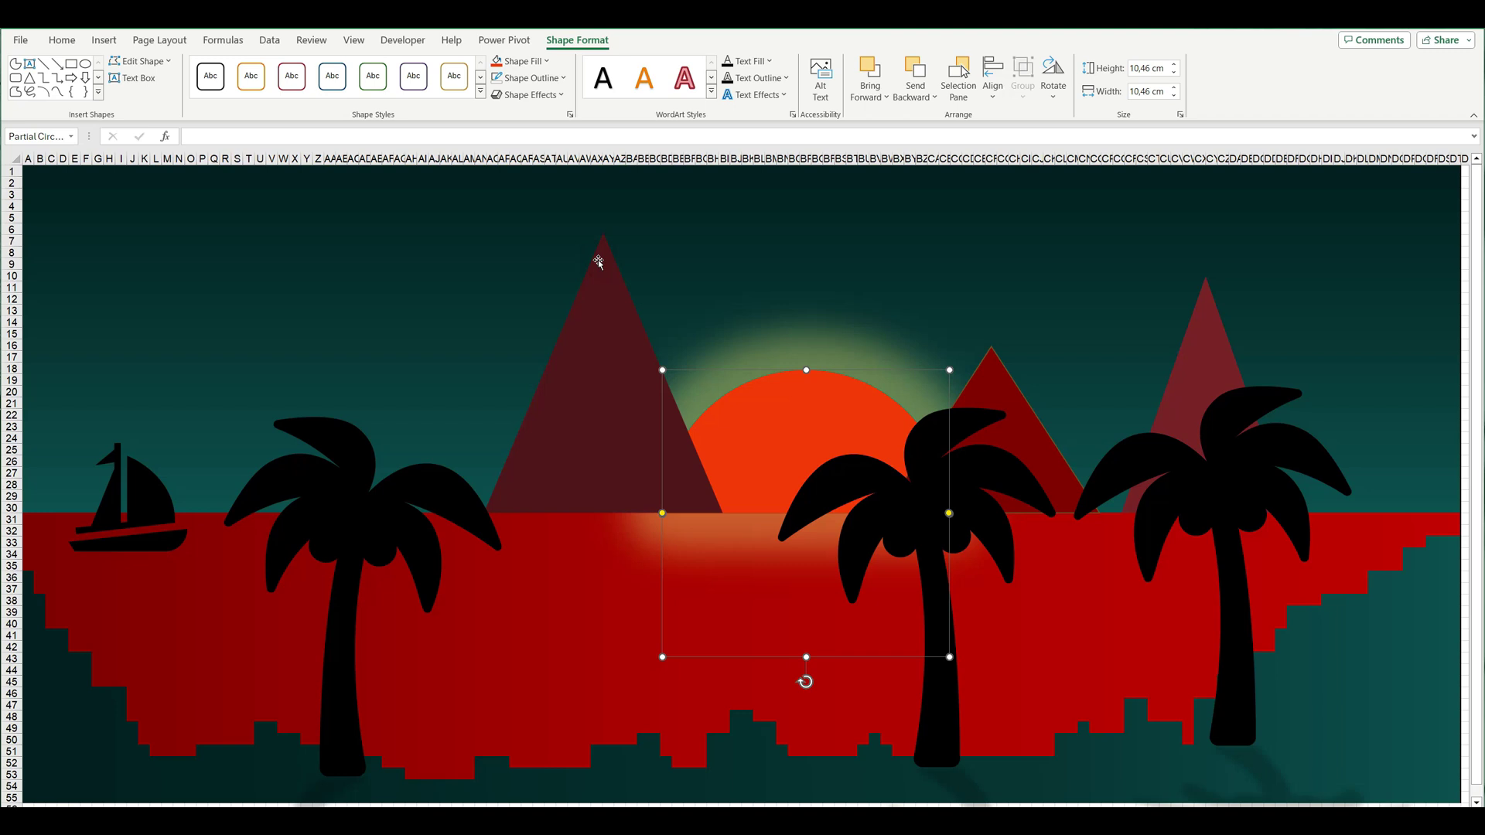
key("ctrl+1")
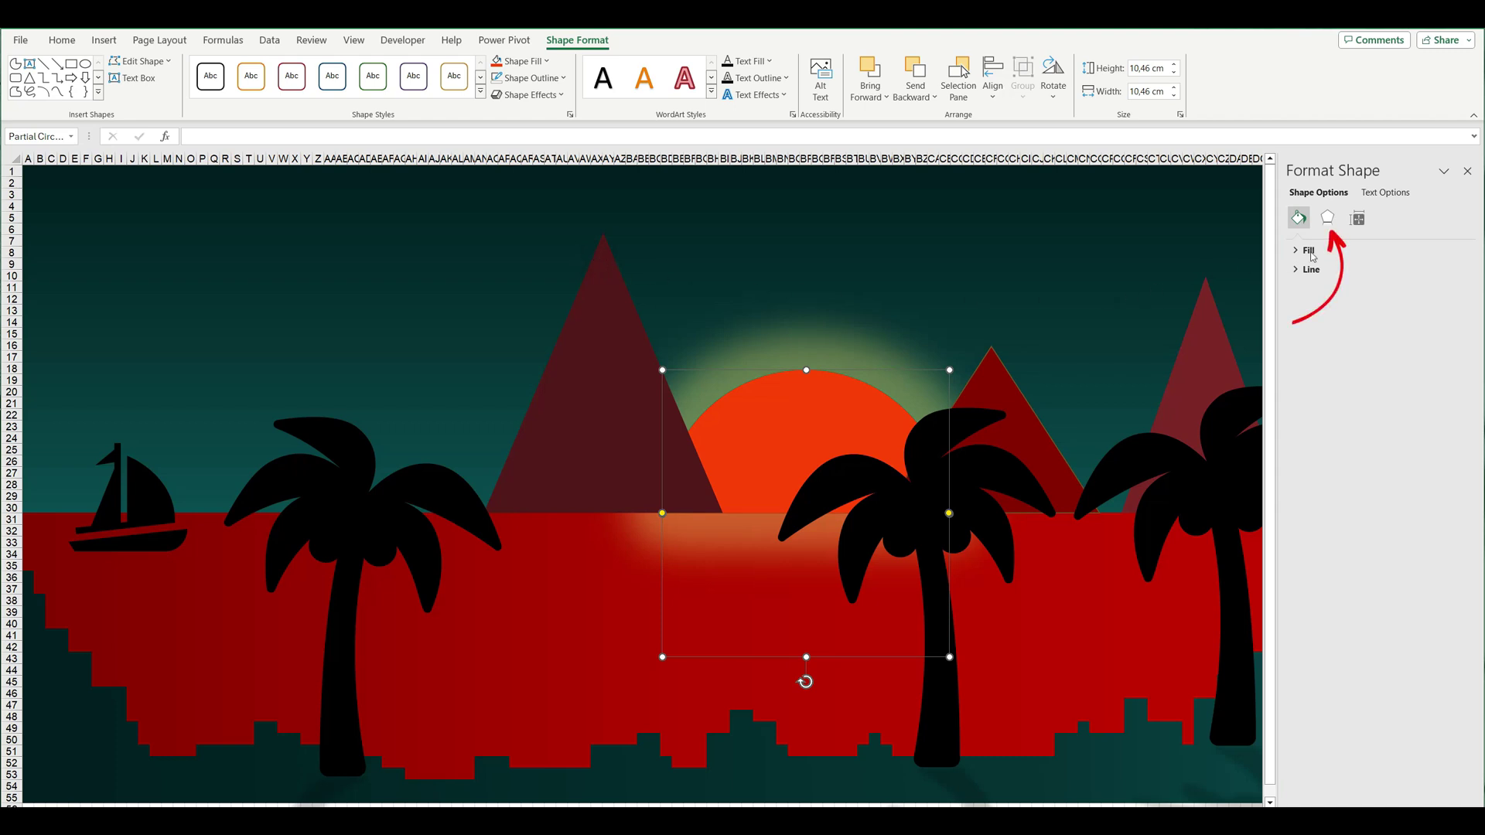
Set the sun's glow colour to a dark shade and close the Format Shape pane.
left_click(1329, 218)
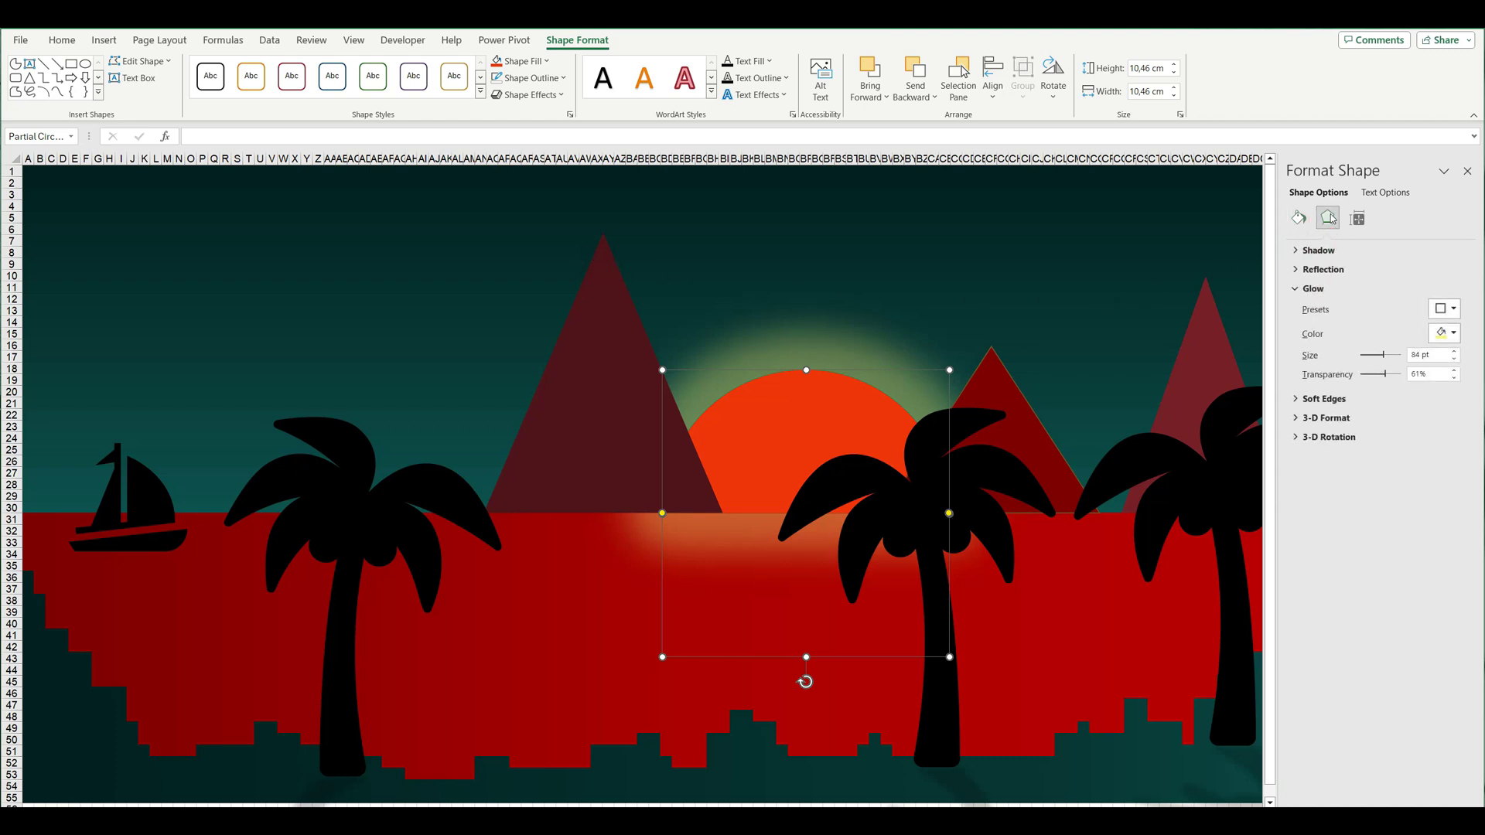
left_click(1443, 333)
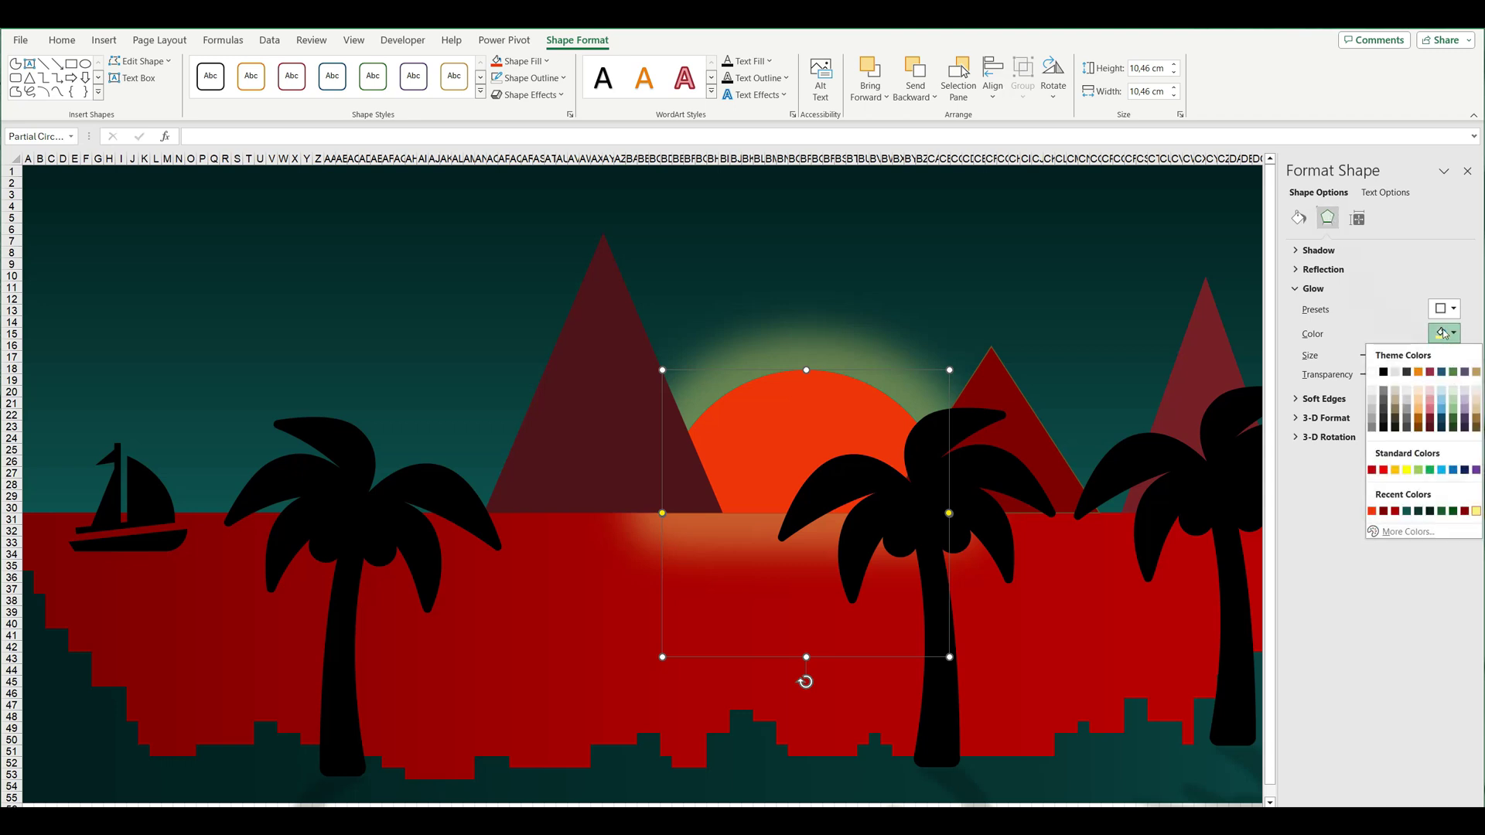
left_click(1384, 372)
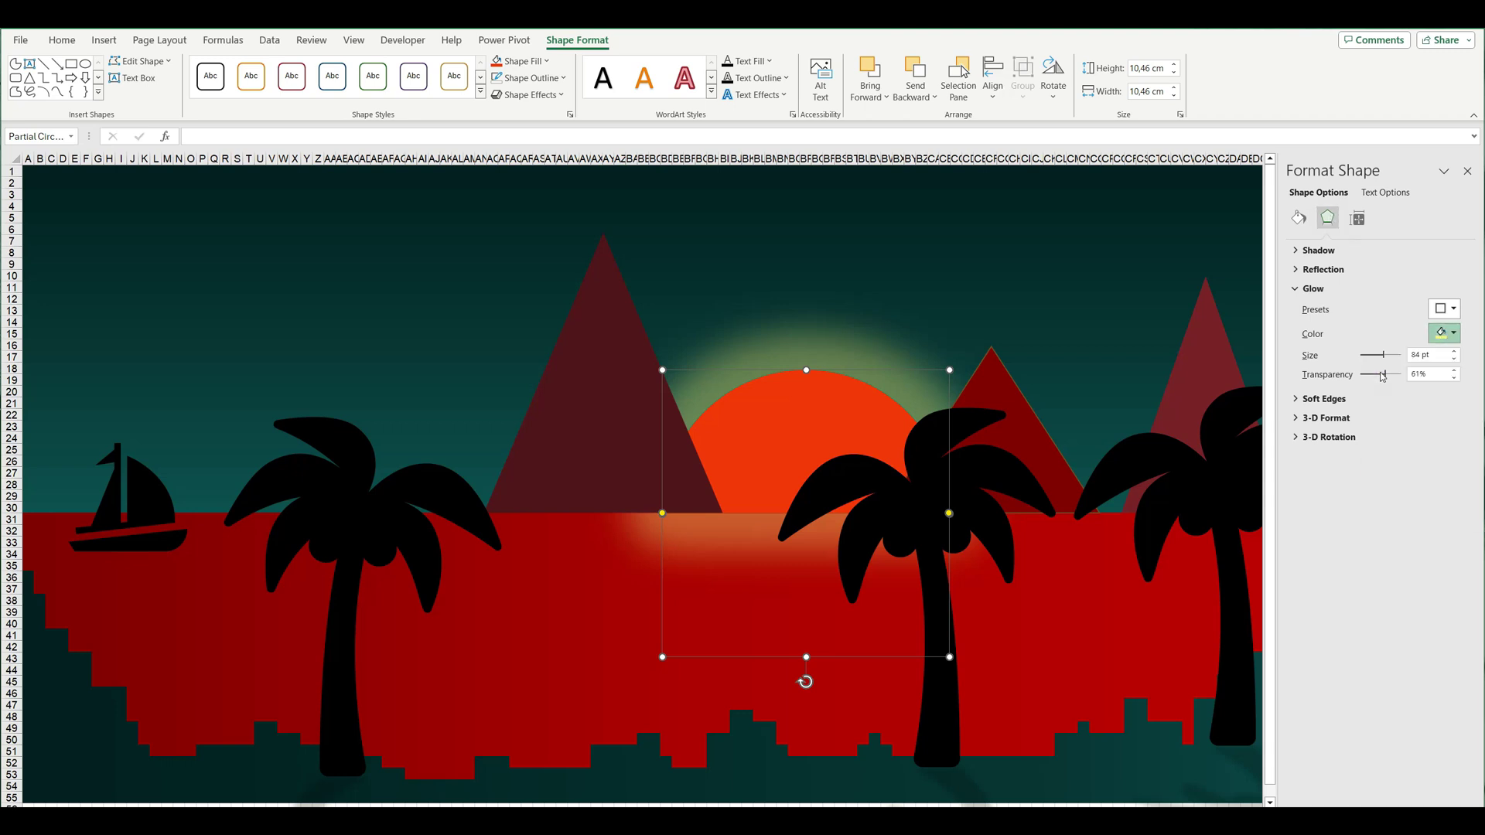
left_click(1467, 171)
left_click(1465, 172)
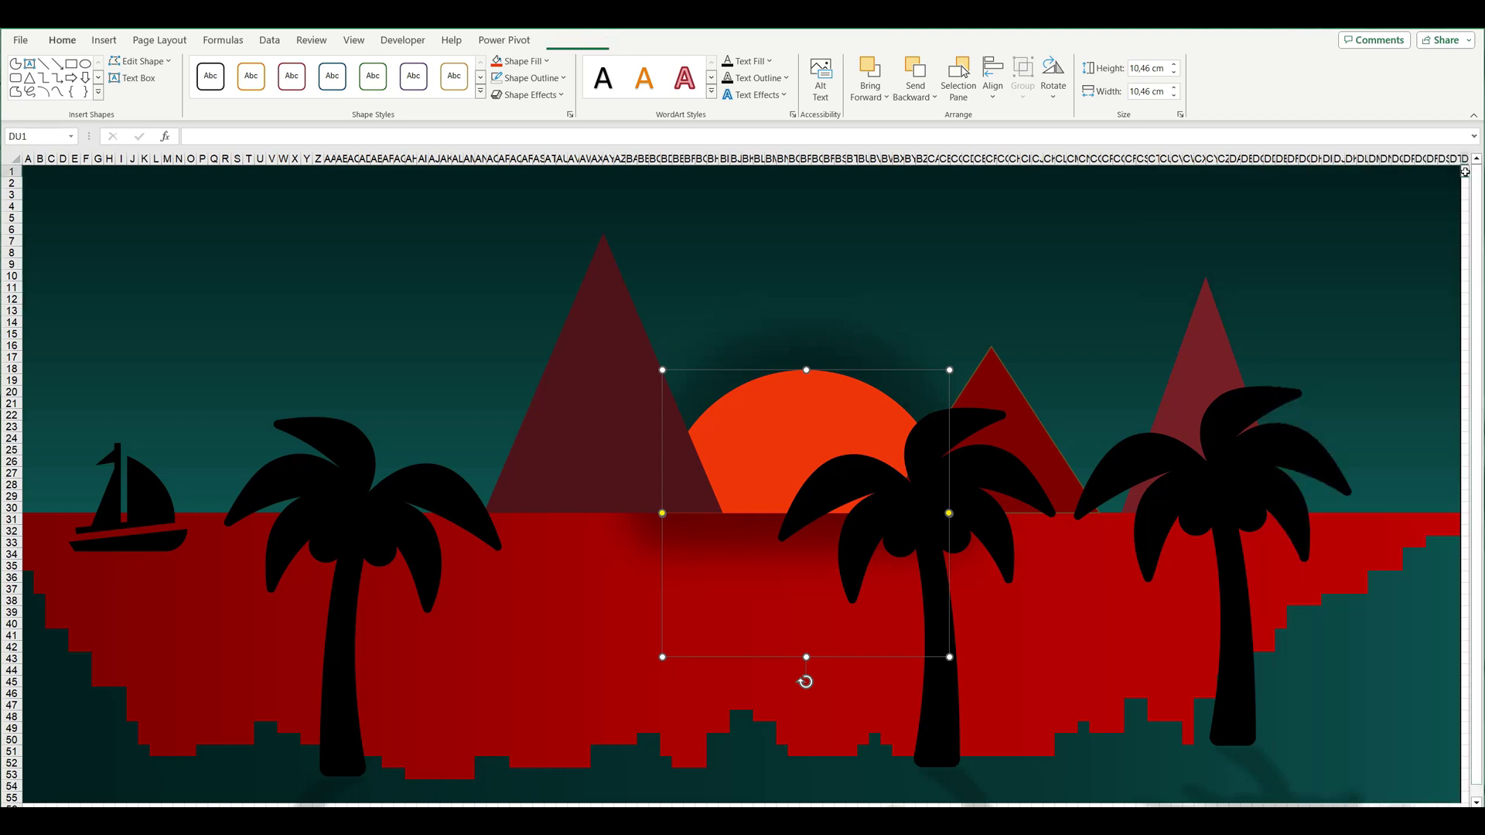